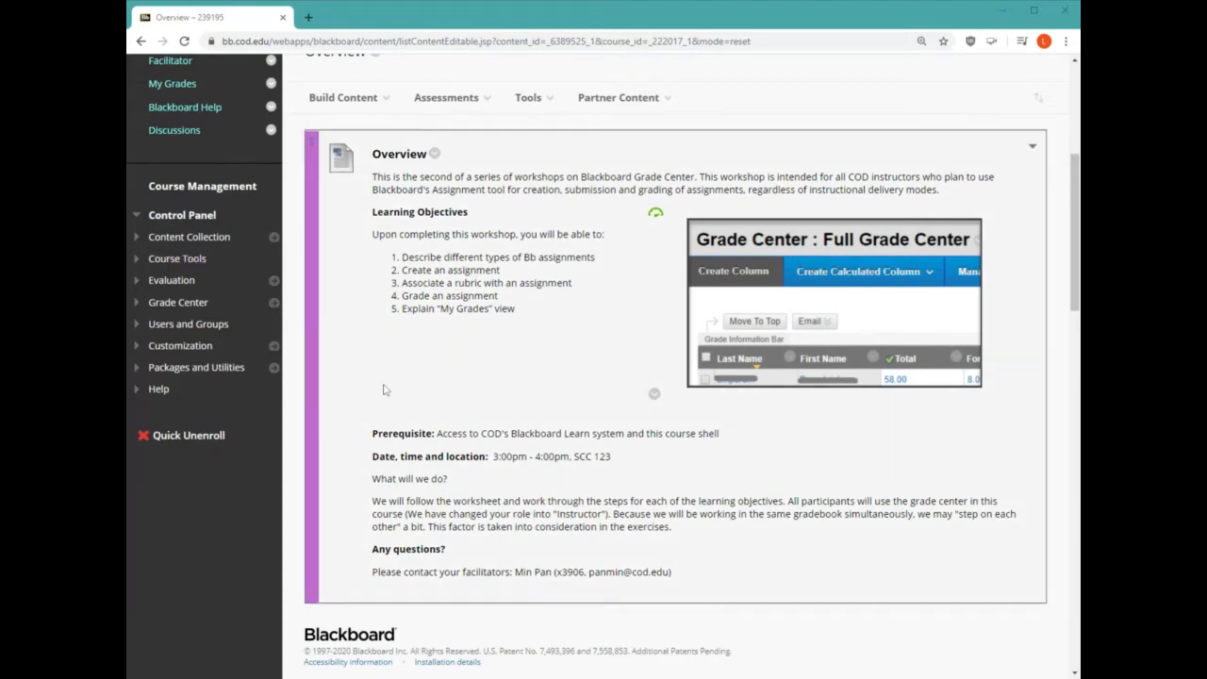
- Open the course's Assignments page and look through its list of assignment items
scroll(383, 390, up, 3)
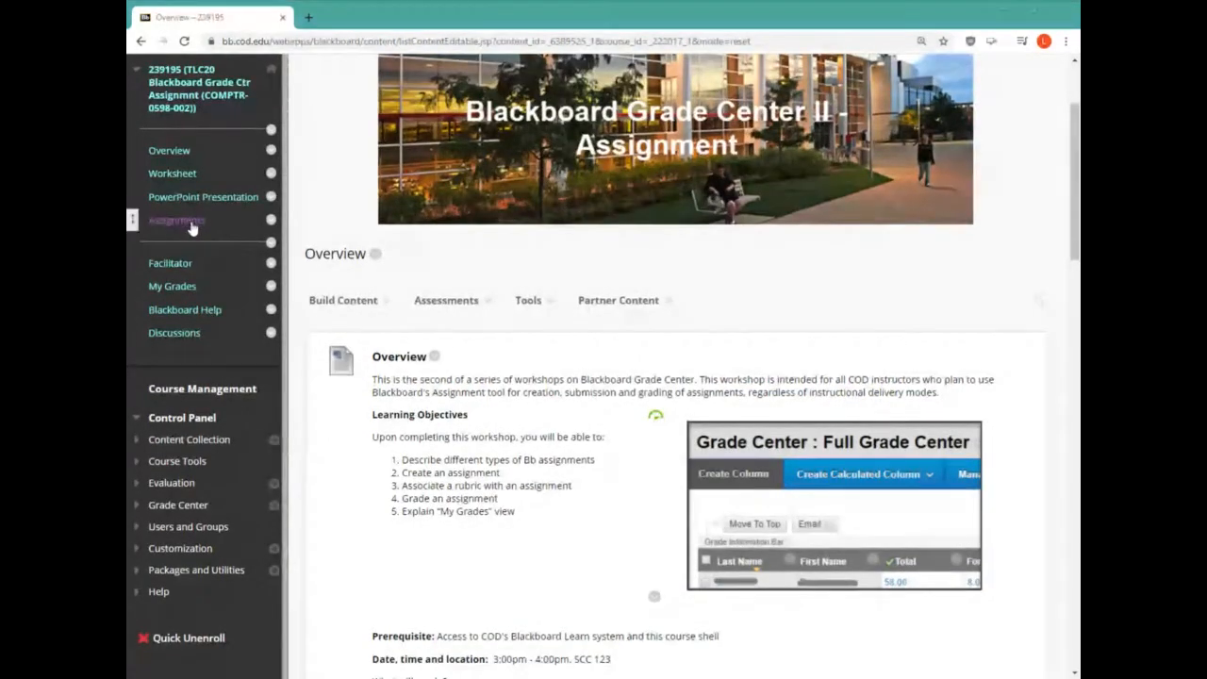
click(190, 225)
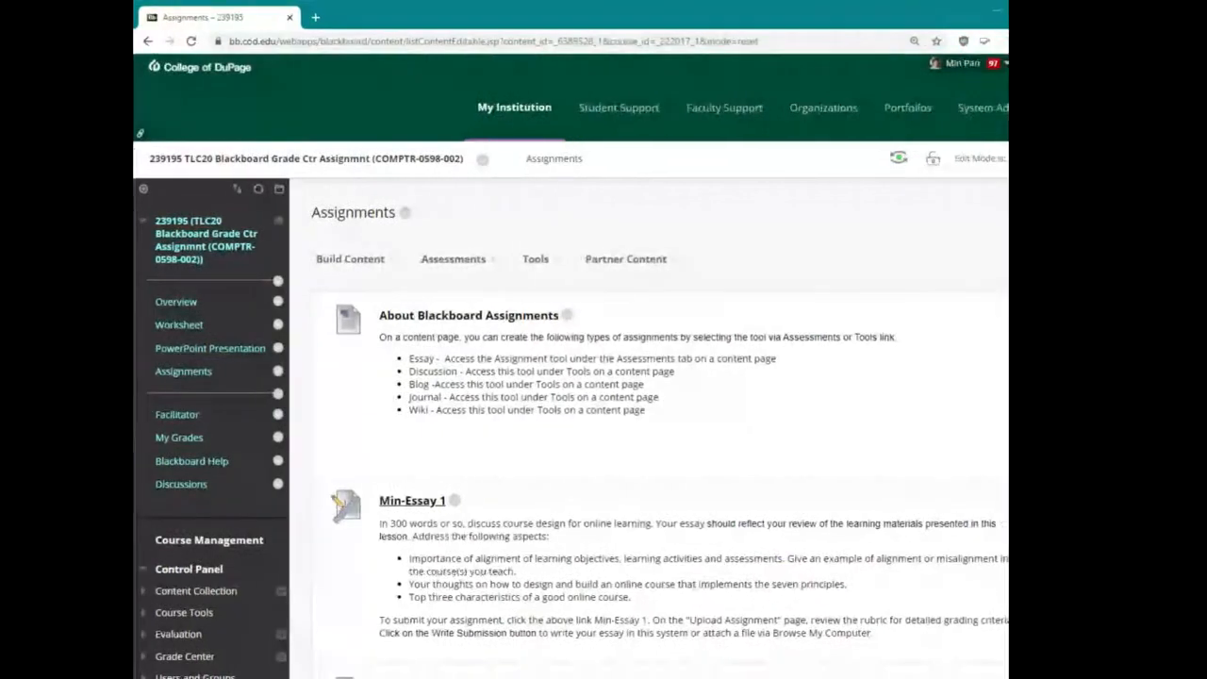
scroll(462, 191, down, 2)
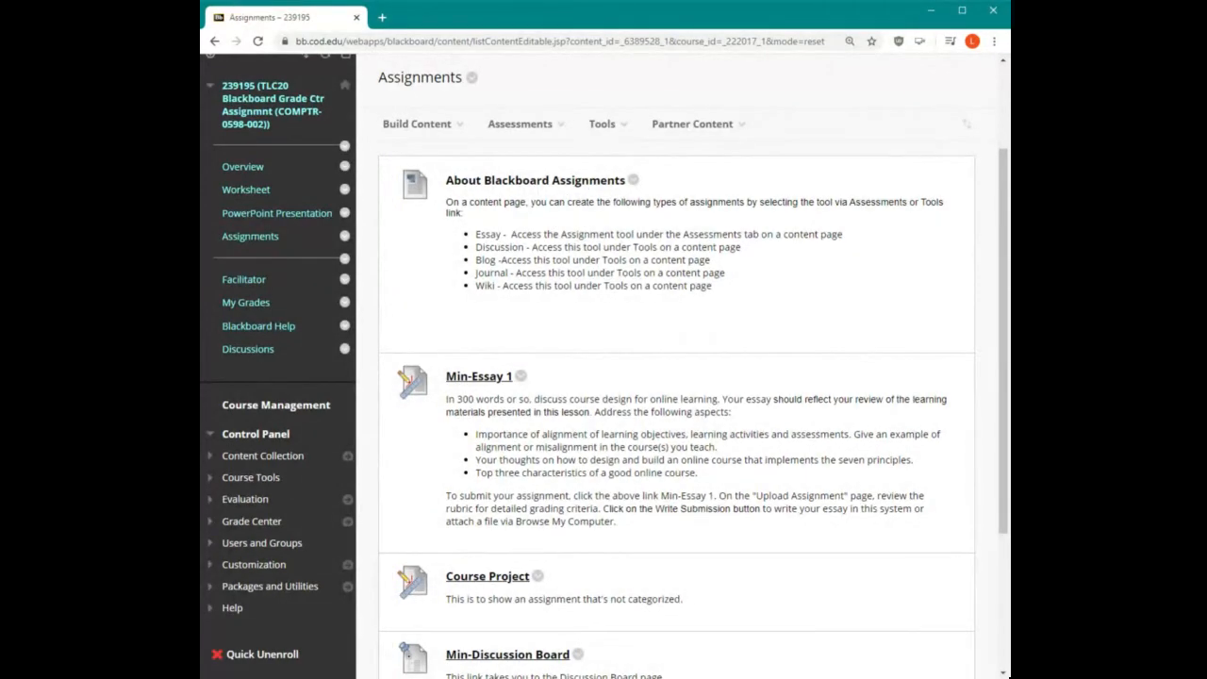
scroll(606, 366, down, 1)
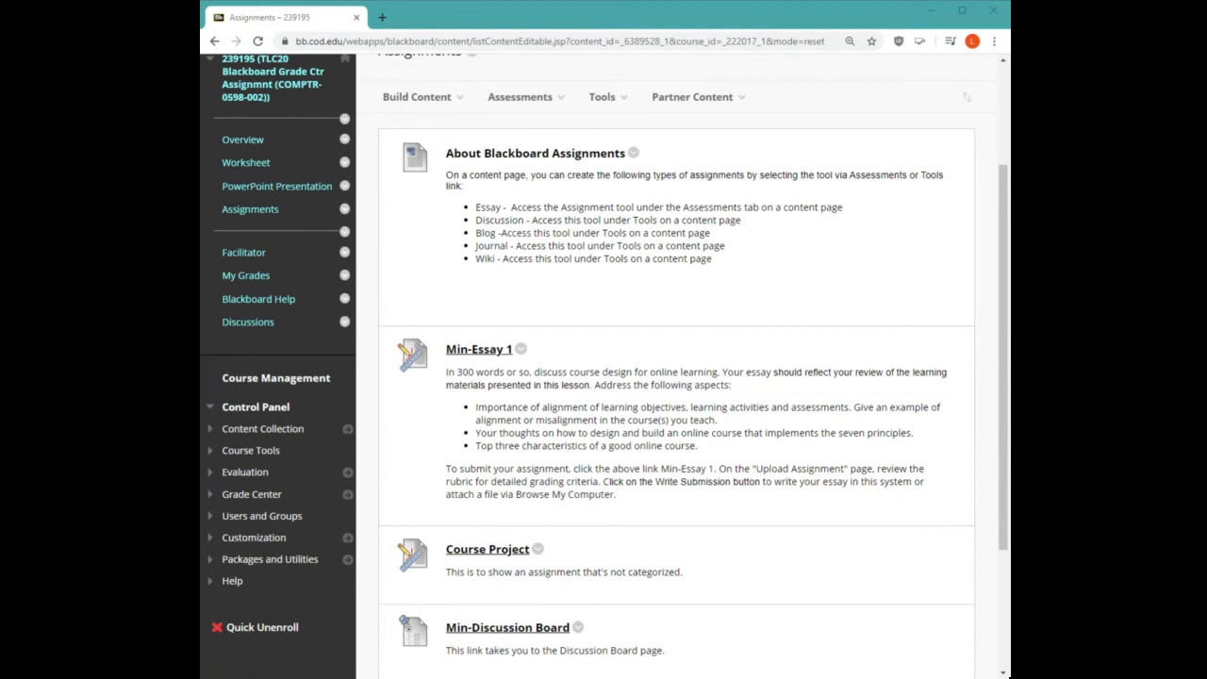
- Resize the browser window and expand the course menu beside the Assignments page
click(594, 17)
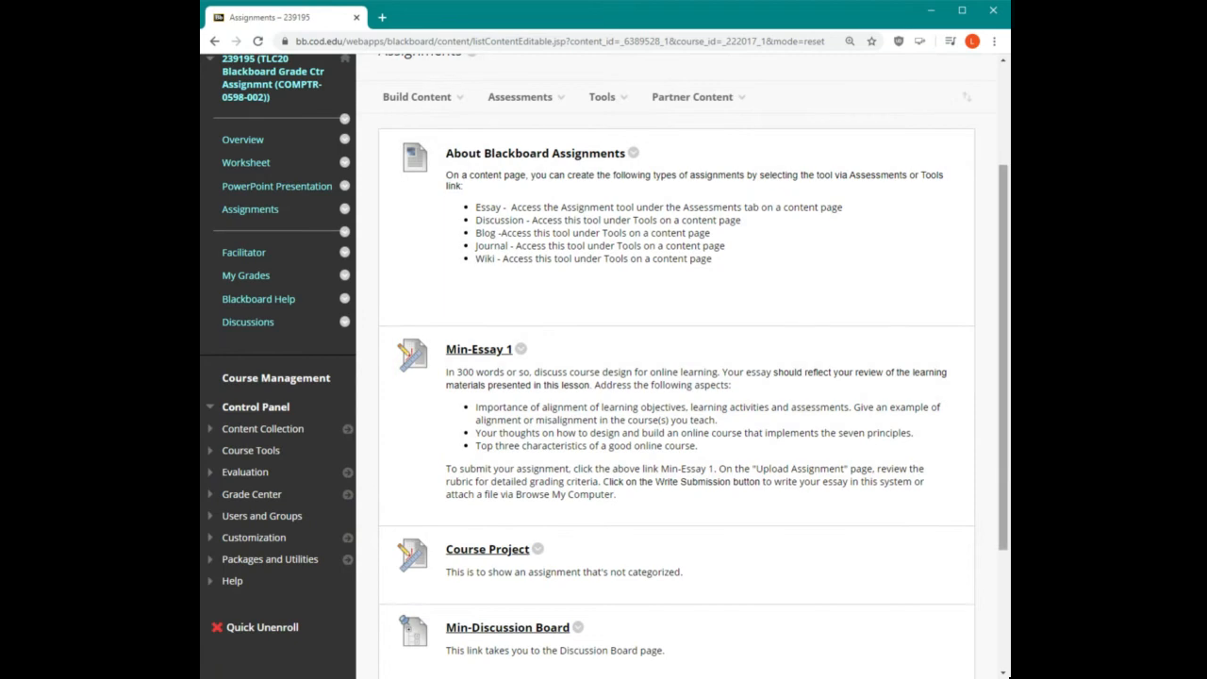
drag(1011, 283, 931, 283)
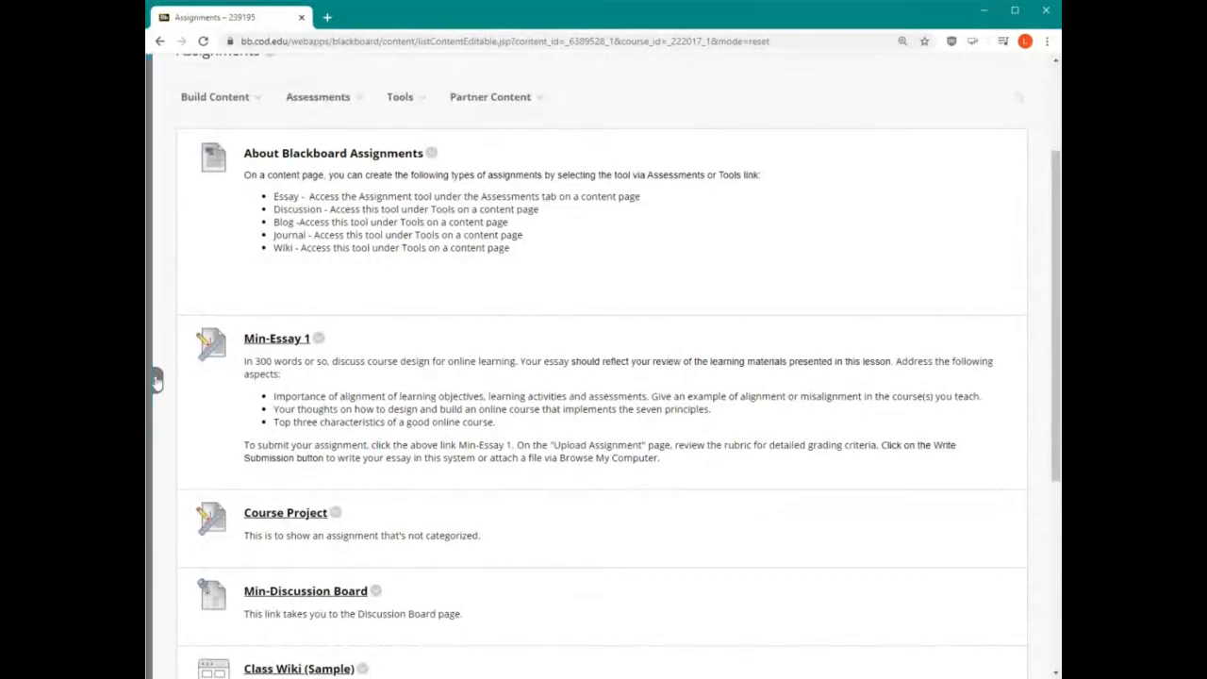
click(156, 380)
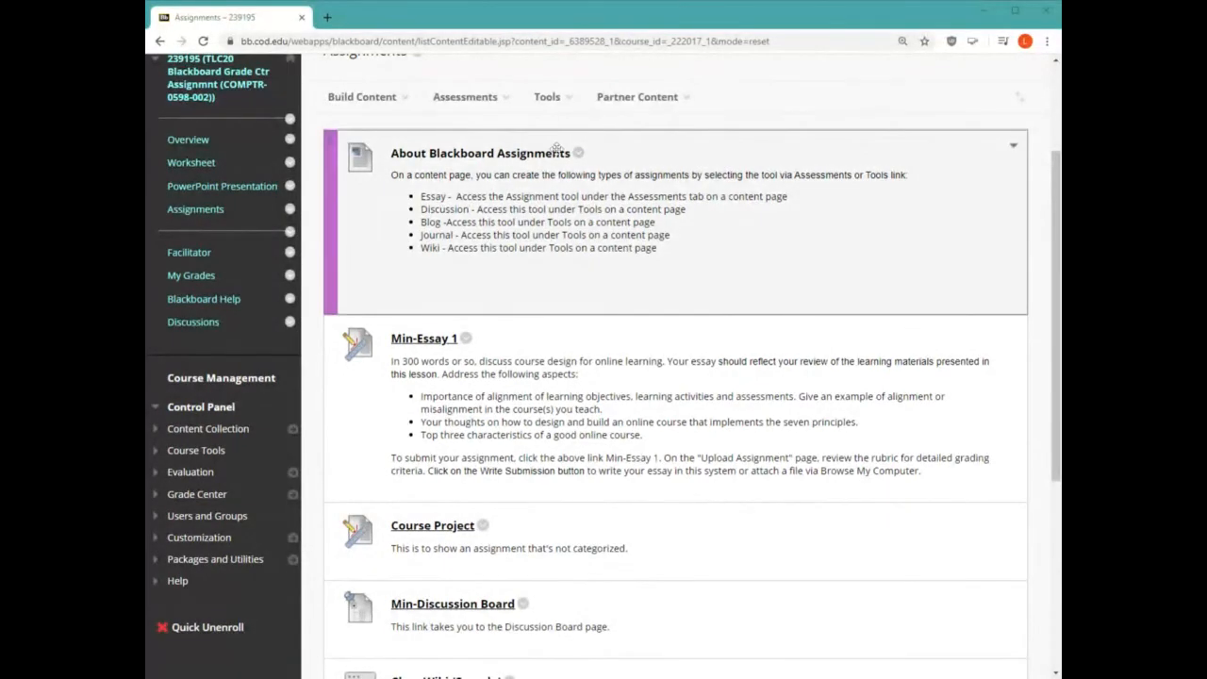
- Examine which content, assessment, tool and partner content types can be added to the Assignments page
click(370, 98)
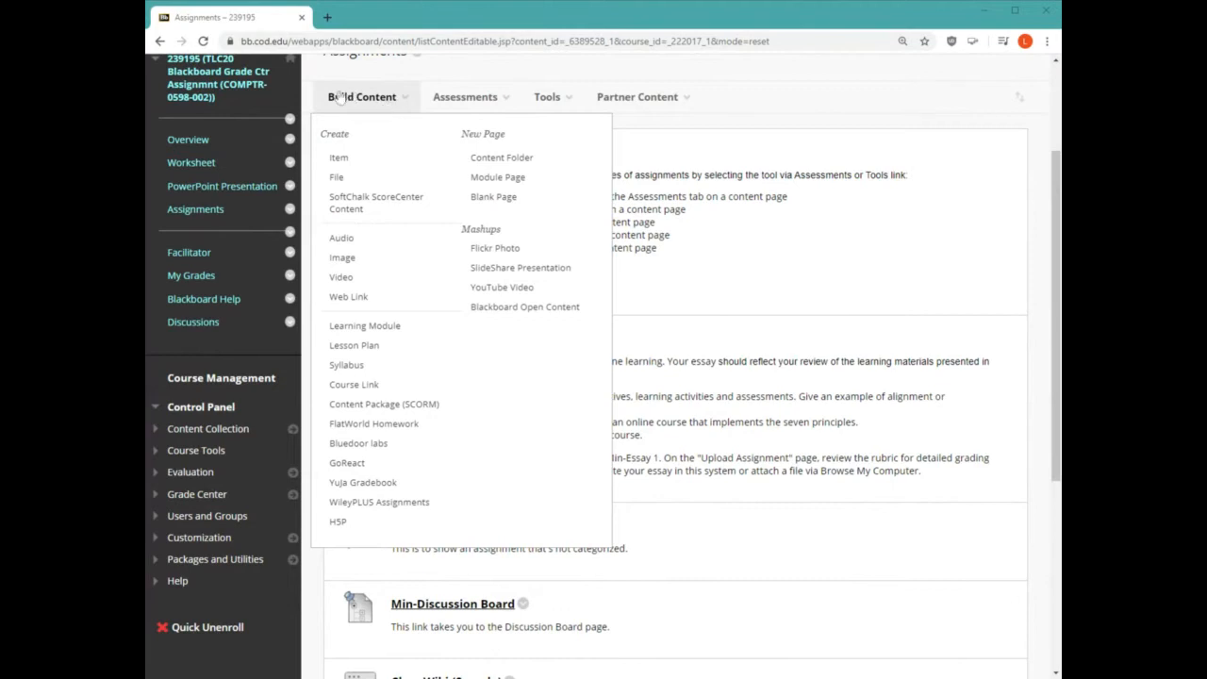
click(609, 102)
click(676, 102)
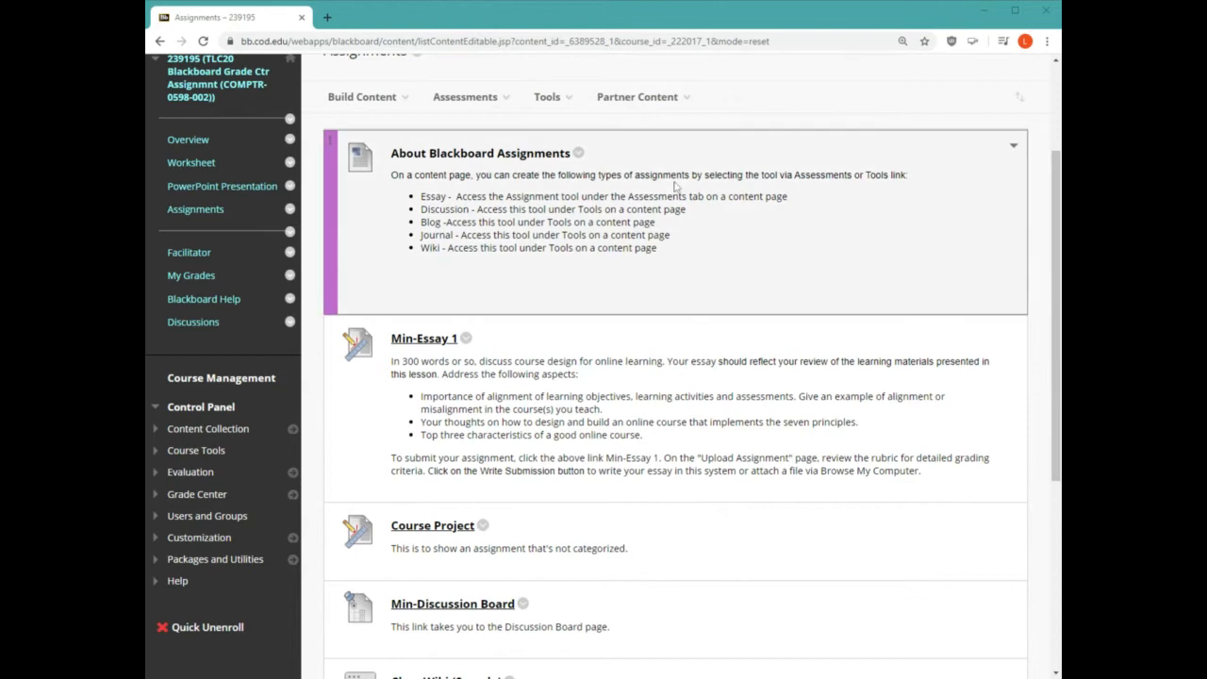
click(382, 98)
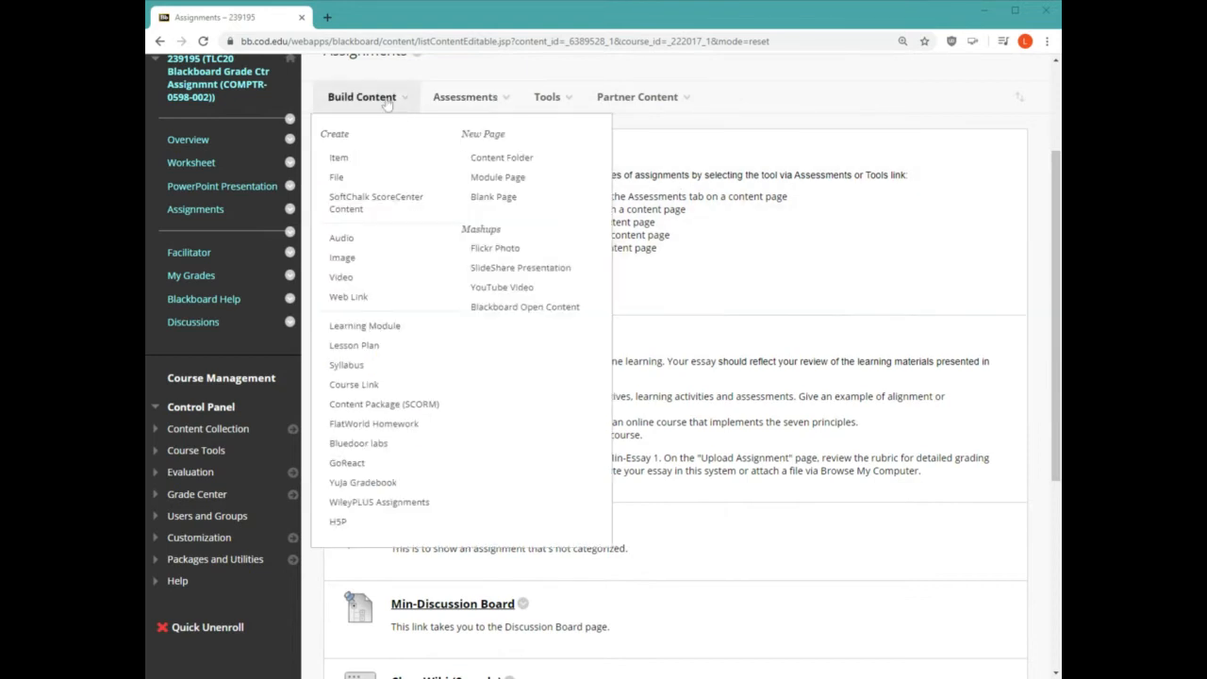
click(465, 98)
click(550, 99)
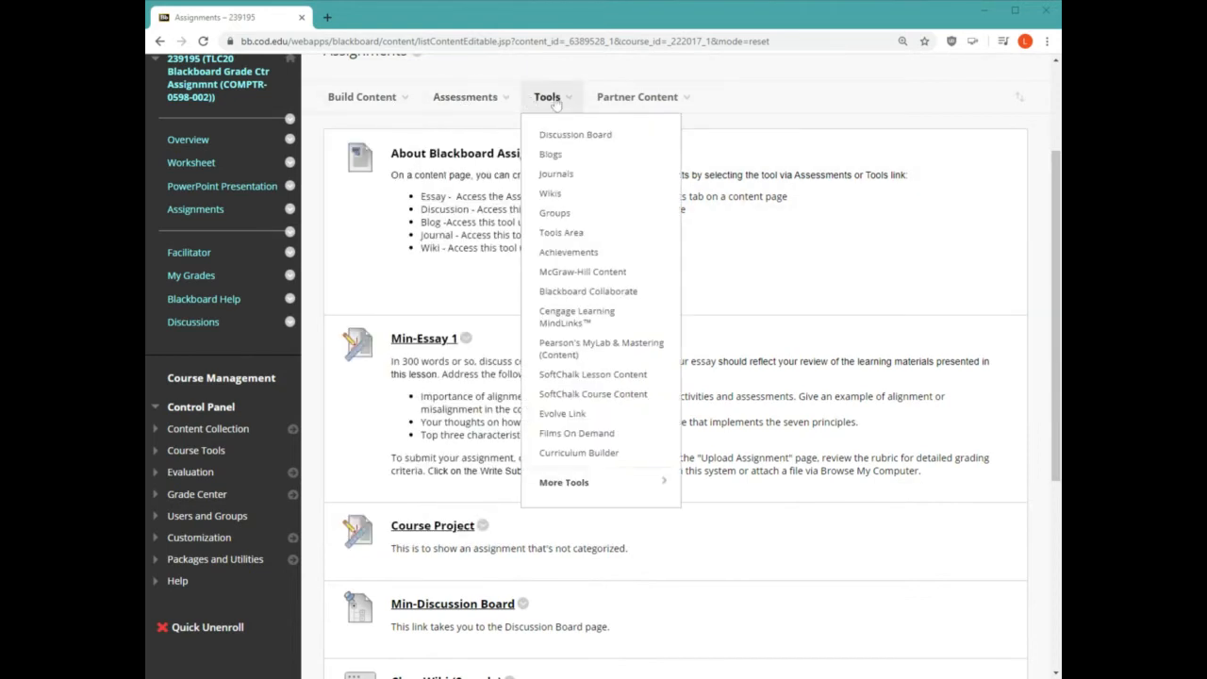
click(638, 106)
mouse_move(483, 111)
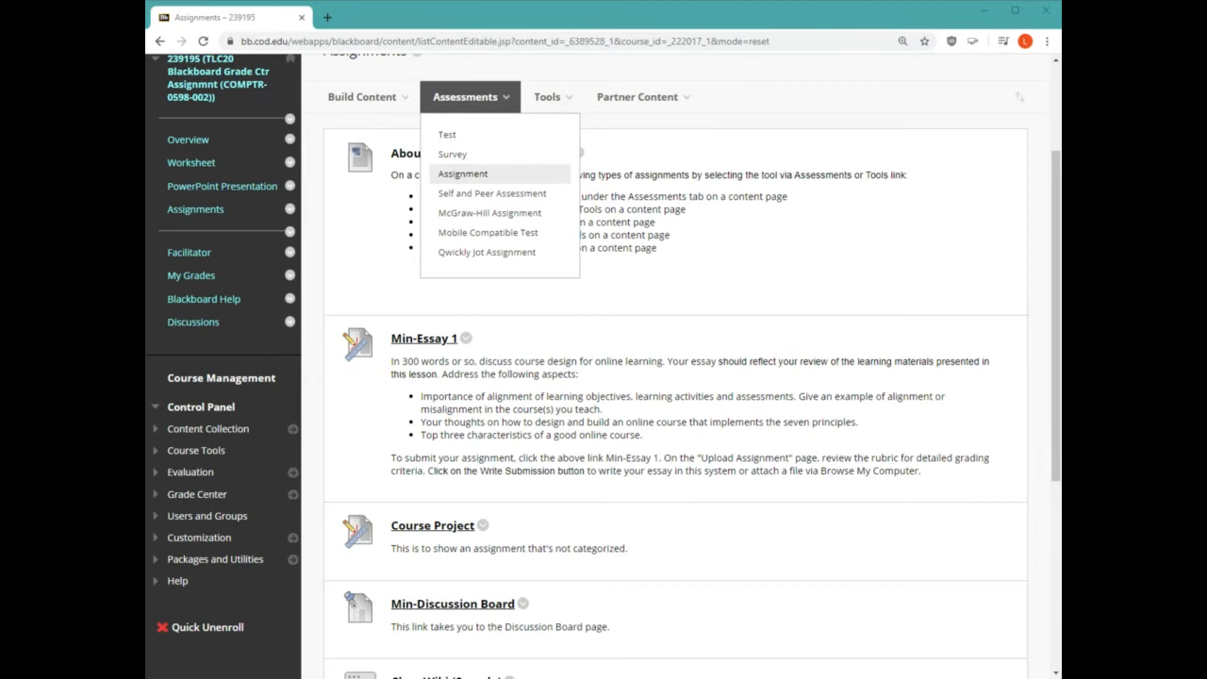
click(551, 98)
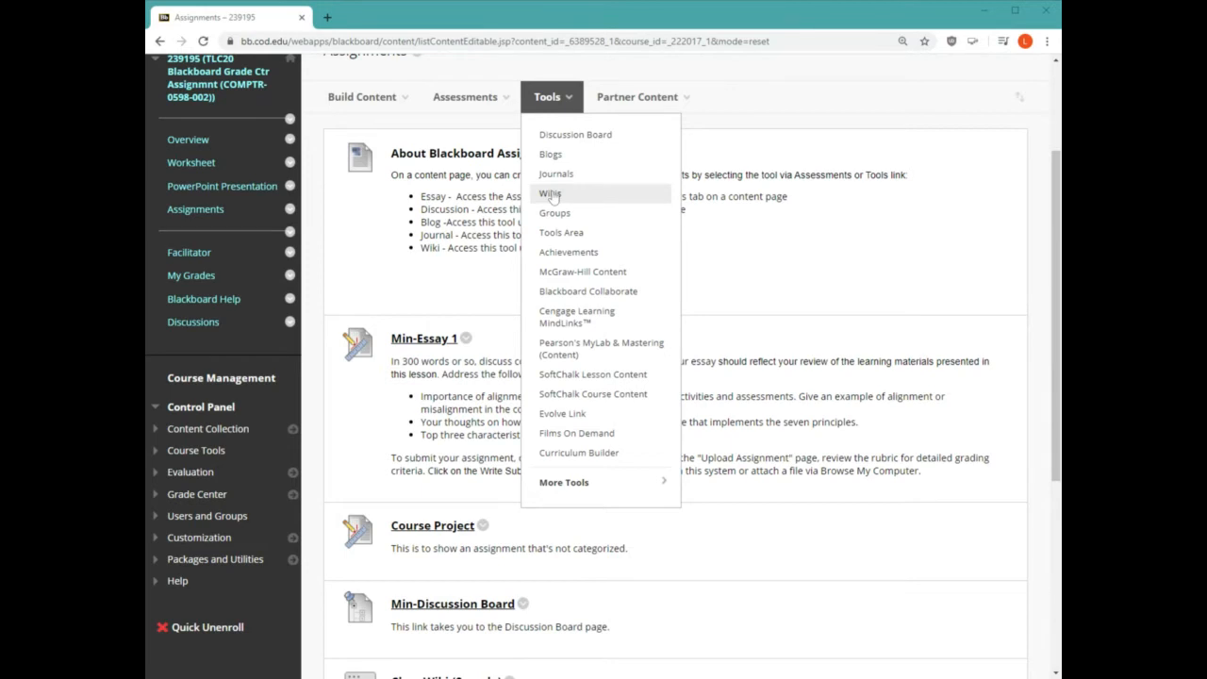
click(550, 98)
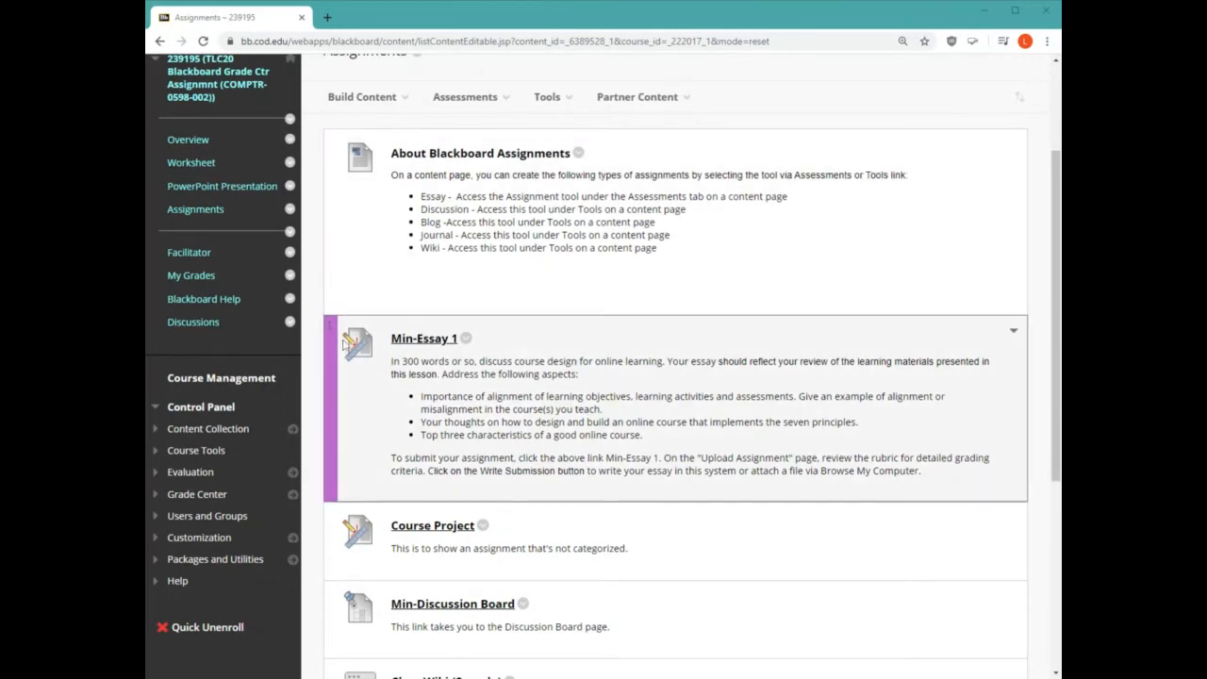
- Open the Min-Essay 1 submission preview and resize the browser window so the page appears beside the course menu
click(418, 345)
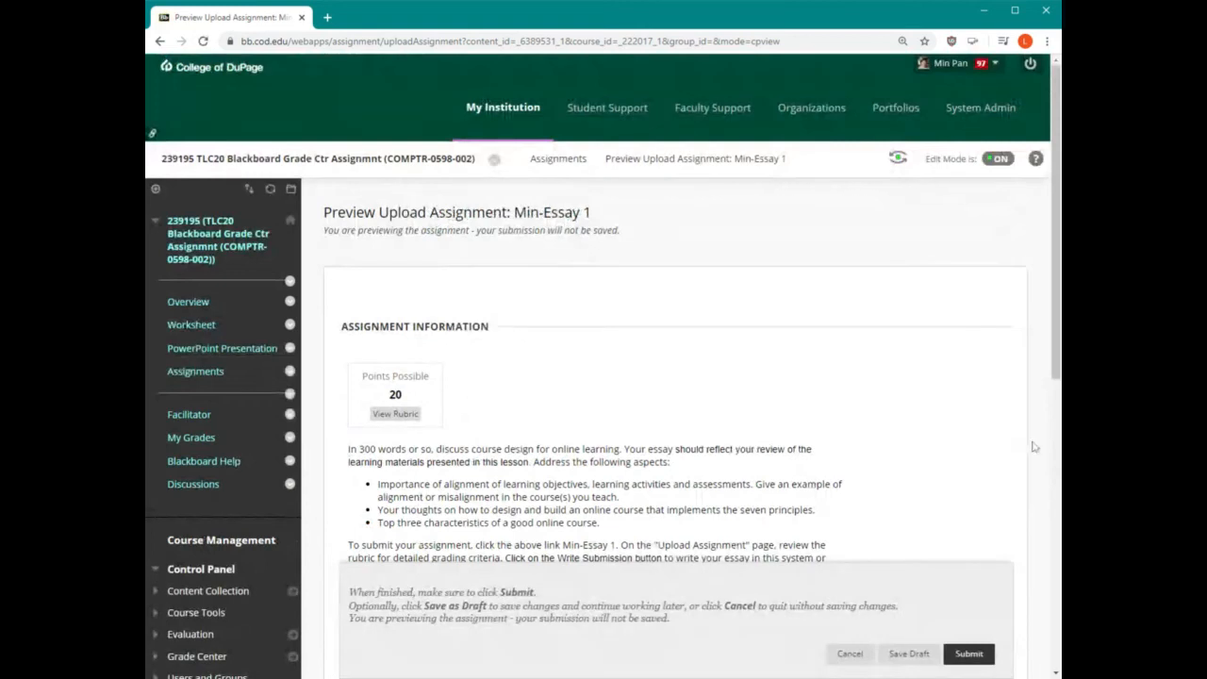
drag(1061, 359, 925, 358)
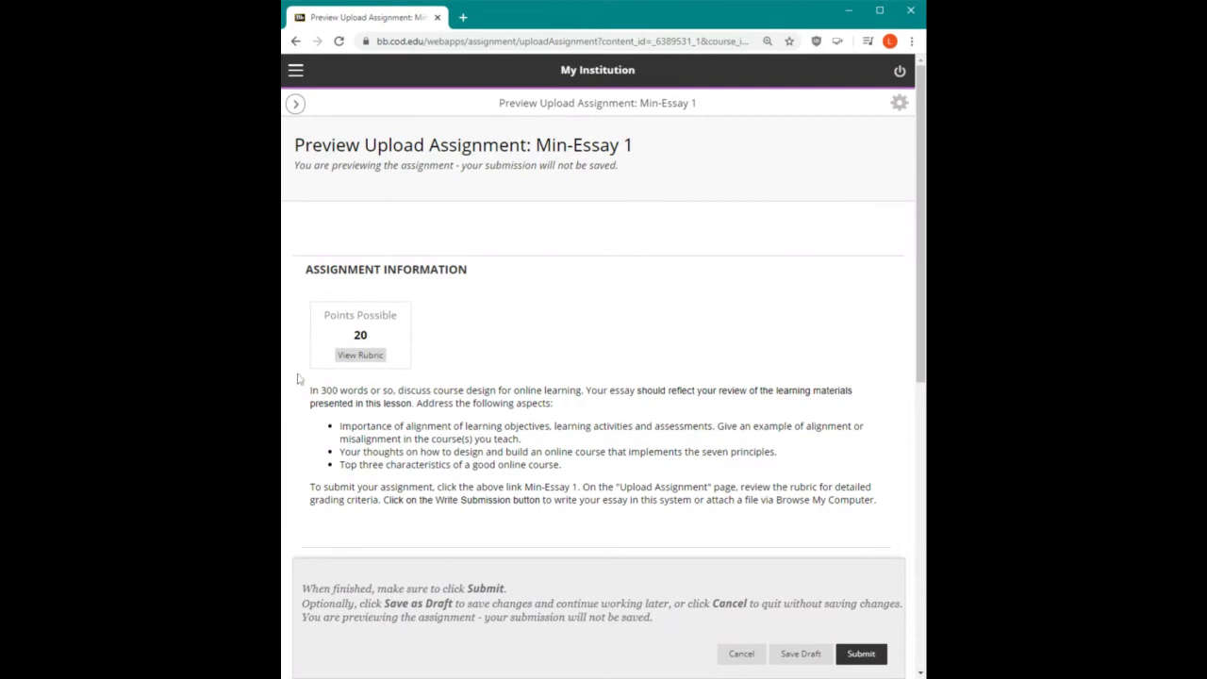
drag(282, 383, 159, 381)
click(290, 373)
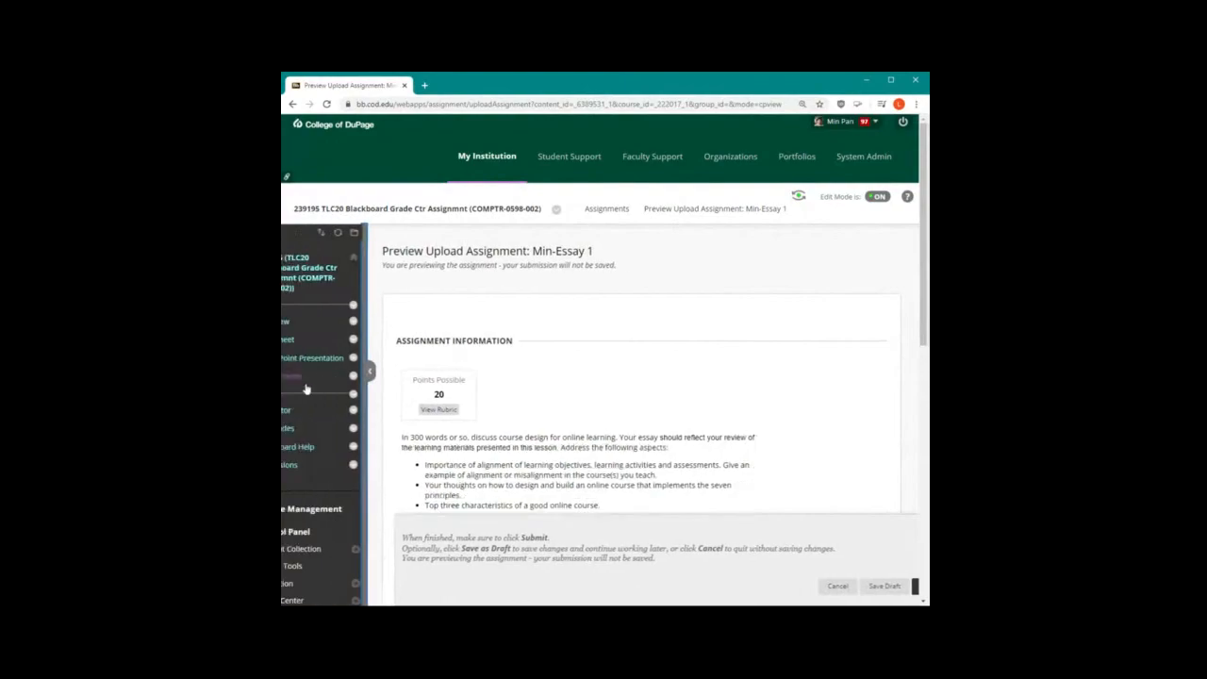
click(456, 433)
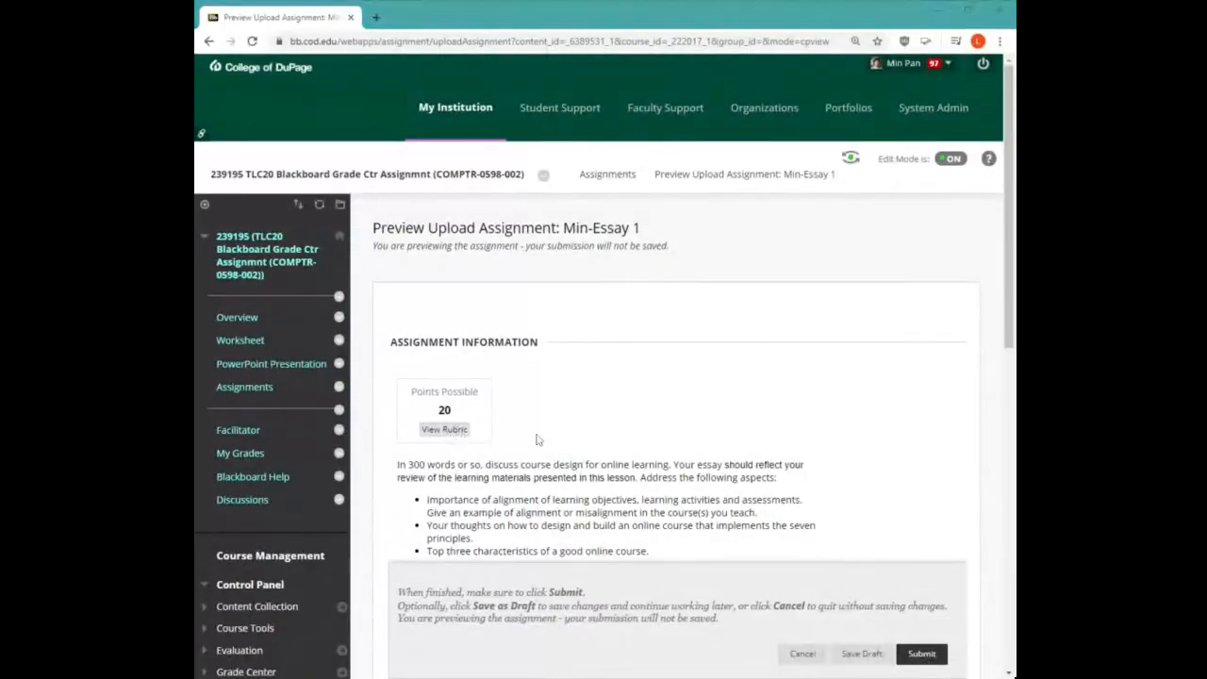
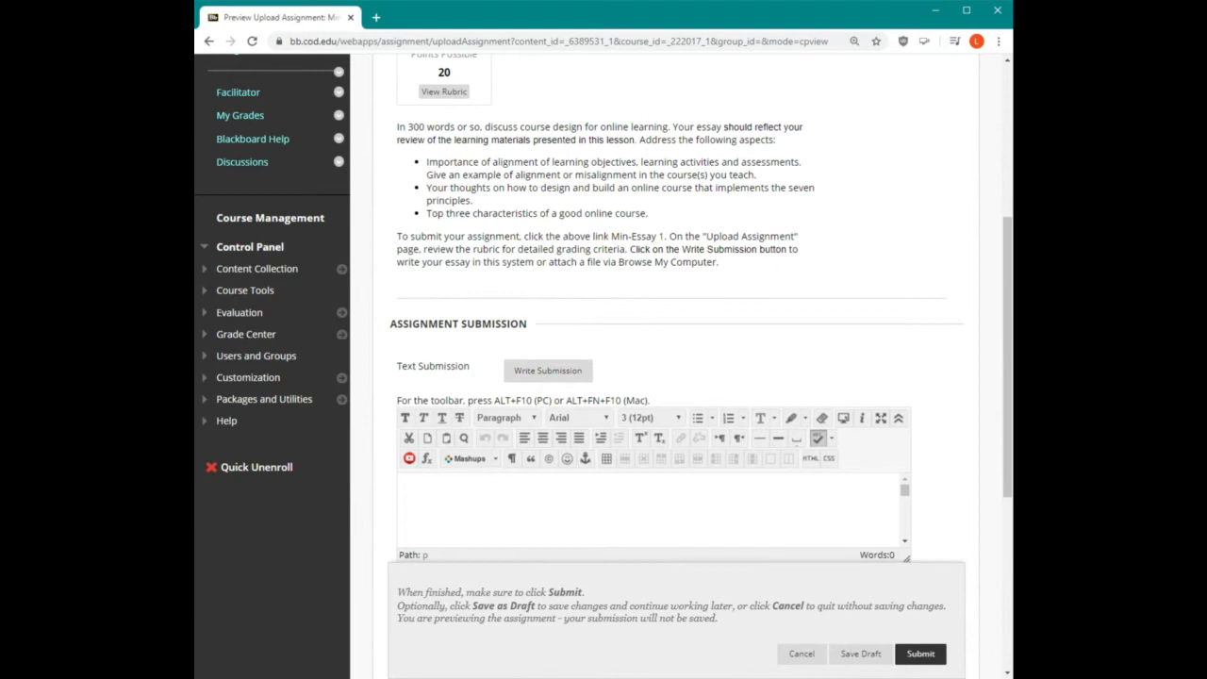
- Write "This is my assignment" as the Min-Essay 1 text submission and make the text box taller
text(Th e)
key(BackSpace)
key(BackSpace)
text(is is my assignment)
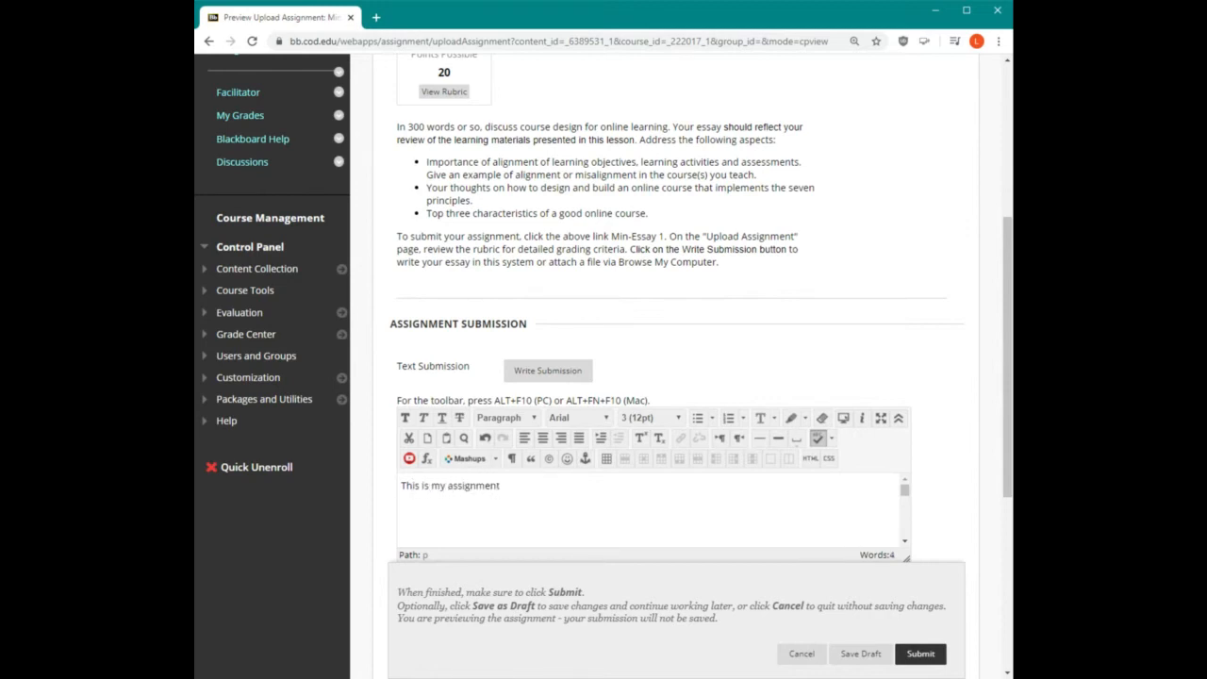
scroll(471, 458, down, 1)
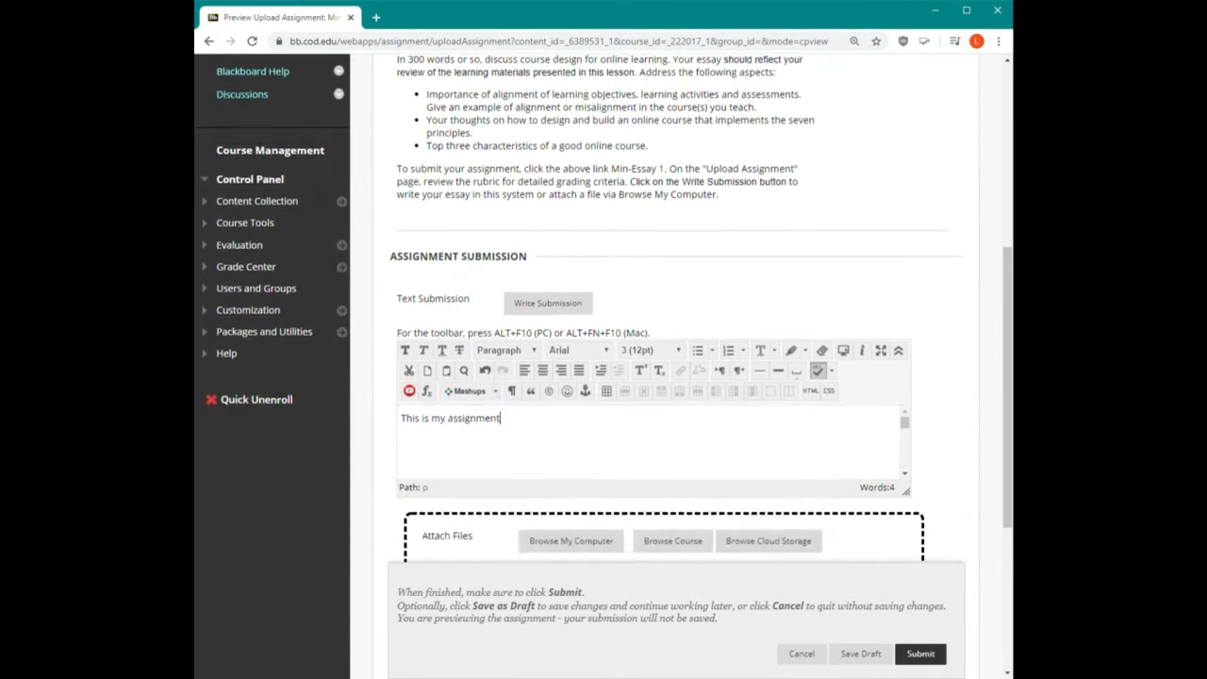
drag(907, 491, 908, 531)
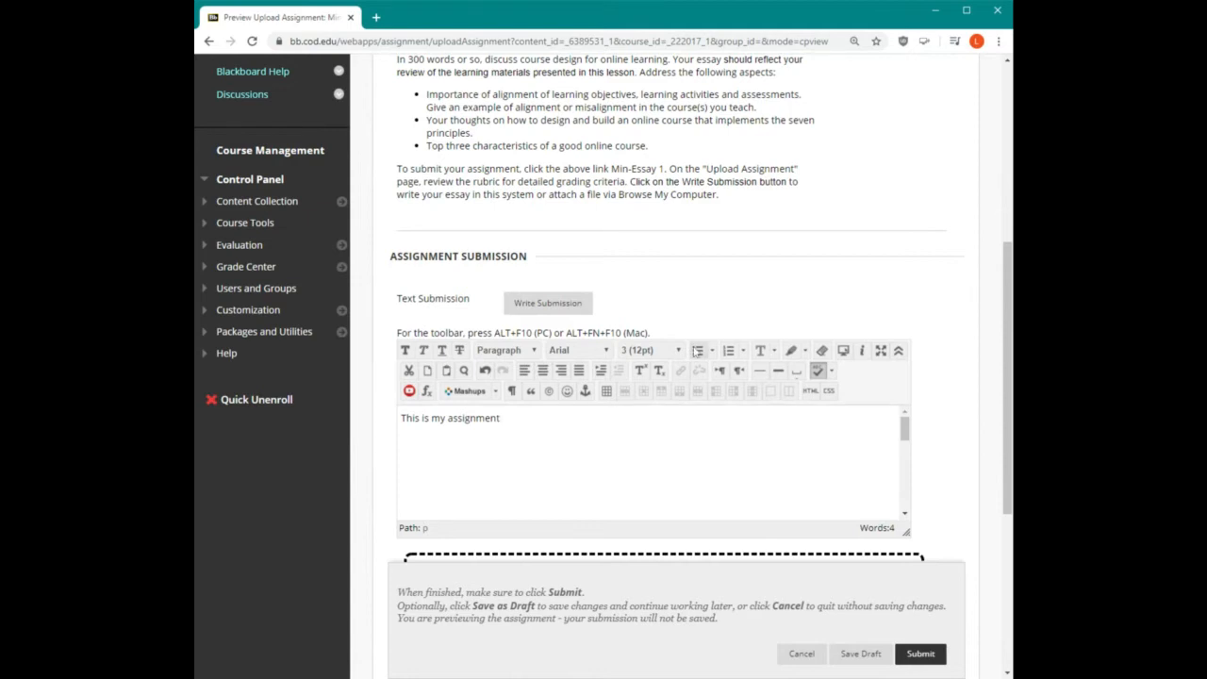
- Examine the rest of the submission form, including the file attachment, comments and submit options
scroll(697, 350, down, 1)
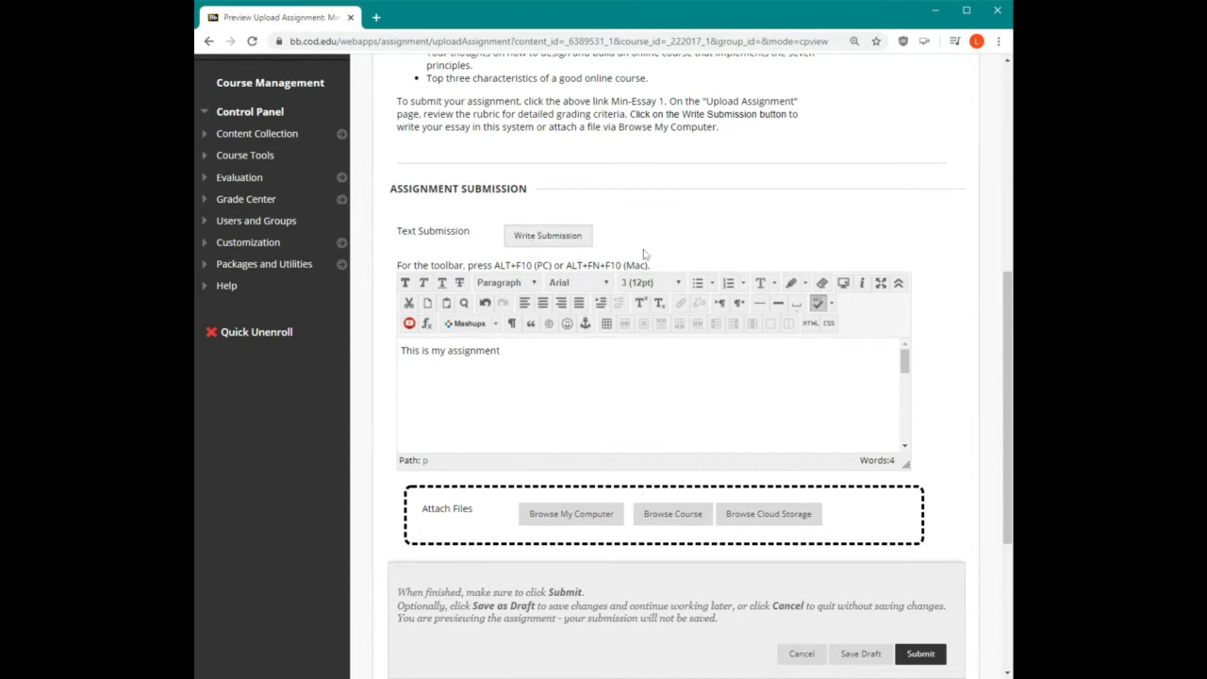
scroll(651, 396, down, 1)
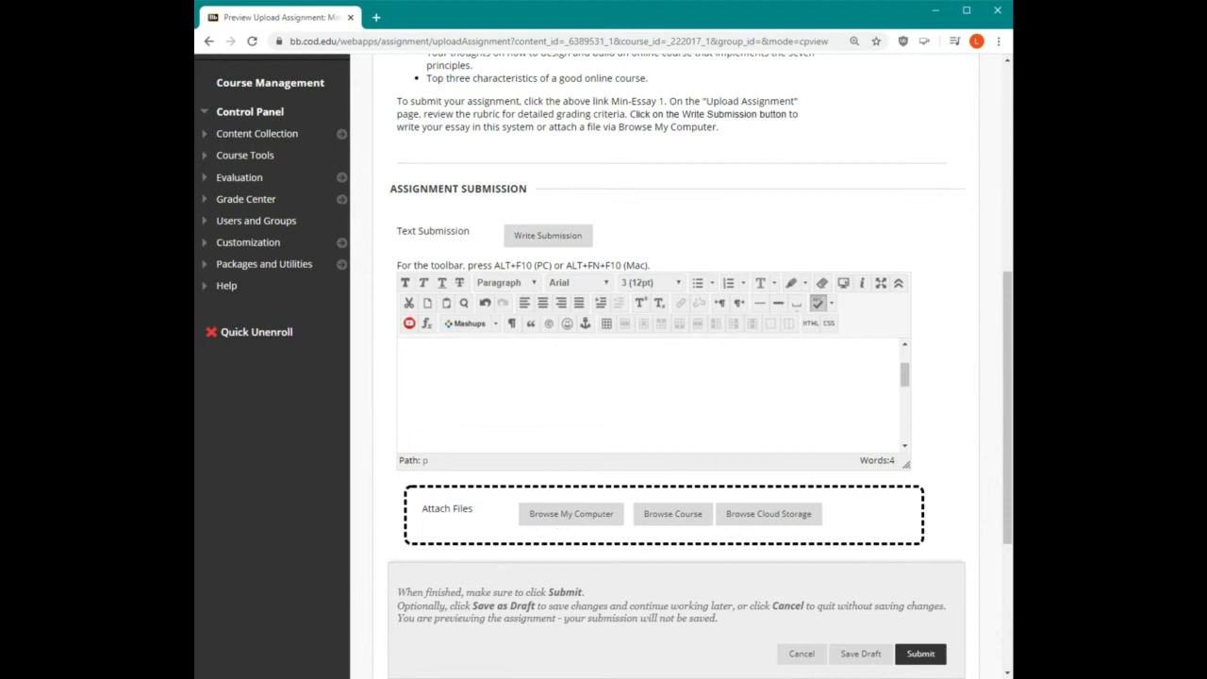
scroll(650, 396, up, 1)
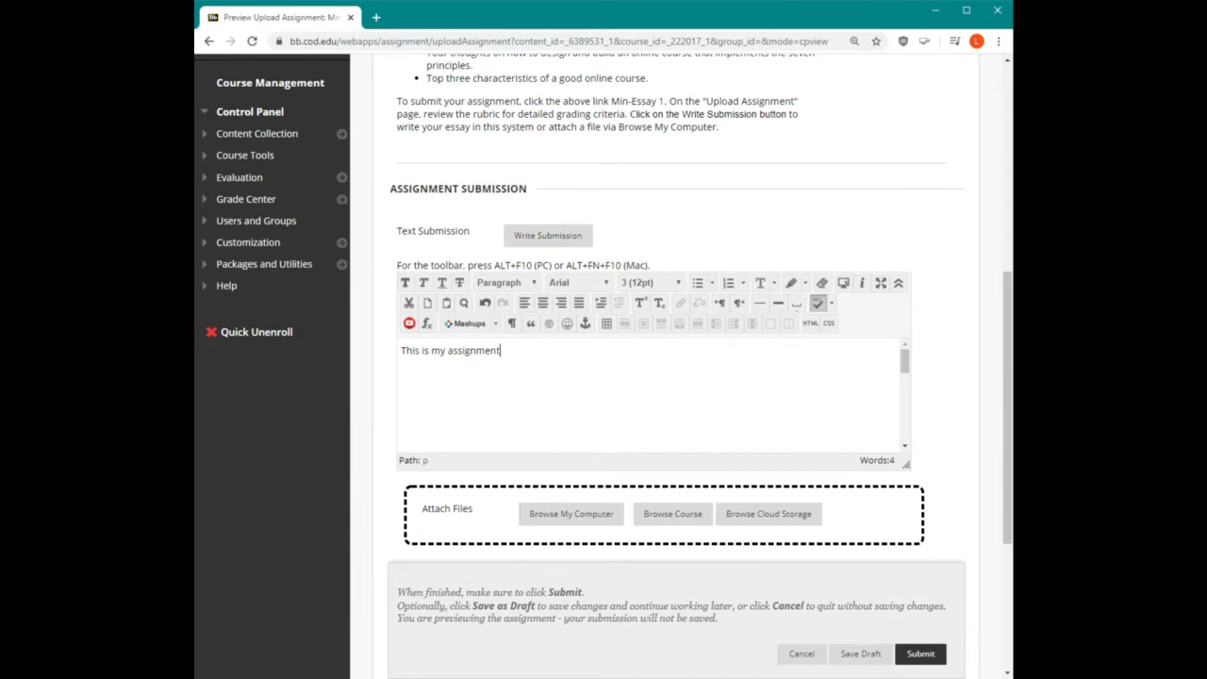
scroll(649, 396, down, 2)
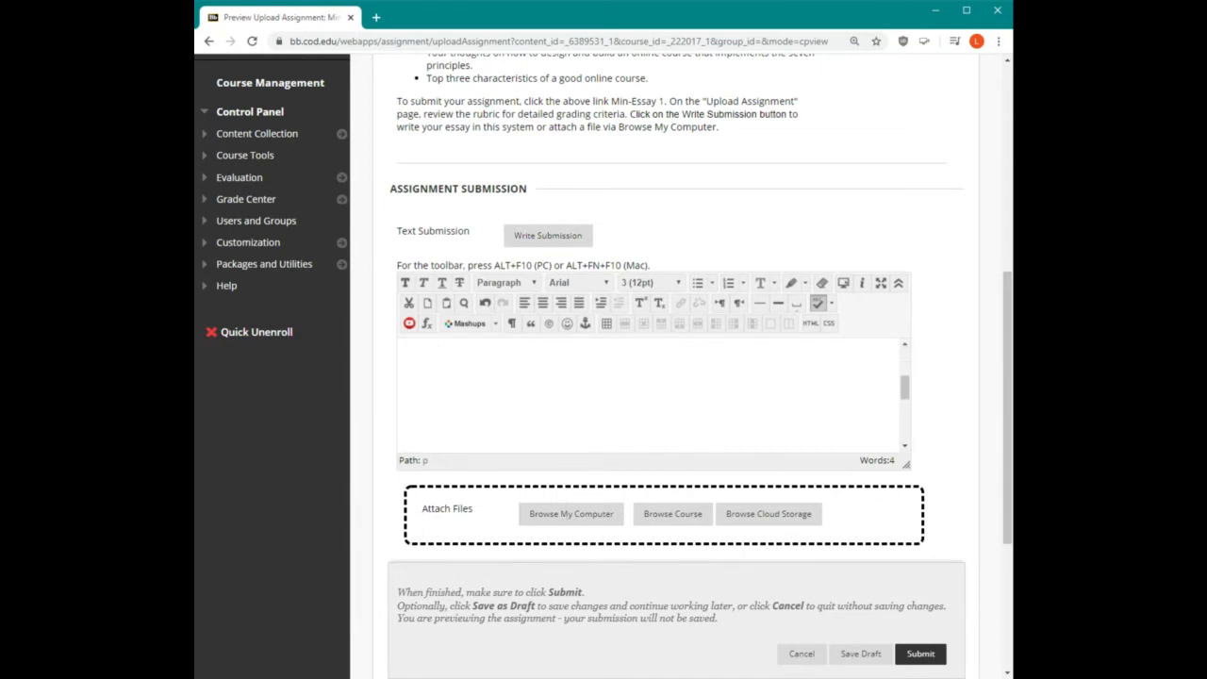
scroll(649, 396, up, 4)
scroll(649, 396, down, 4)
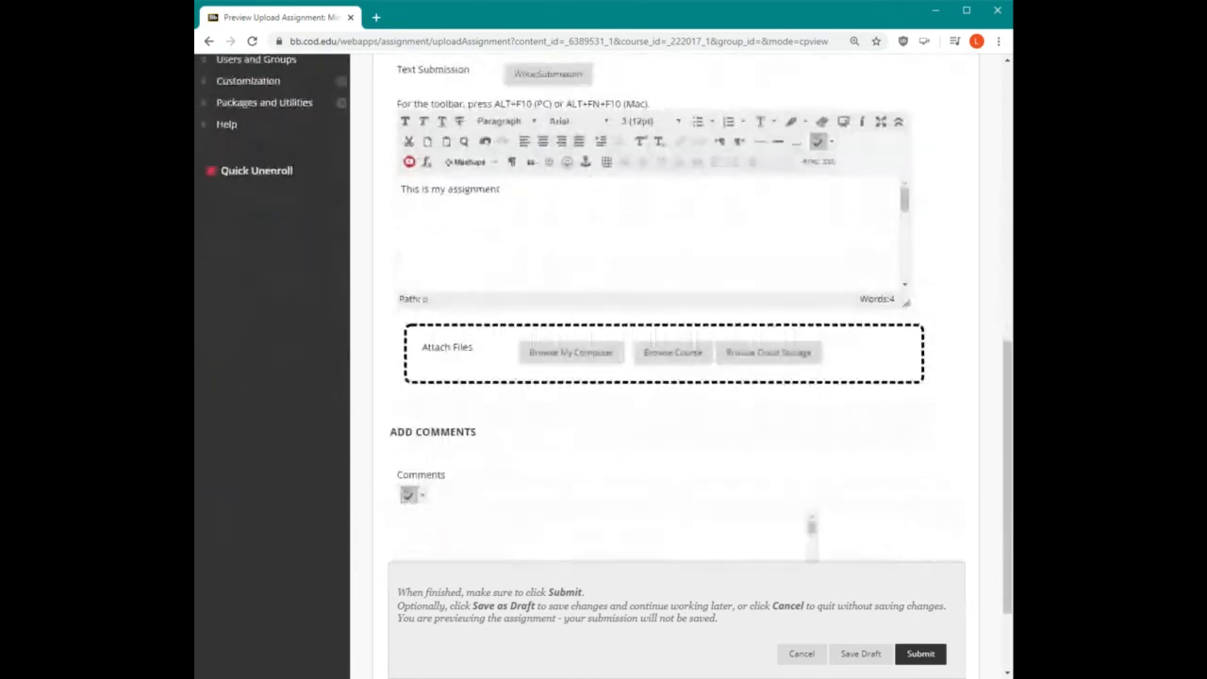
scroll(706, 372, down, 2)
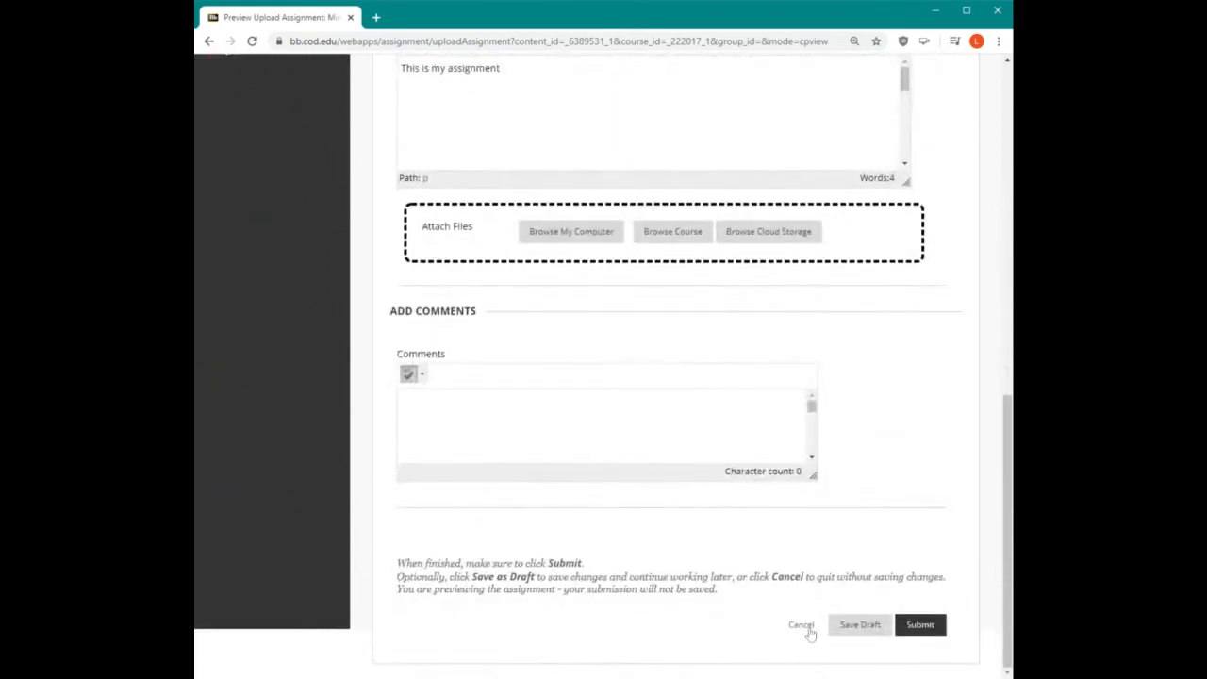
scroll(586, 154, up, 3)
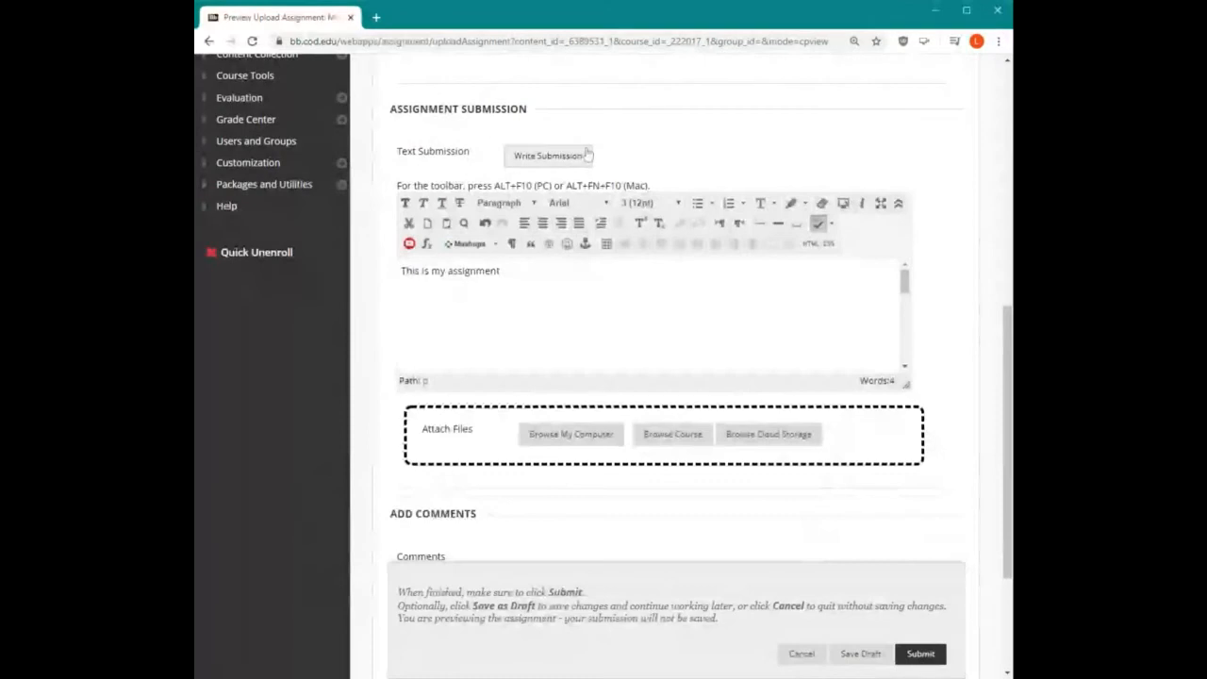
scroll(587, 153, down, 3)
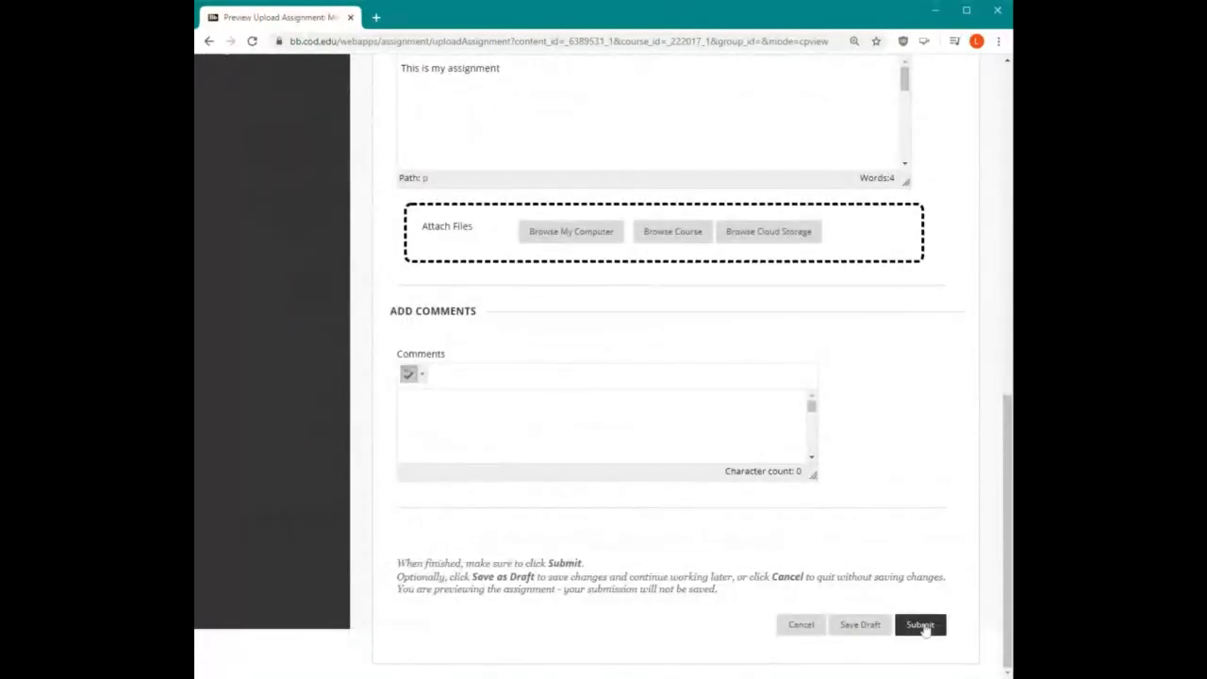
- Delete all the text from the Min-Essay 1 text submission
click(800, 628)
scroll(657, 325, up, 2)
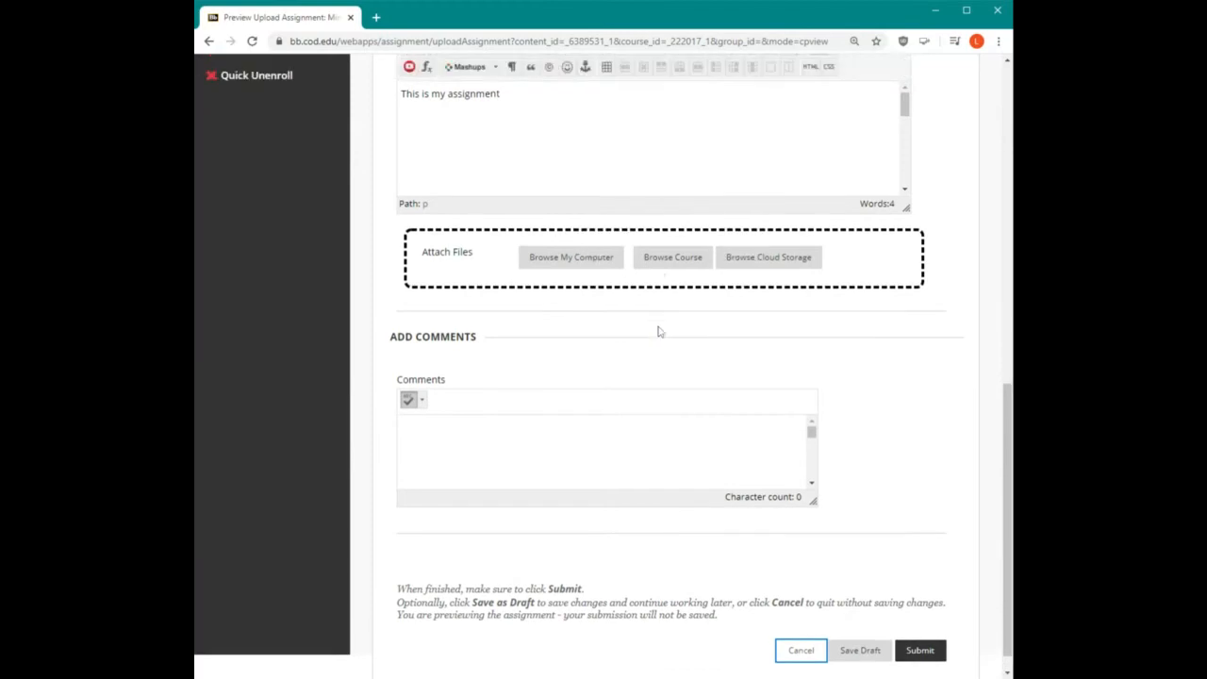
click(501, 203)
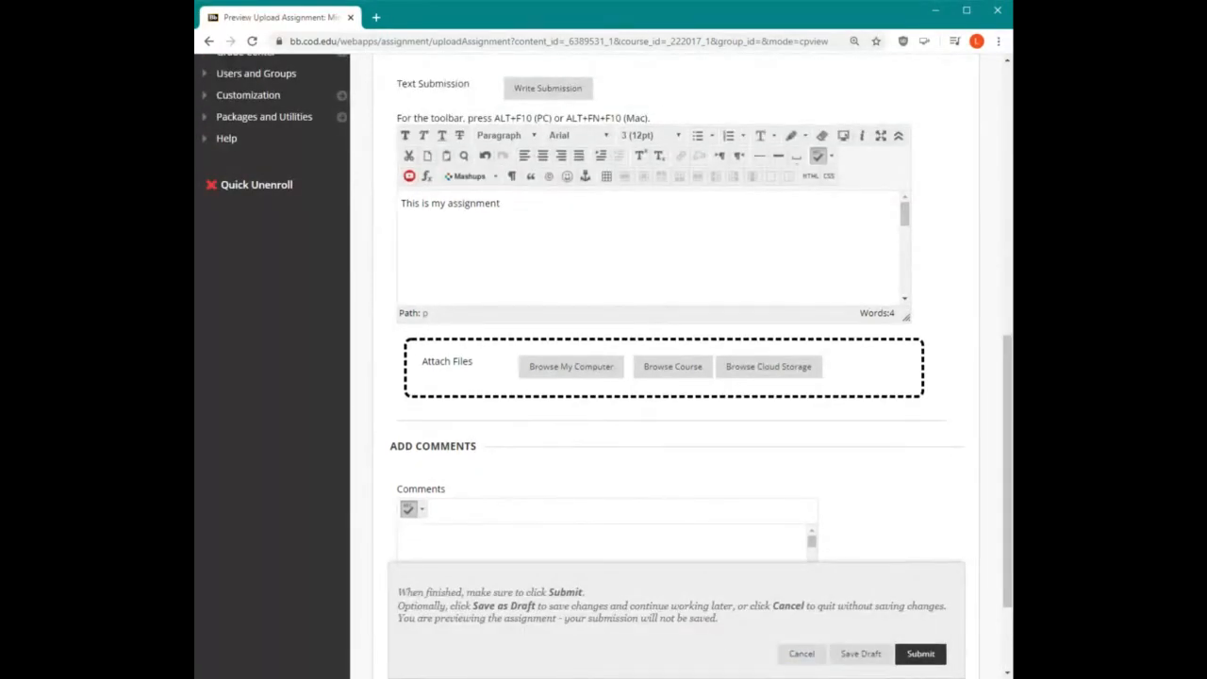
key(ctrl+a)
key(BackSpace)
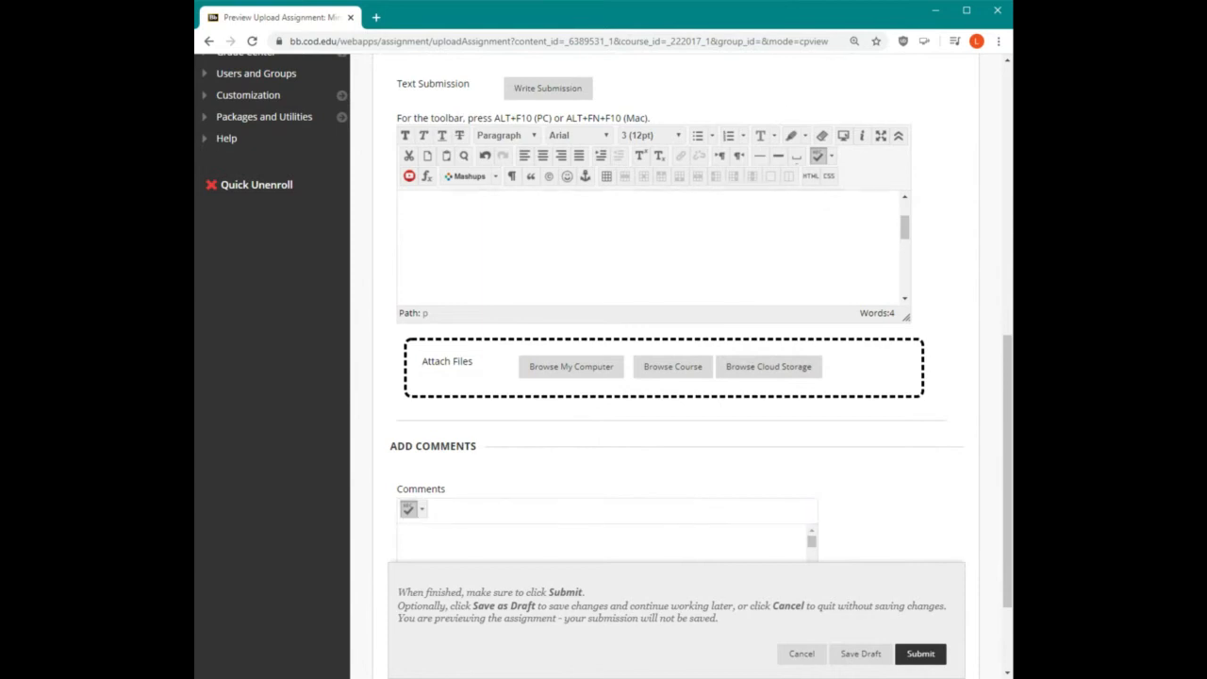
- Cancel the Min-Essay 1 submission preview and return to the Assignments page
scroll(749, 488, down, 2)
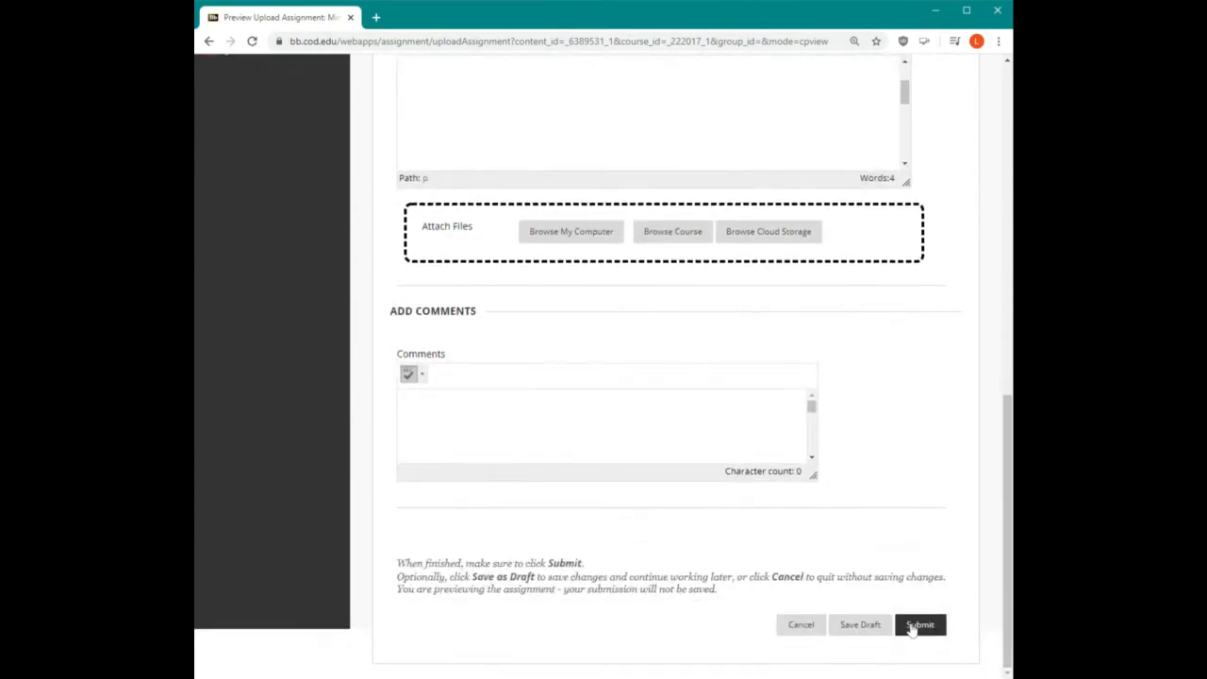
click(803, 626)
scroll(551, 412, down, 1)
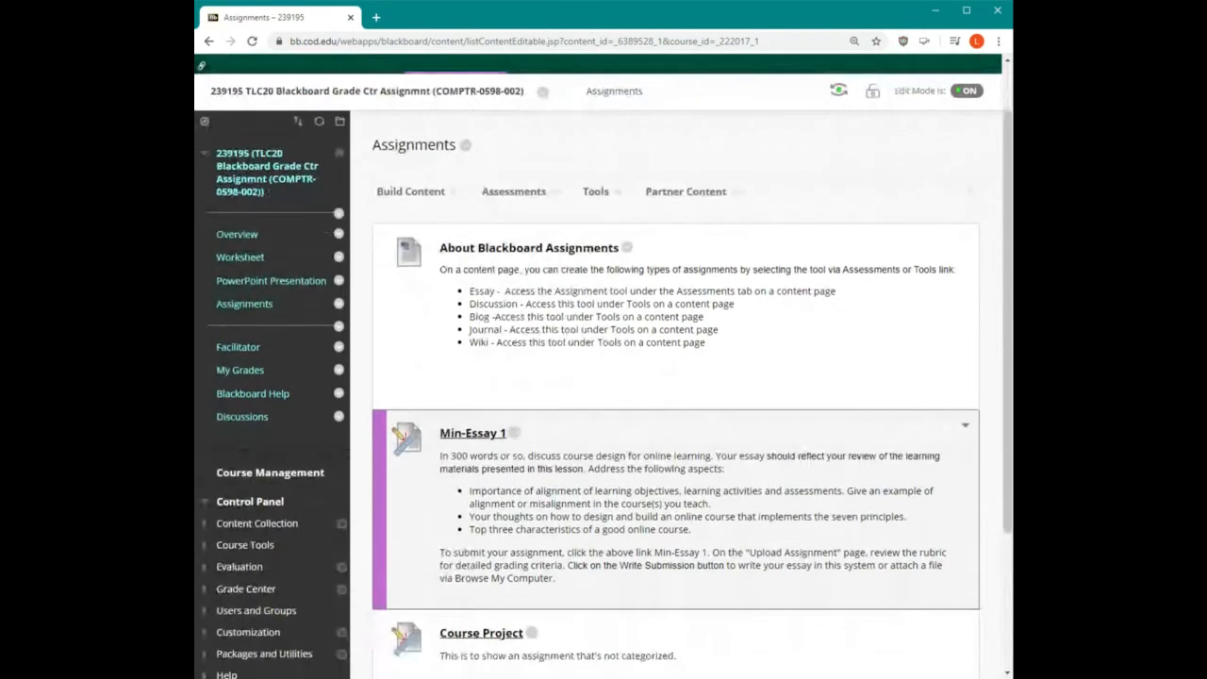
- Preview the Course Project assignment's submission page, then cancel back to the Assignments page
scroll(675, 429, down, 3)
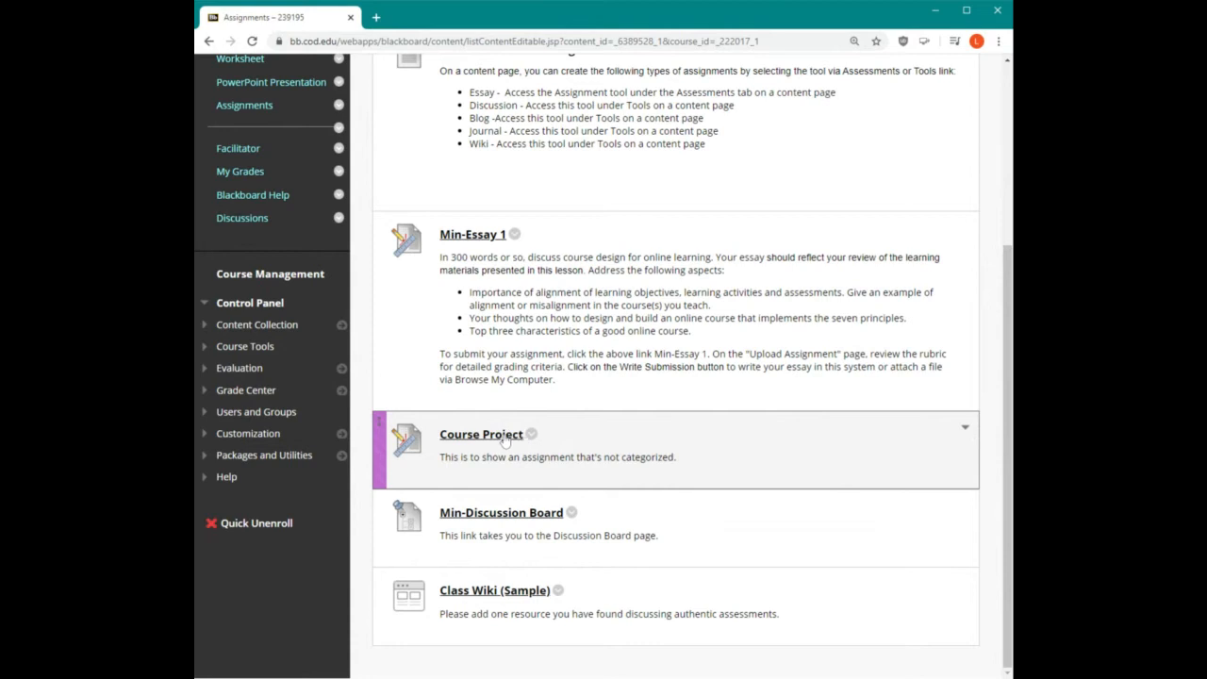
click(506, 438)
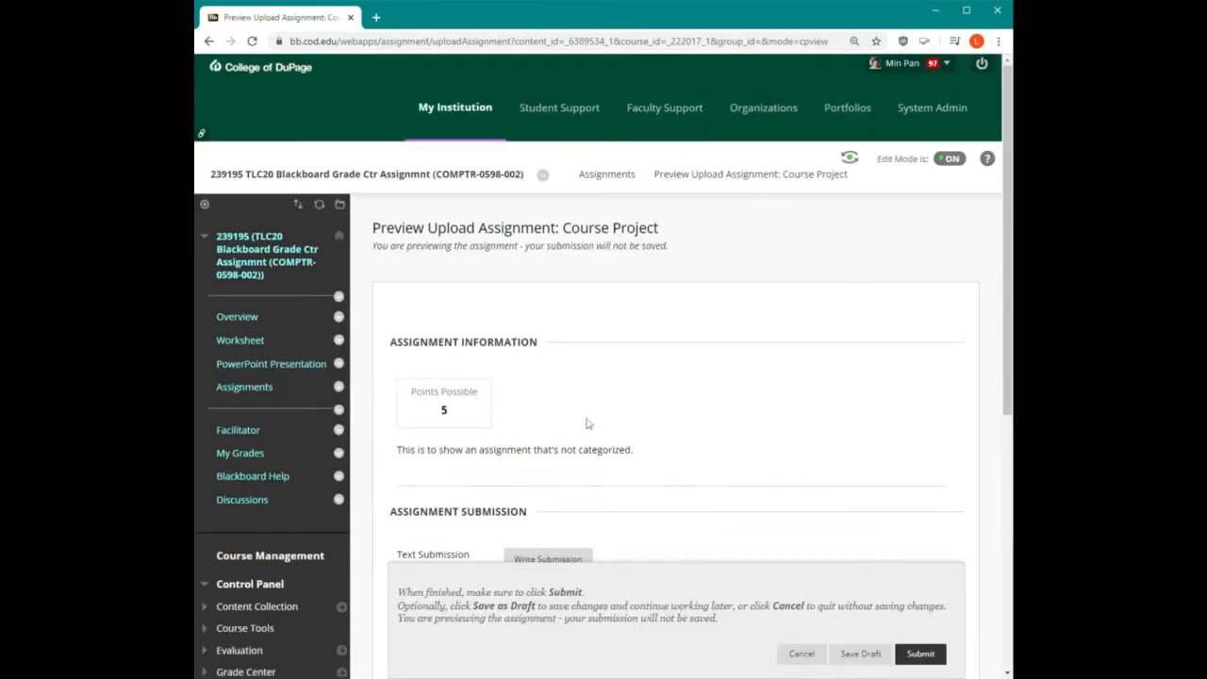
scroll(632, 411, down, 1)
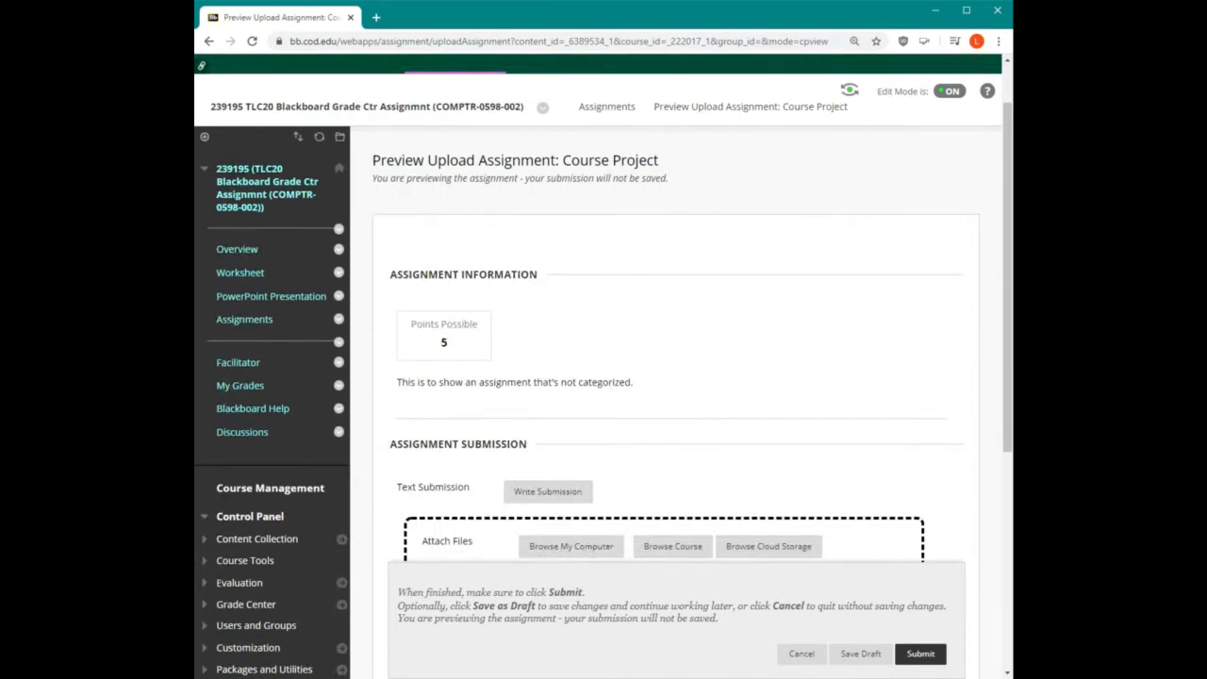
click(802, 654)
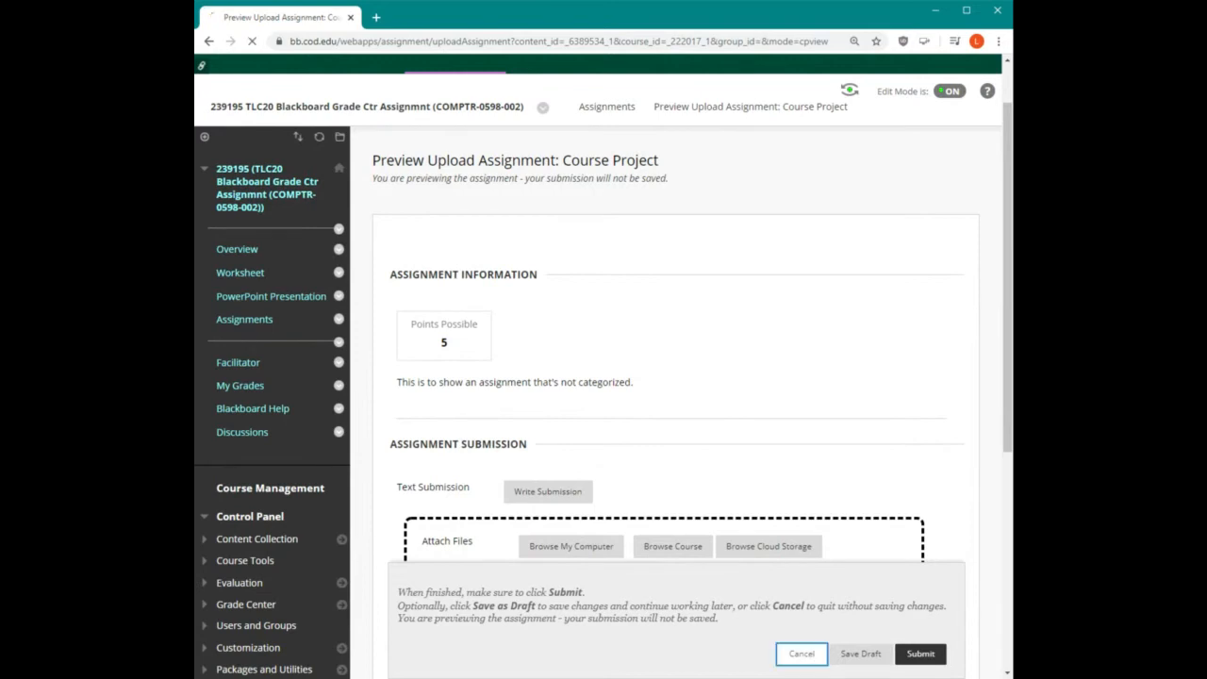
- Reopen the Course Project submission preview to check its submission options and cancel it again
scroll(676, 457, down, 2)
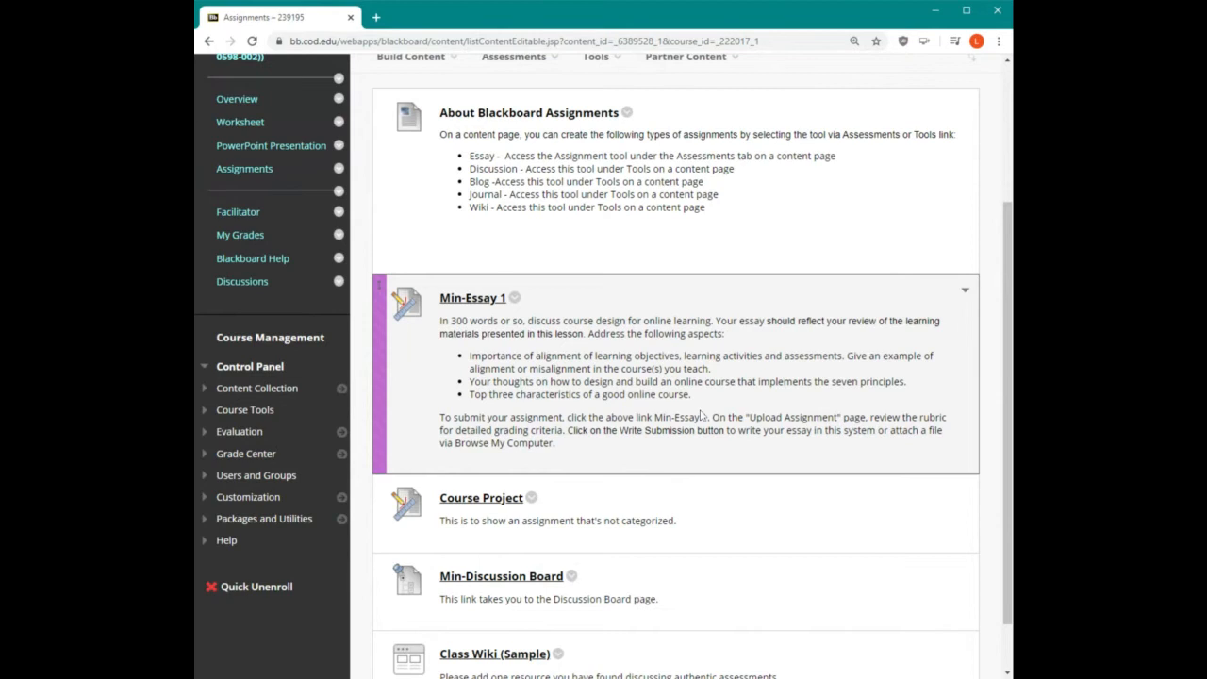
scroll(701, 415, down, 1)
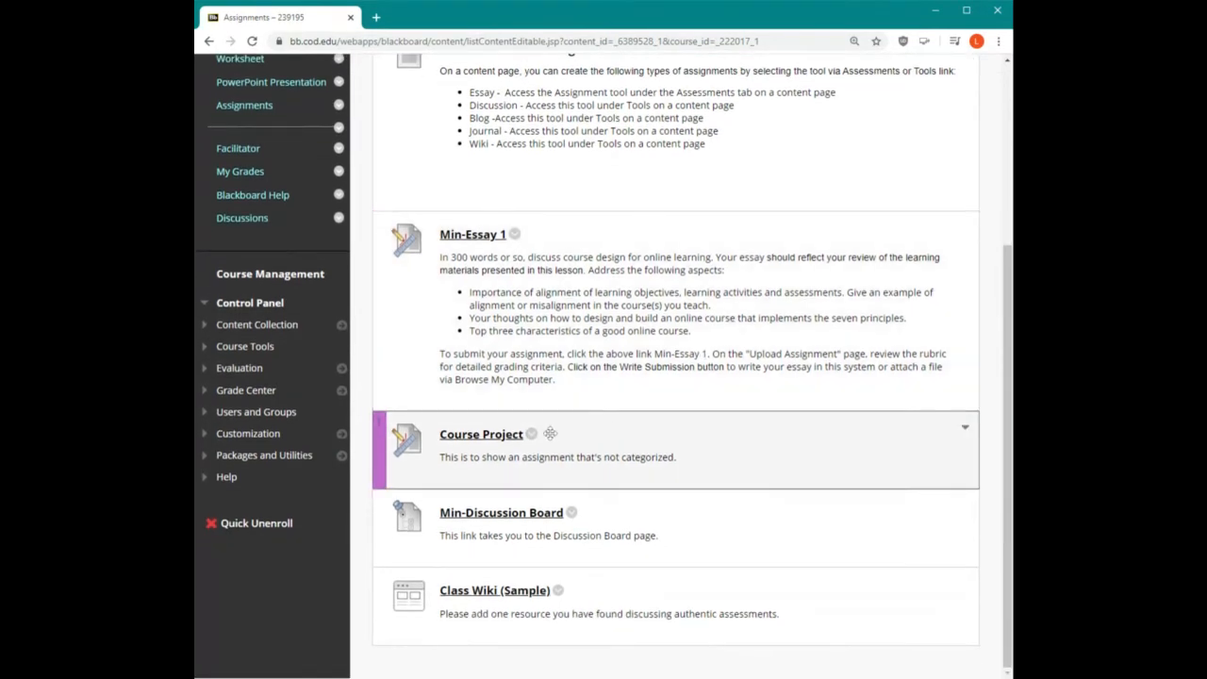
click(473, 436)
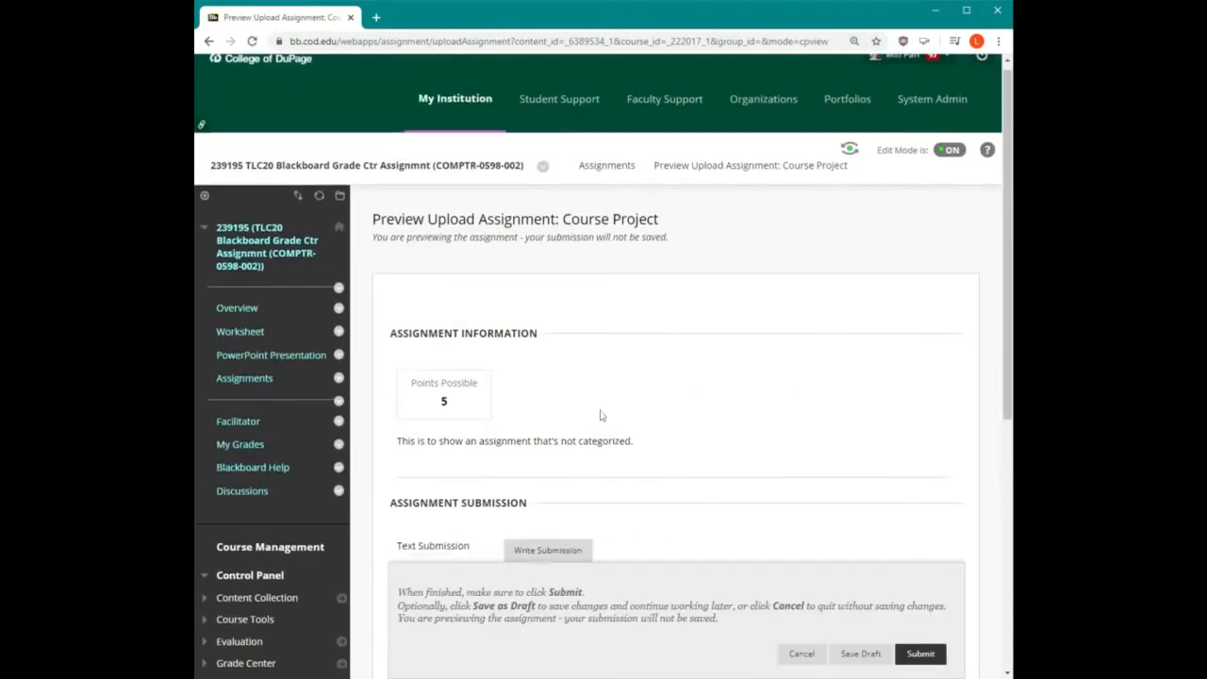
scroll(600, 415, down, 2)
click(798, 653)
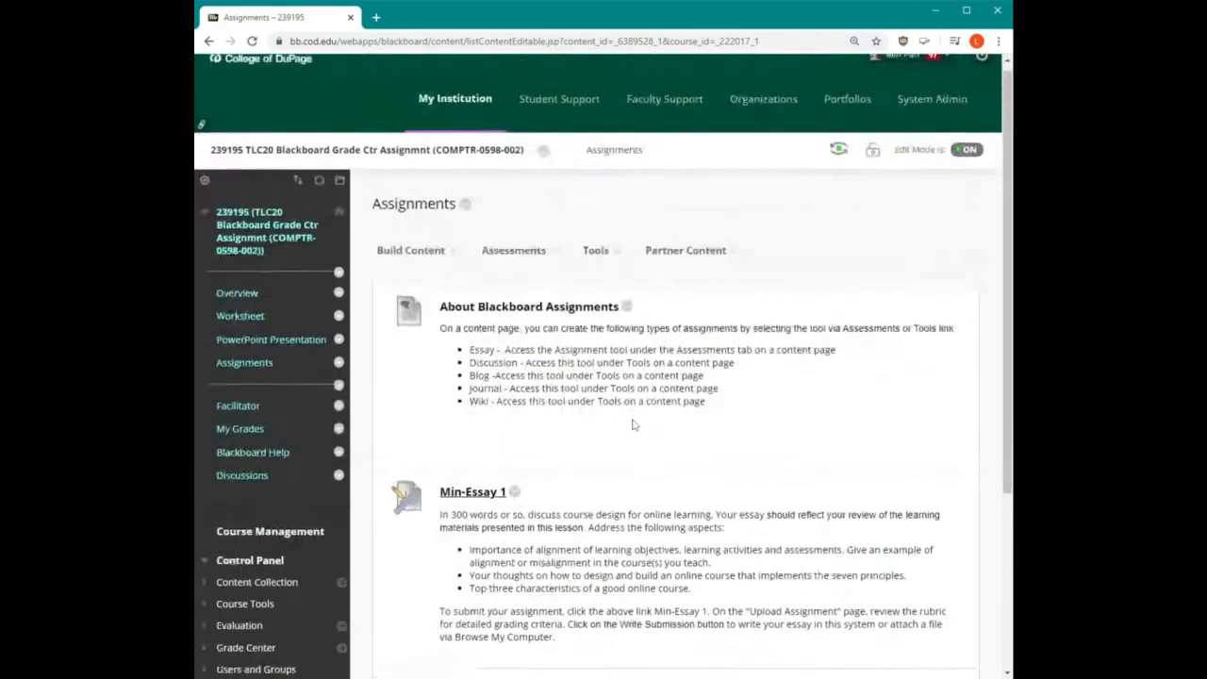
- Open the Course Project assignment for editing from the Assignments page
scroll(634, 425, down, 3)
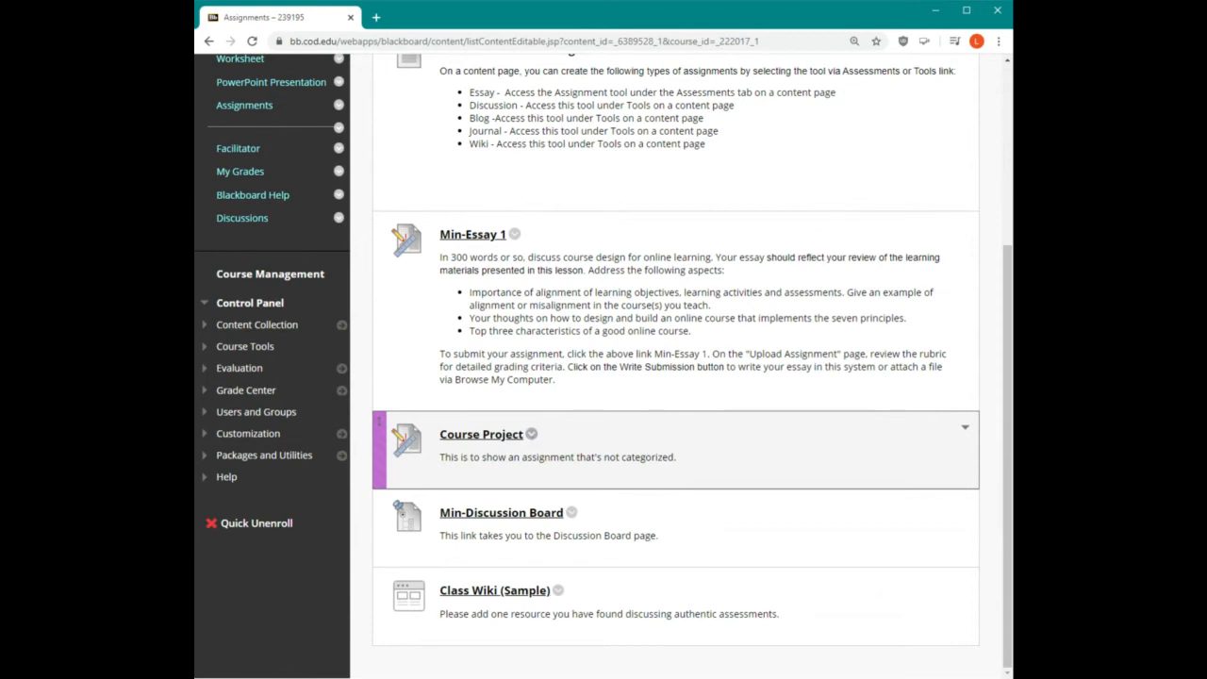
click(532, 435)
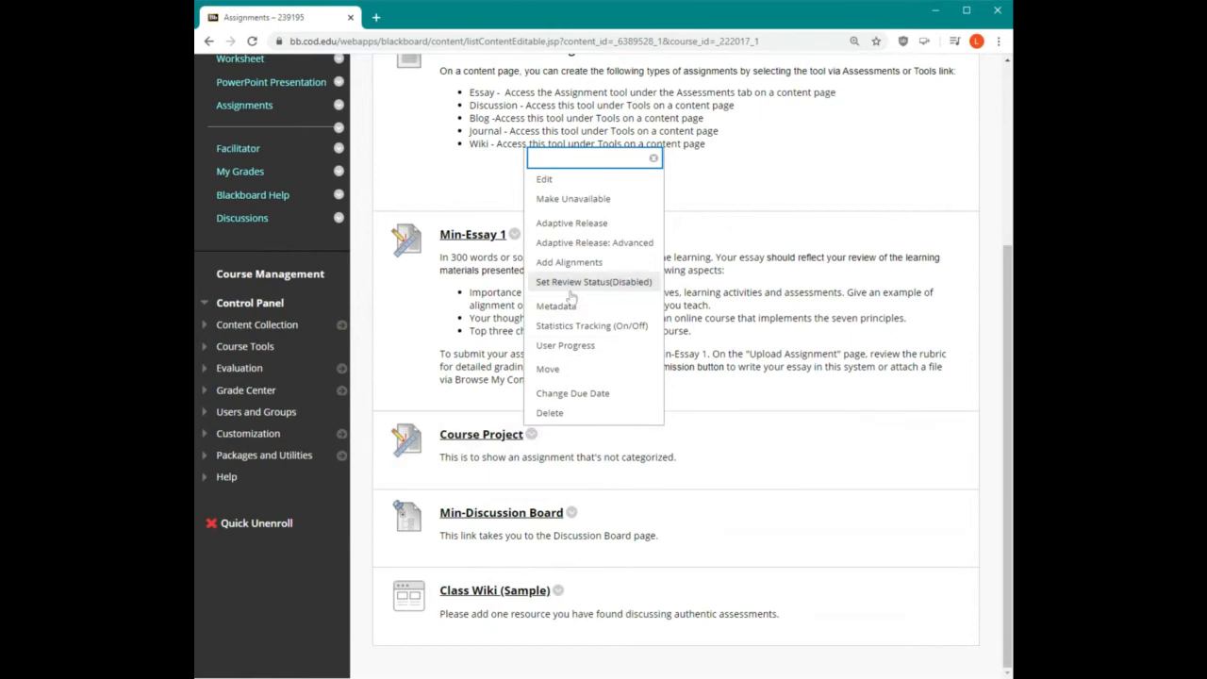
click(545, 180)
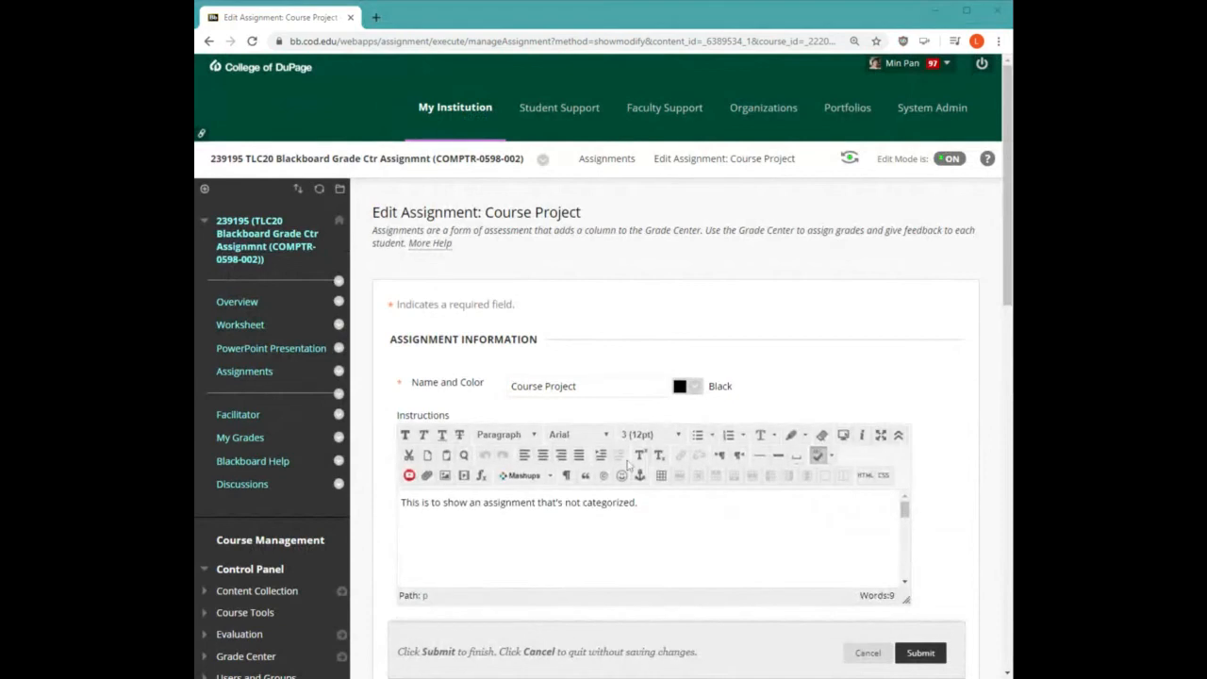
- Examine the Course Project's file, due date, grading and availability settings, then cancel the edit without saving changes
scroll(611, 433, down, 1)
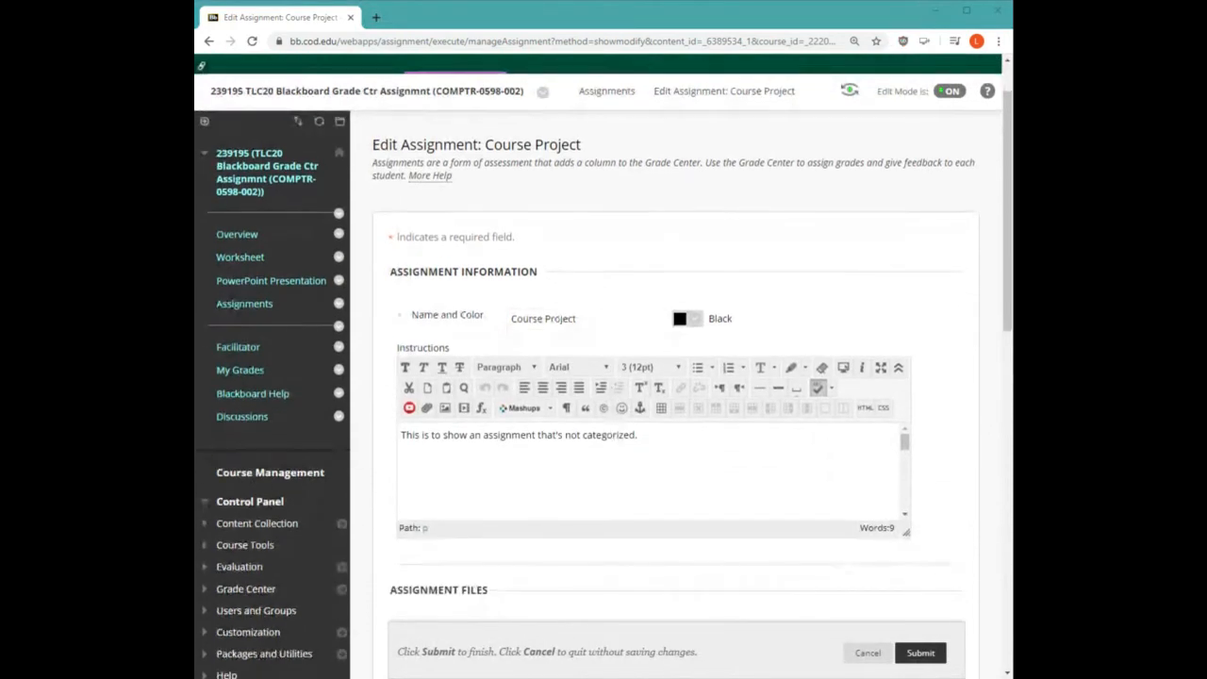
scroll(651, 471, down, 1)
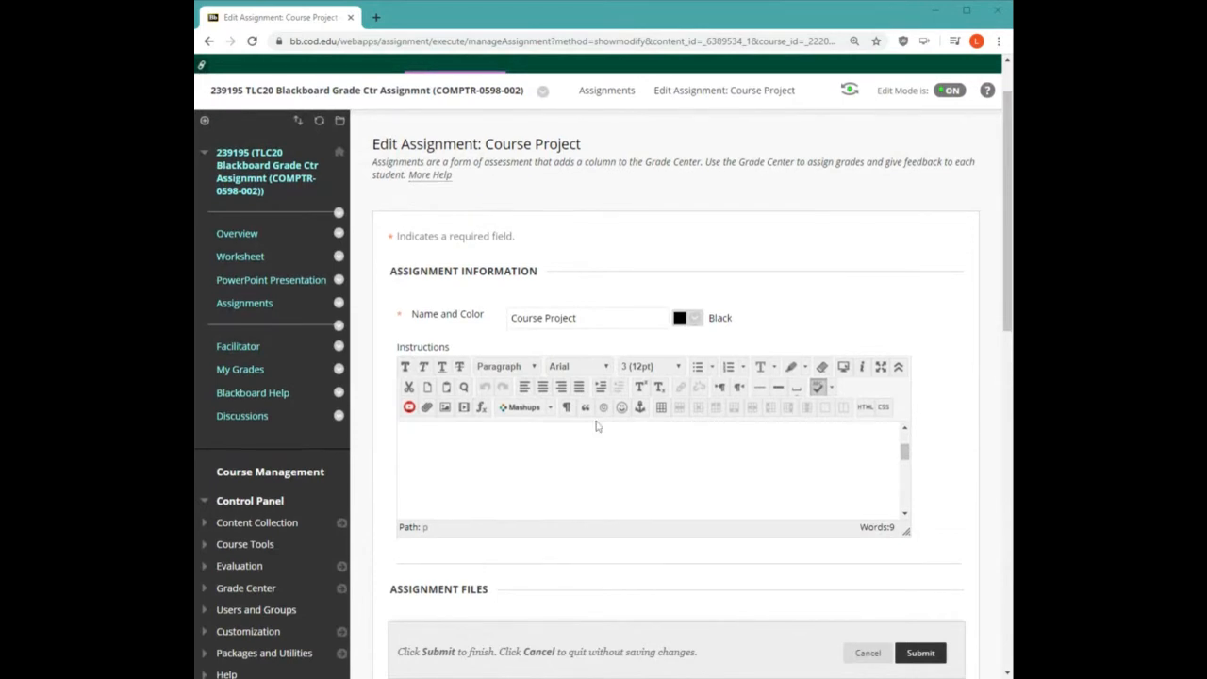
scroll(582, 471, down, 3)
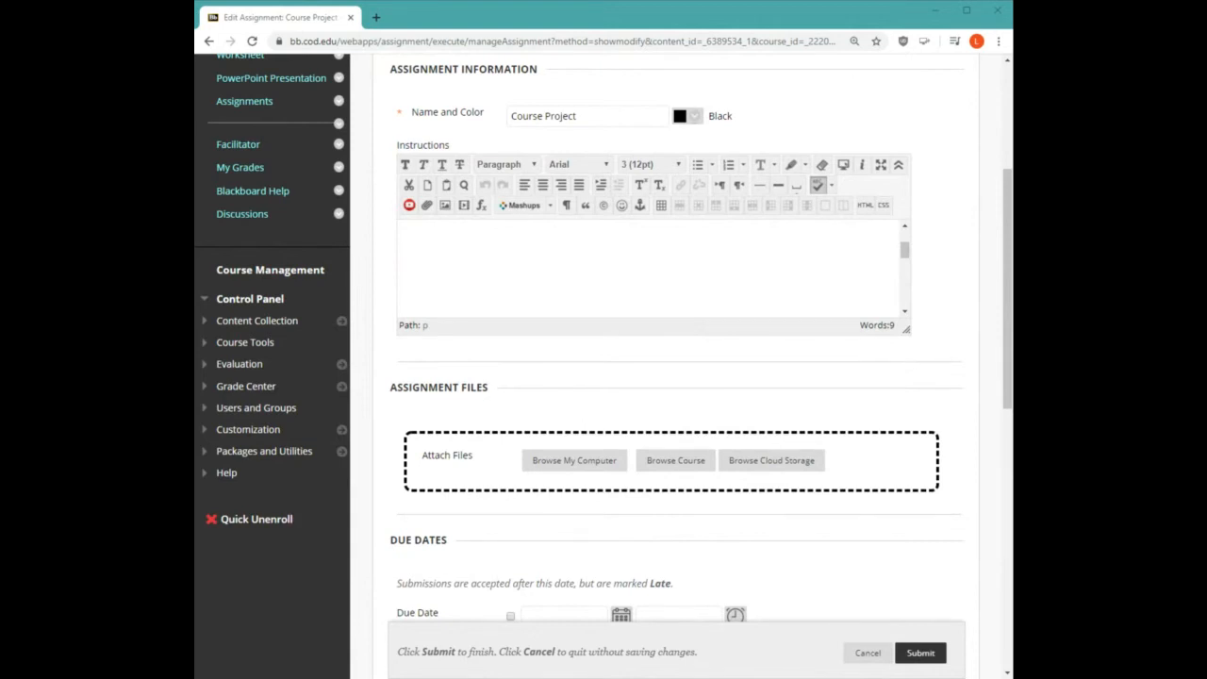
scroll(580, 471, down, 3)
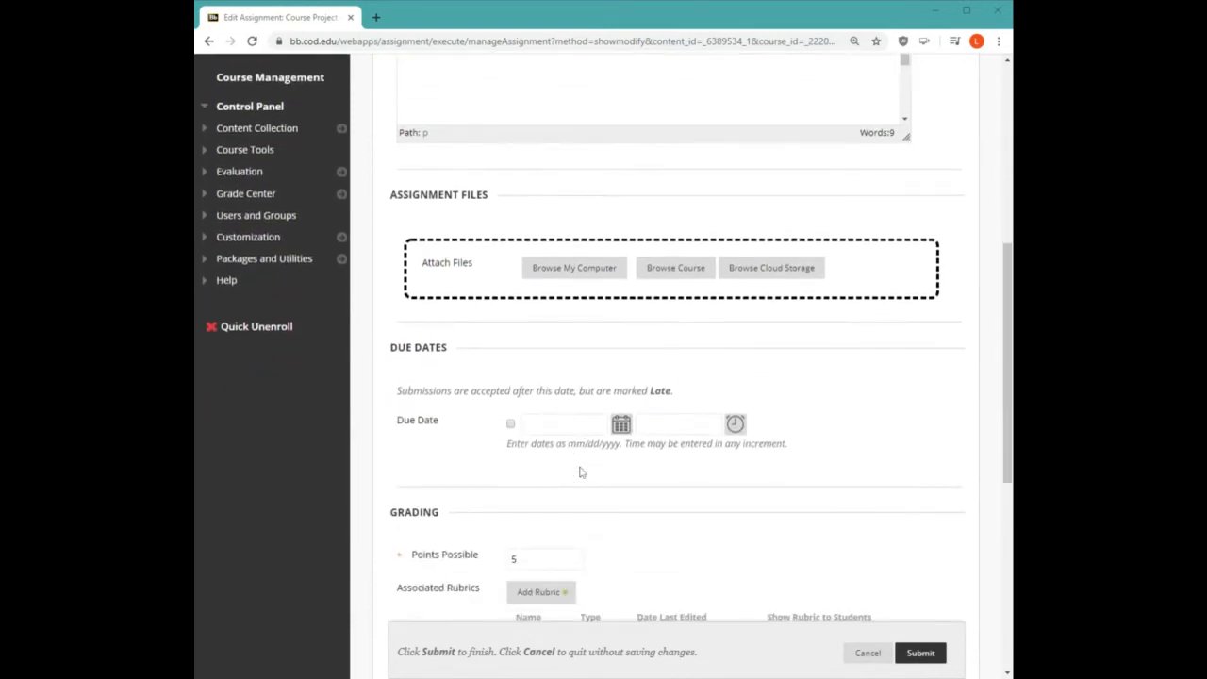
scroll(580, 472, down, 3)
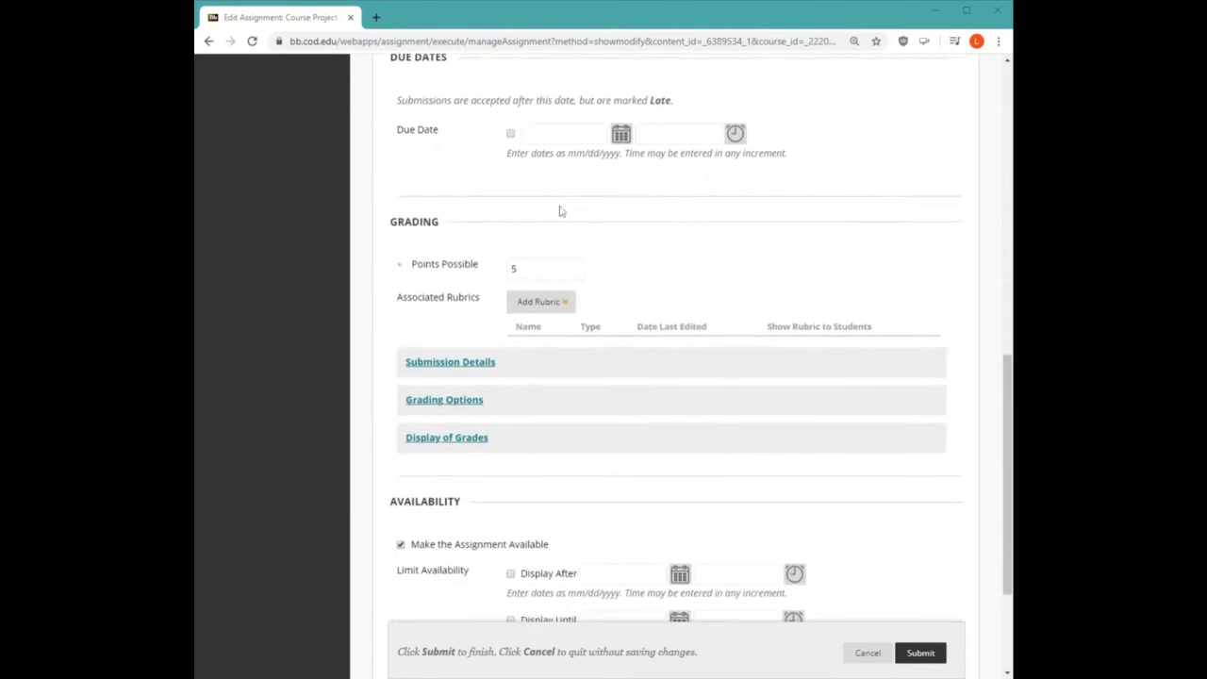
scroll(559, 211, down, 2)
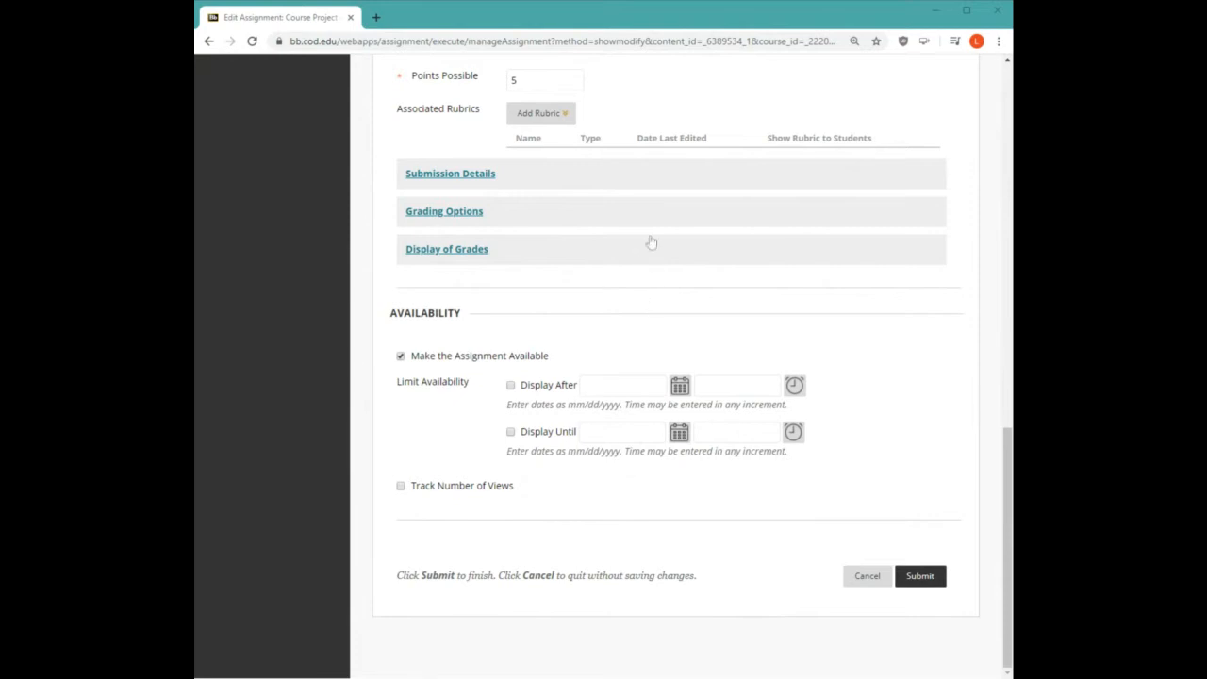
scroll(636, 241, up, 3)
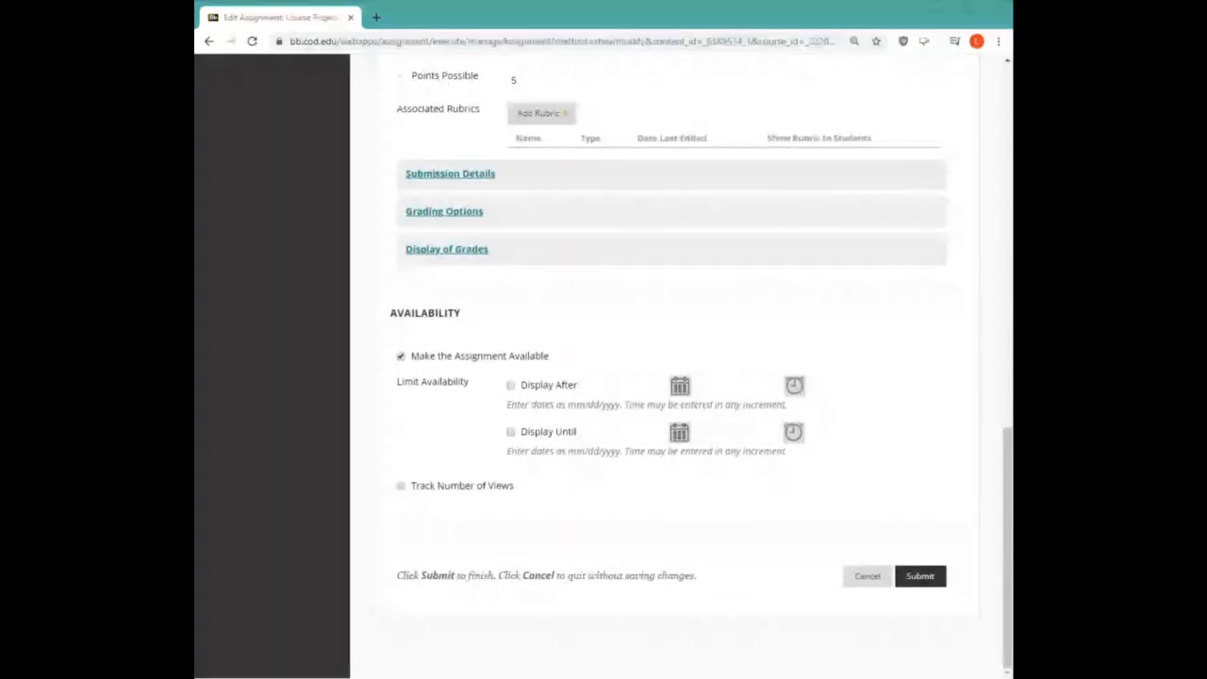
click(855, 574)
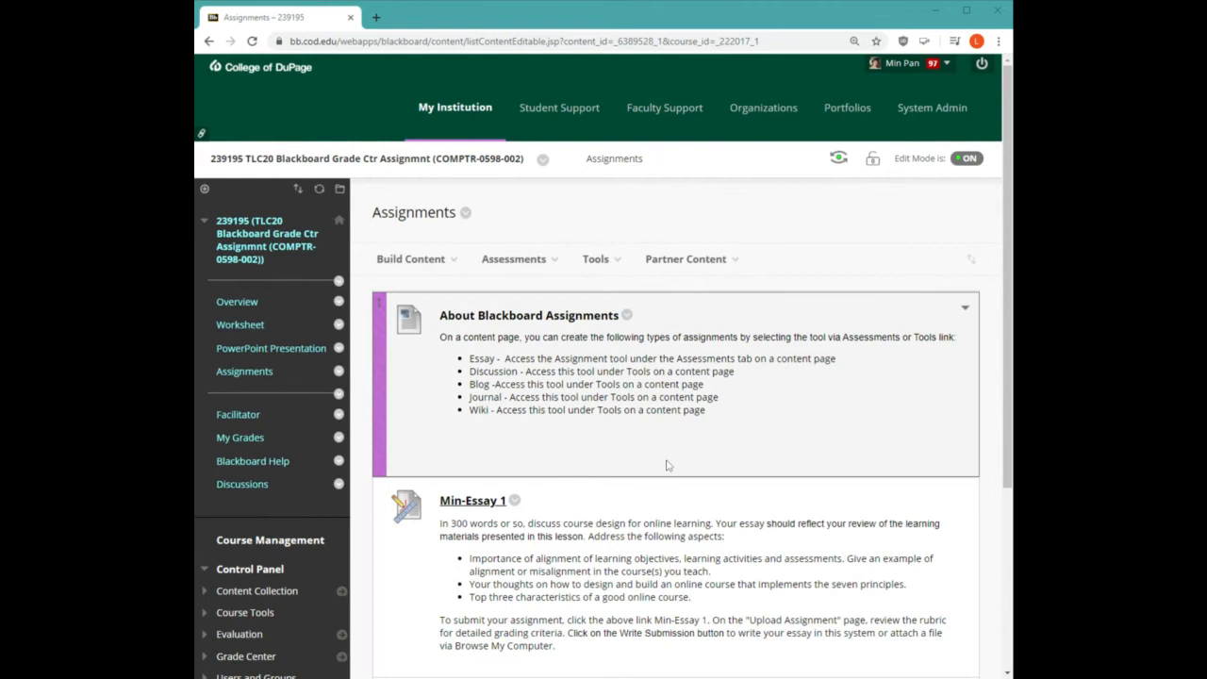
- Open the course Discussion Board without setting an author for the anonymous posts and look over its forums
scroll(667, 465, down, 1)
scroll(667, 465, down, 5)
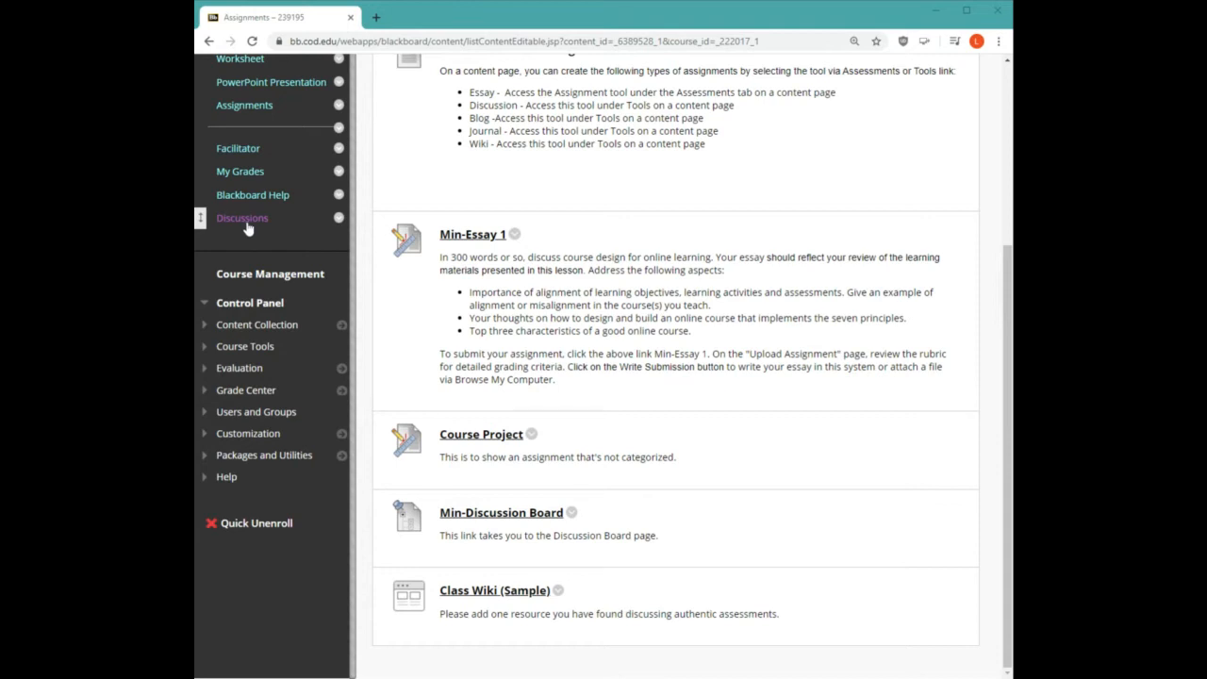
click(244, 221)
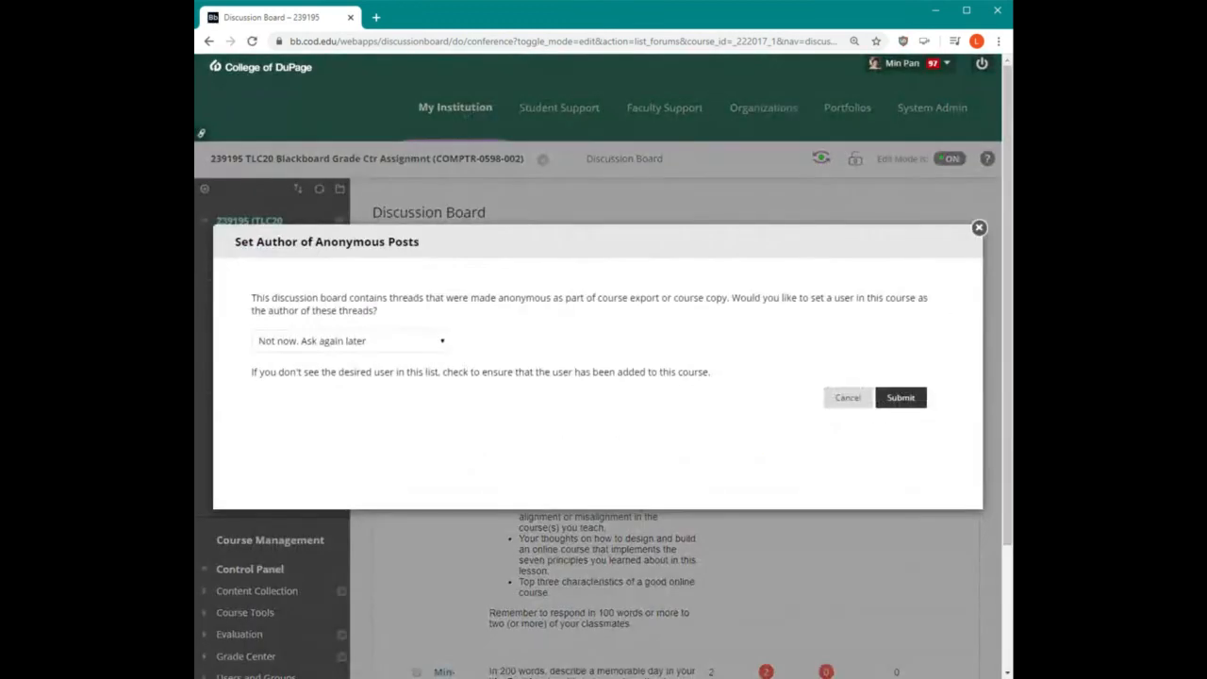
click(848, 398)
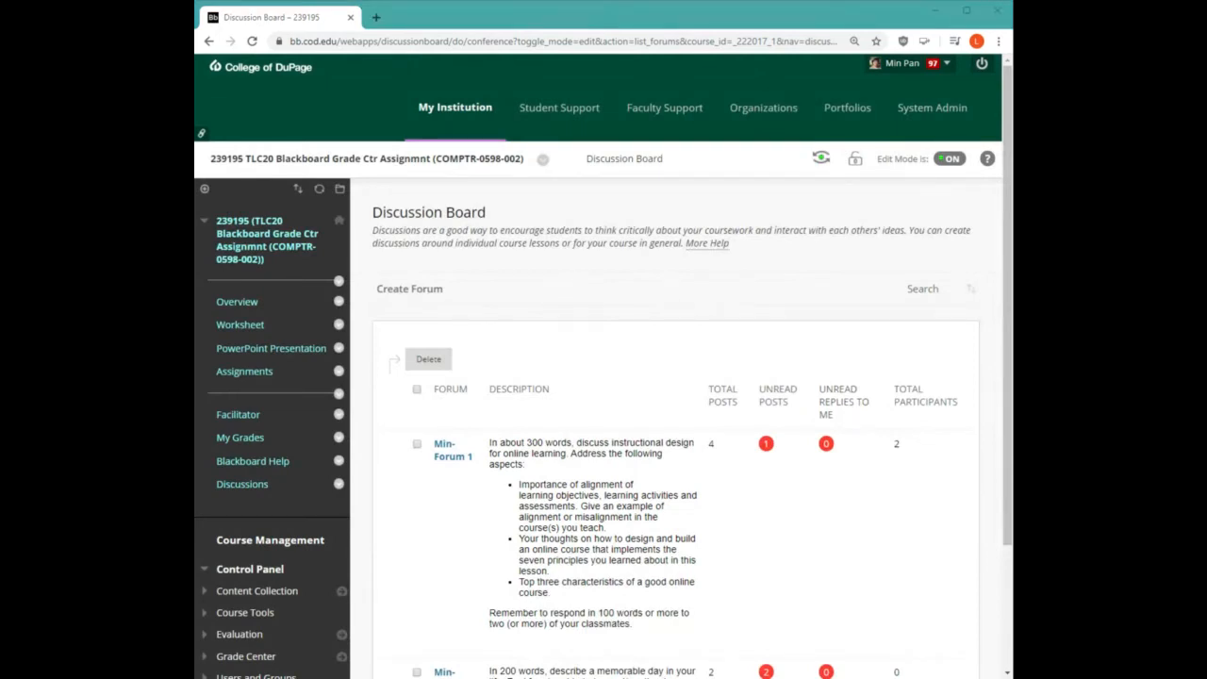
scroll(935, 364, down, 3)
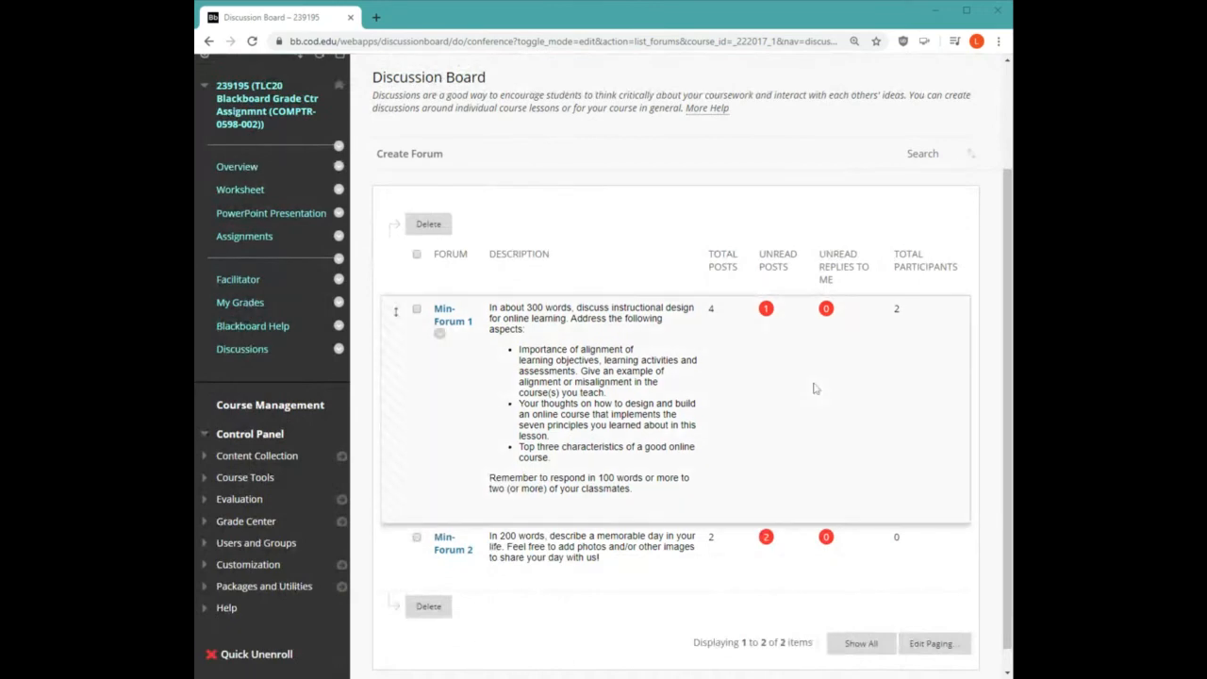
scroll(396, 326, down, 1)
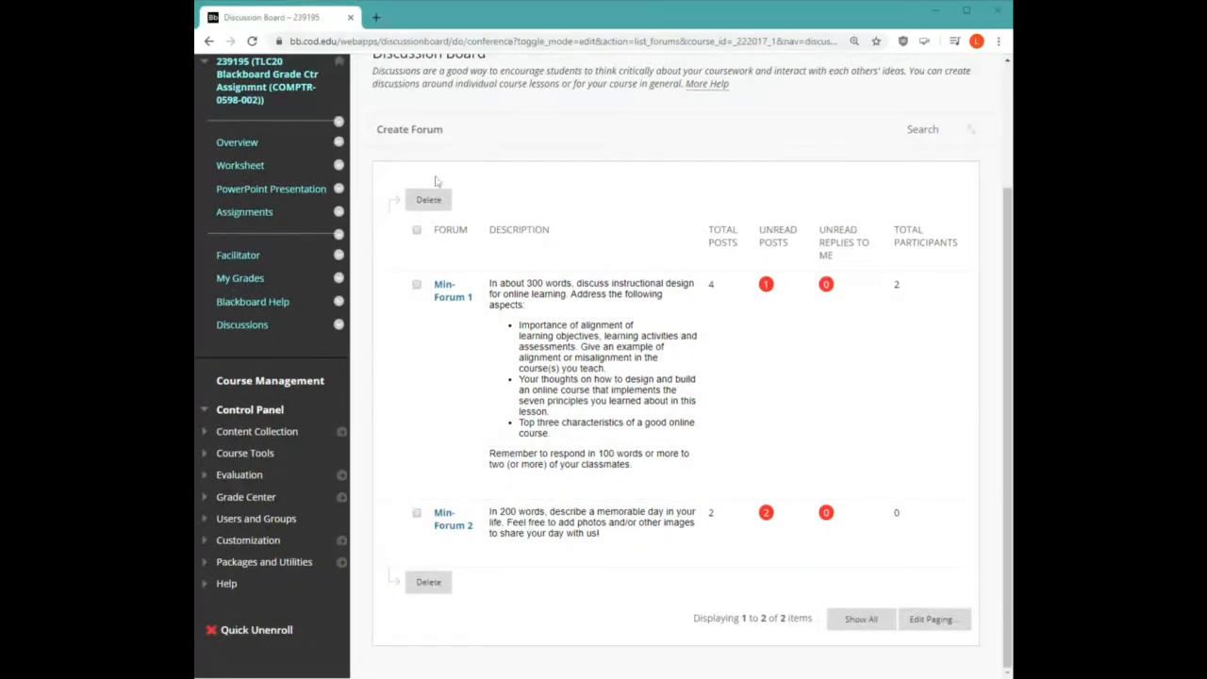
scroll(454, 541, up, 4)
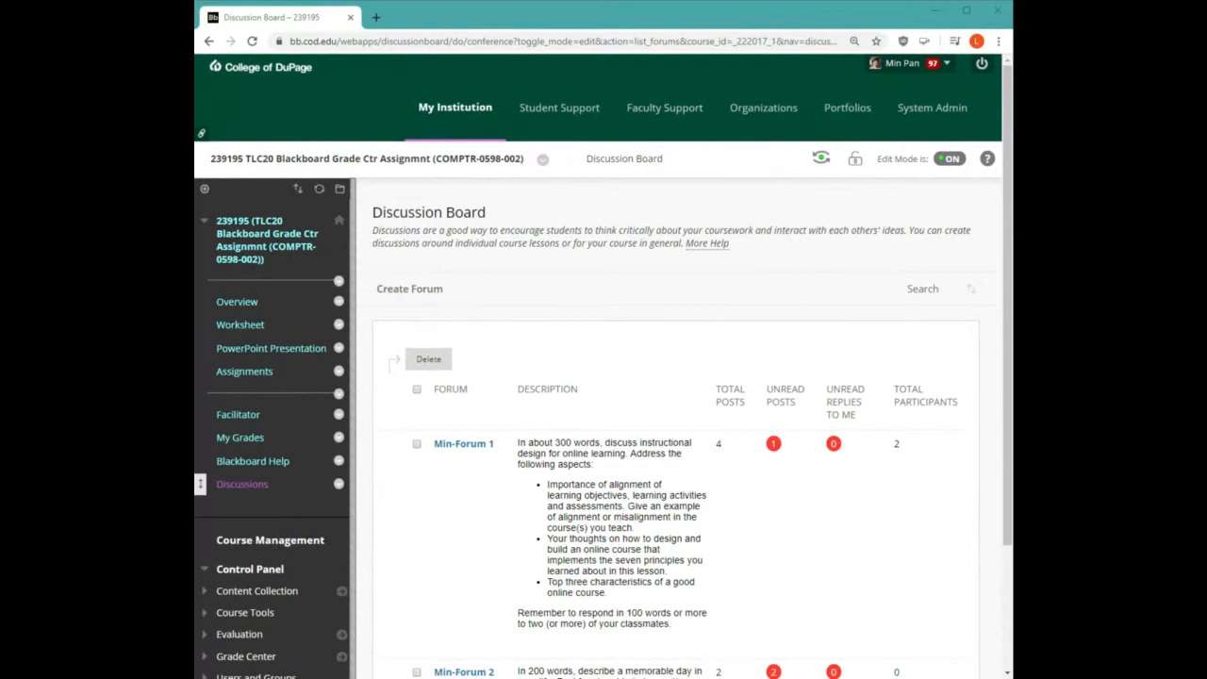
- Reload the Discussion Board and submit "Not now. Ask again later" as the choice for the author of anonymous posts
click(243, 484)
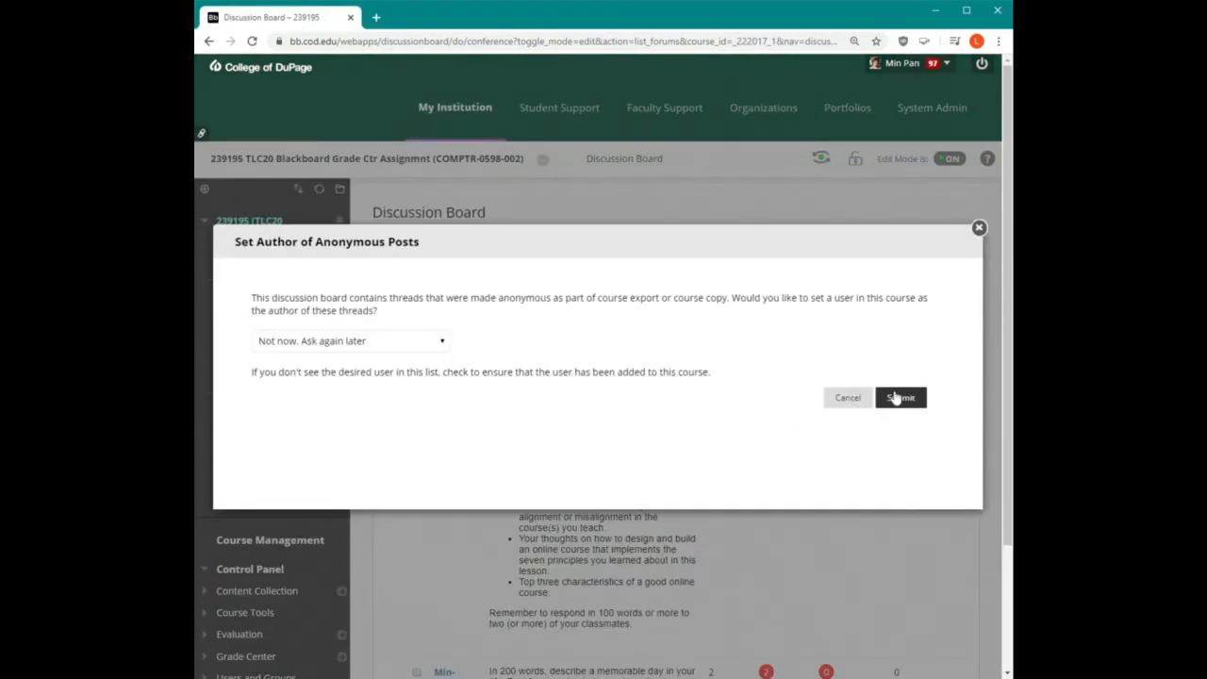
click(897, 398)
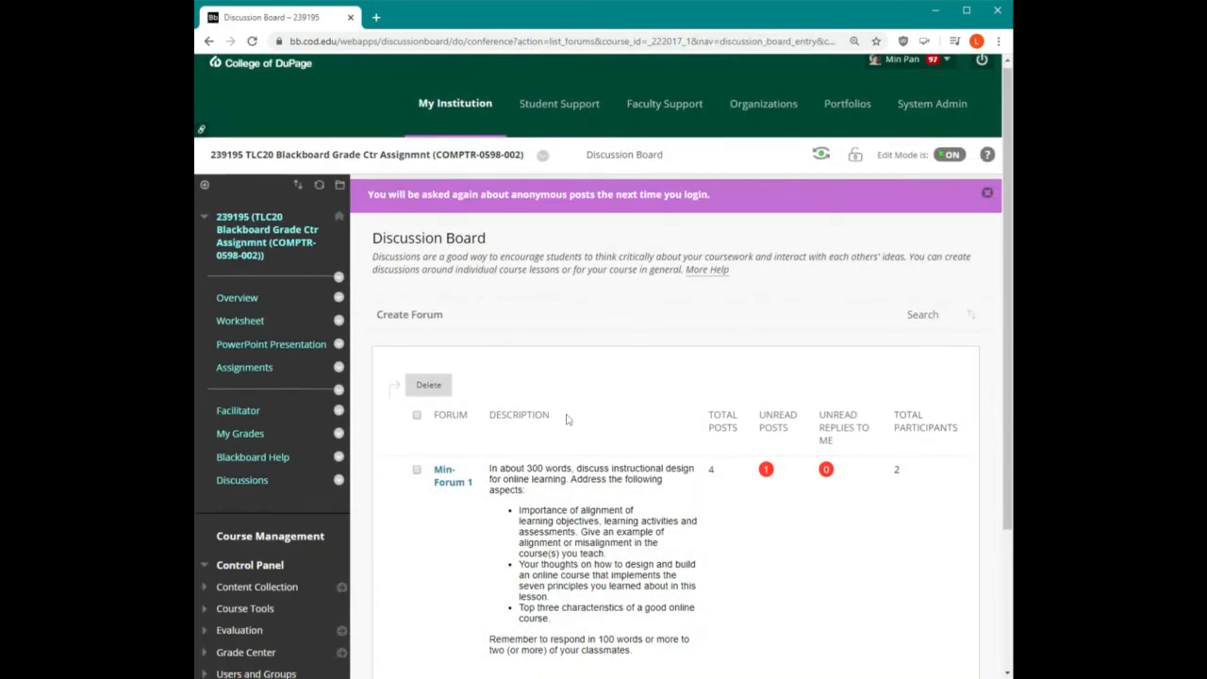
scroll(566, 419, down, 2)
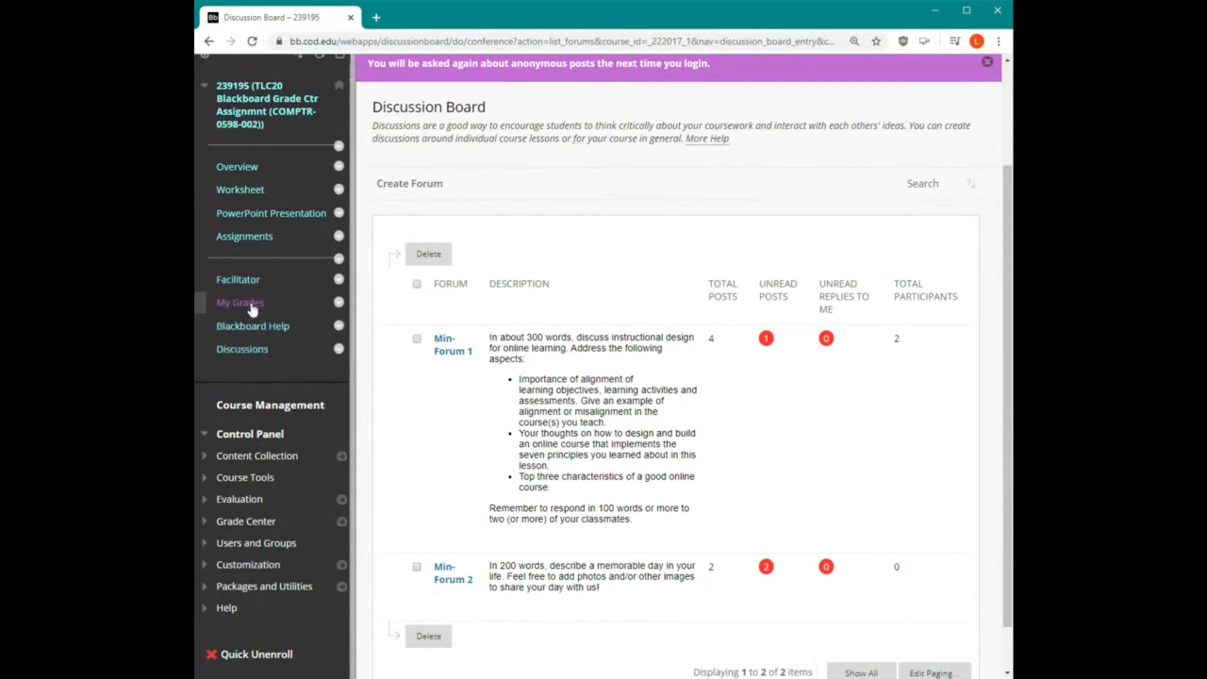
- Return to the Assignments page and open Class Wiki (Sample) to view its Presentation Signup Sheet
click(243, 244)
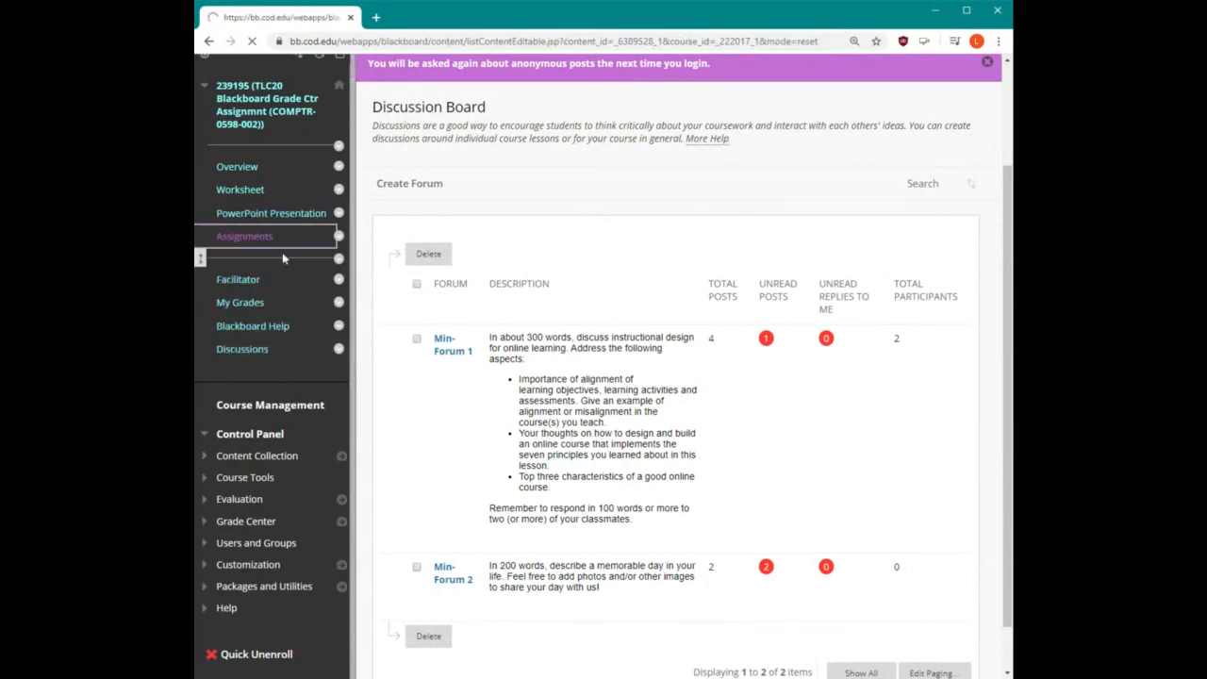
scroll(604, 378, down, 3)
scroll(509, 330, down, 1)
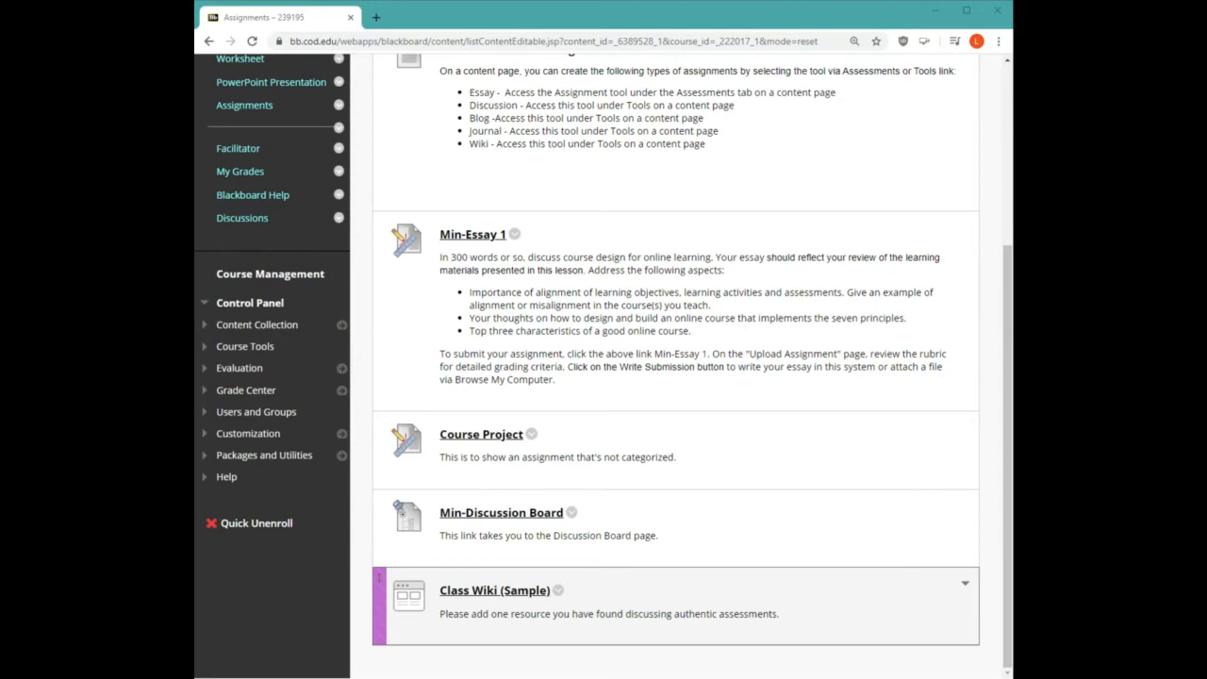
click(486, 594)
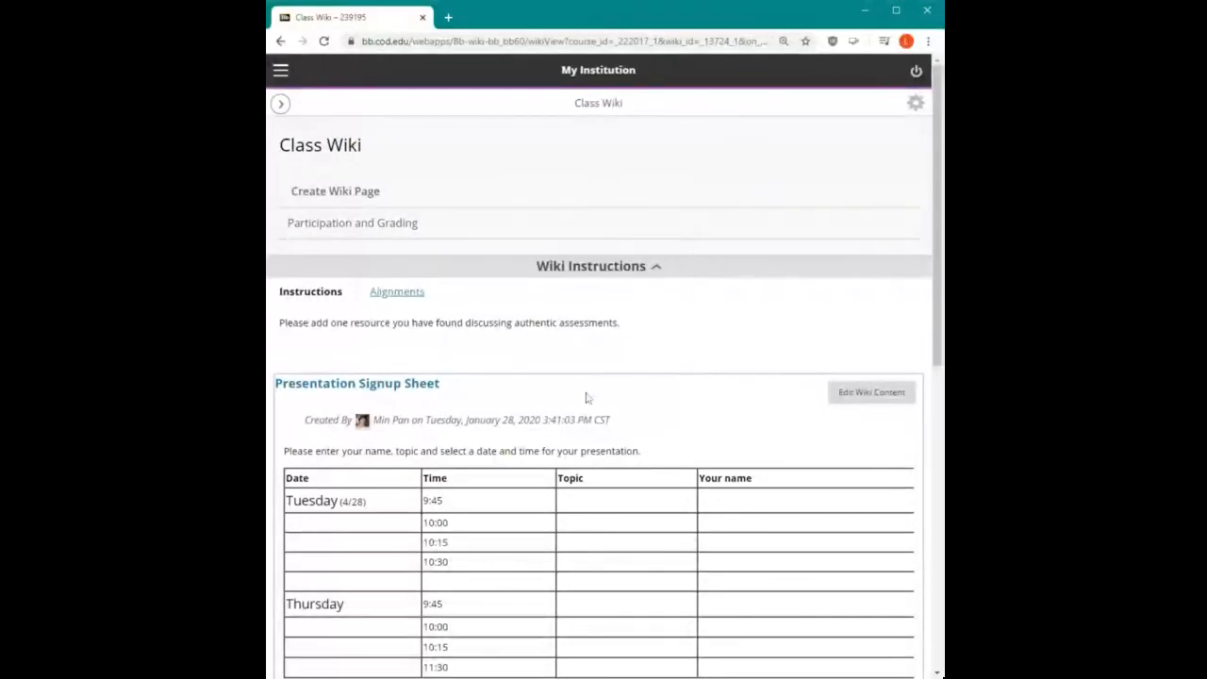
scroll(585, 397, down, 1)
scroll(586, 397, down, 1)
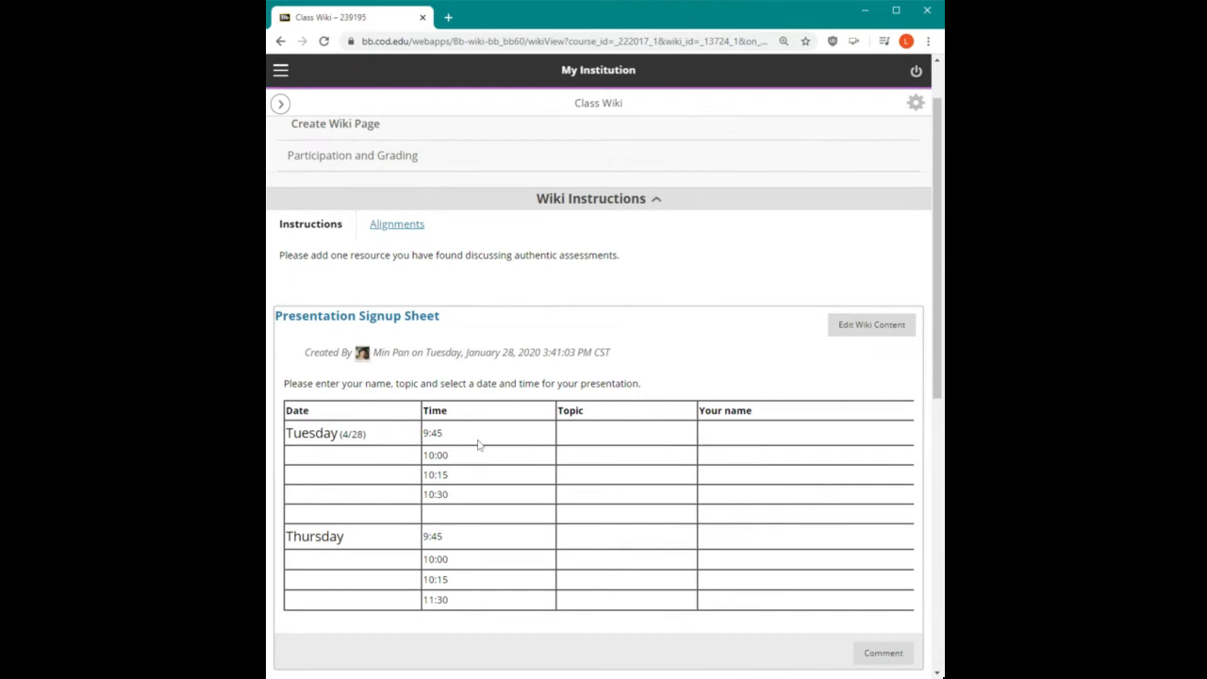
- Open the Presentation Signup Sheet wiki page for editing, then cancel and return to viewing the signup table
click(854, 335)
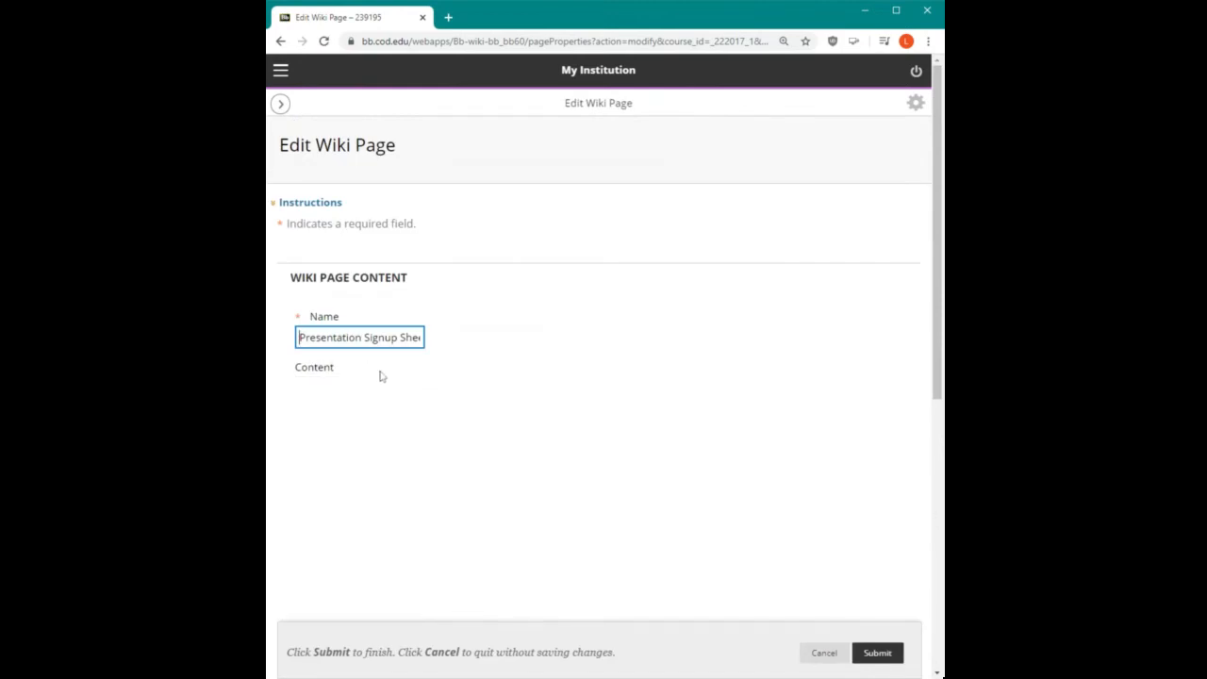
click(825, 653)
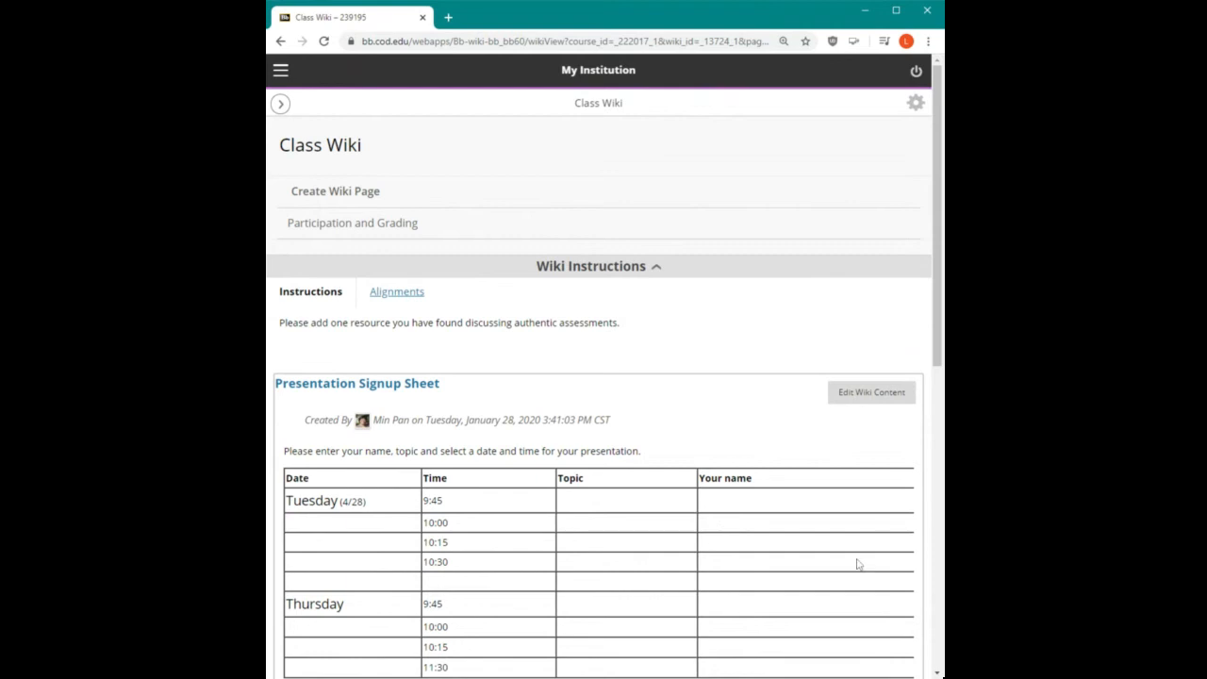
scroll(708, 538, down, 2)
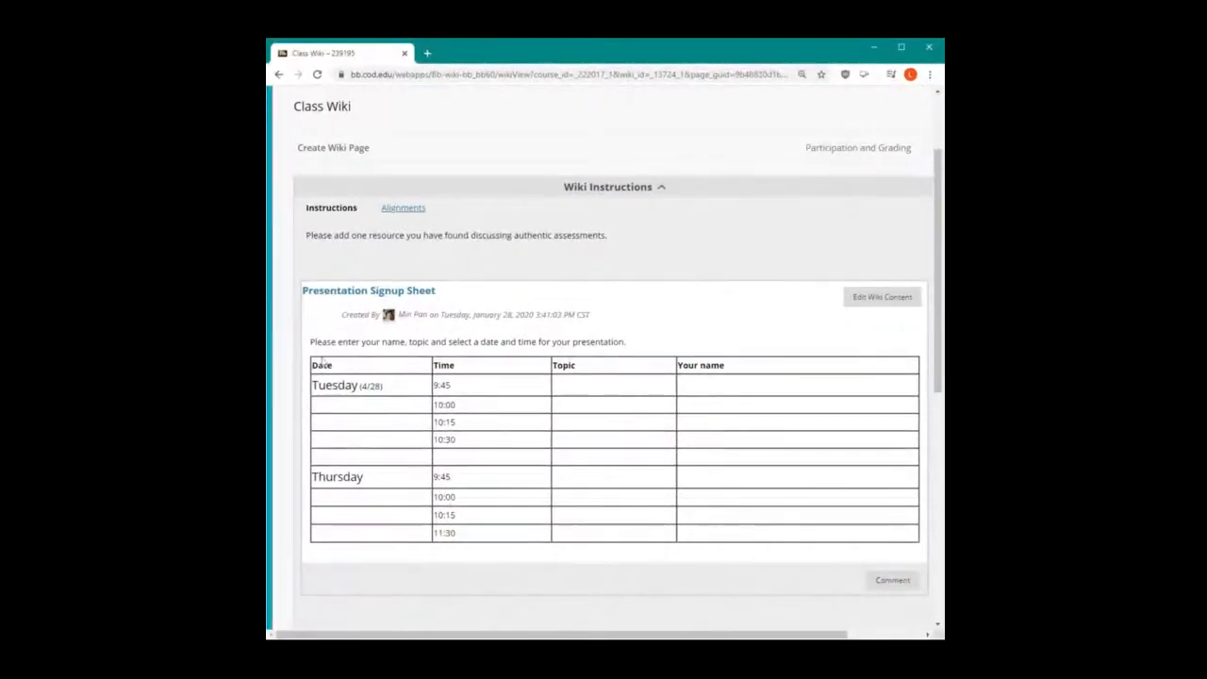
- Return to the course's Assignments page and look over the essay, project, discussion board and wiki items
click(273, 370)
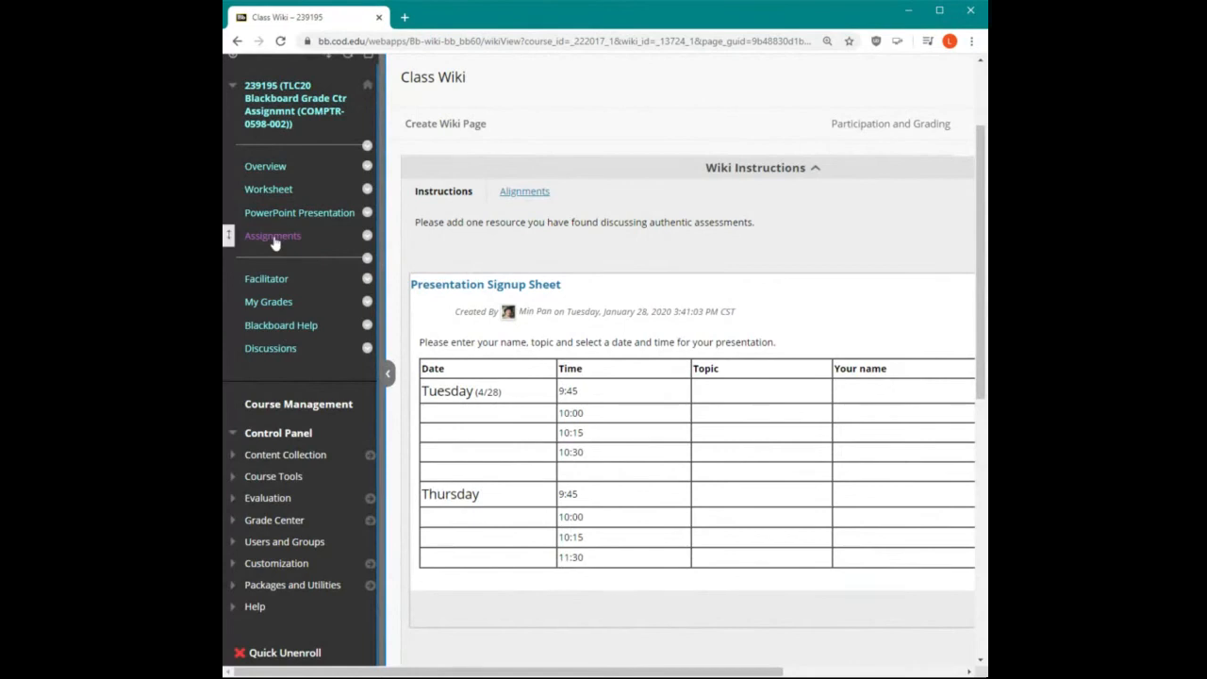
click(272, 237)
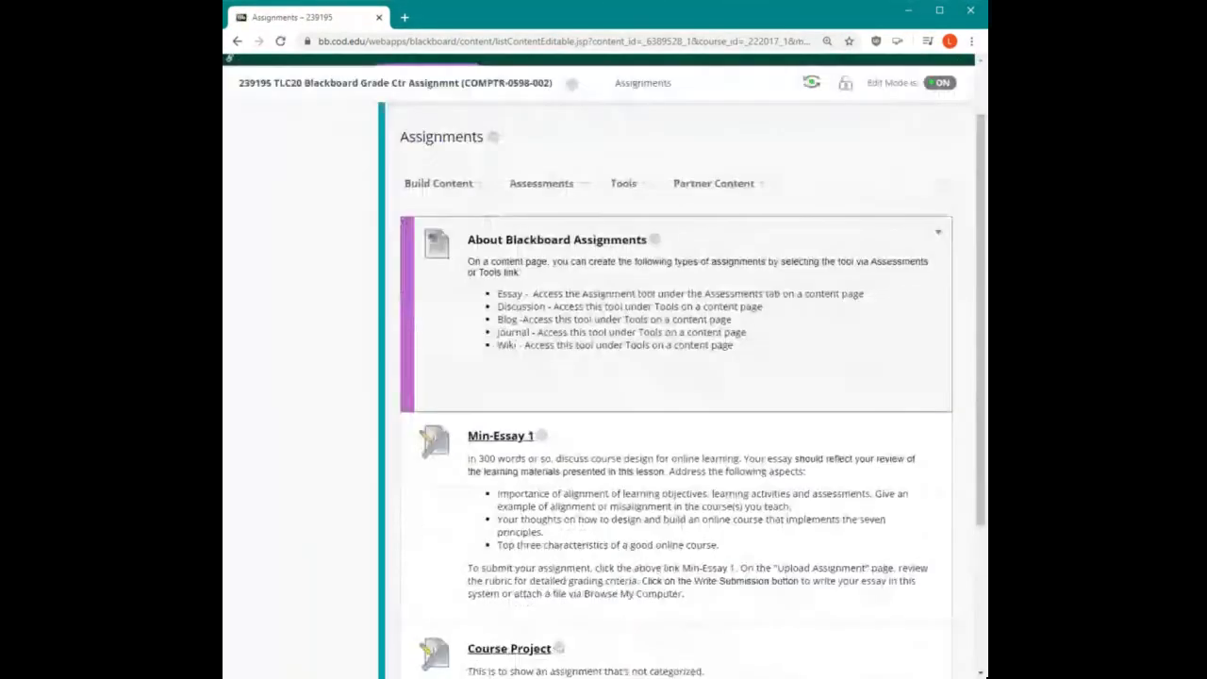
scroll(525, 367, down, 3)
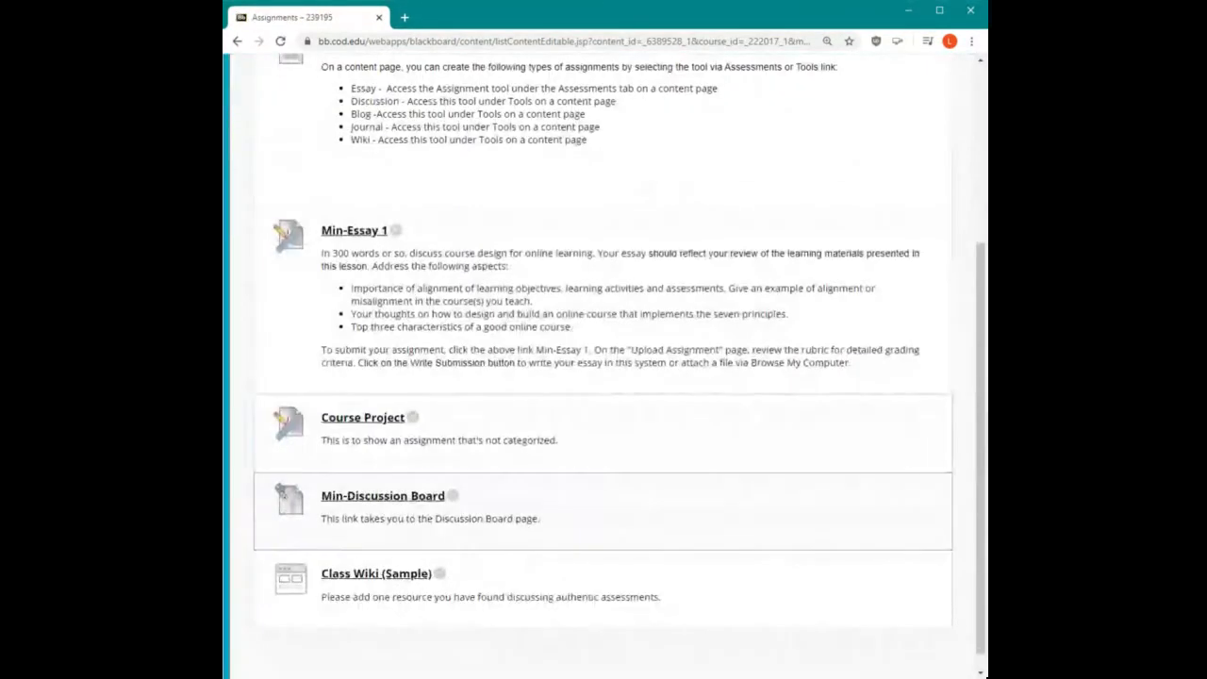
click(232, 381)
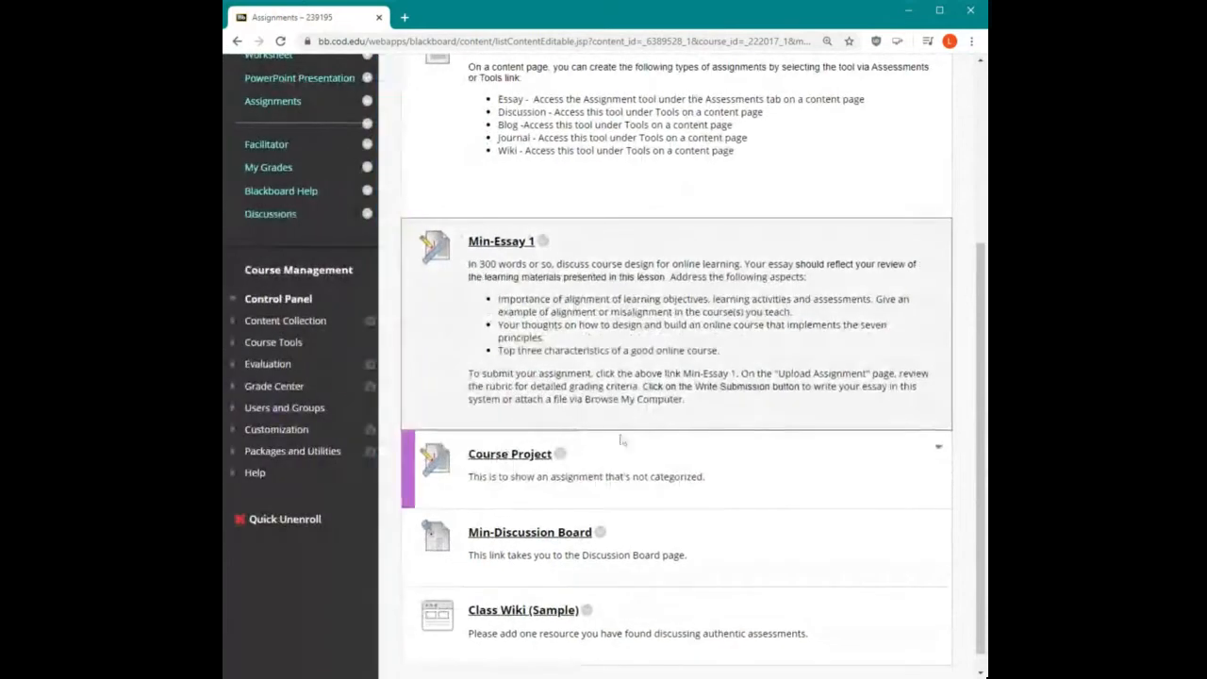
scroll(605, 456, down, 1)
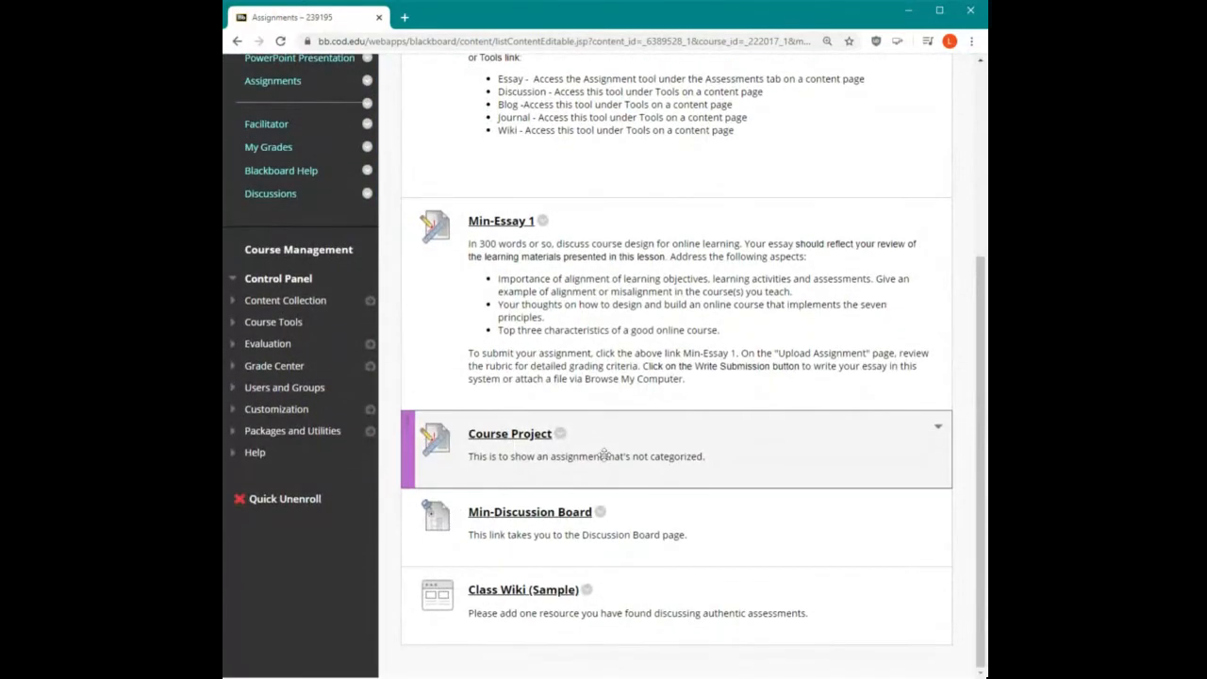
- Open the Full Grade Center, review the columns' categories and points in Column Organization, and cancel without changing anything
click(237, 370)
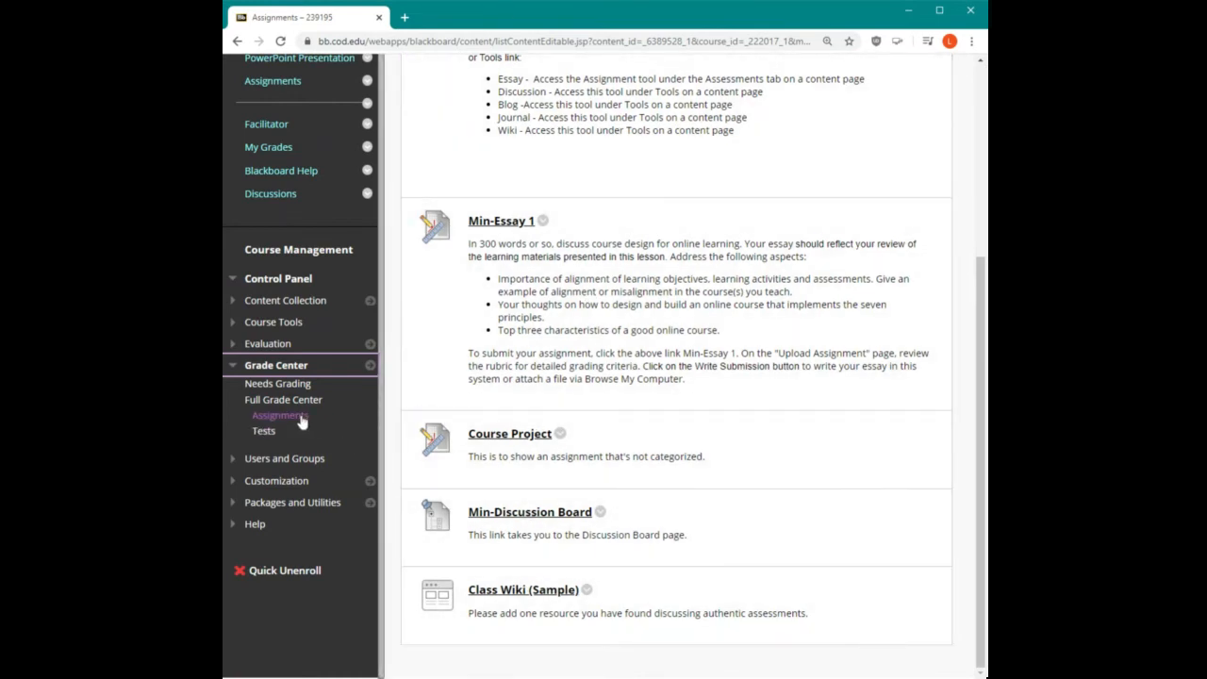
click(292, 406)
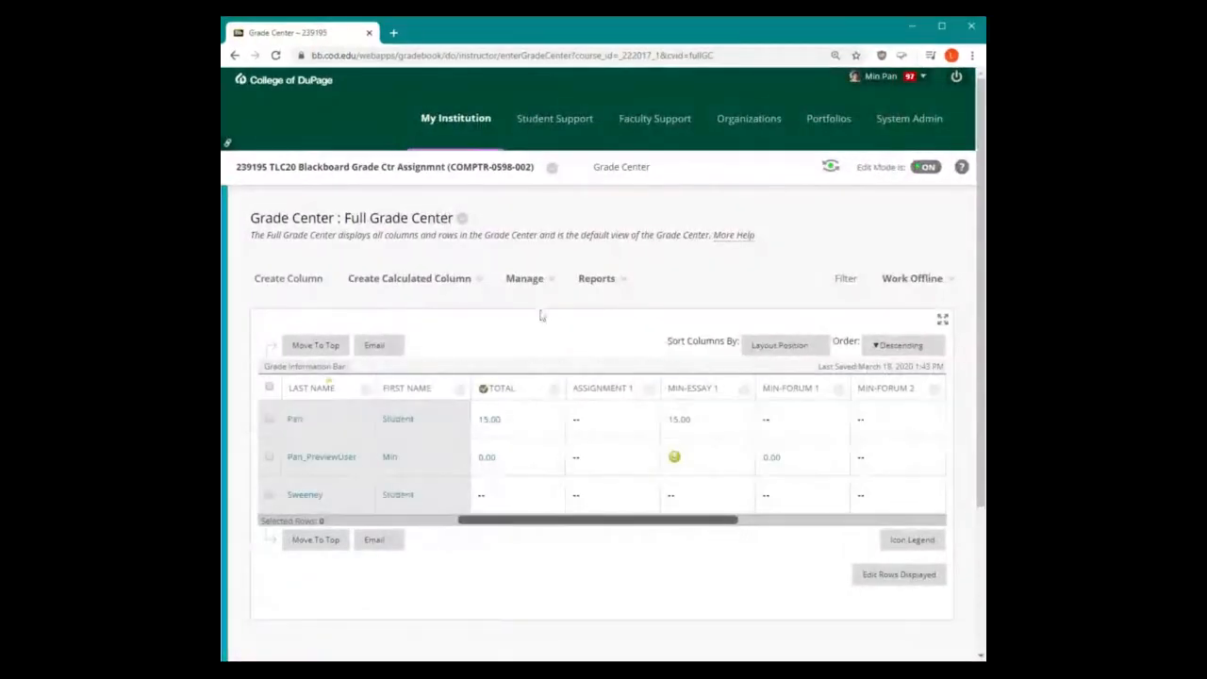
click(541, 278)
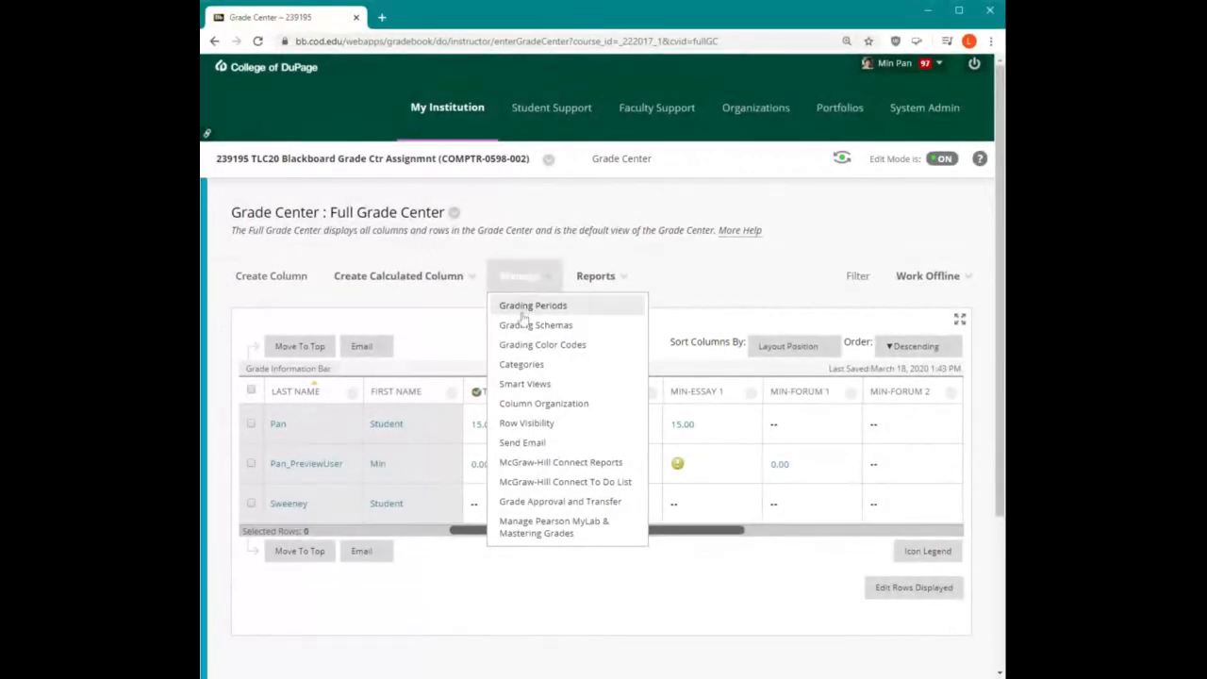
click(541, 404)
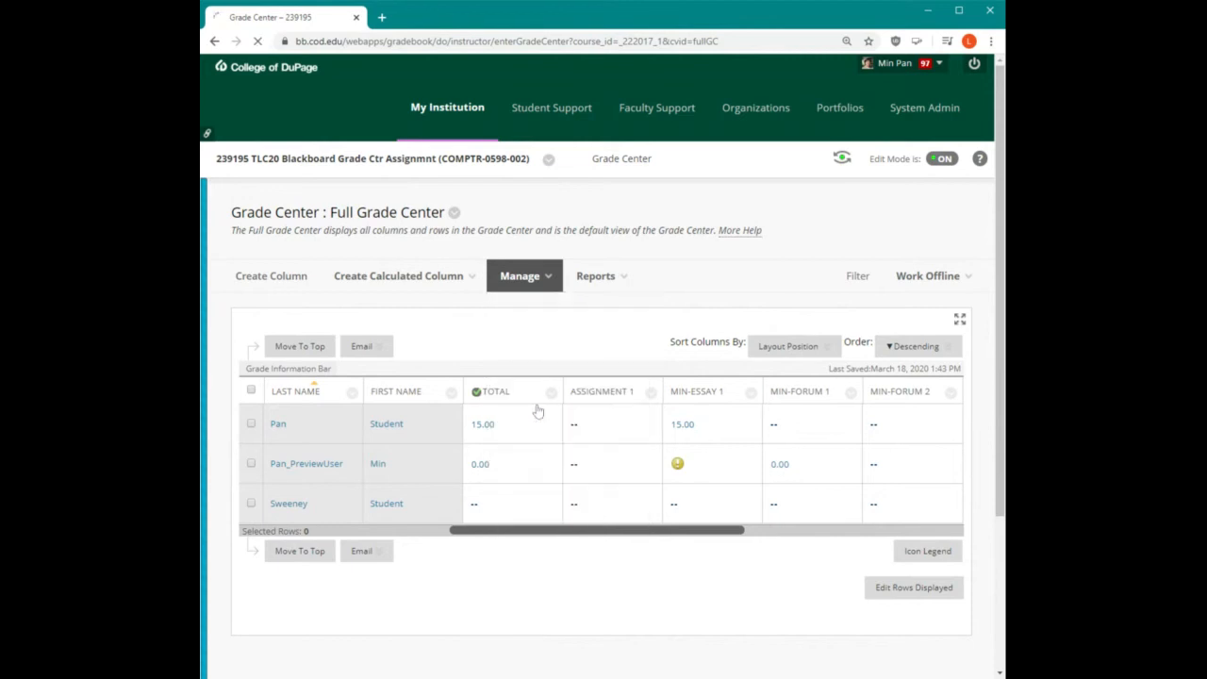
scroll(624, 369, down, 1)
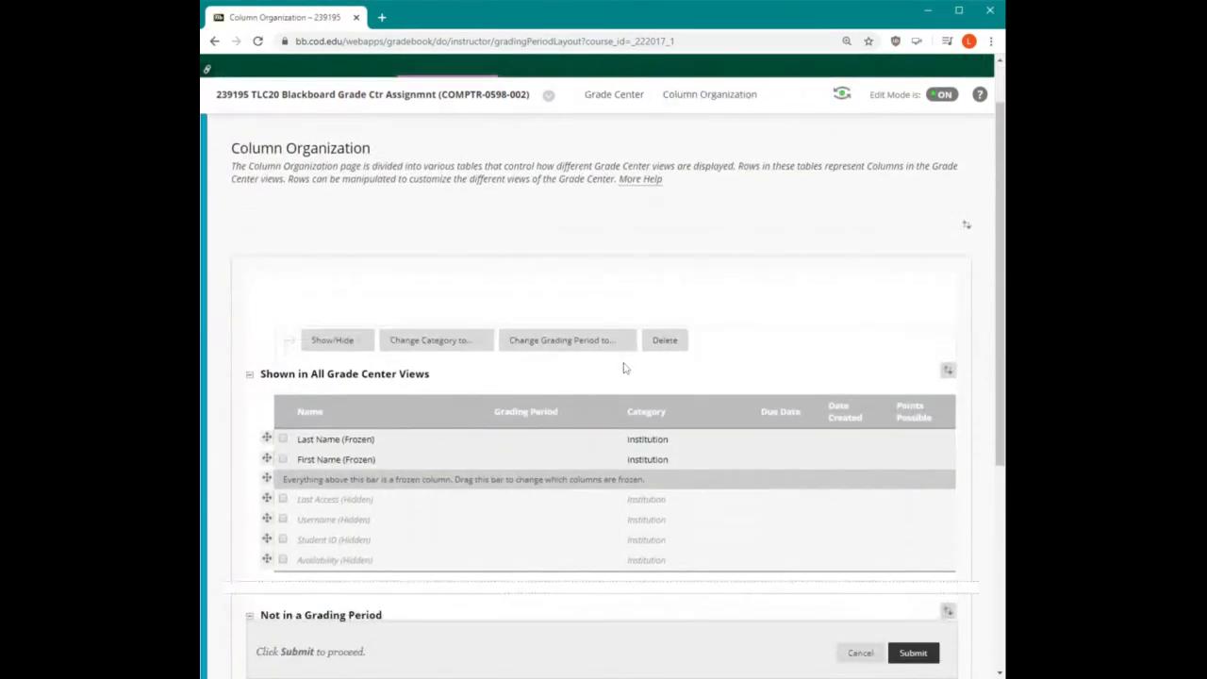
scroll(624, 368, down, 5)
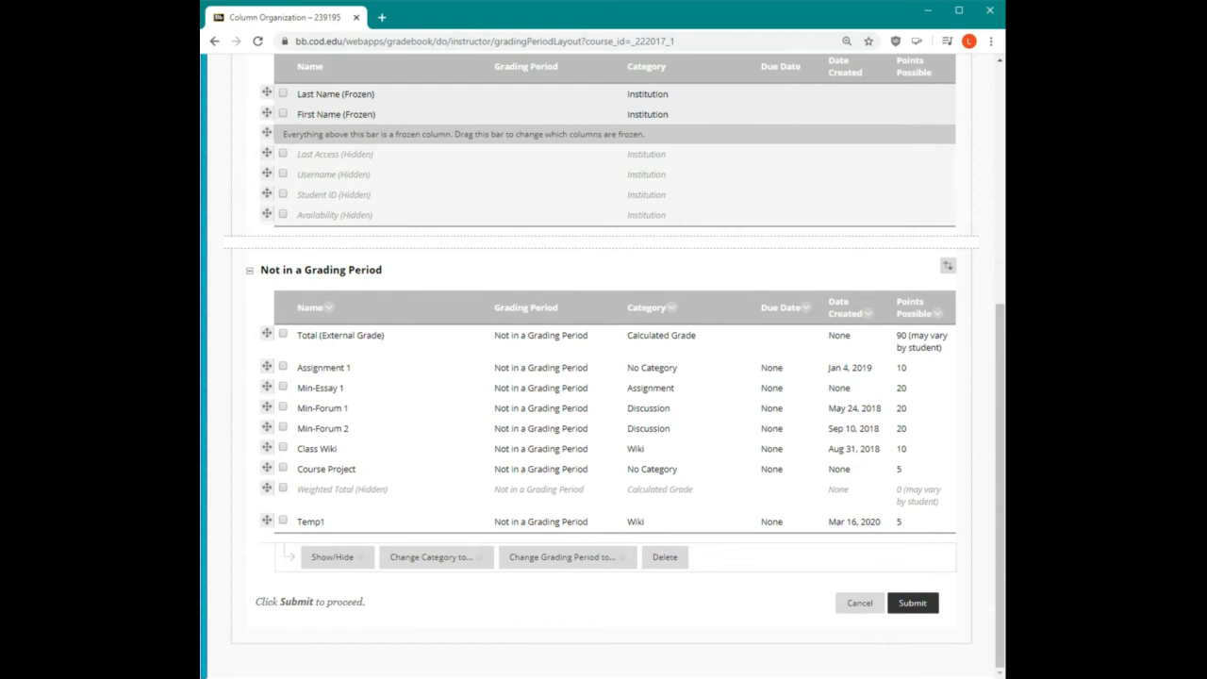
drag(267, 387, 267, 387)
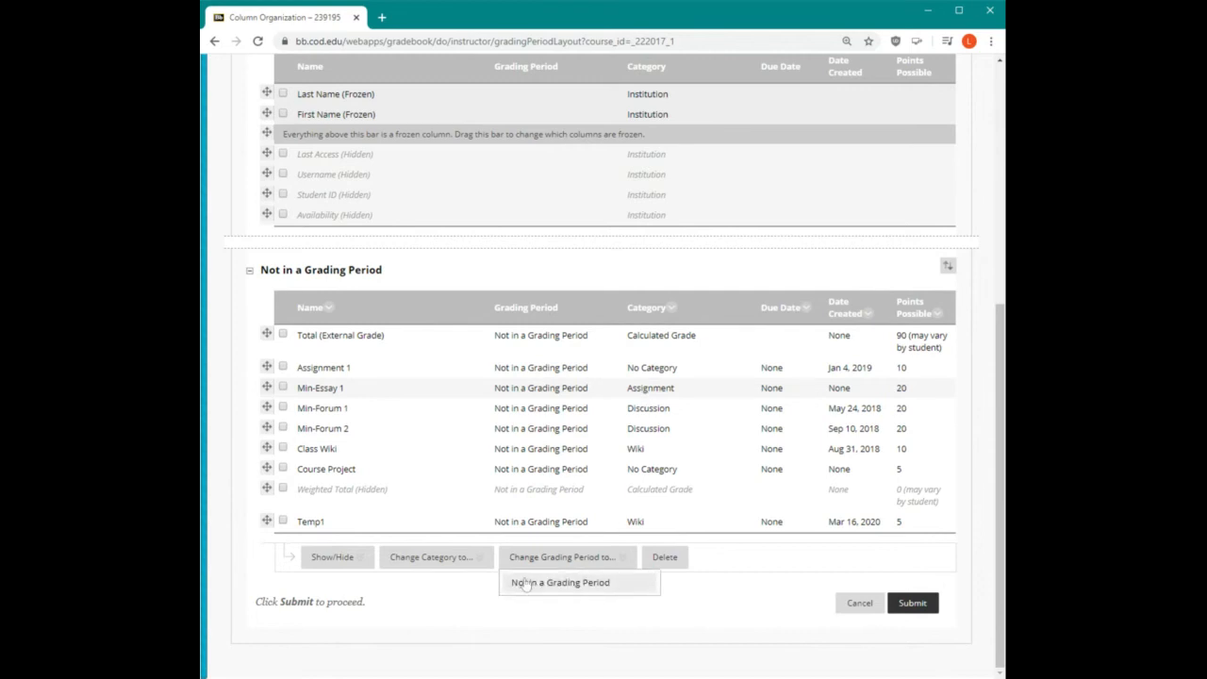
click(860, 605)
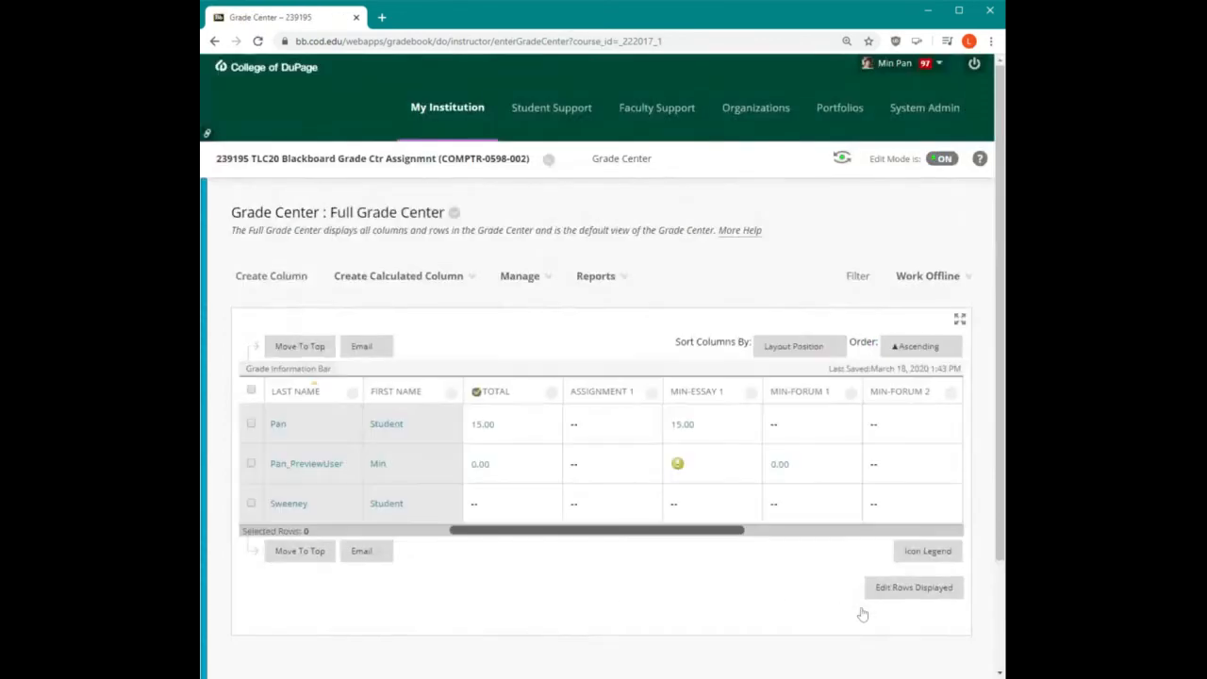
- Review which columns belong to each category on the Grade Center's Categories page, and return to the Full Grade Center
click(551, 281)
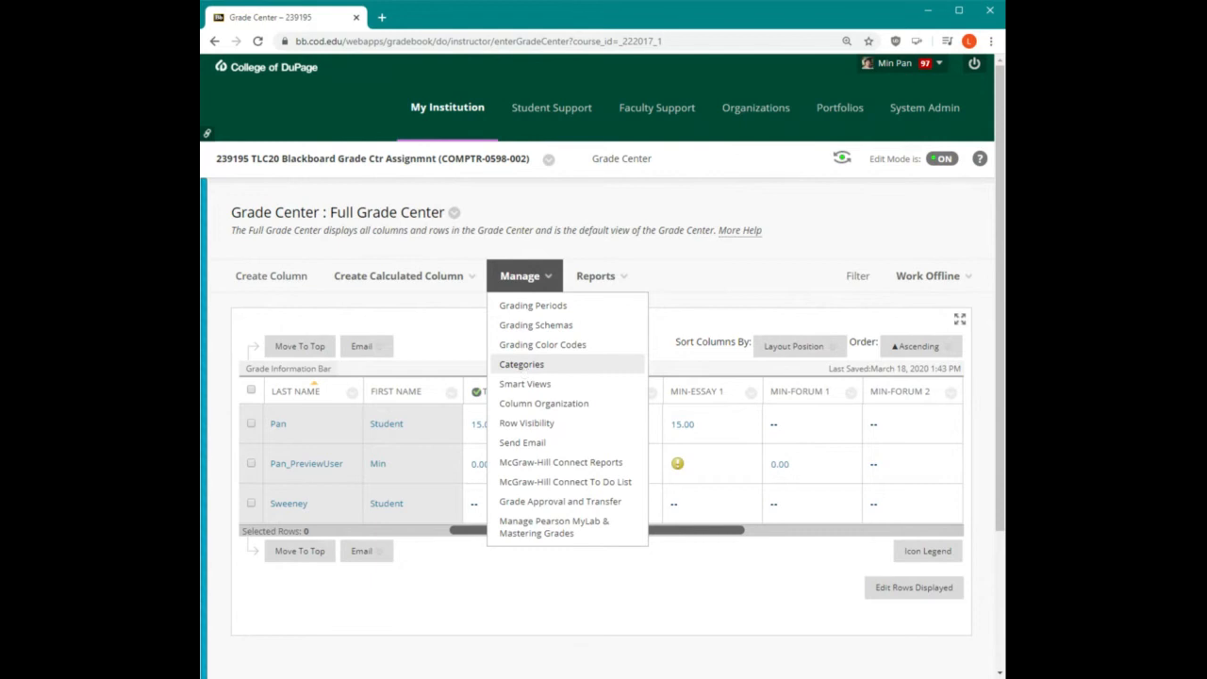
click(517, 366)
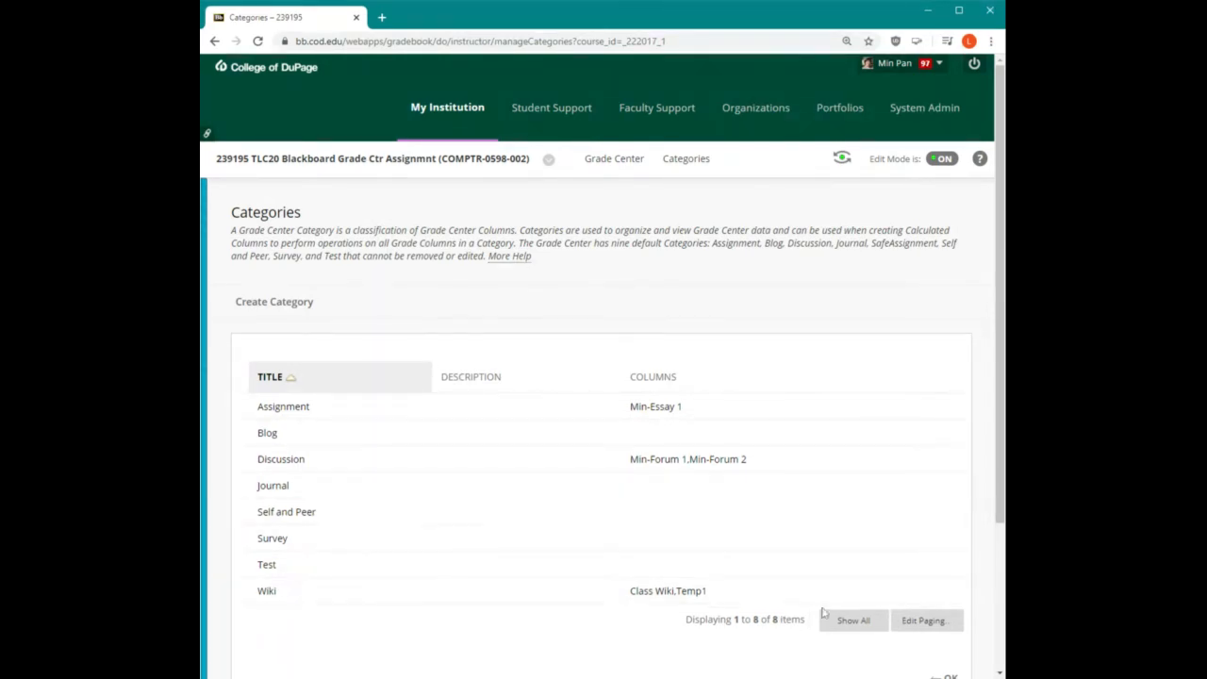
scroll(701, 526, down, 1)
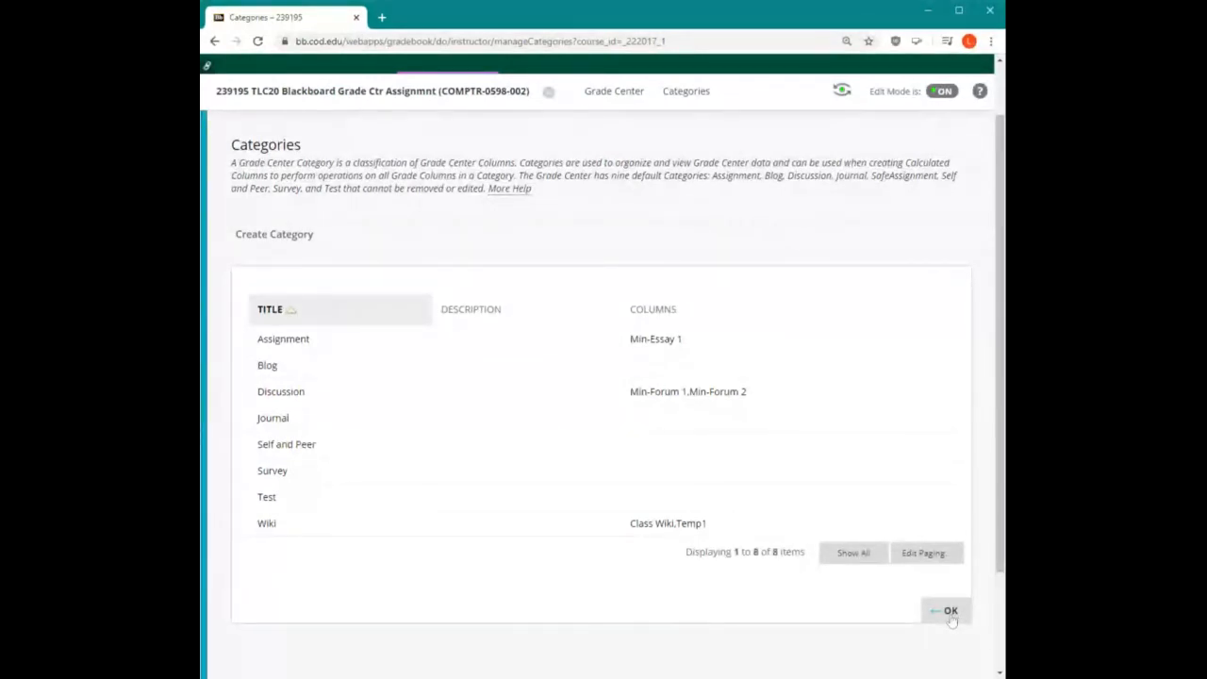
click(949, 614)
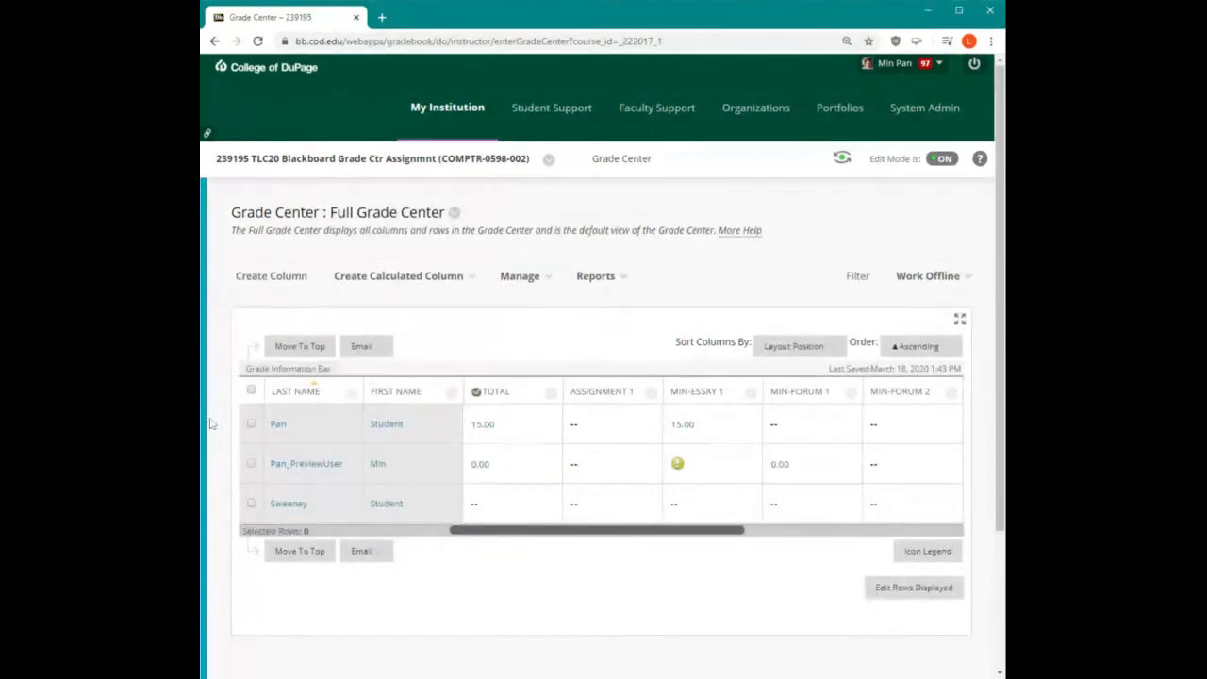
- Go back from the Grade Center to the Assignments page and examine its content items and the options for adding tools and course menu items
click(208, 382)
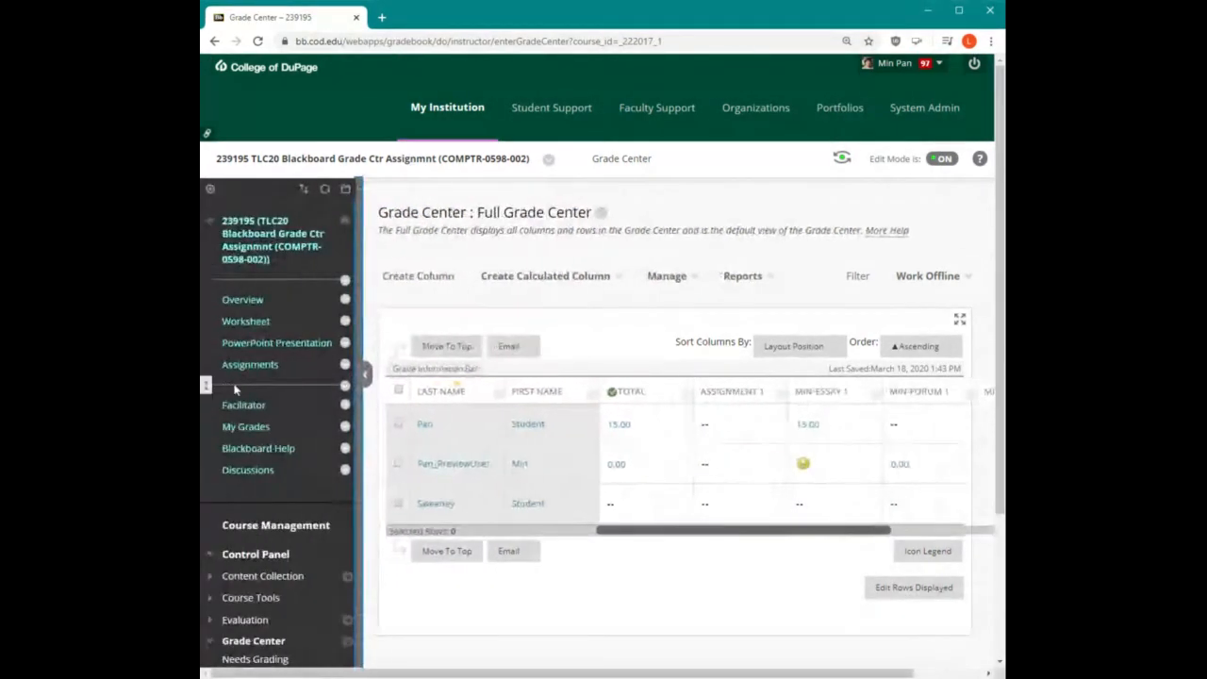
click(264, 371)
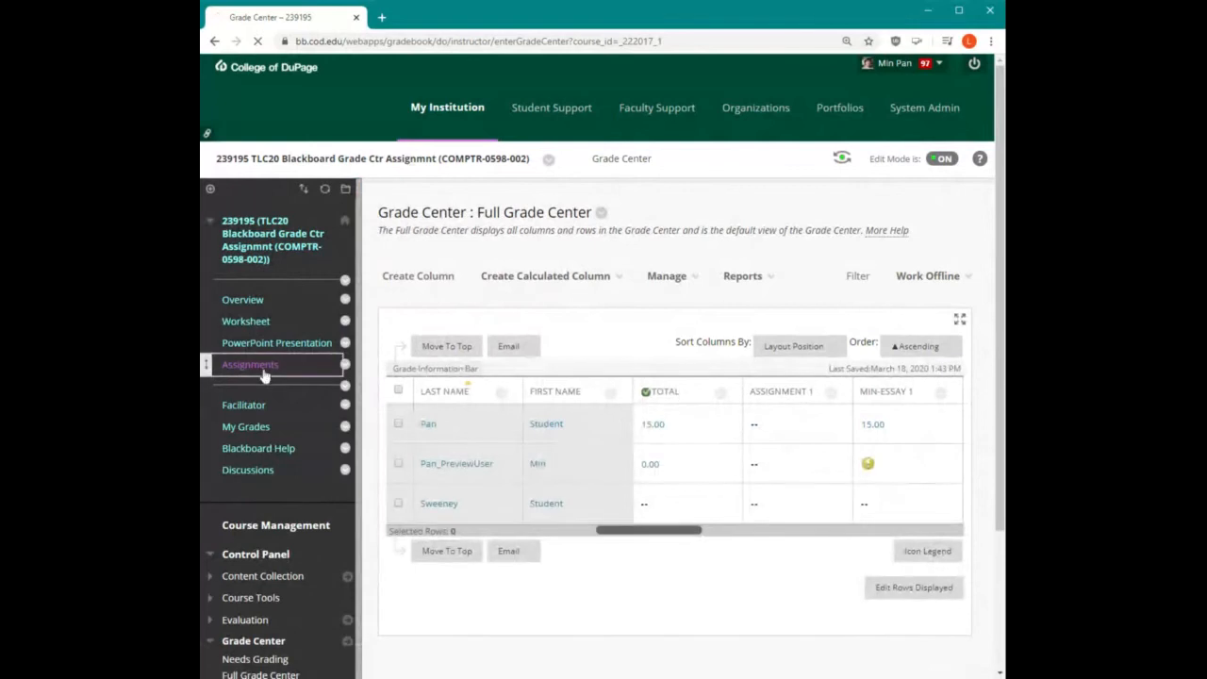
scroll(767, 425, down, 3)
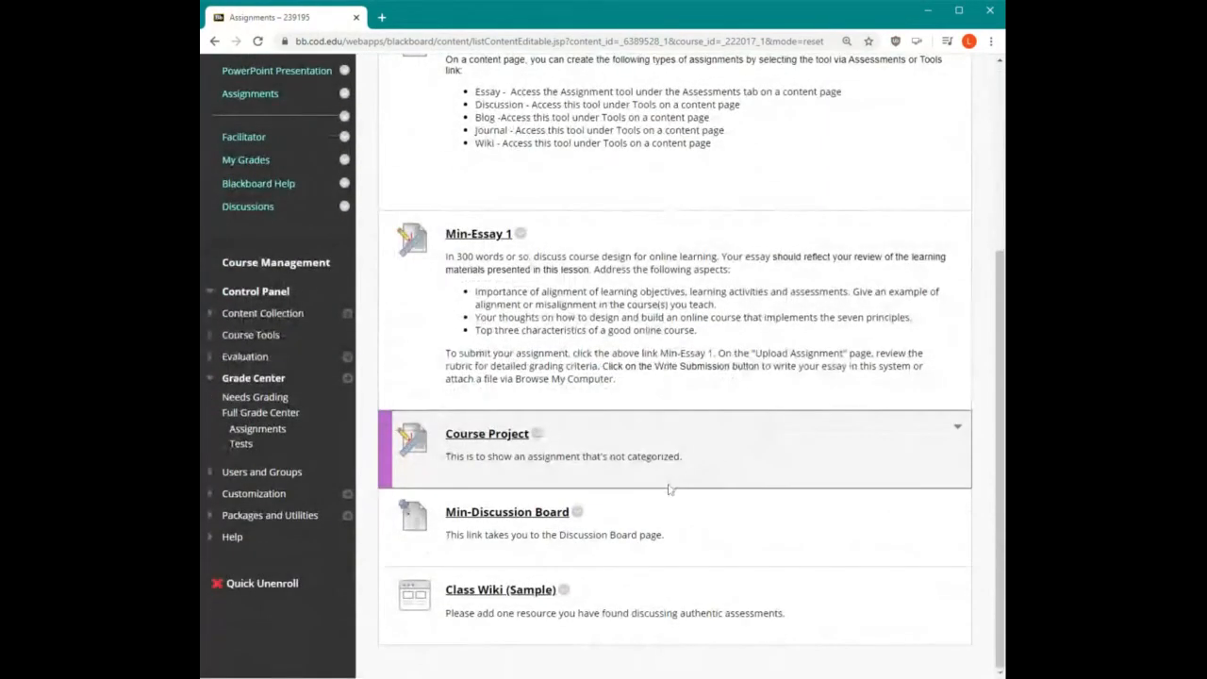
scroll(689, 529, up, 2)
scroll(689, 472, up, 1)
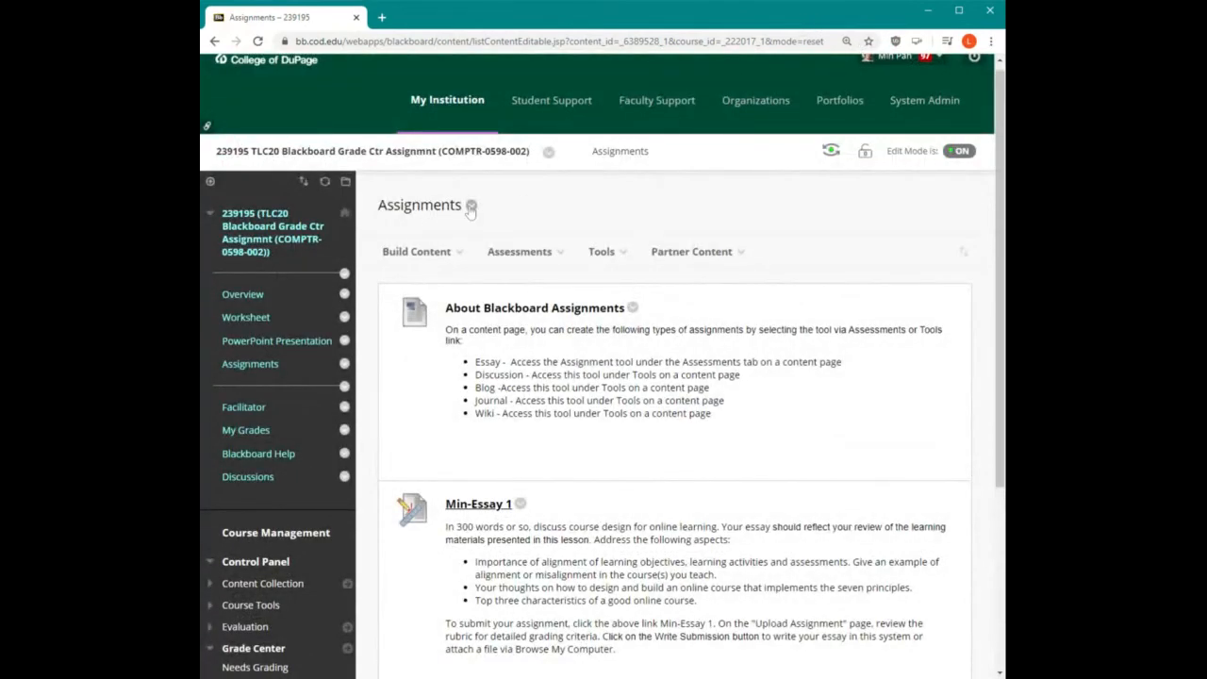
click(601, 248)
click(210, 181)
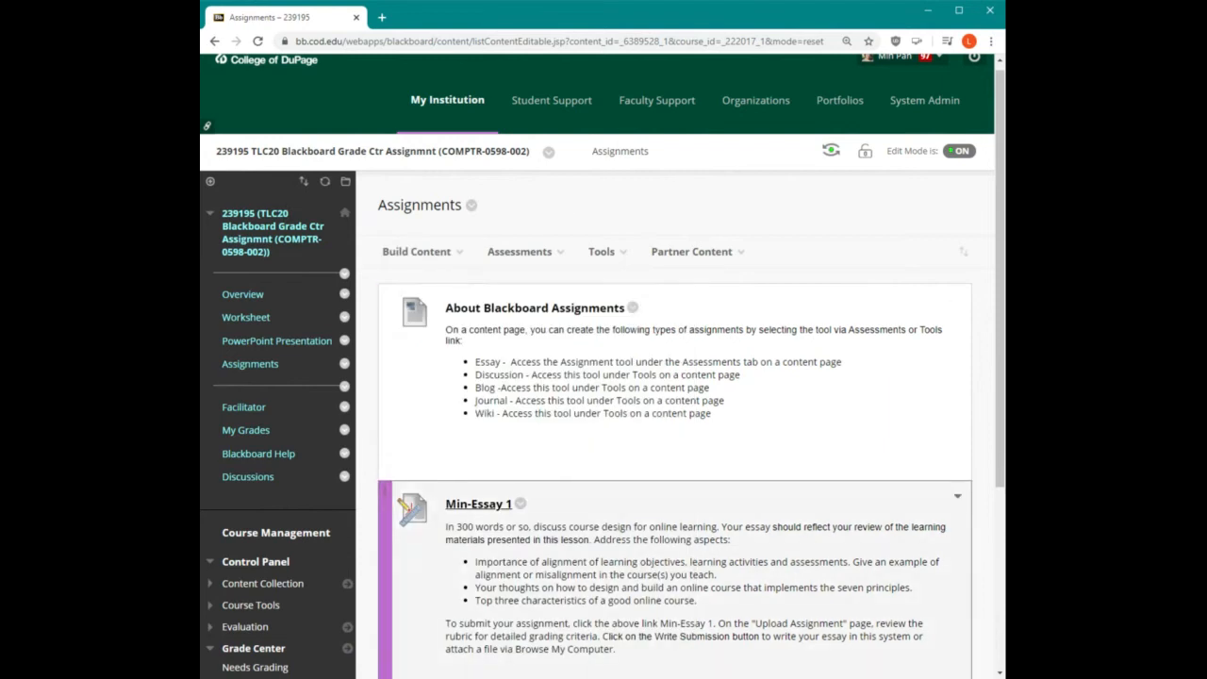
- Start creating a new assessment of type Assignment on the Assignments page
scroll(691, 349, down, 1)
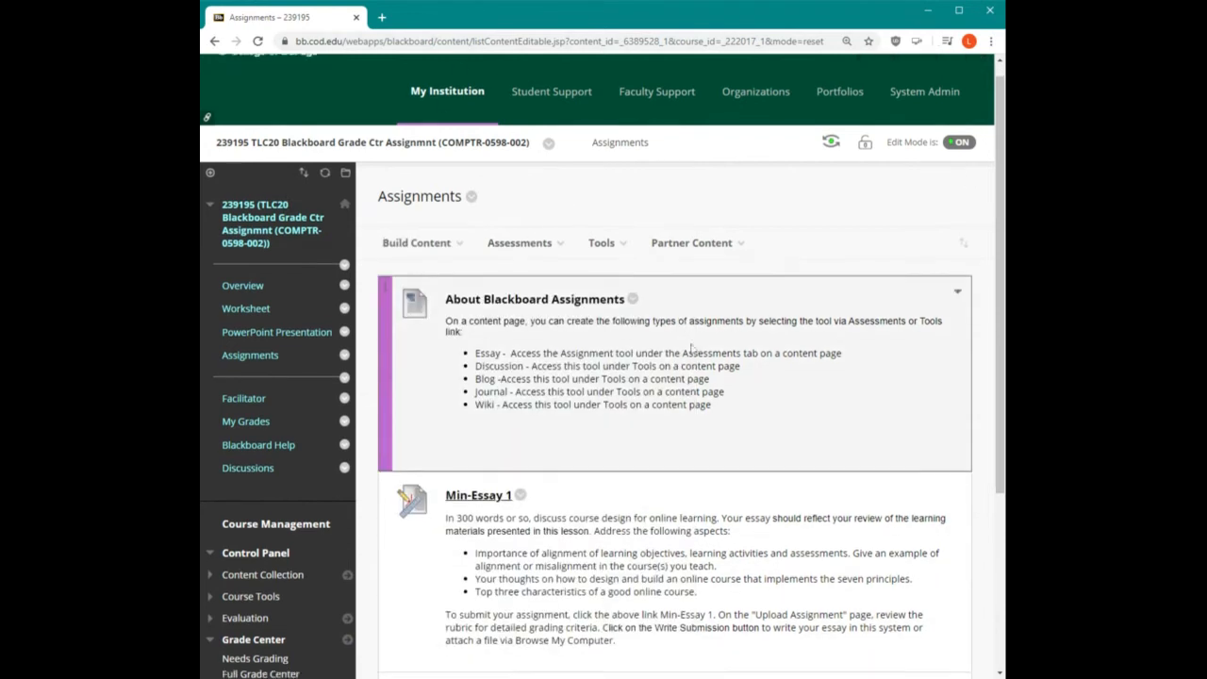
scroll(691, 349, down, 3)
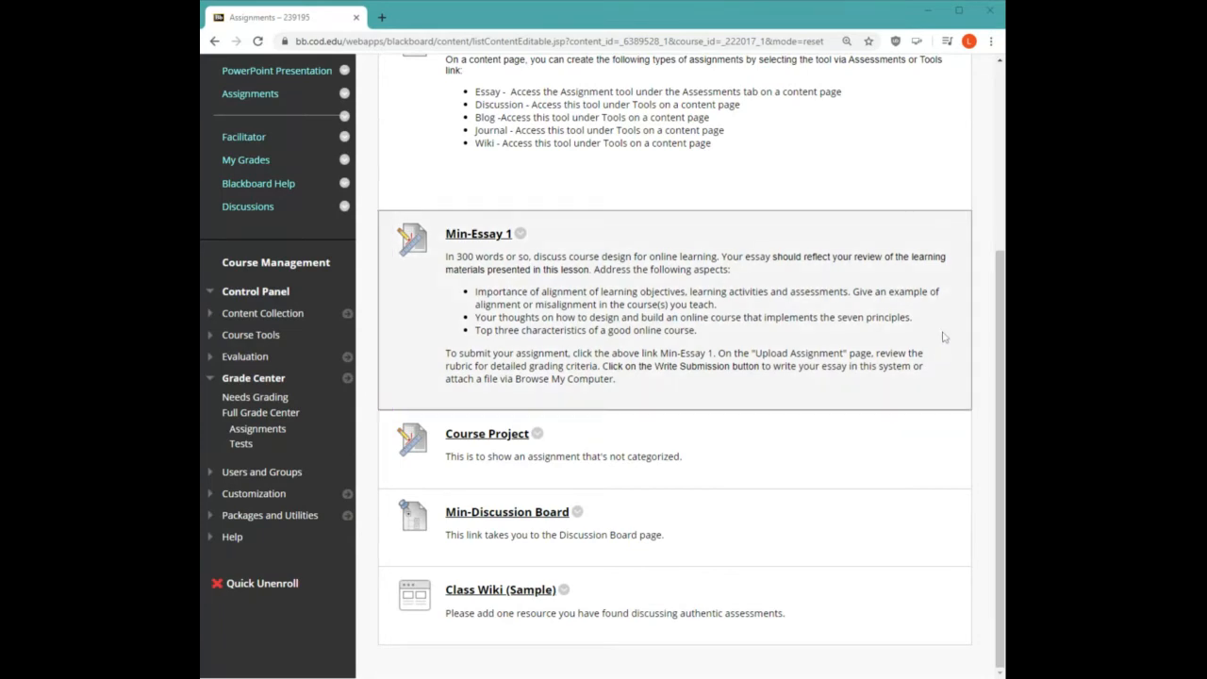
click(825, 20)
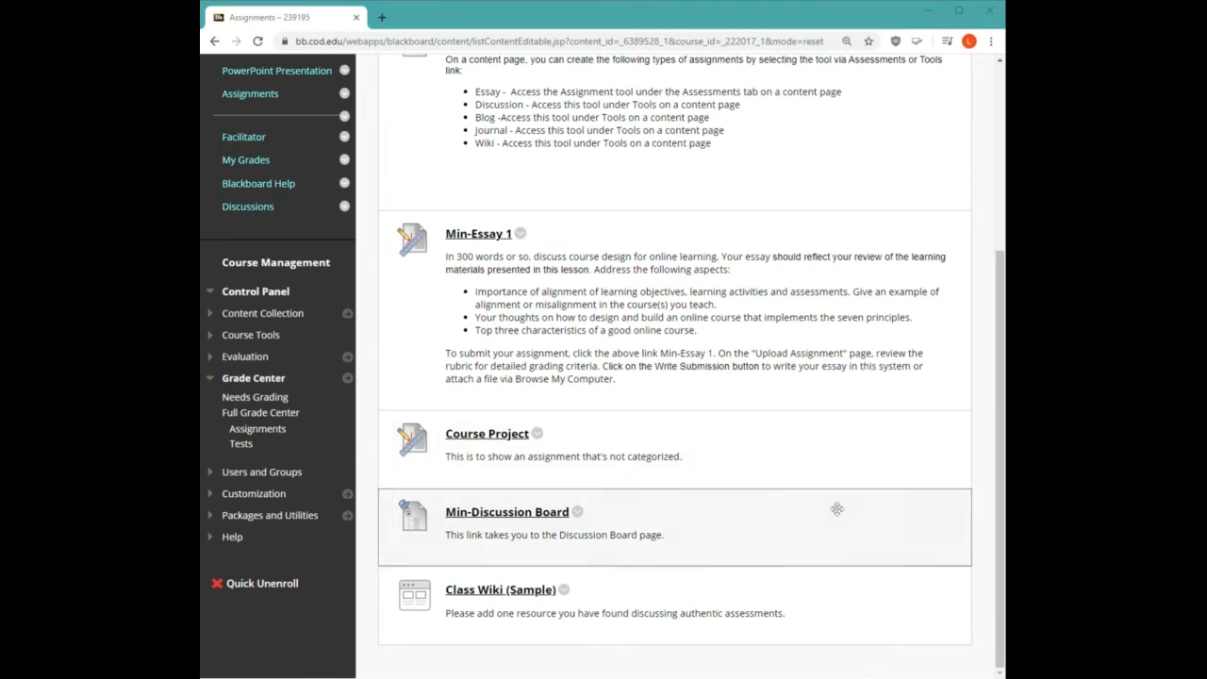
scroll(682, 495, up, 1)
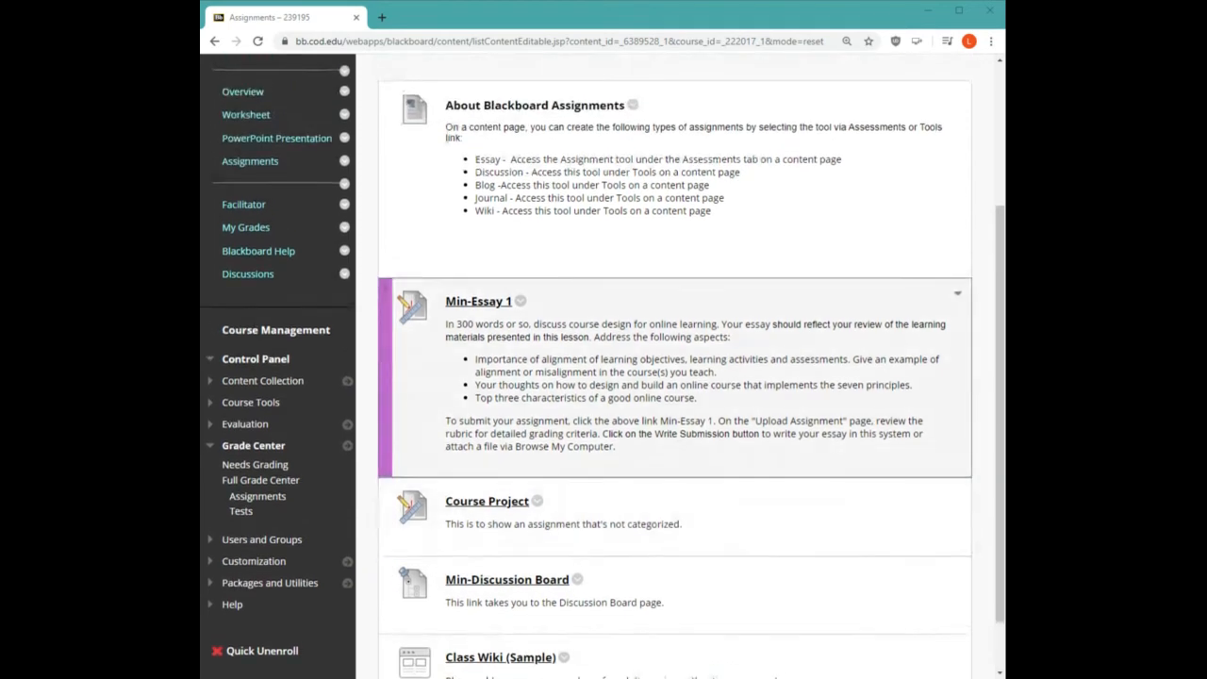
scroll(680, 451, up, 3)
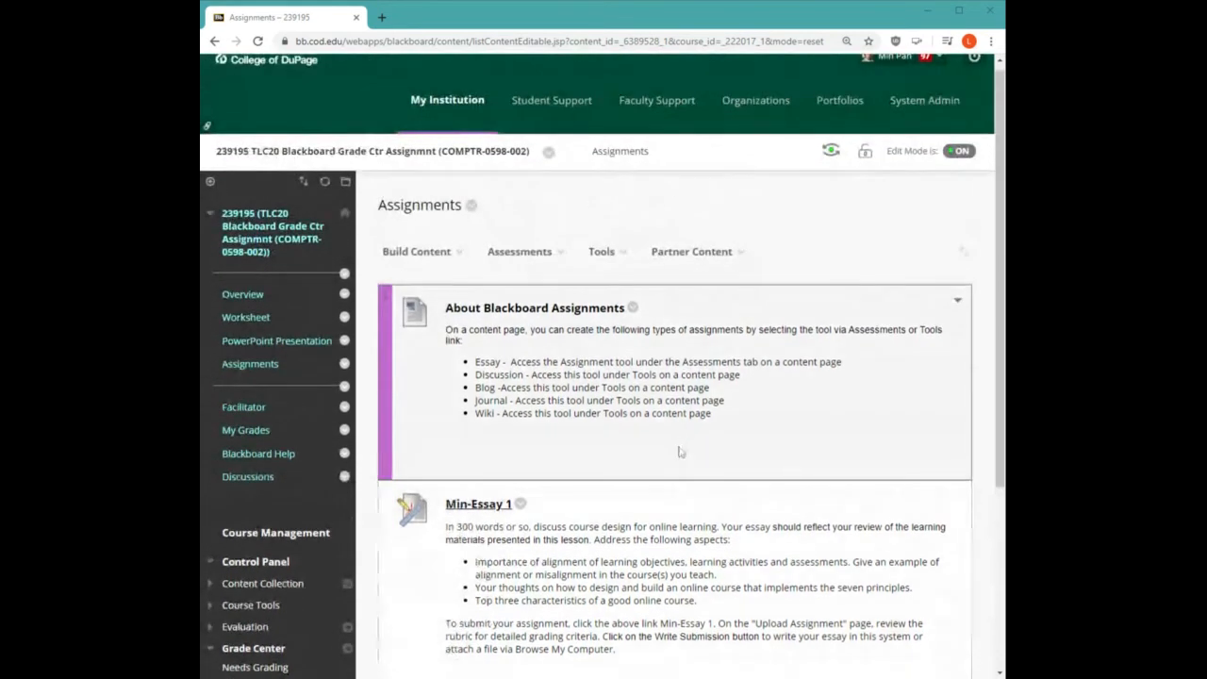
click(420, 252)
click(509, 252)
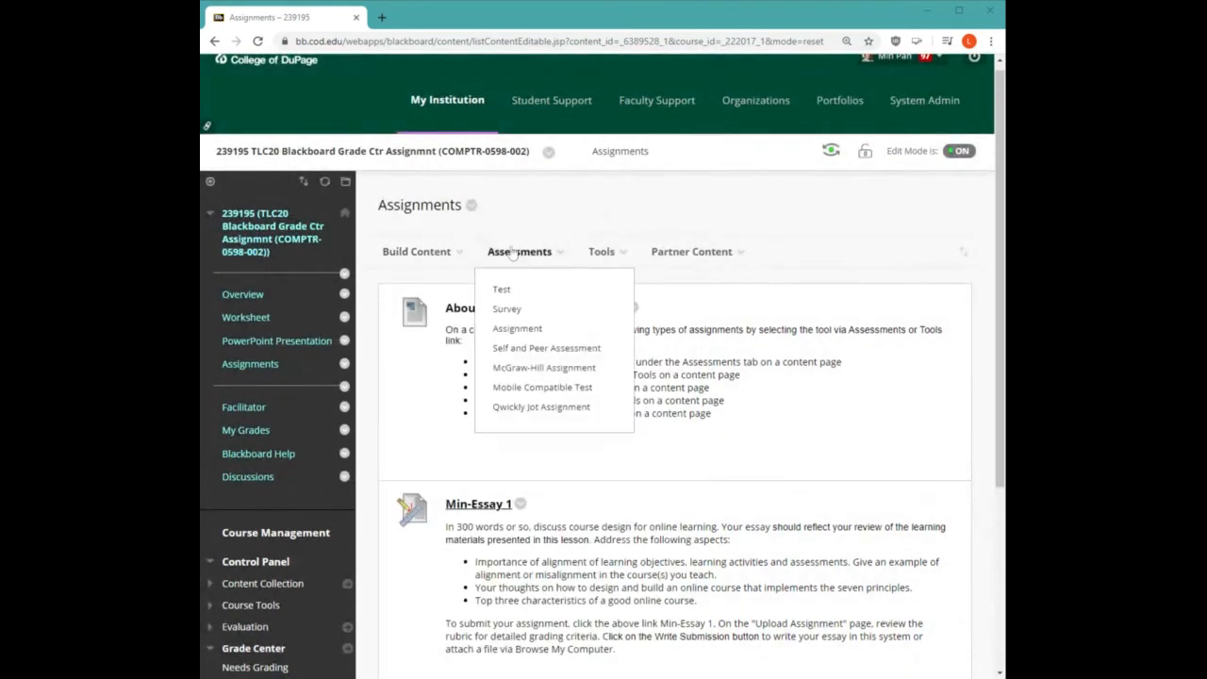
click(506, 333)
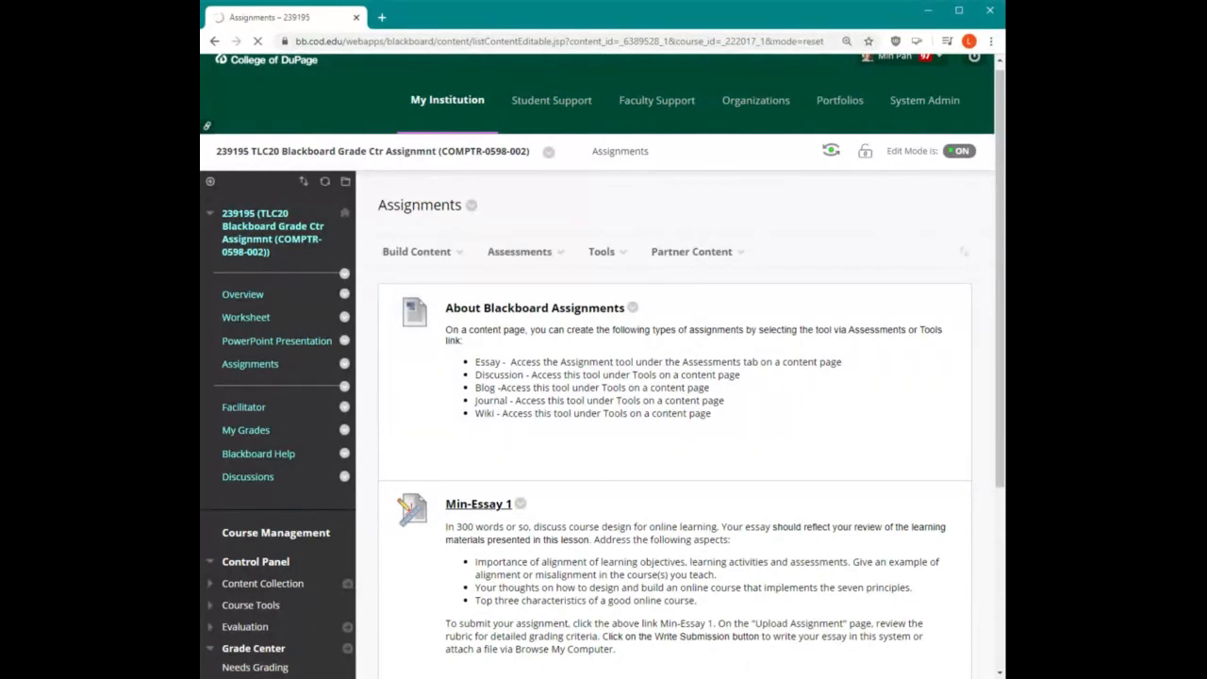
- Narrow the browser window around the Create Assignment form and zoom the page out to its full desktop layout
drag(1006, 479, 941, 479)
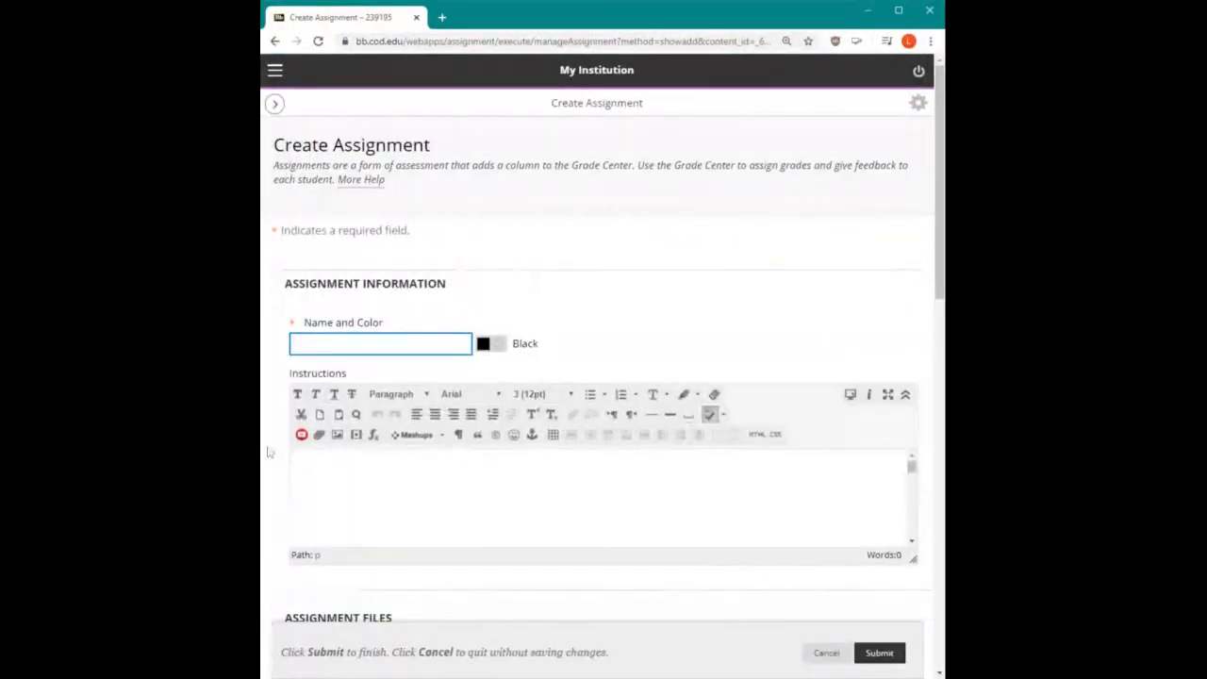
drag(263, 460, 226, 458)
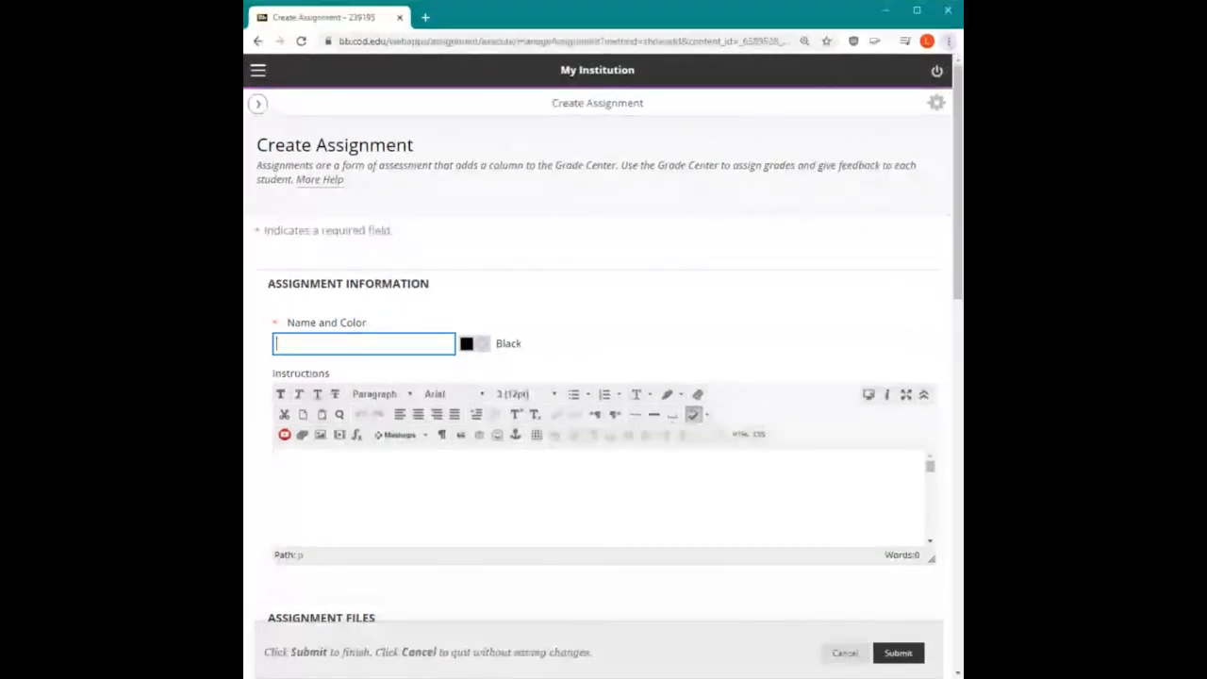
key(ctrl+plus)
key(ctrl+minus)
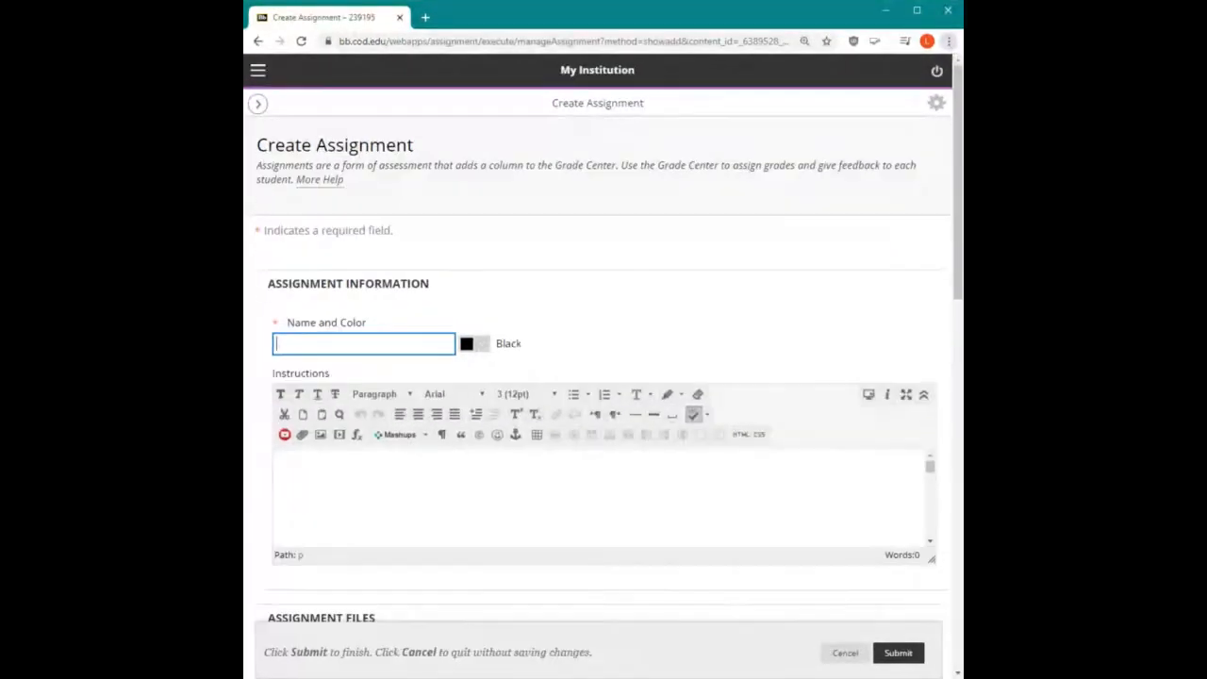
key(ctrl+minus)
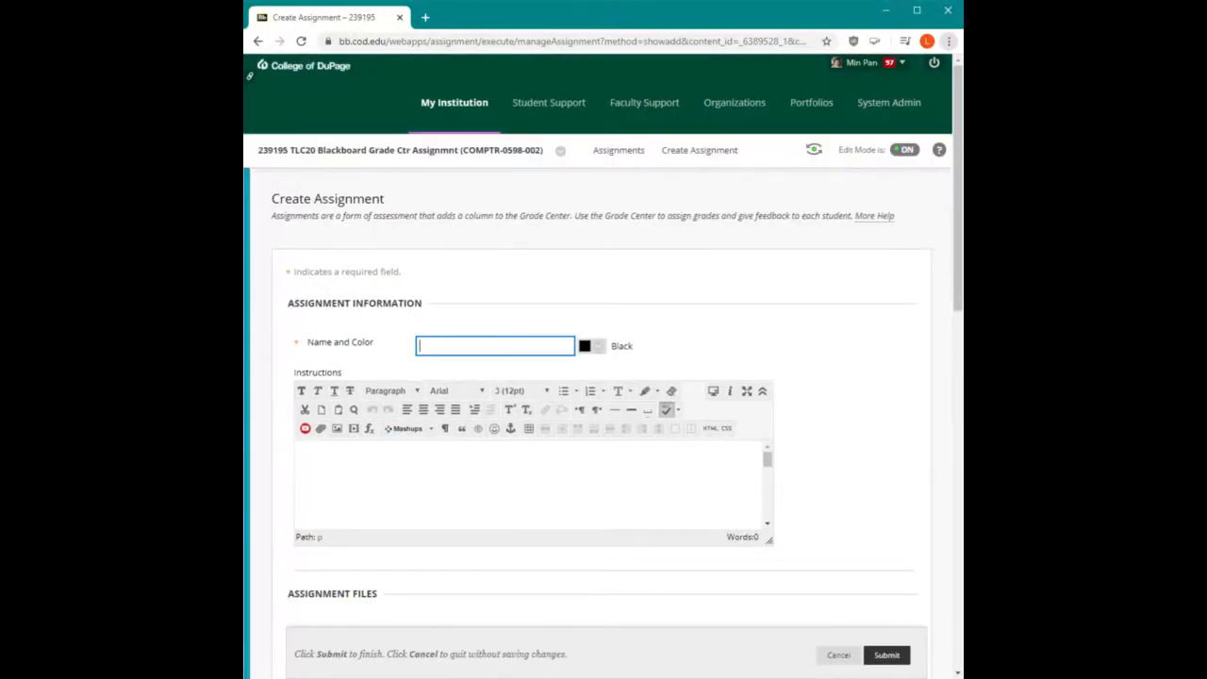
click(798, 296)
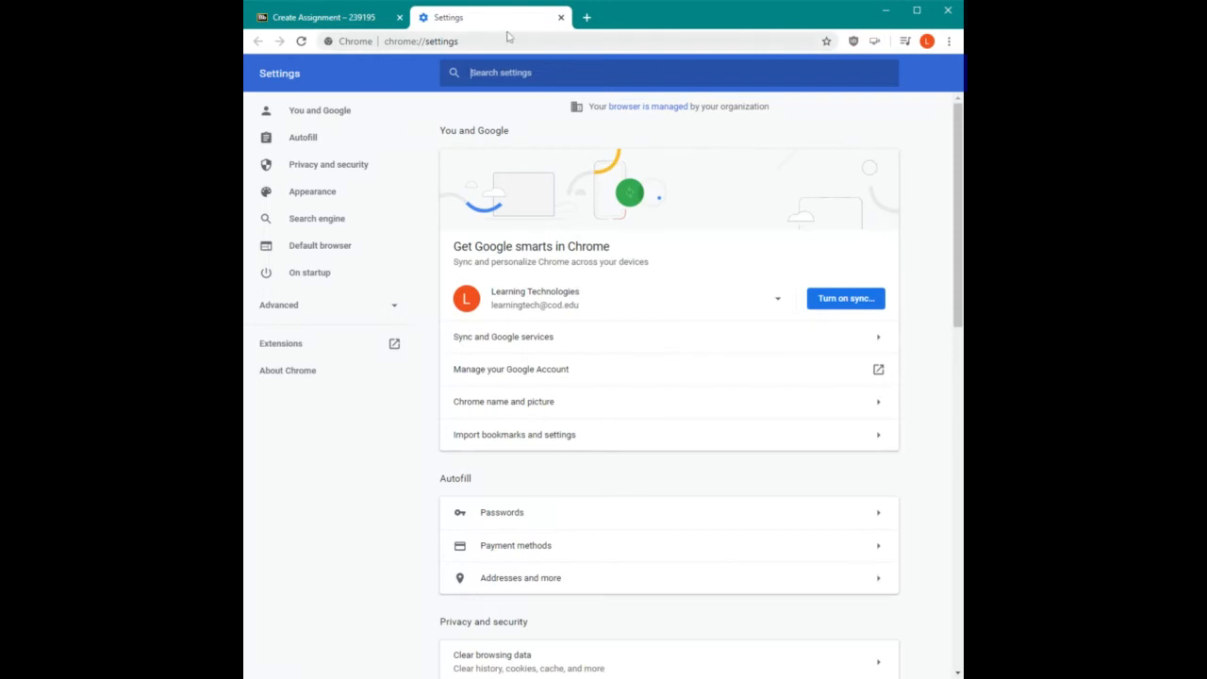
click(560, 18)
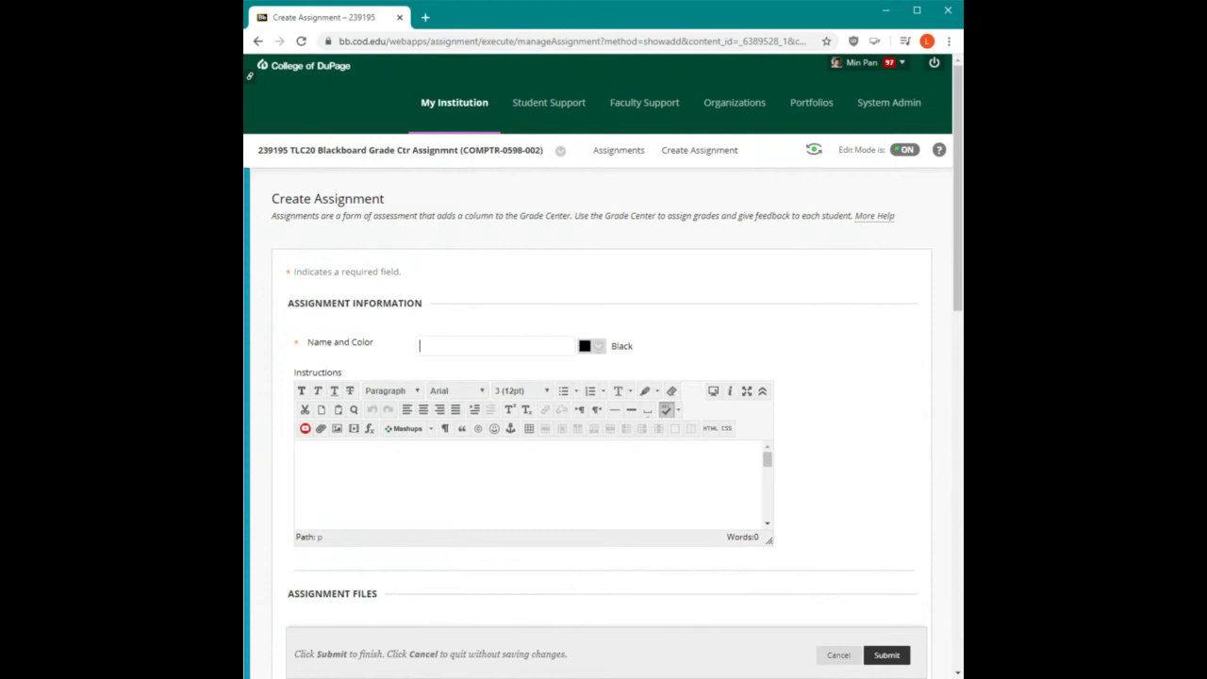
- Name the assignment Essay2 and enter the instructions "This is an essay assignment."
text(Essay2)
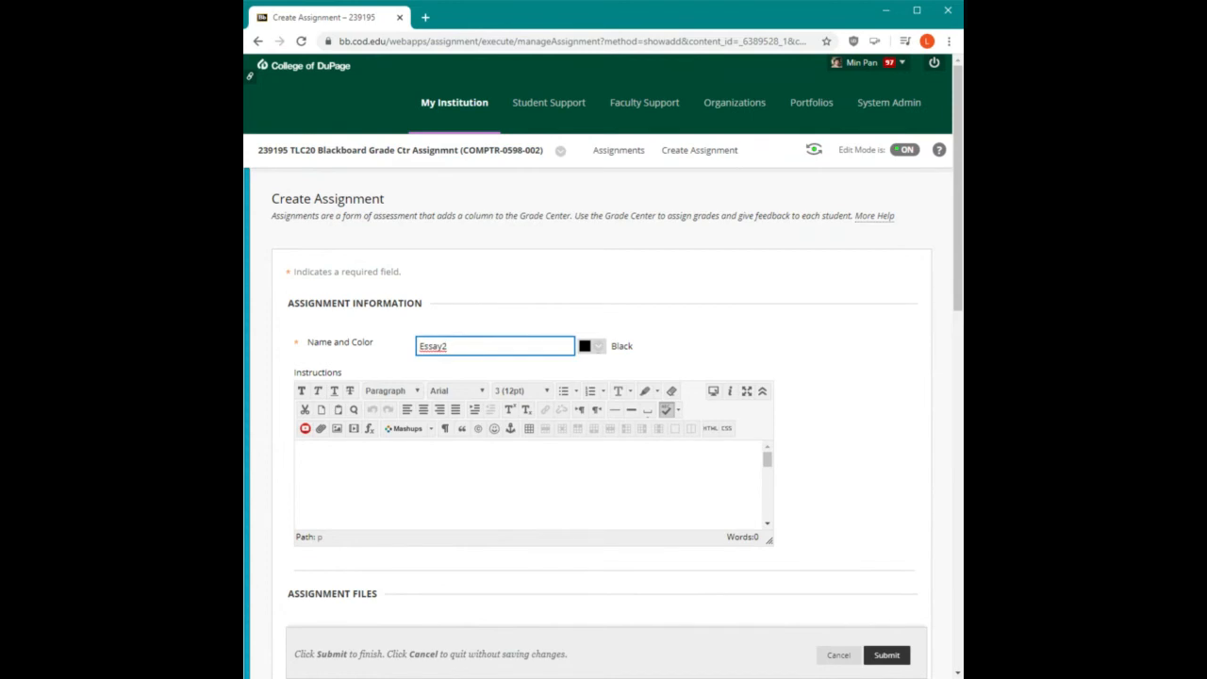
click(767, 463)
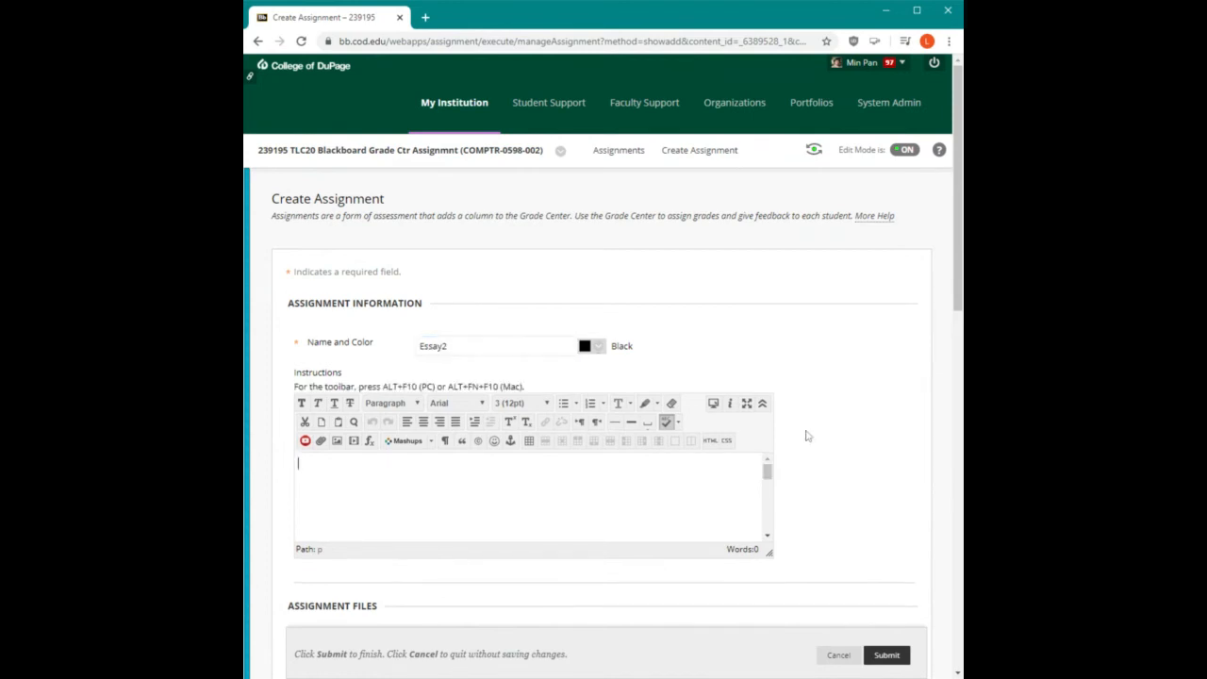
text(This is an essay assignment.)
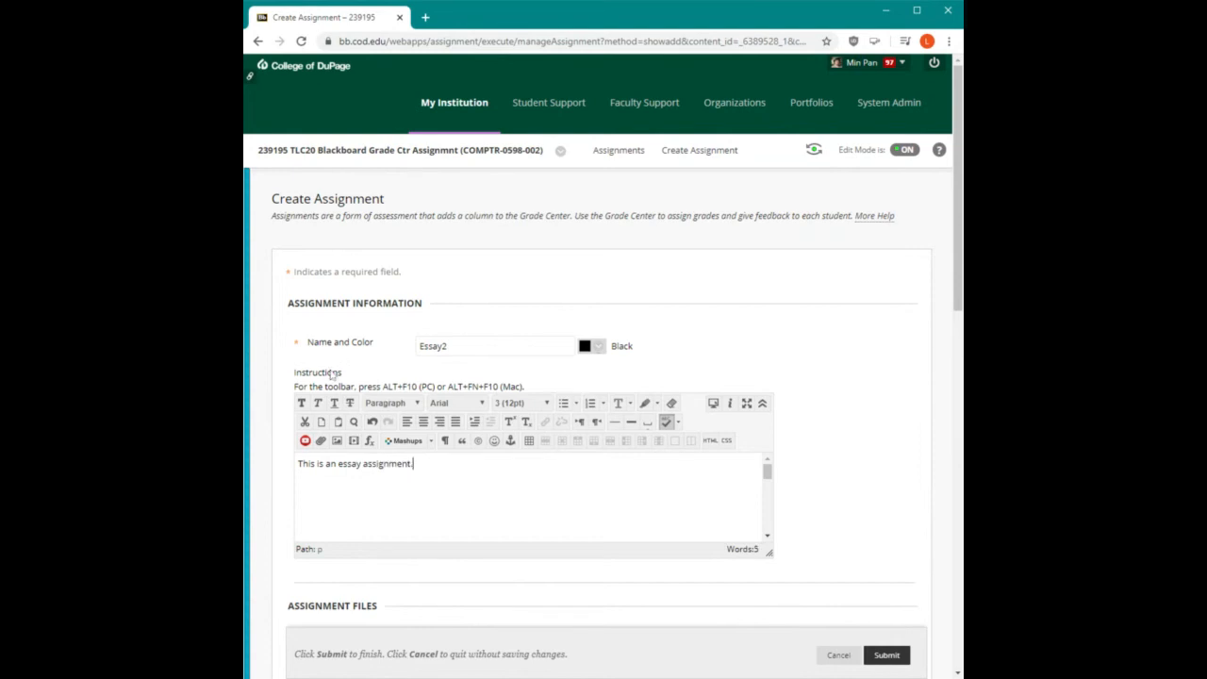
scroll(332, 372, down, 1)
scroll(528, 429, down, 2)
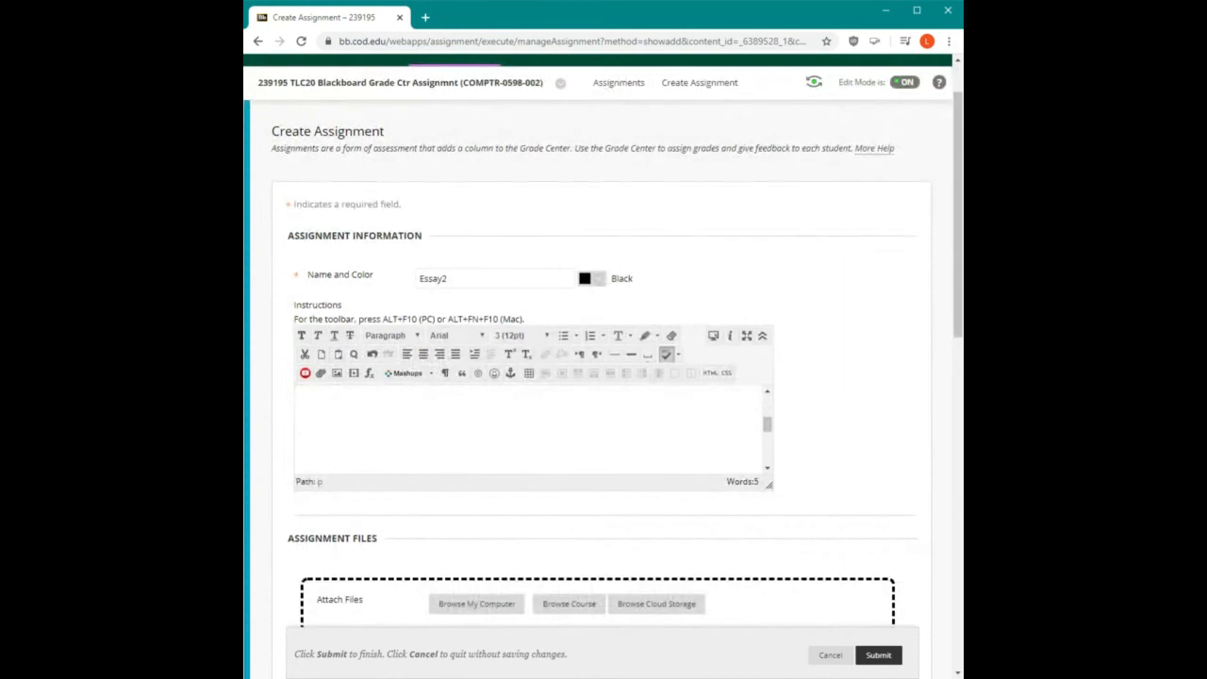
drag(767, 430, 767, 400)
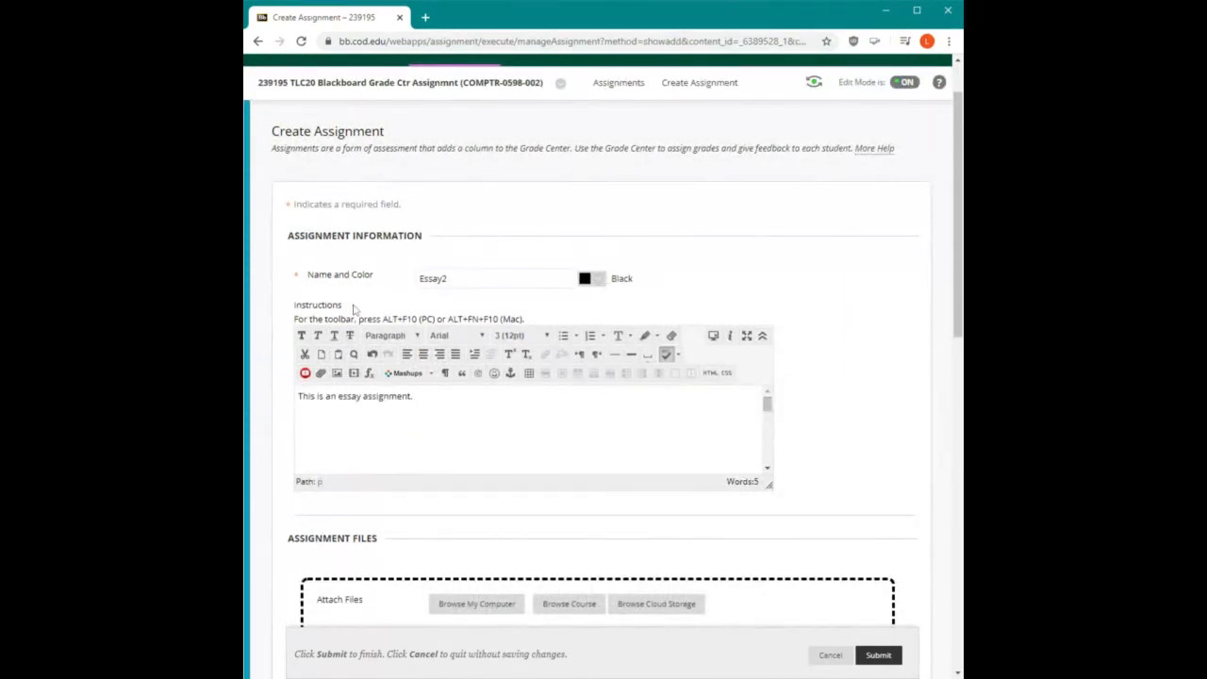
key(Return)
key(BackSpace)
- Examine the file attachment options and the date and time choices for the assignment's due date
scroll(822, 336, down, 2)
scroll(821, 352, down, 4)
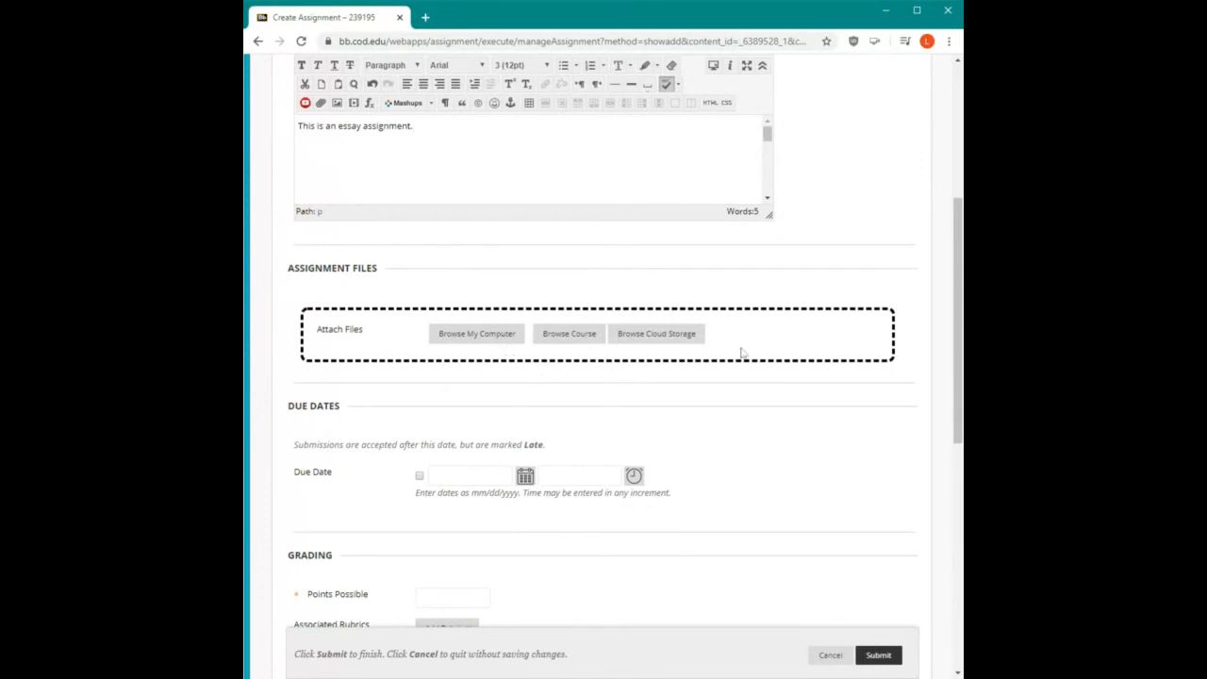
scroll(494, 387, down, 1)
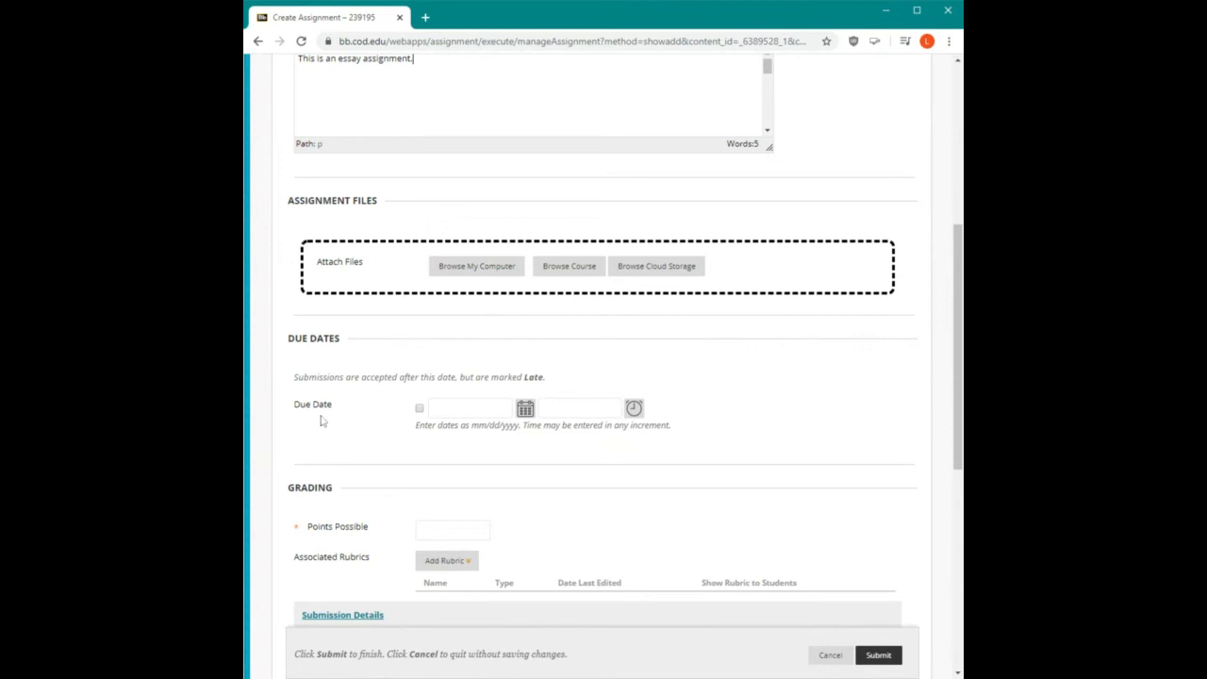
click(524, 409)
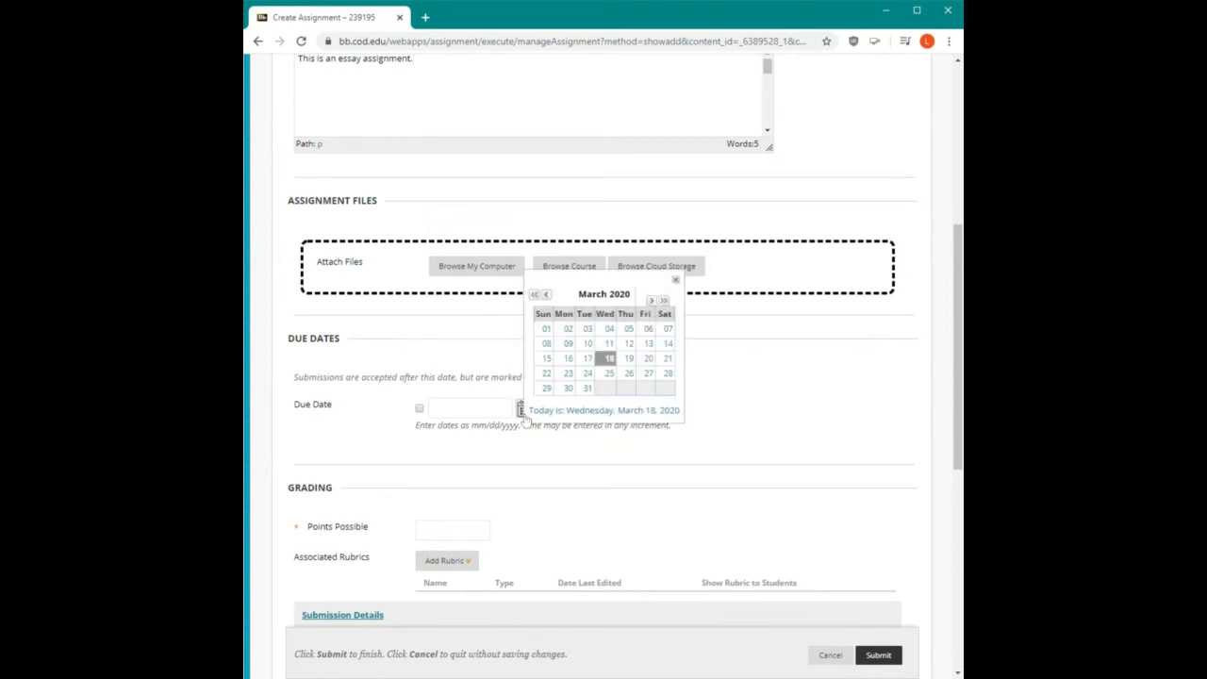
click(733, 396)
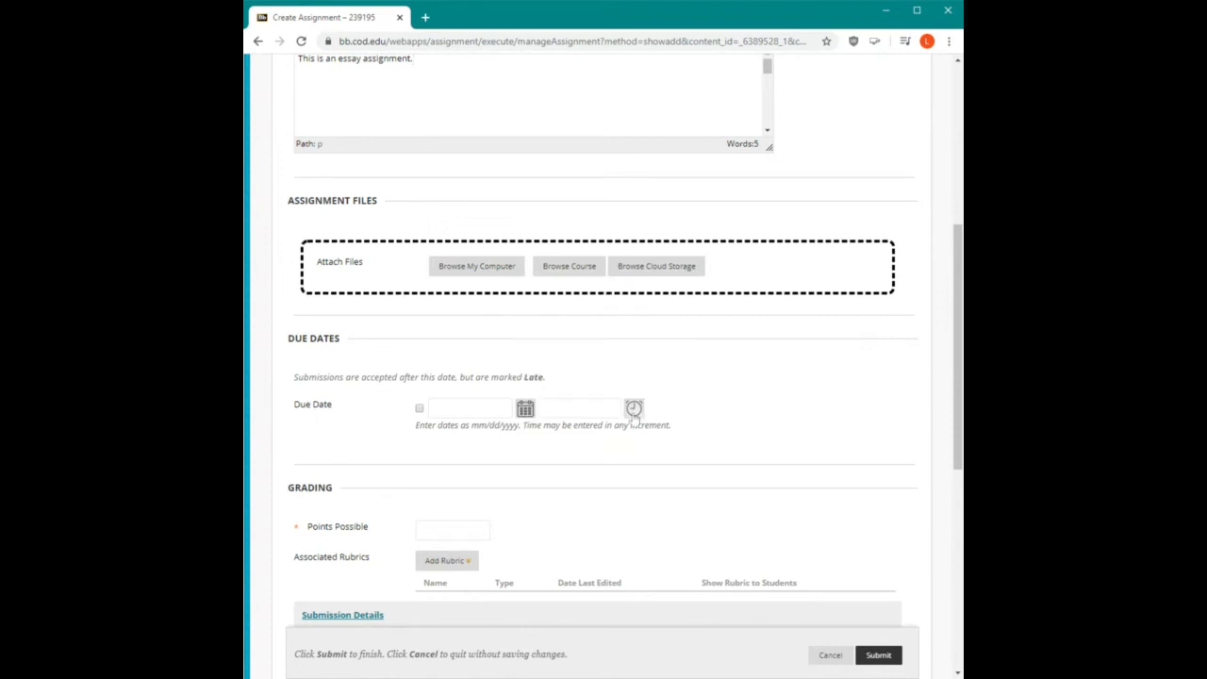
click(634, 411)
click(758, 397)
scroll(756, 401, down, 1)
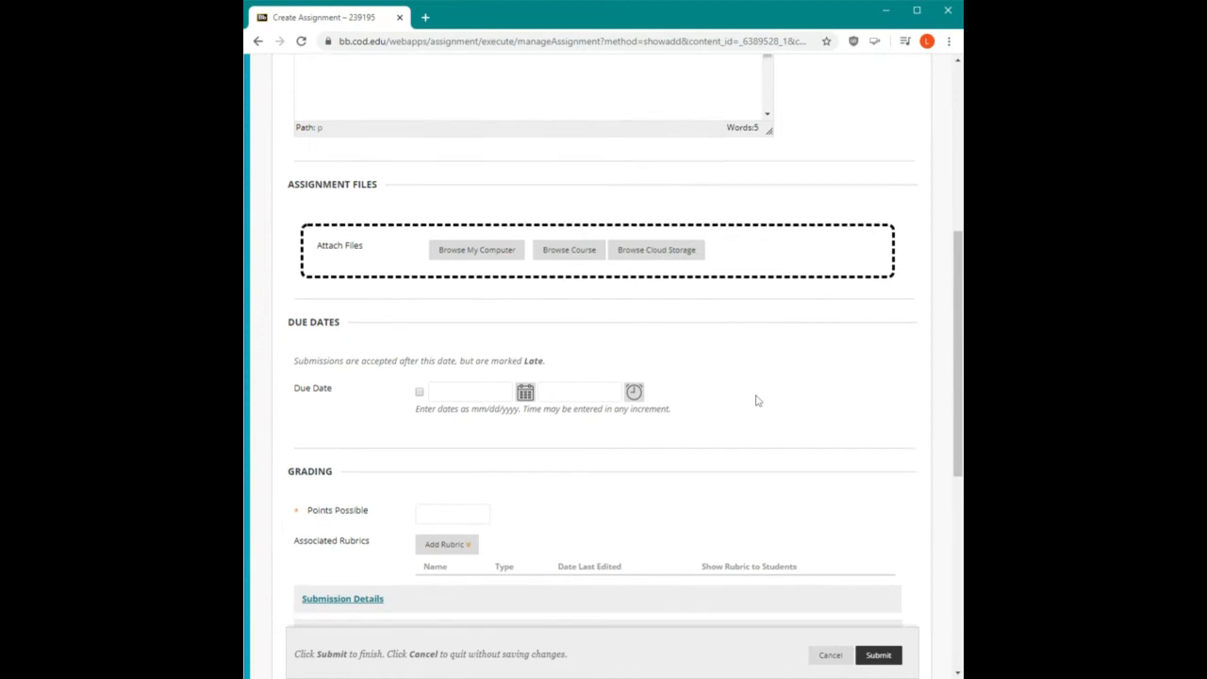
- Set the assignment's points possible to 25
scroll(756, 401, down, 2)
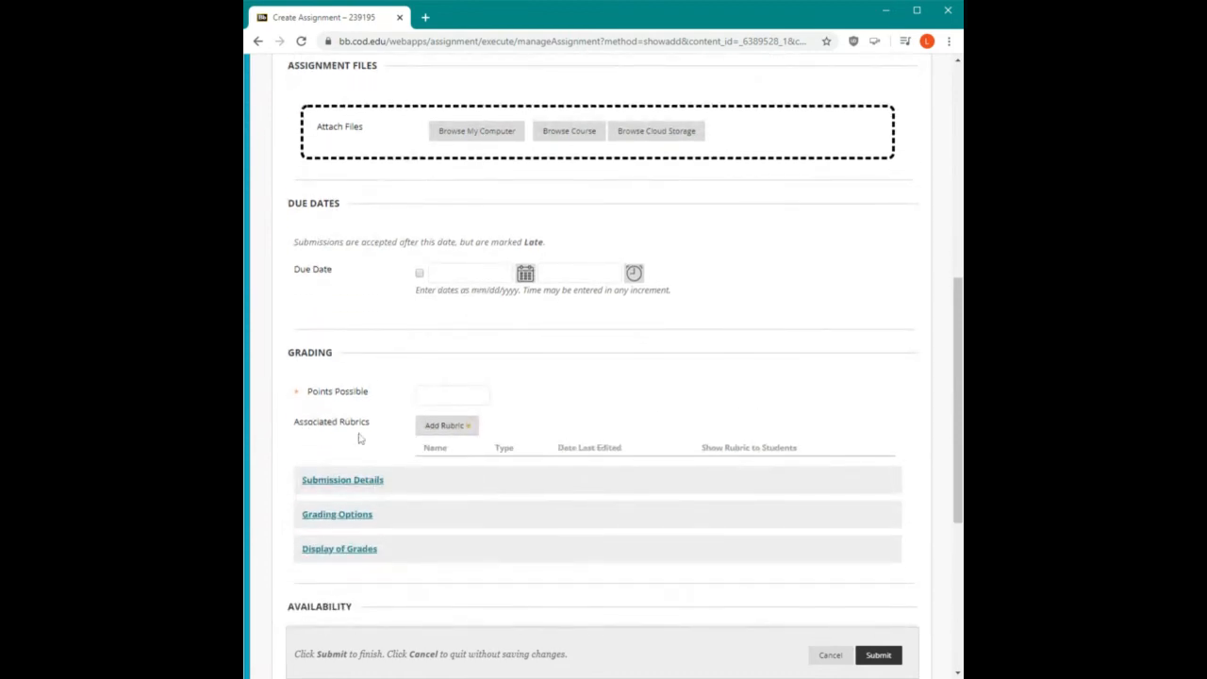
click(337, 392)
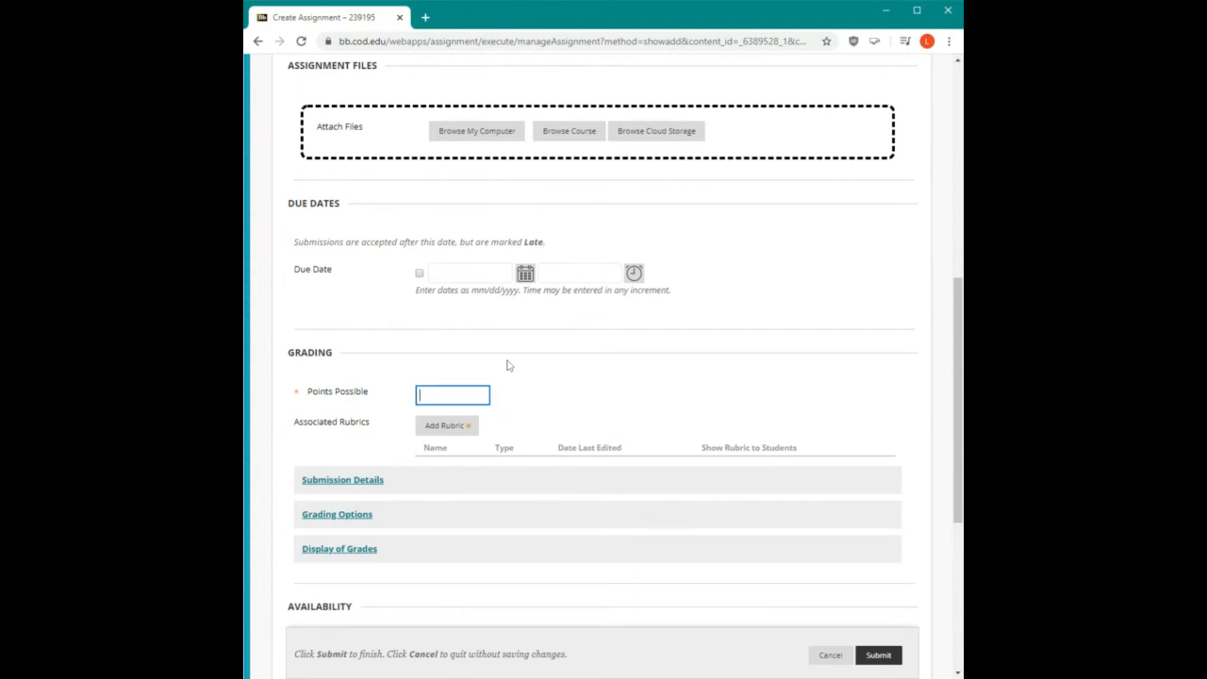
text(25)
click(522, 390)
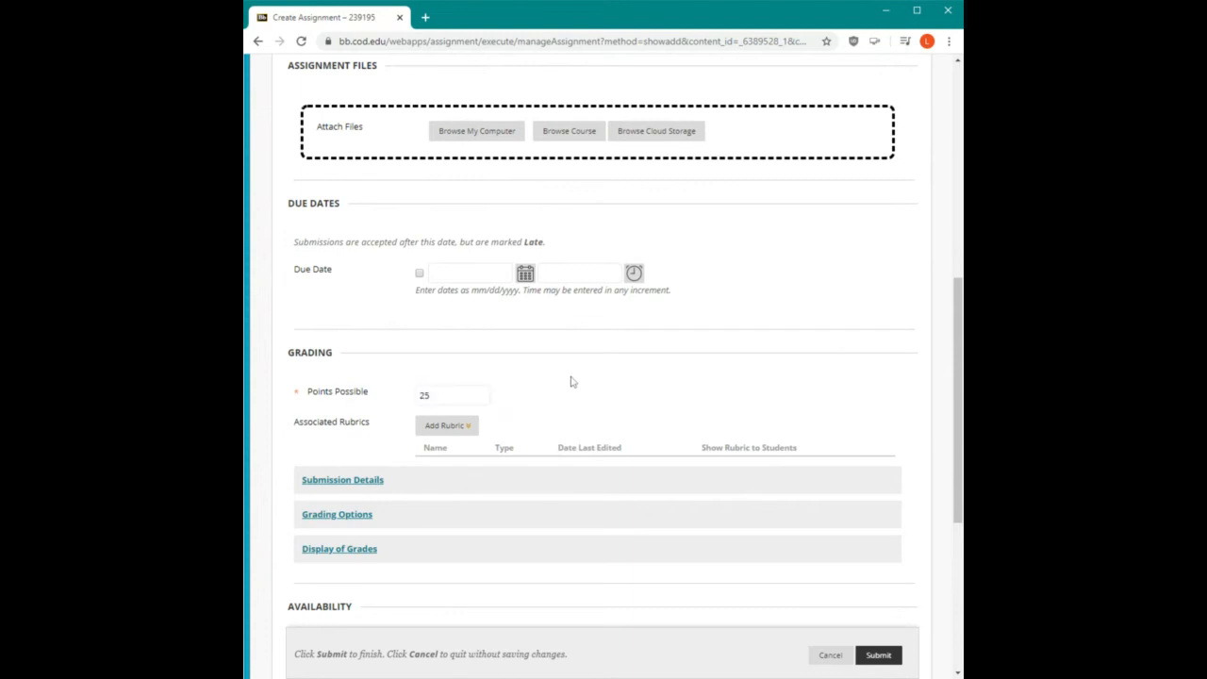
- Attach the existing rubric for essay, journal and blog assignments with its maximum points as points possible, and show it to students with rubric scores
scroll(570, 382, down, 1)
click(468, 361)
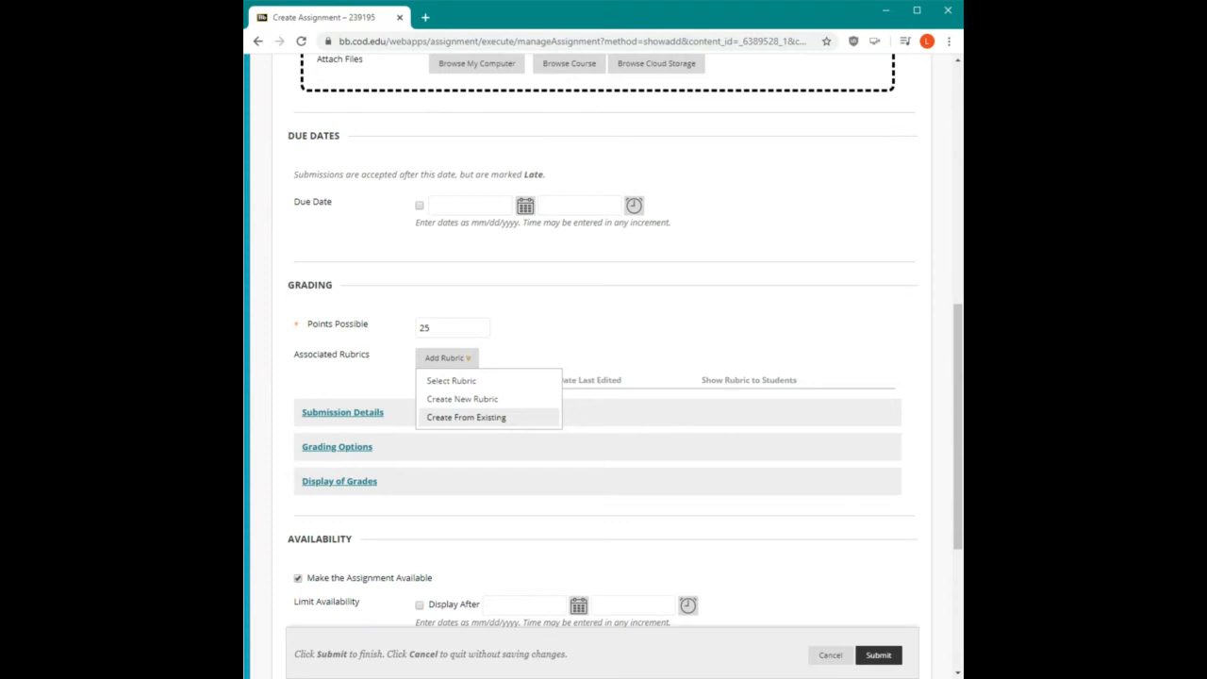
click(460, 384)
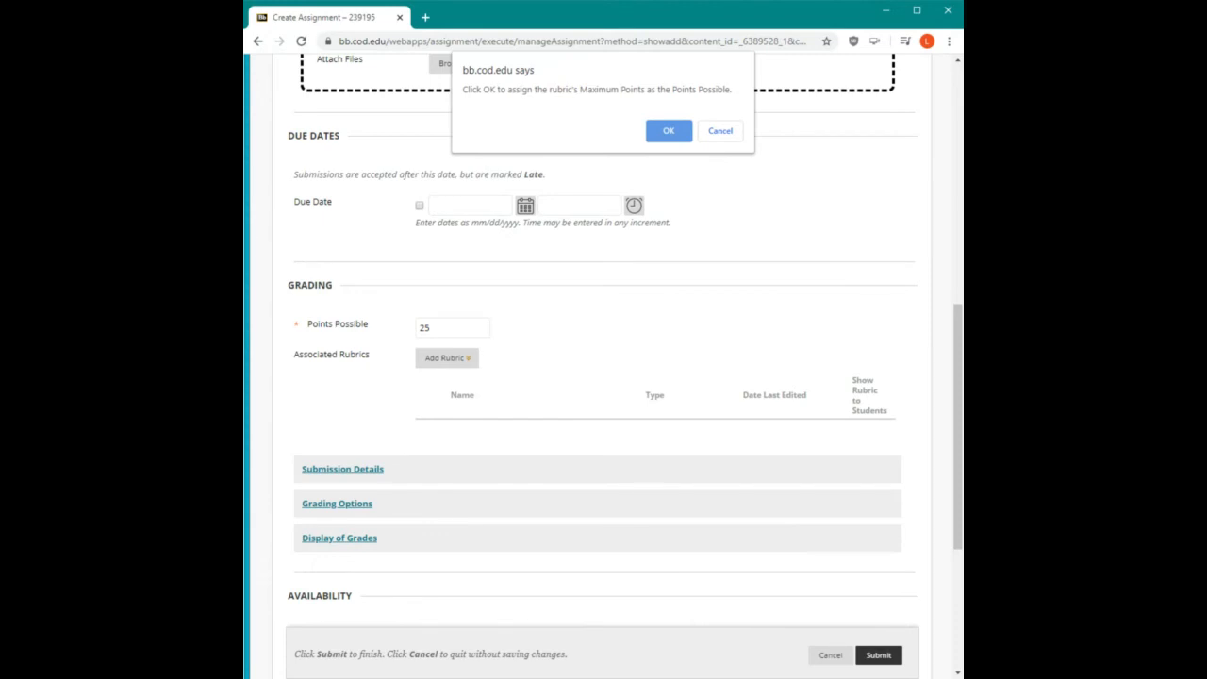
click(671, 136)
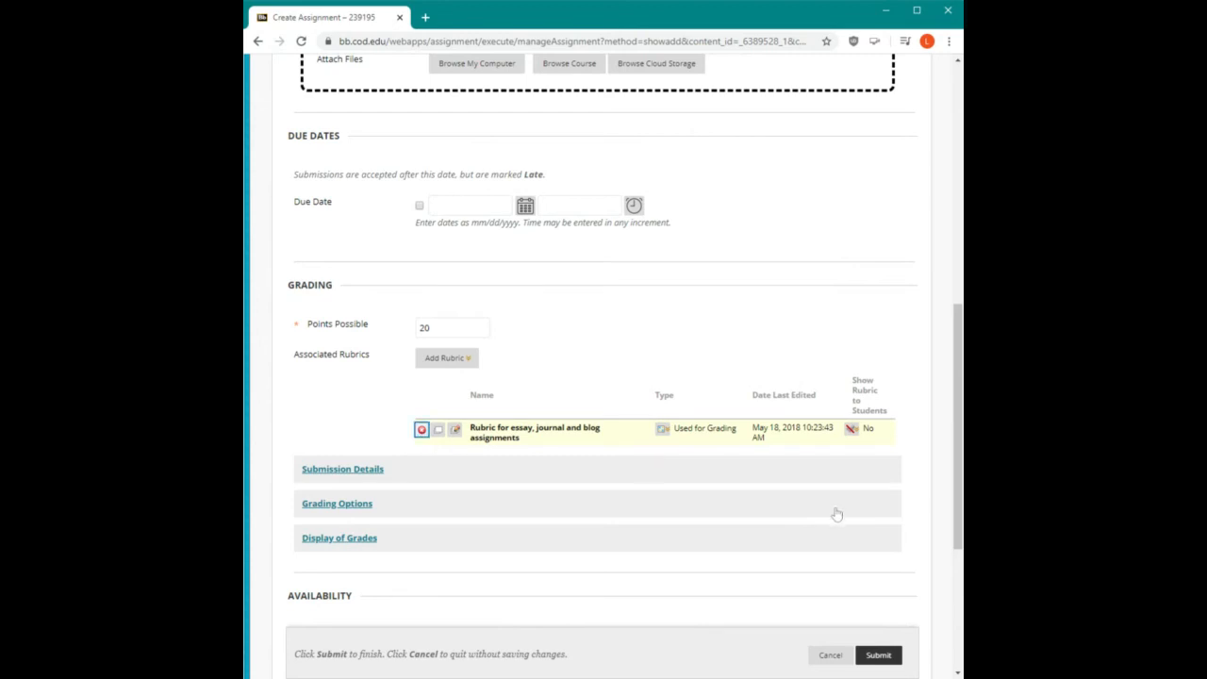
click(852, 431)
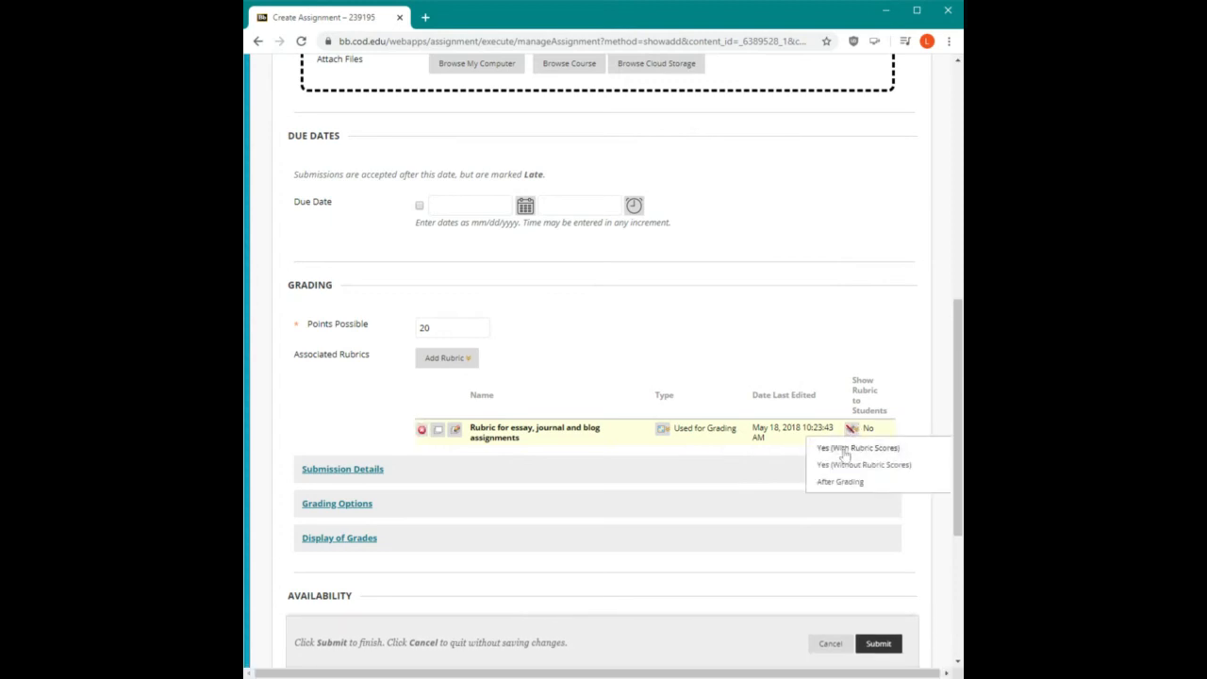
click(845, 450)
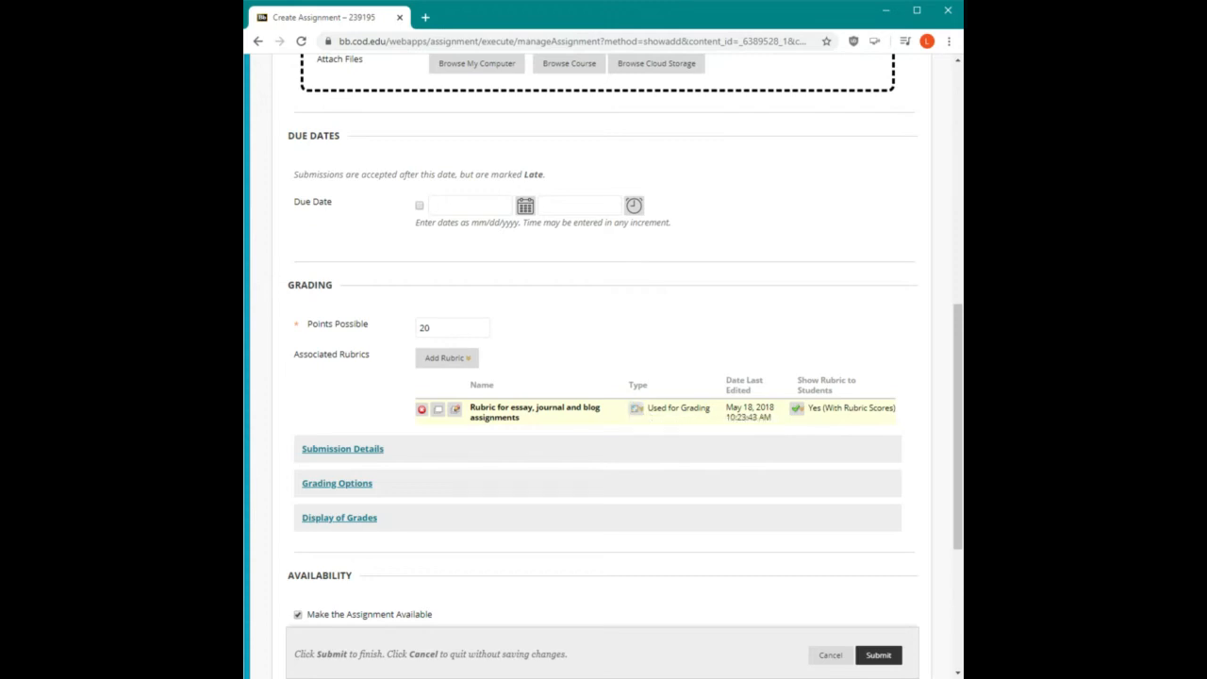
- In Submission Details, review the assignment type and number of attempts, and enable checking submissions for plagiarism using SafeAssign
scroll(471, 485, down, 1)
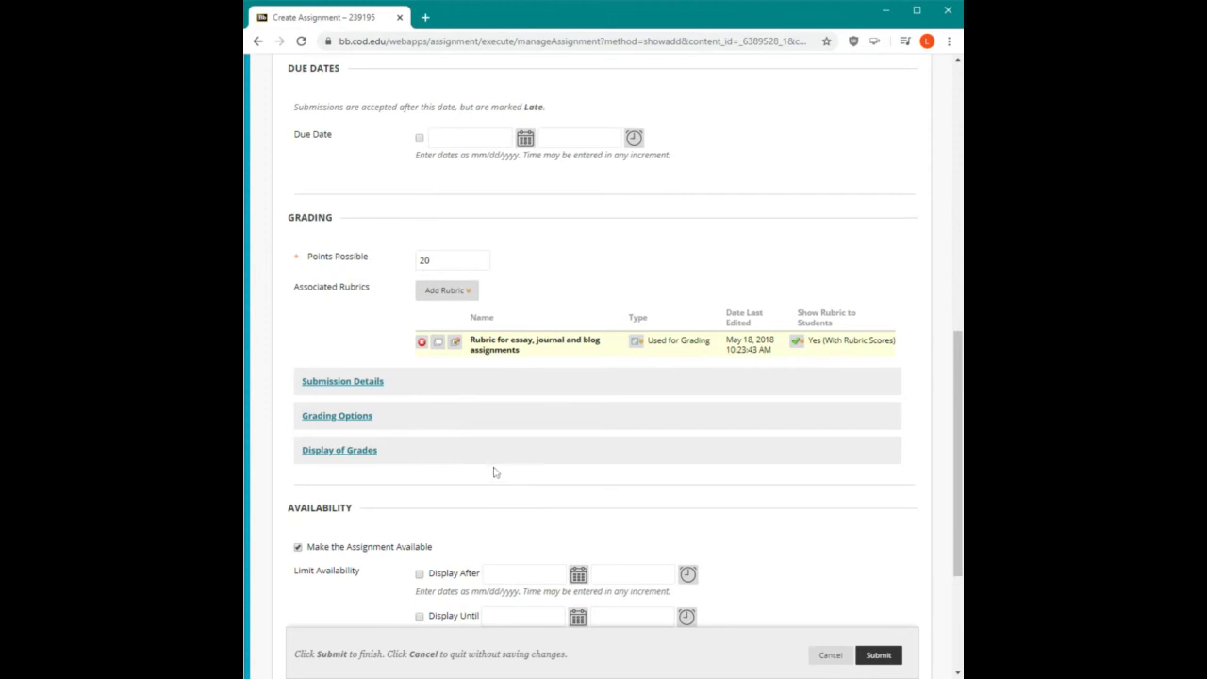
click(356, 383)
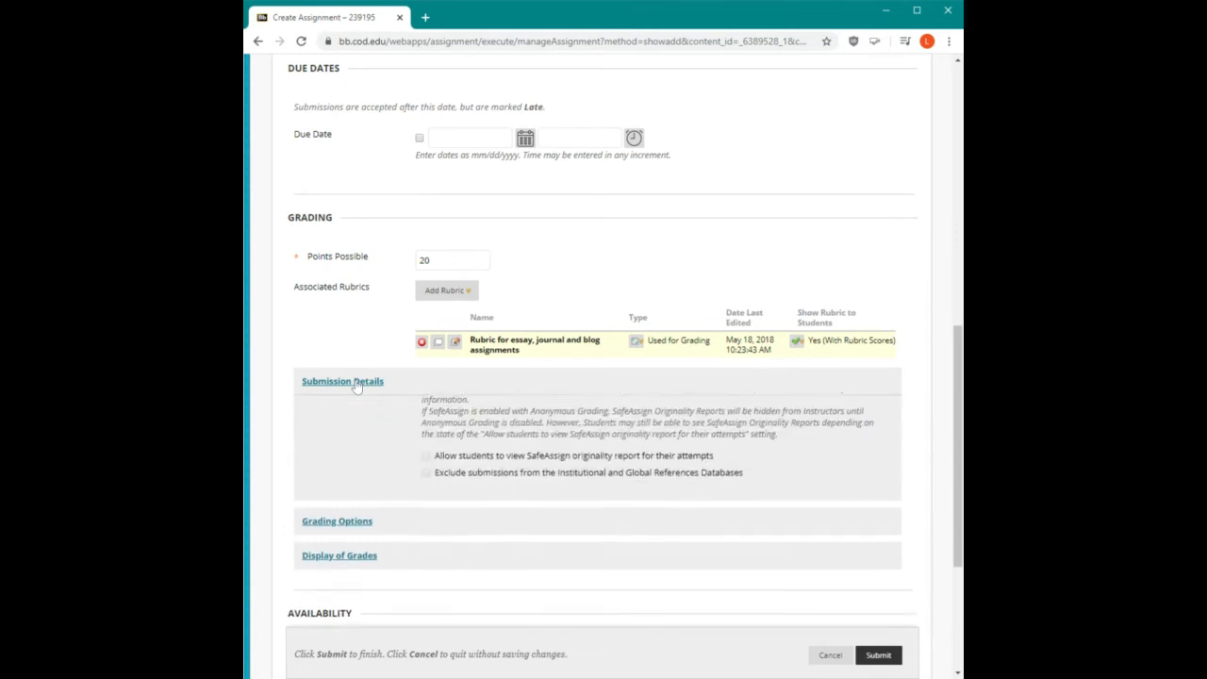
scroll(531, 426, down, 2)
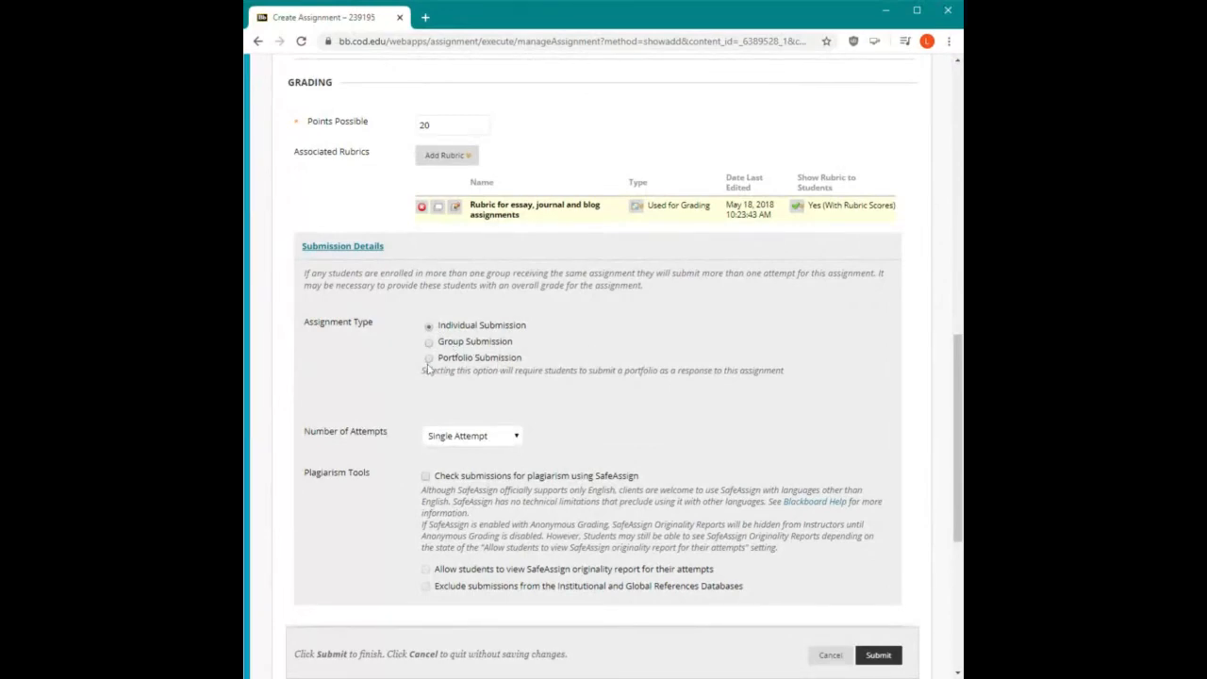
scroll(638, 367, down, 1)
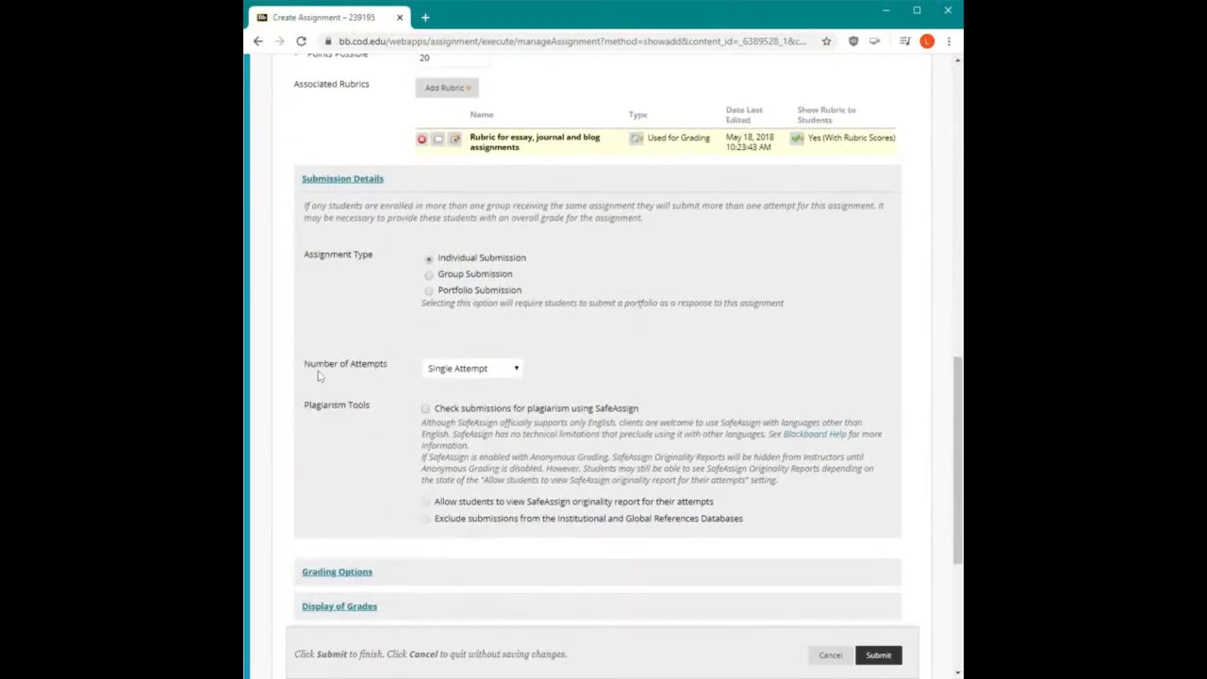
click(517, 373)
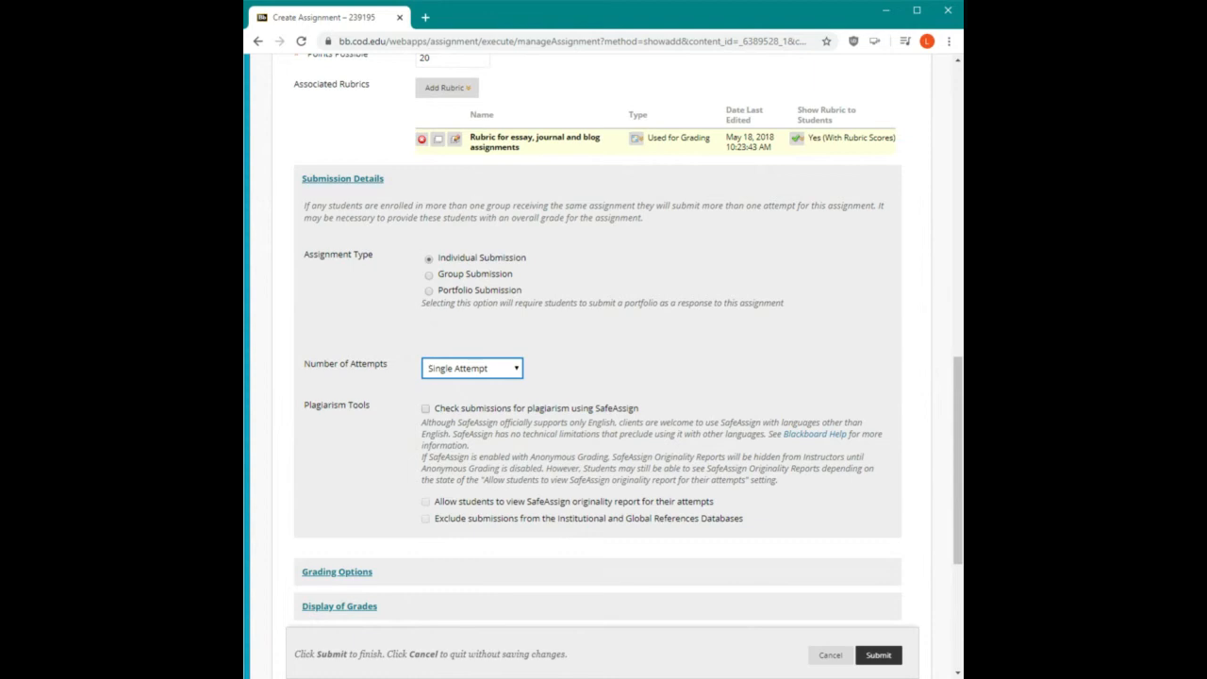
click(577, 341)
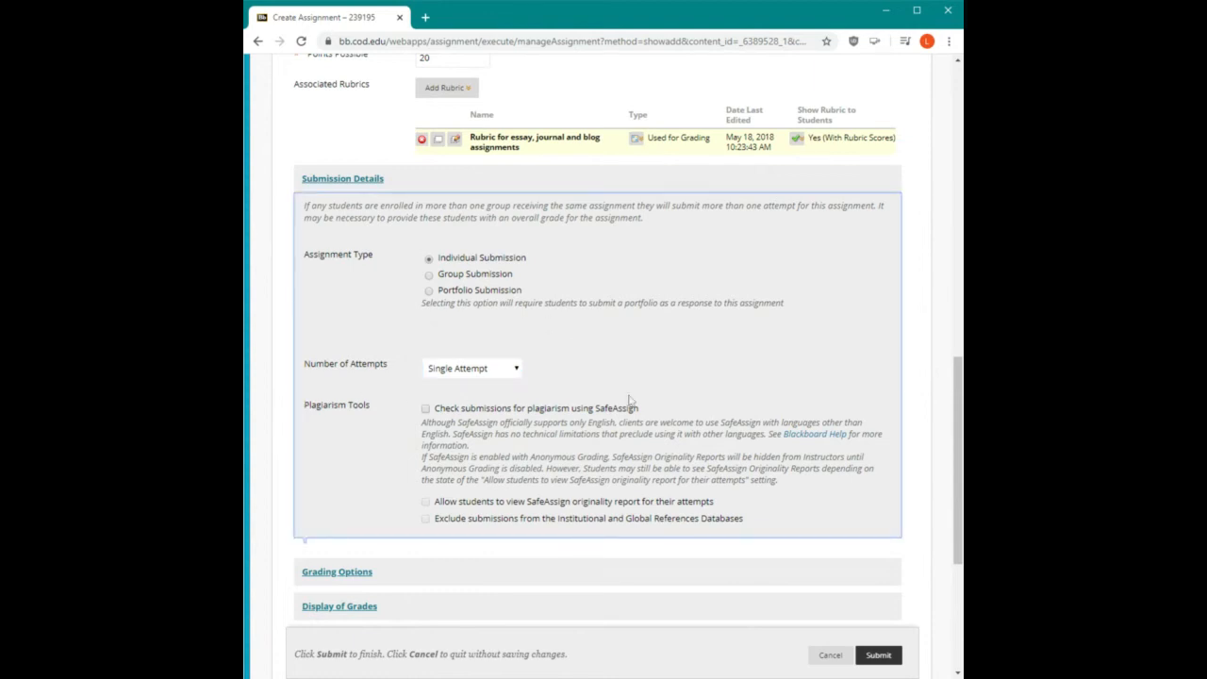
scroll(658, 376, down, 1)
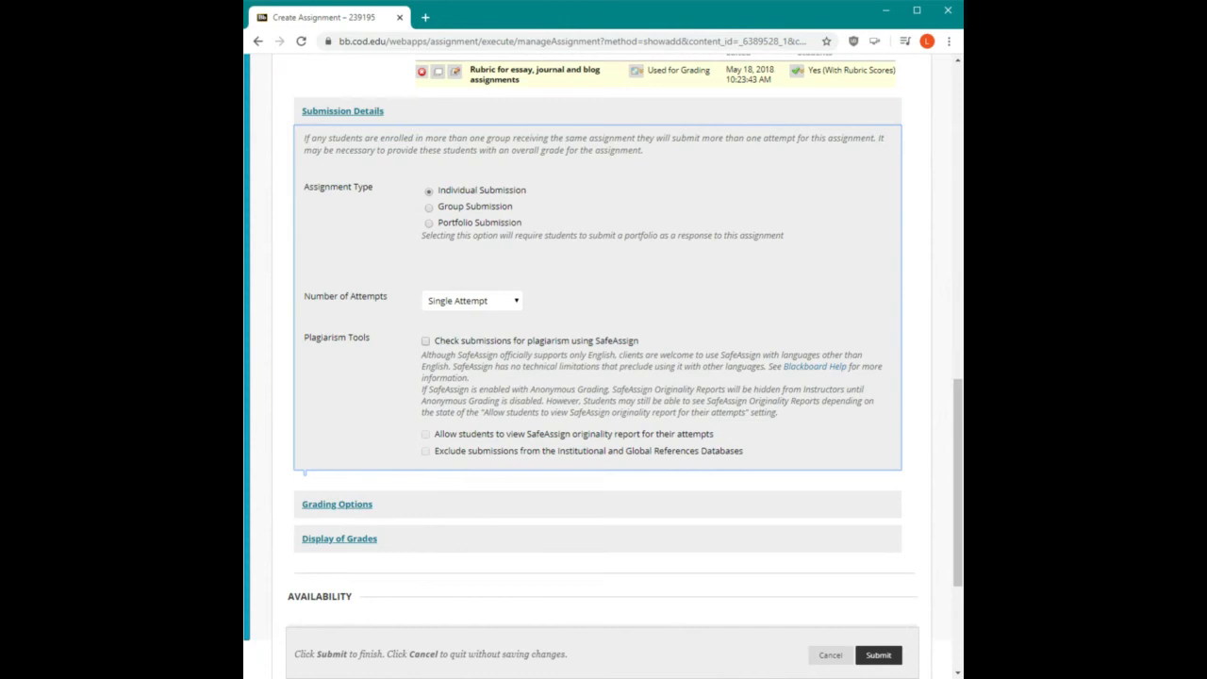
click(425, 342)
- Expand and examine the Grading Options and Display of Grades sections, including the secondary grade display, and look over the availability settings
scroll(396, 358, down, 2)
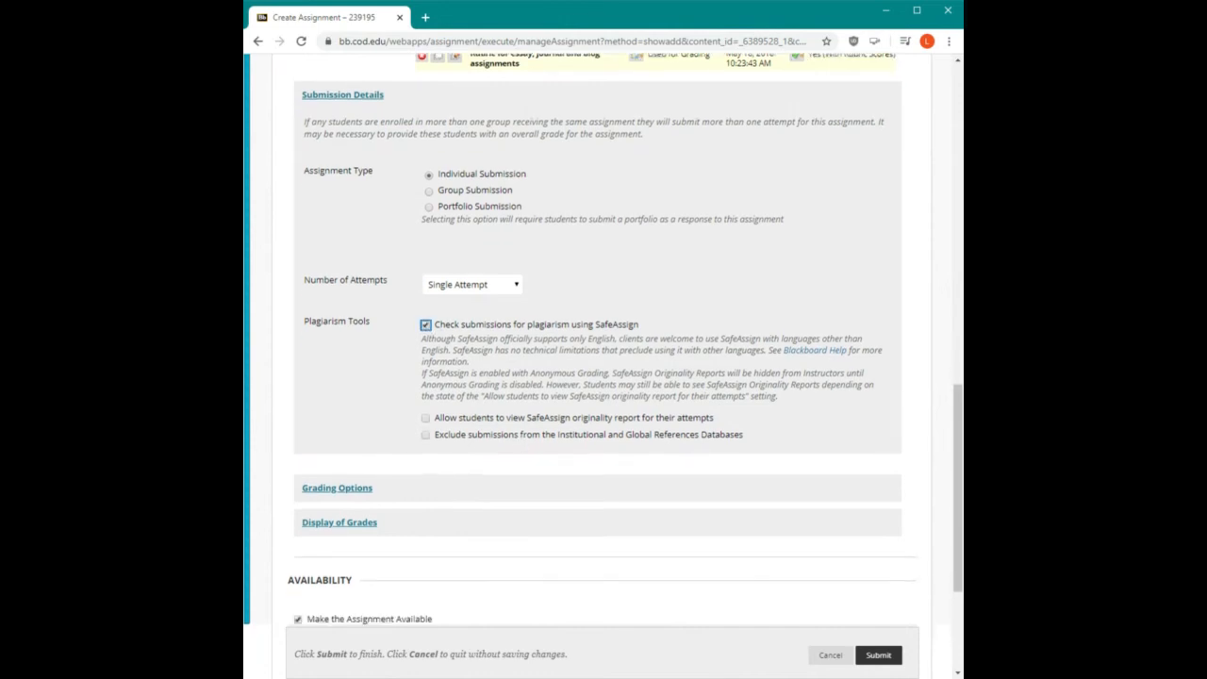
click(340, 371)
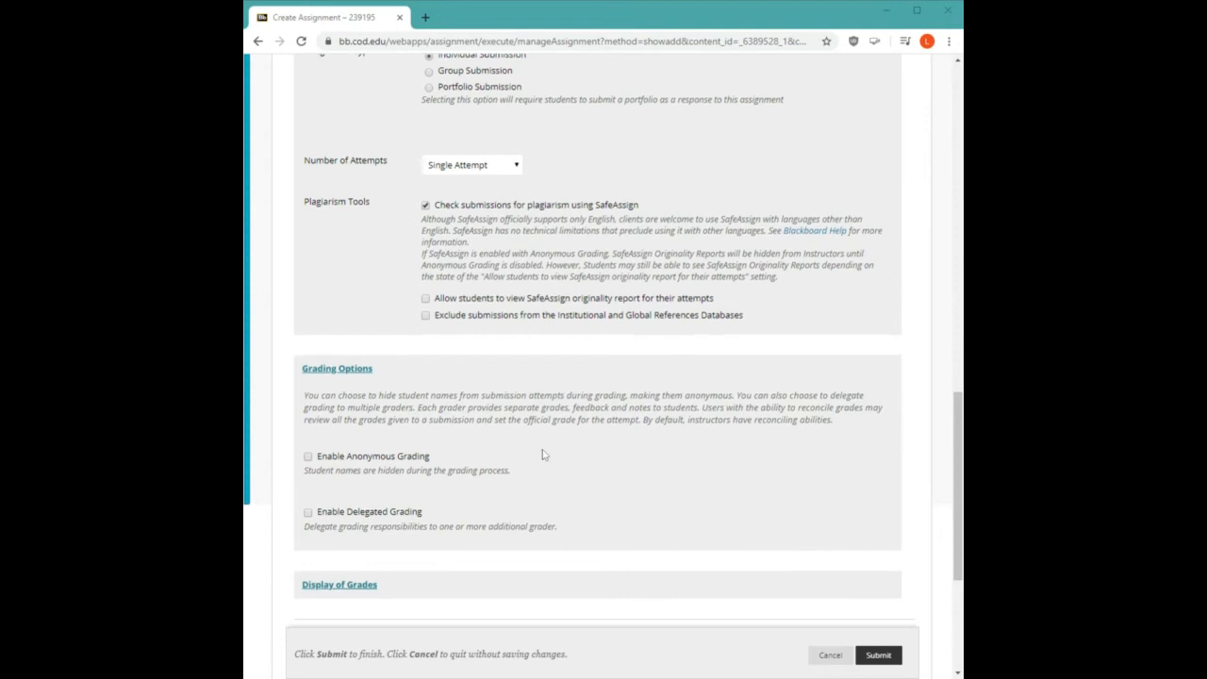
scroll(542, 453, down, 2)
scroll(580, 451, down, 2)
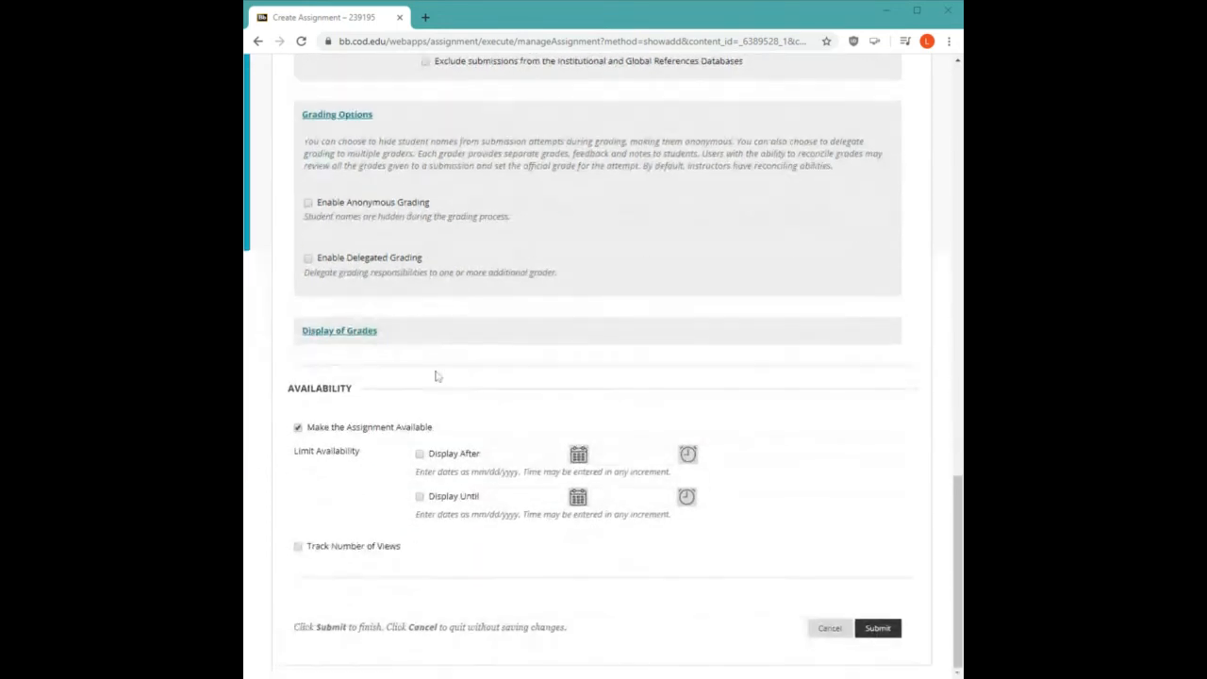
click(364, 335)
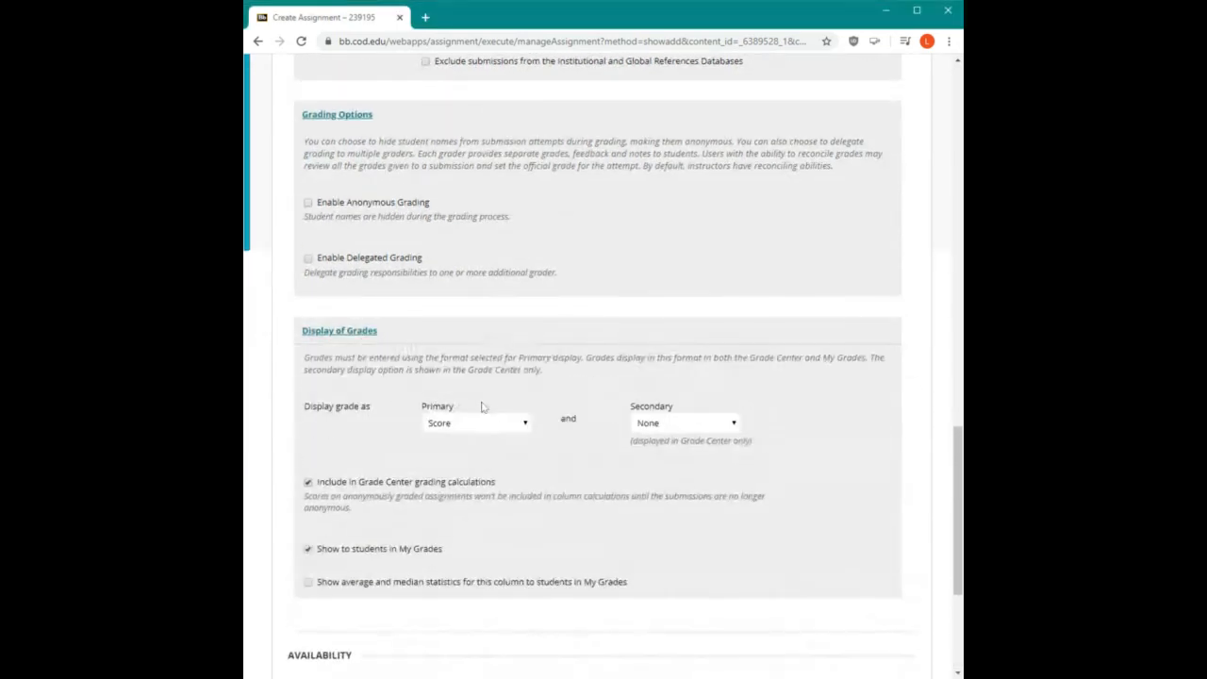
scroll(585, 390, down, 1)
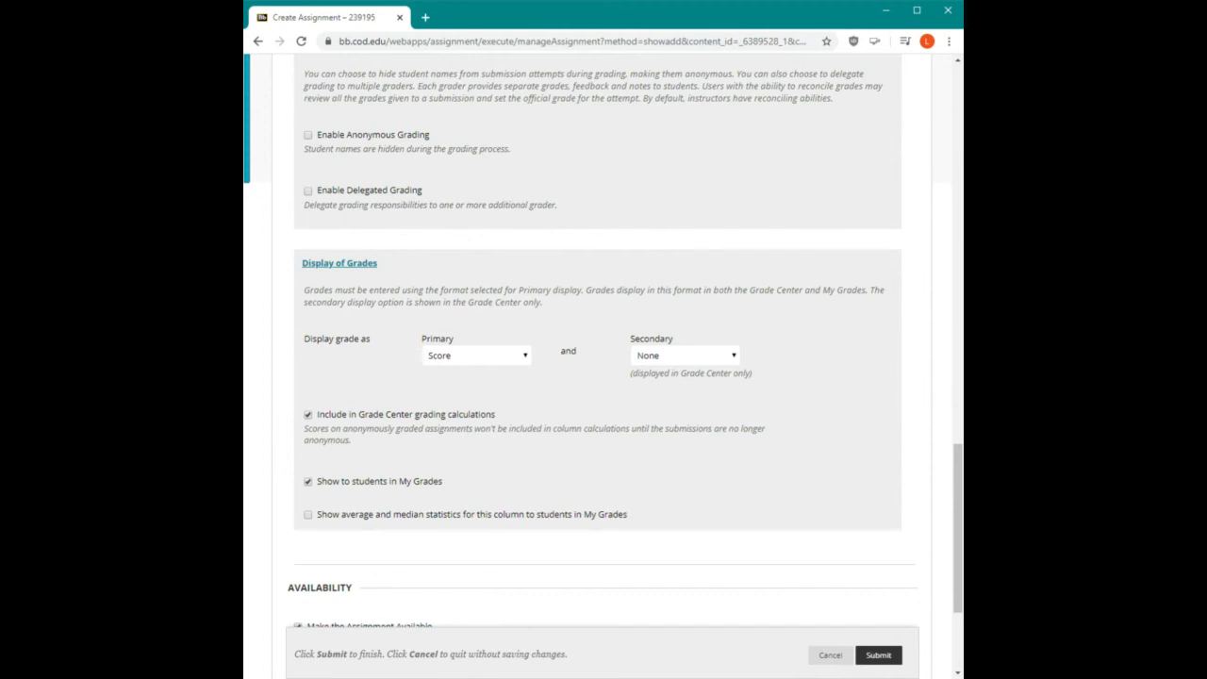
click(727, 364)
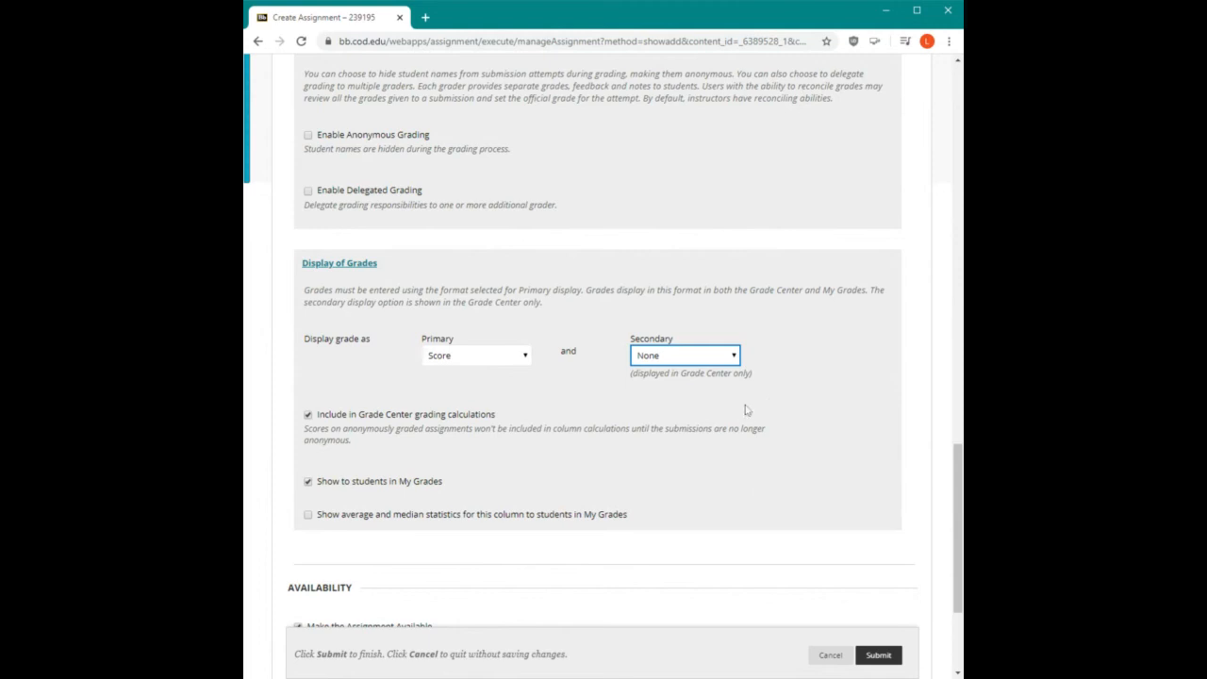
scroll(746, 409, down, 1)
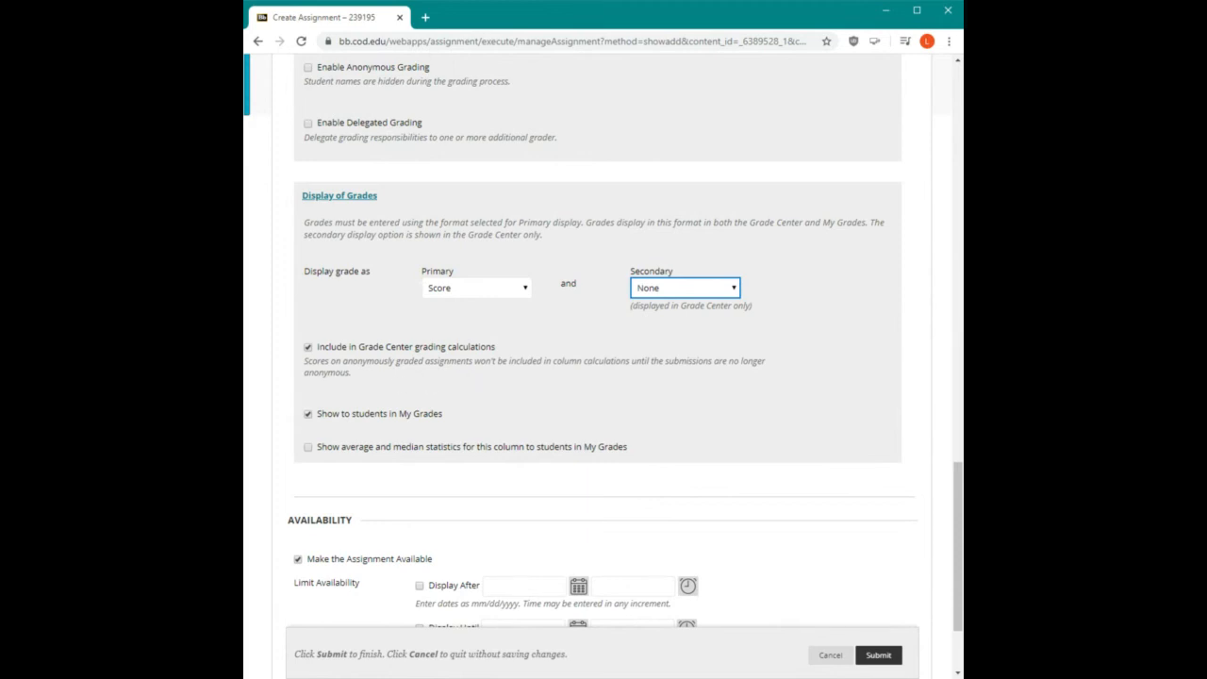
scroll(492, 403, down, 1)
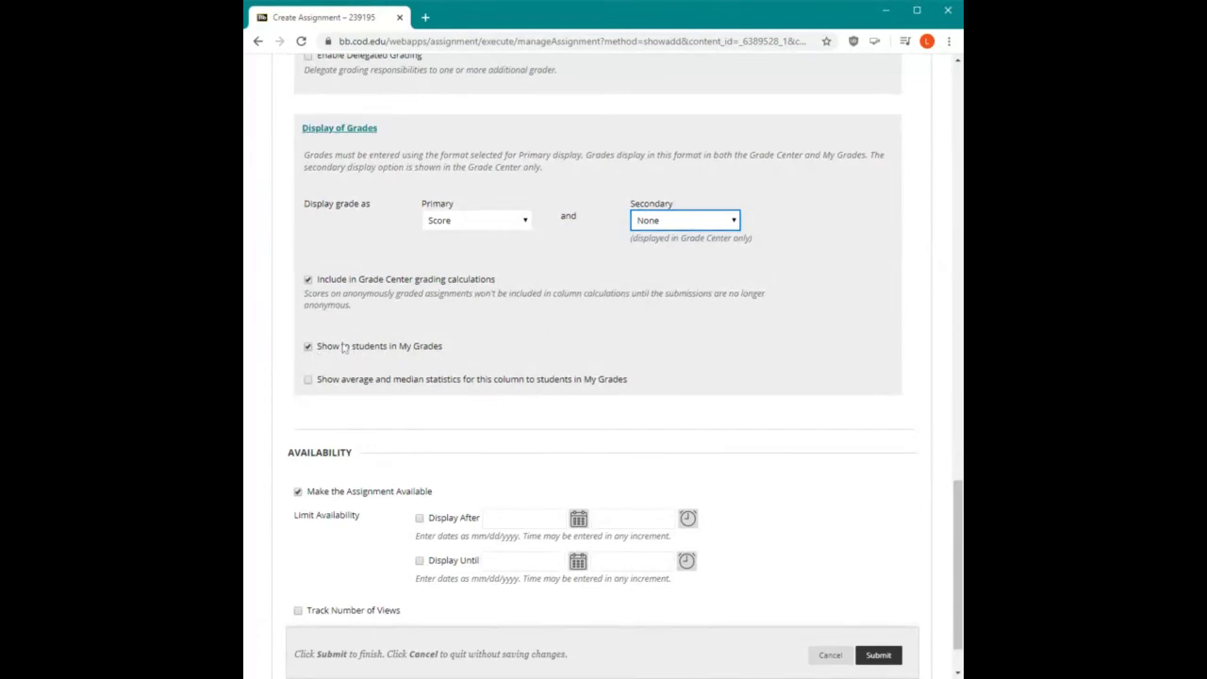
scroll(405, 396, down, 1)
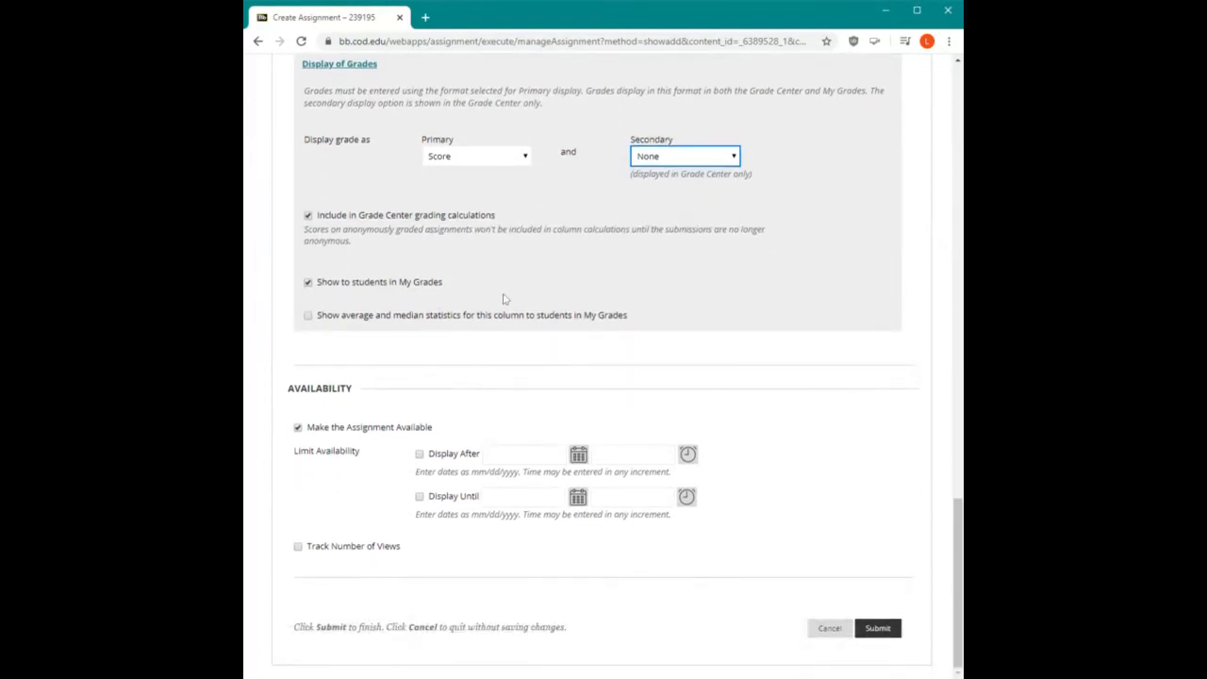
scroll(509, 299, up, 1)
scroll(540, 300, up, 1)
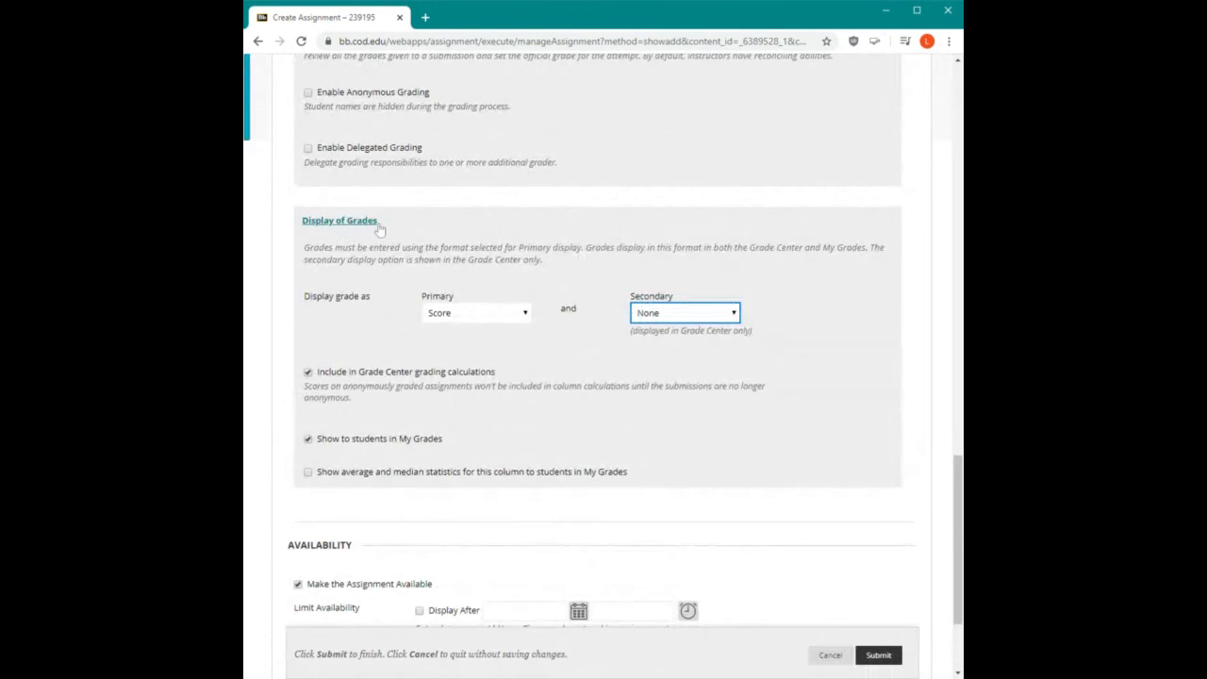
- Collapse the Display of Grades, Grading Options and Submission Details sections, and submit the new Essay2 assignment
click(376, 228)
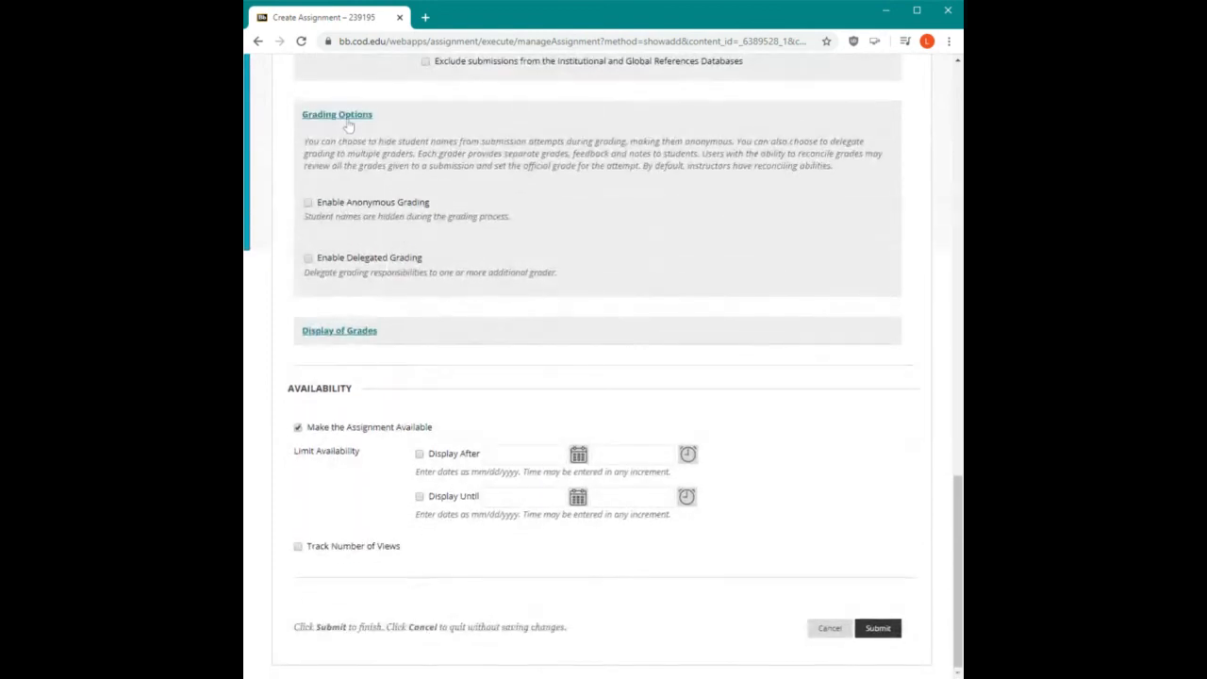
click(347, 129)
scroll(444, 296, up, 1)
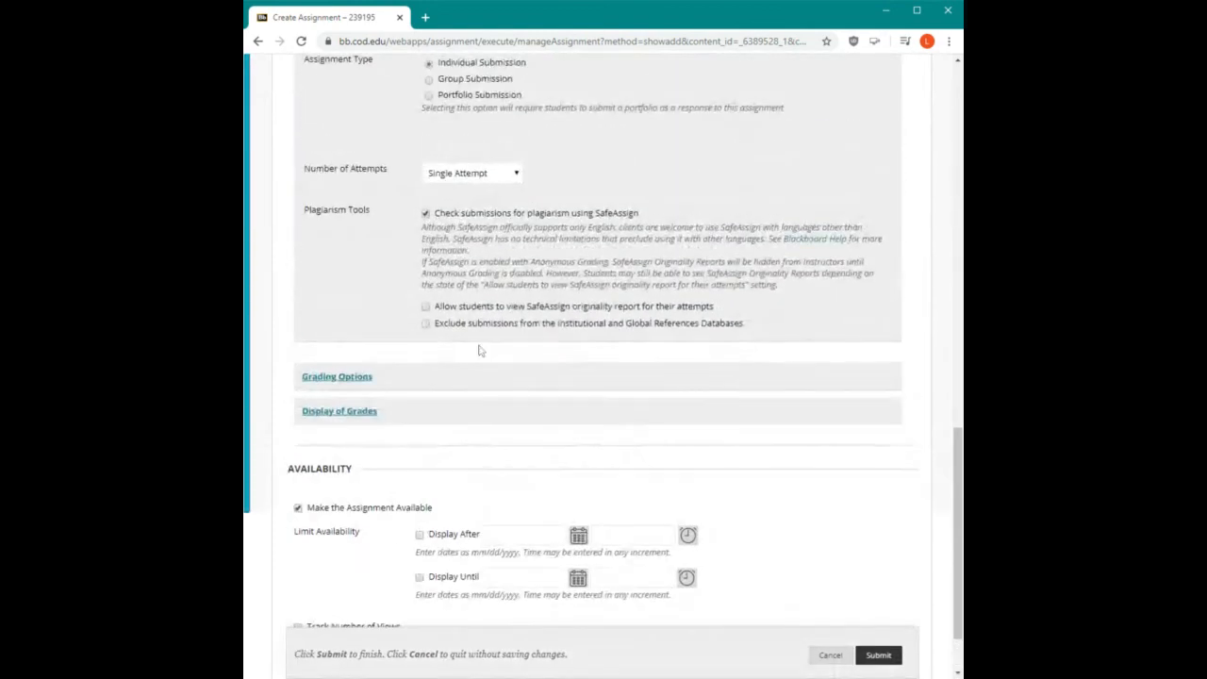
scroll(480, 351, up, 2)
click(364, 121)
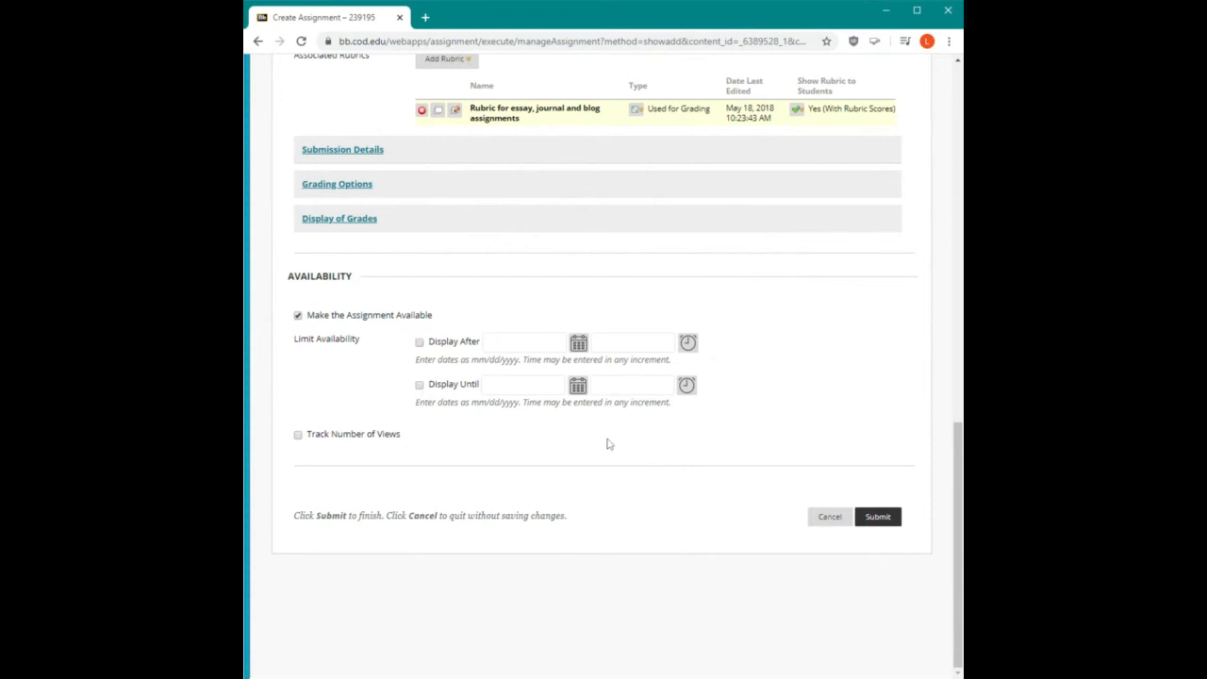
click(874, 526)
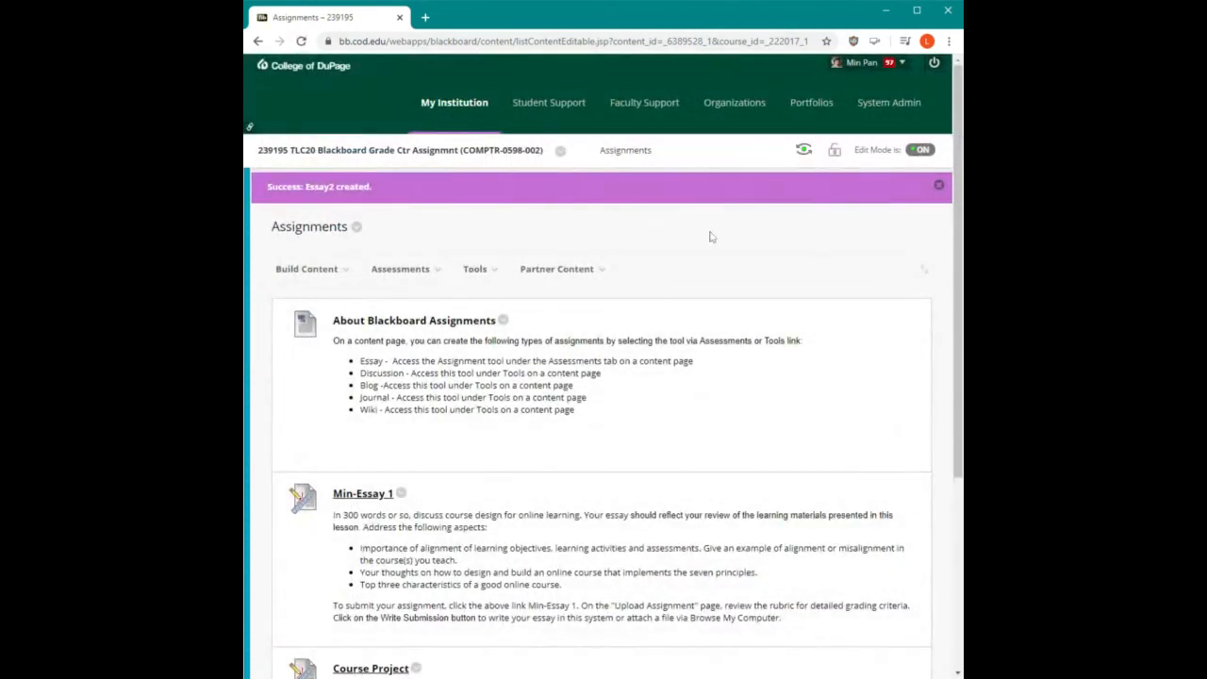
- Look over the items on the Assignments page, reveal the course menu and open the course's Discussions page
scroll(538, 446, down, 2)
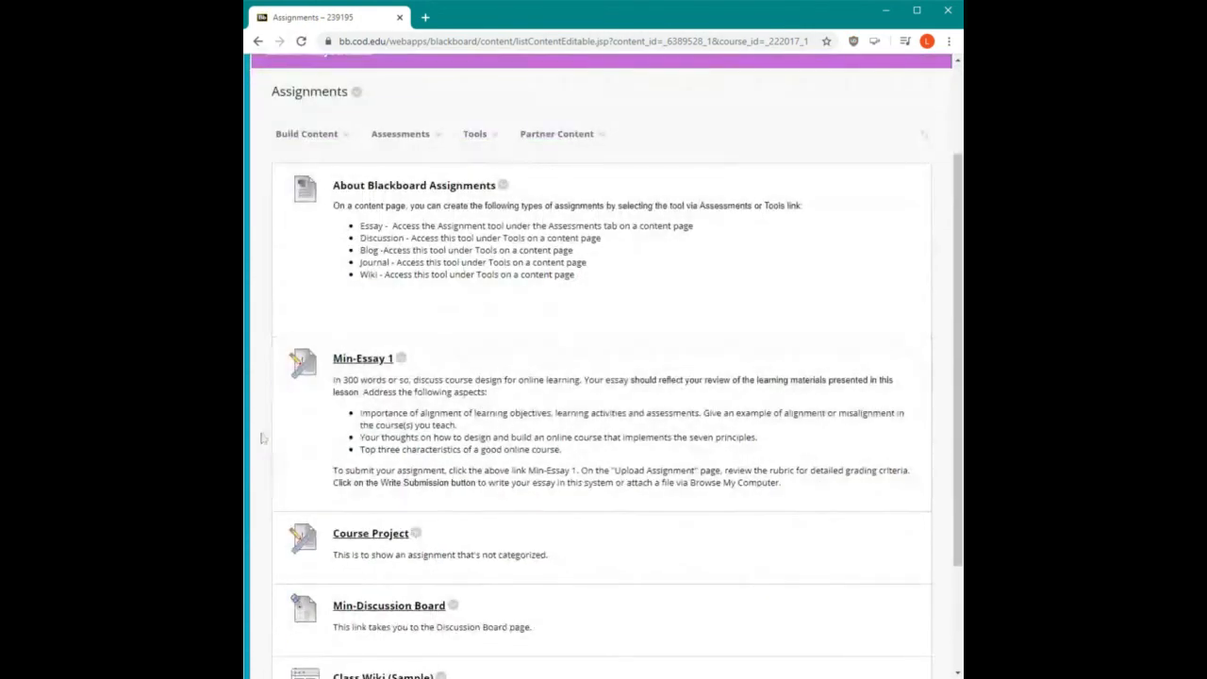
click(253, 379)
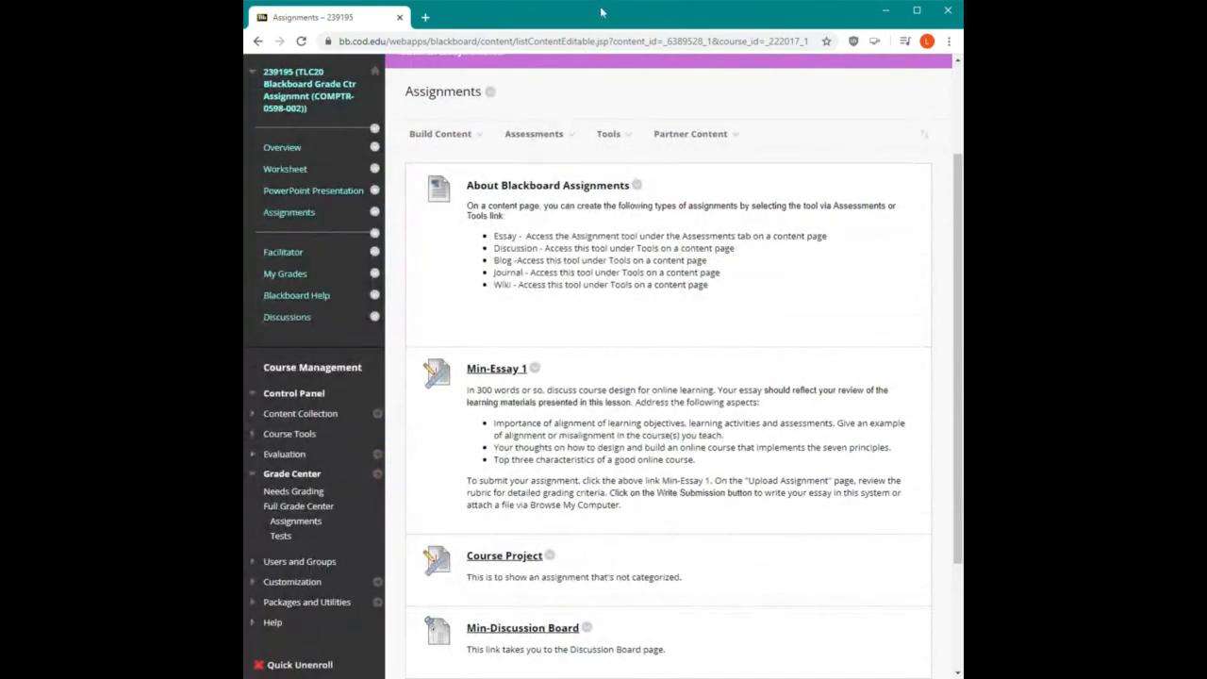
scroll(716, 528, down, 2)
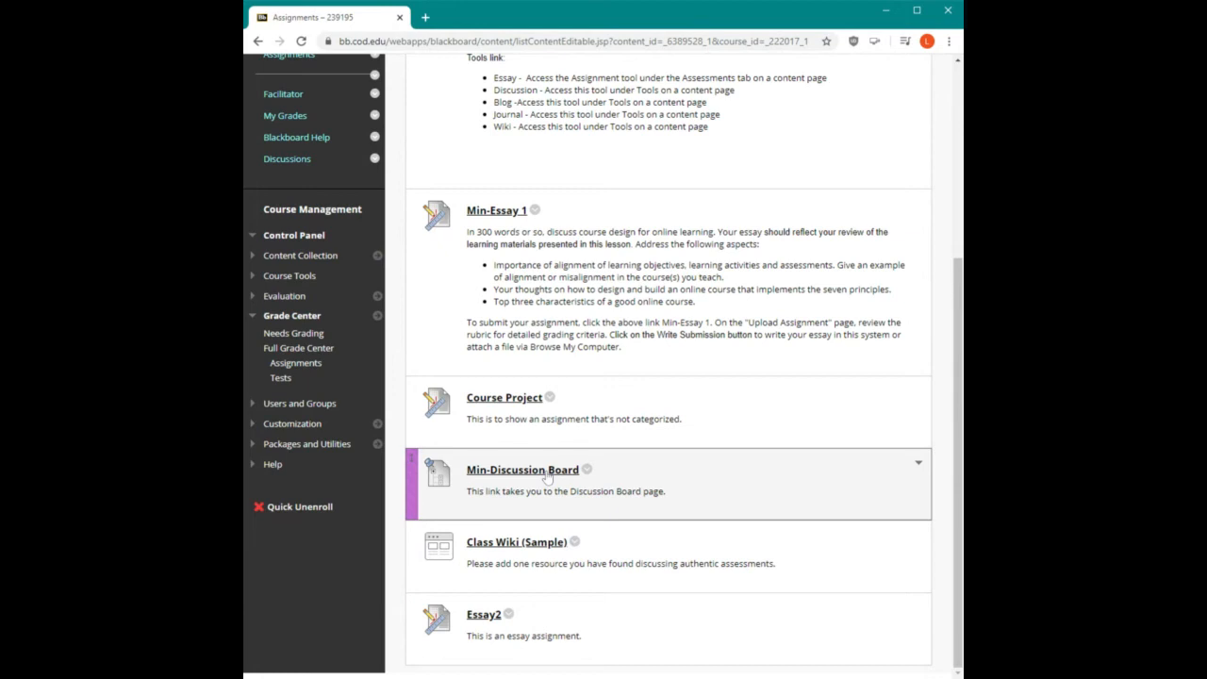
click(278, 162)
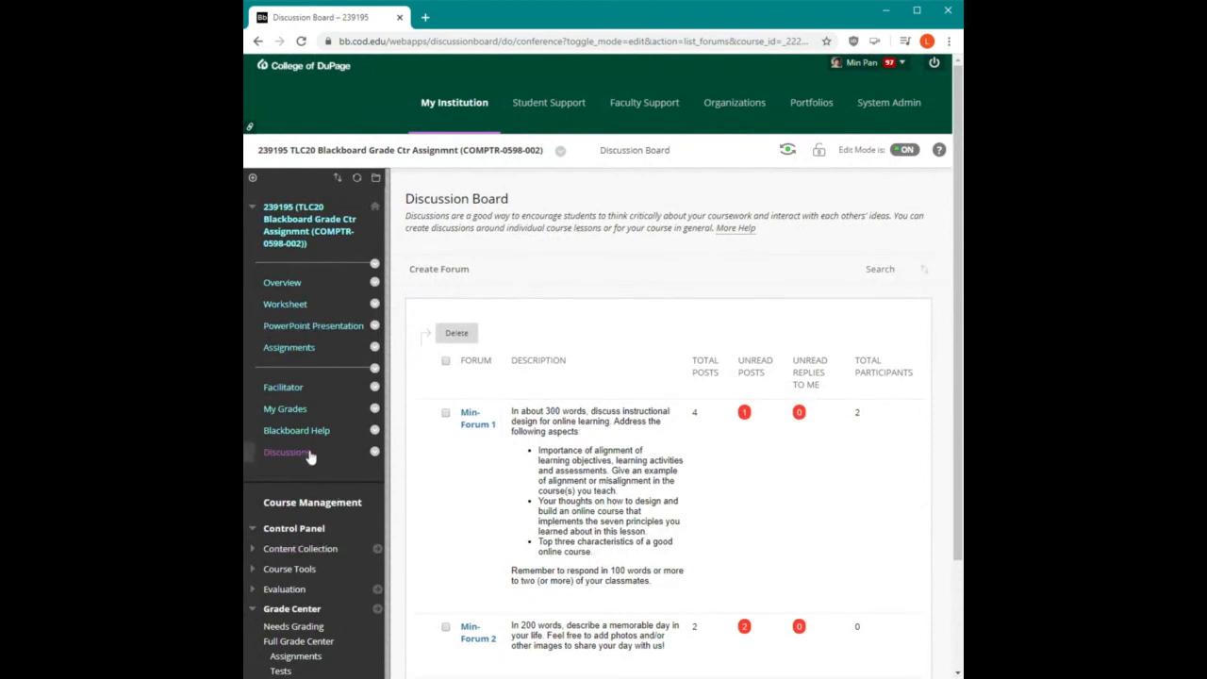
- Return to the Assignments page and open the discussion board through its Min-Discussion Board link
click(323, 355)
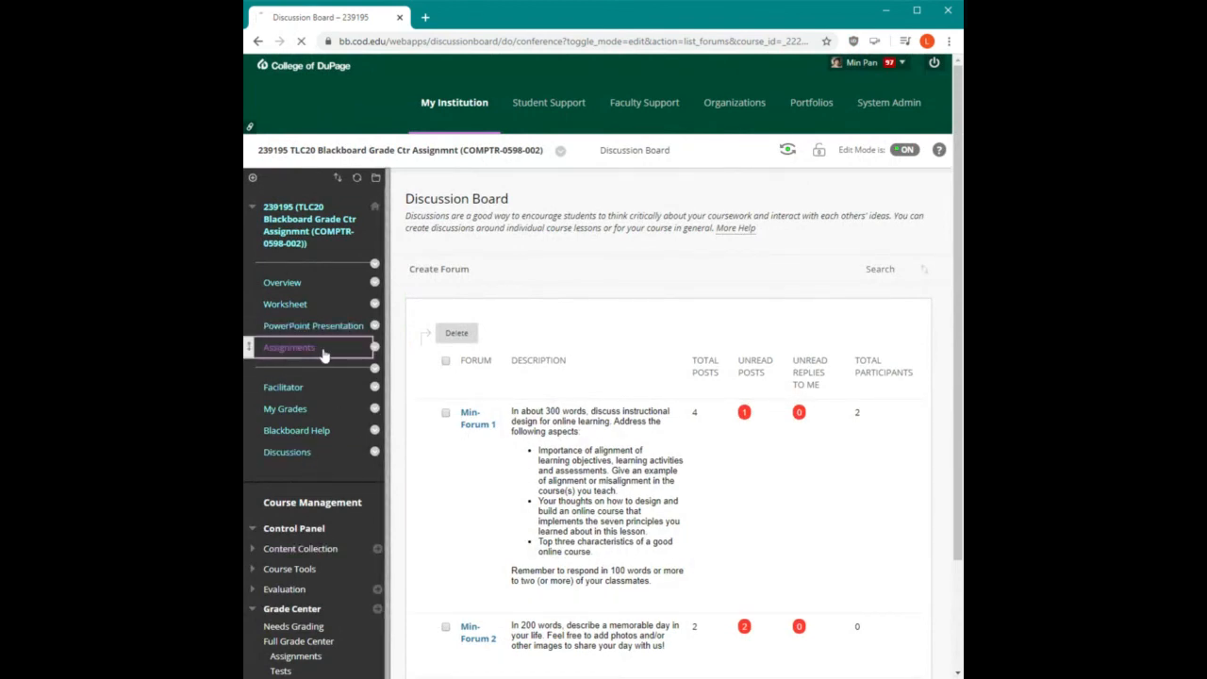
scroll(503, 508, down, 2)
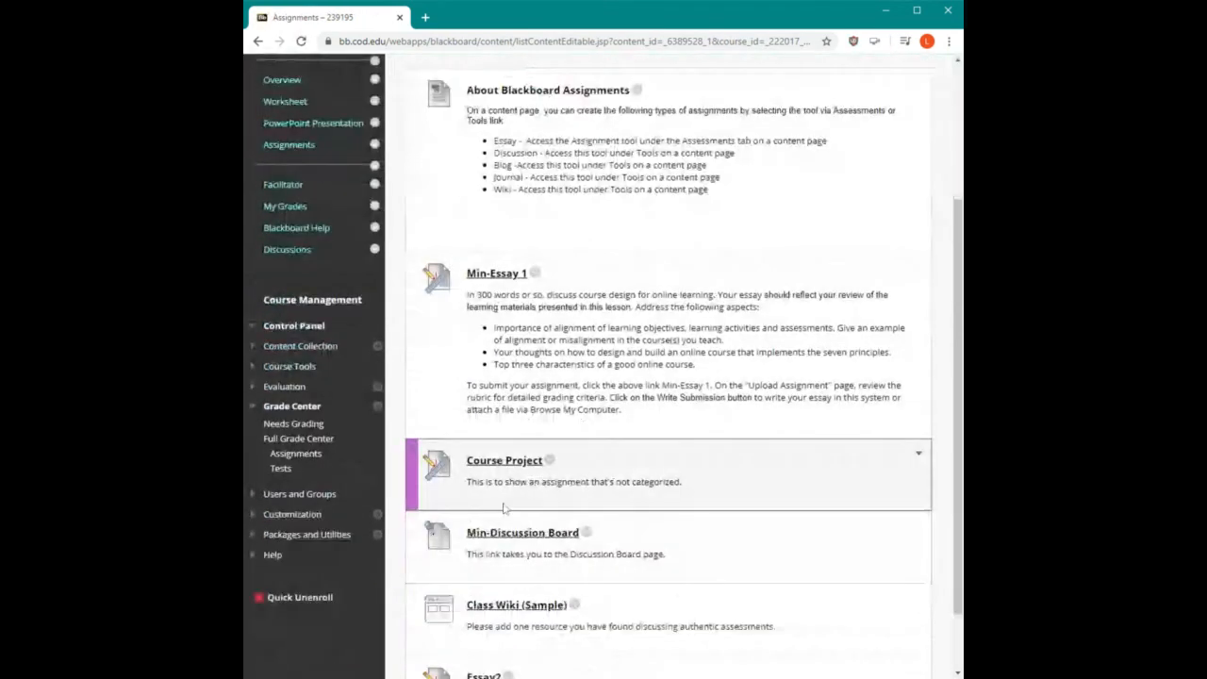
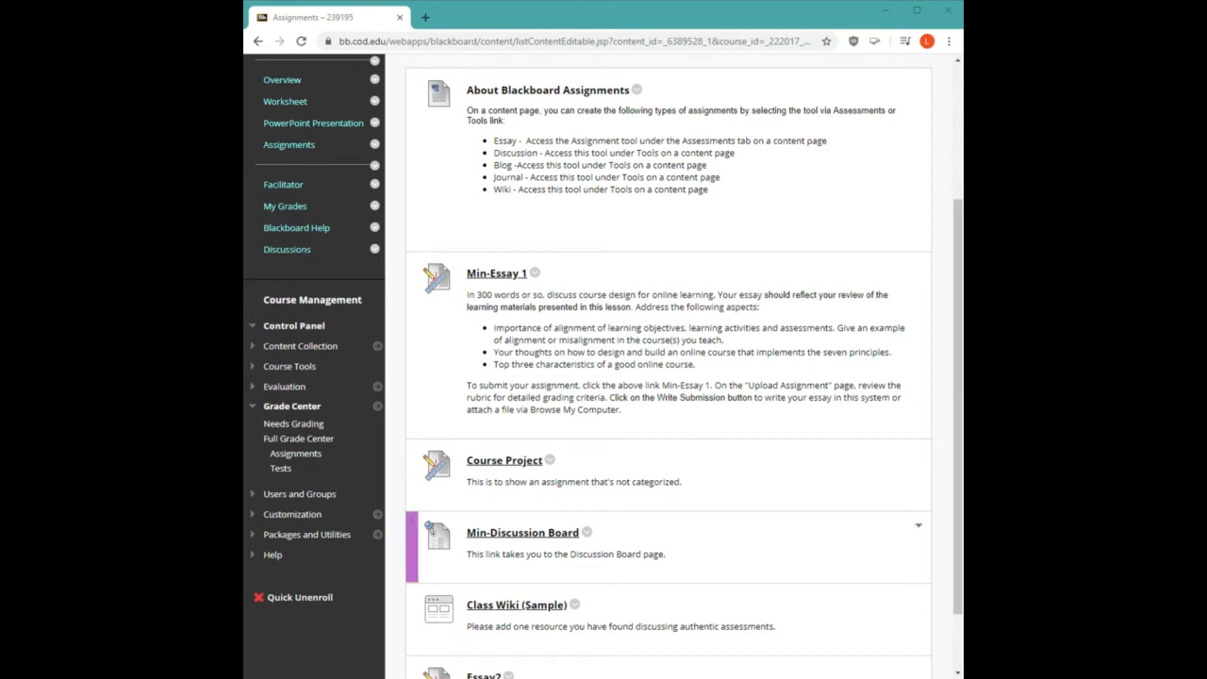
scroll(660, 462, down, 1)
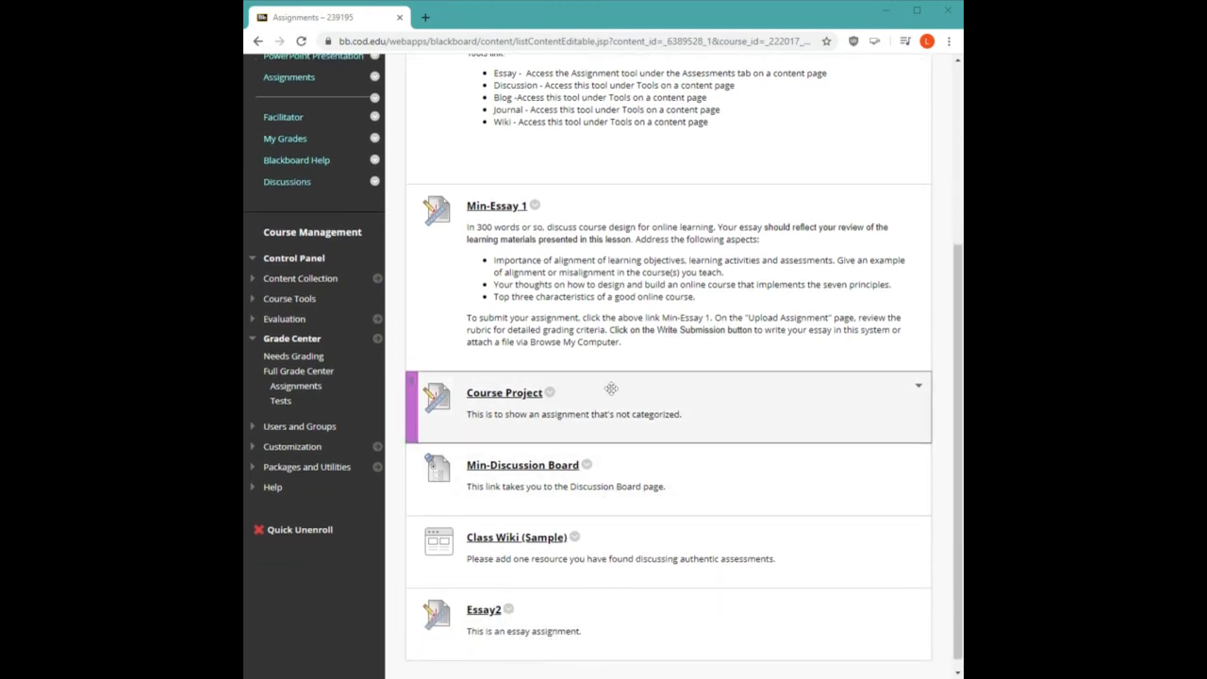
scroll(613, 387, down, 1)
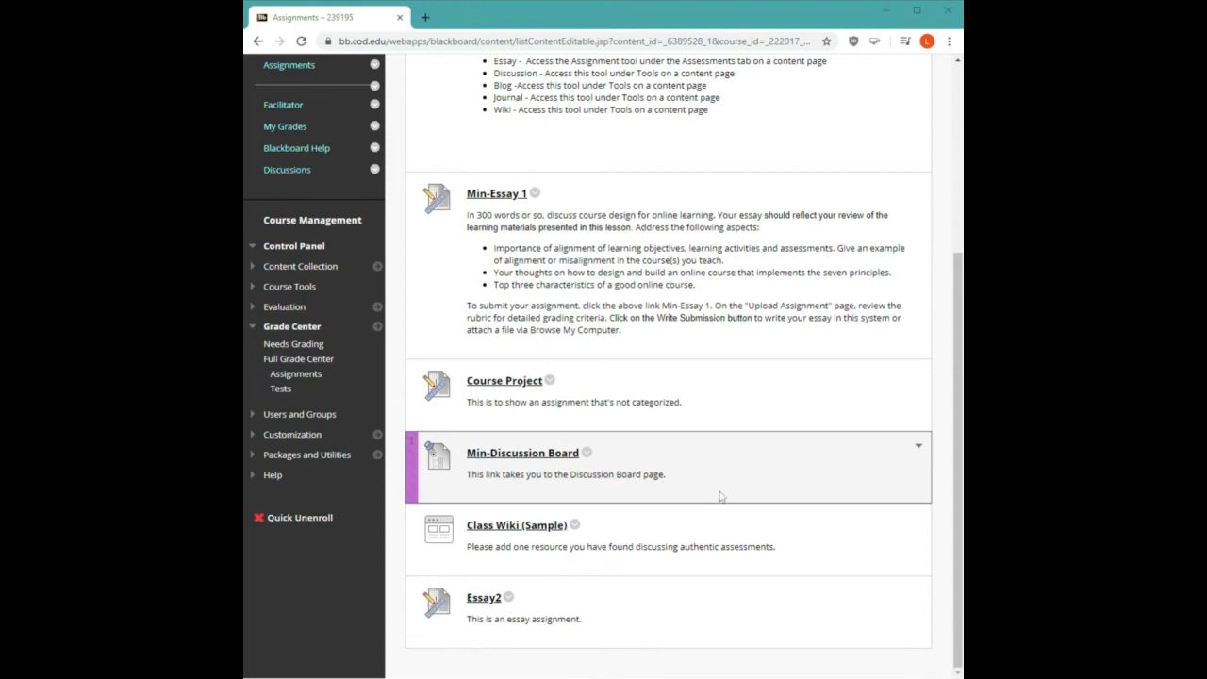
click(505, 456)
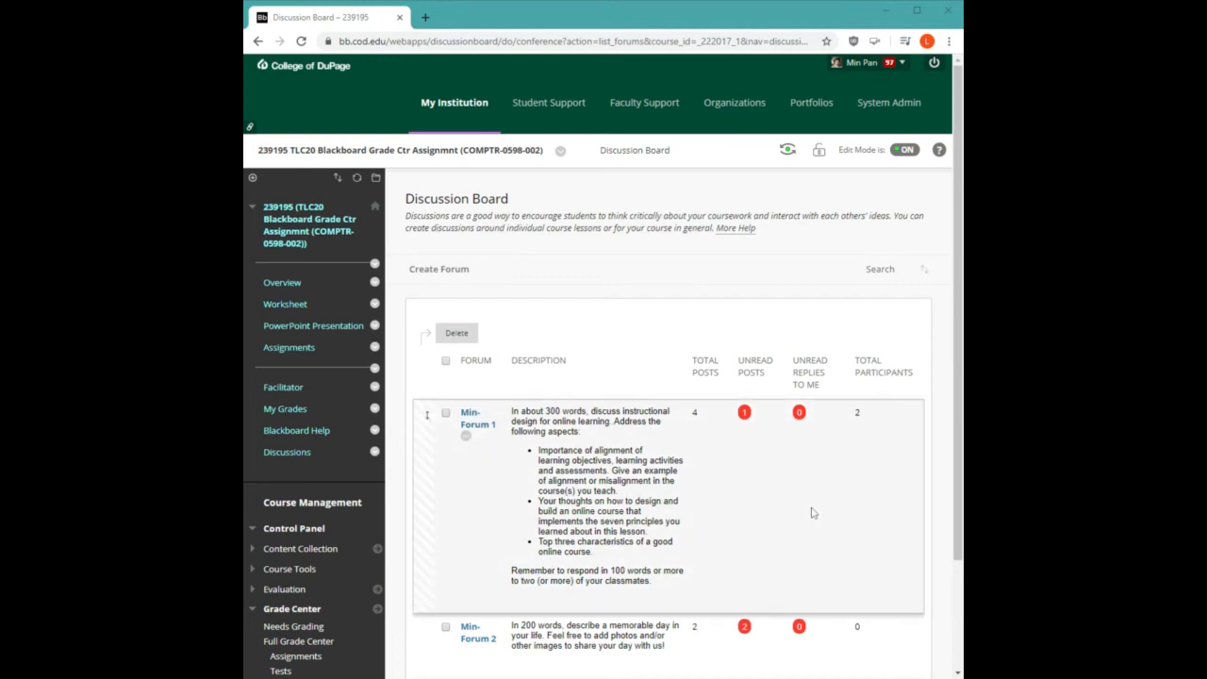
drag(852, 502, 908, 492)
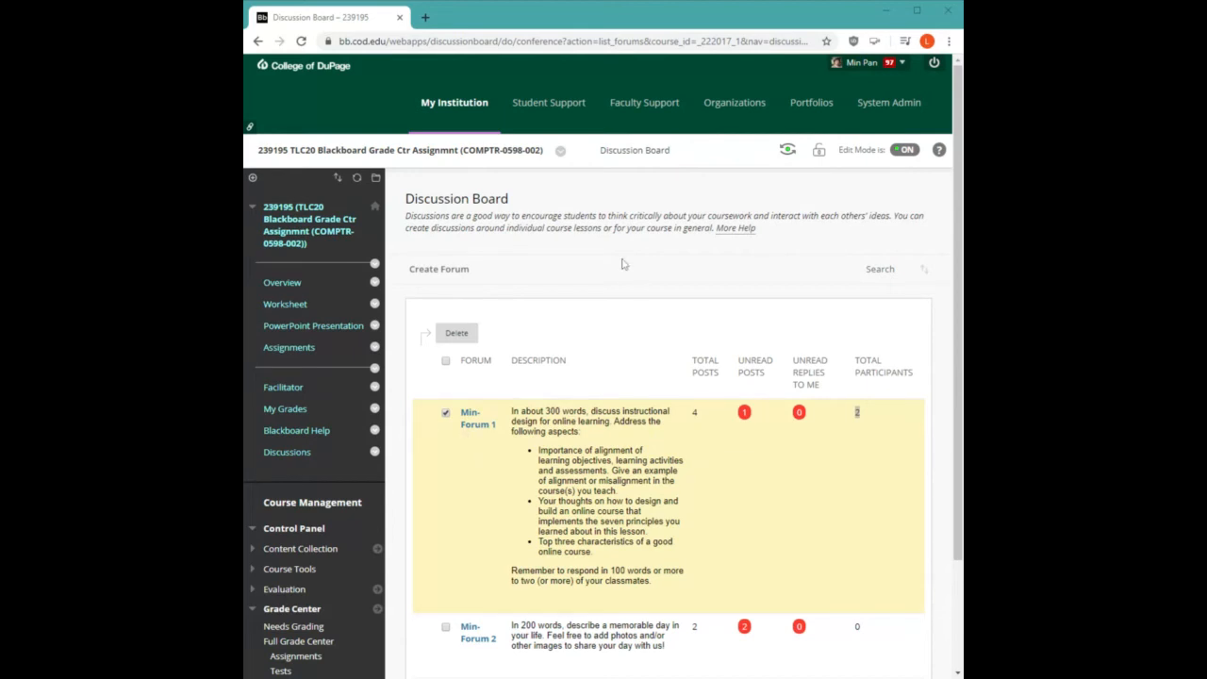
- Start creating a new discussion forum and name it Forum 3
click(430, 274)
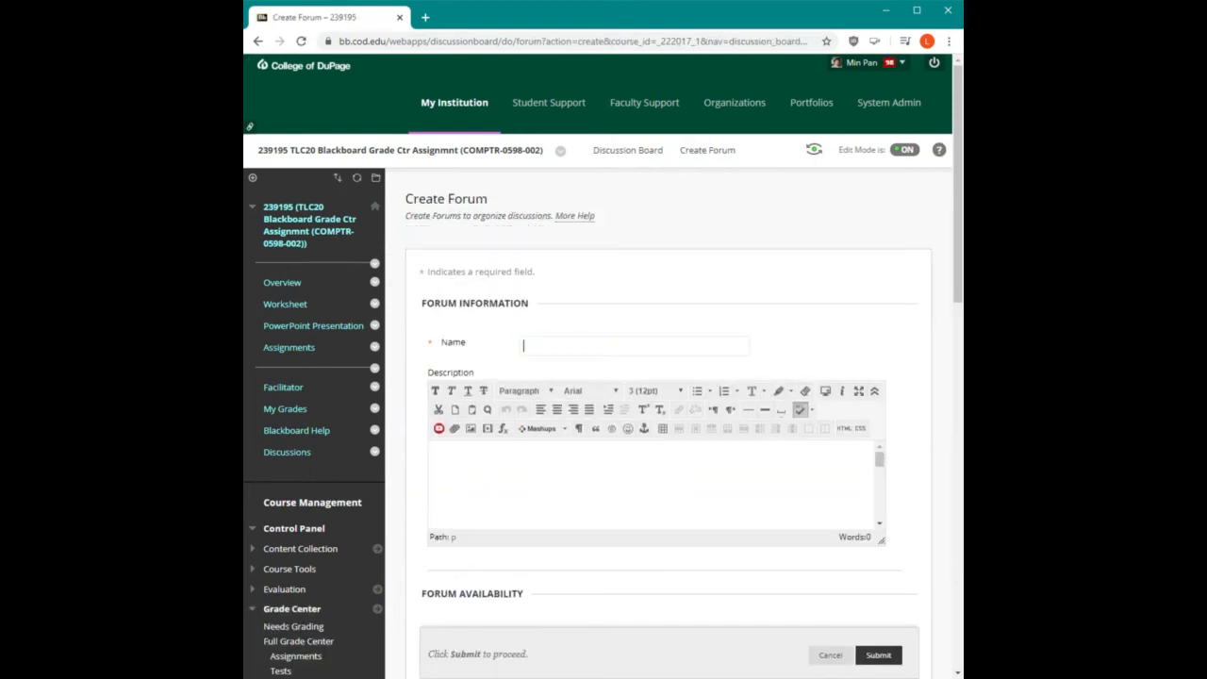
text(Forum3)
key(Tab)
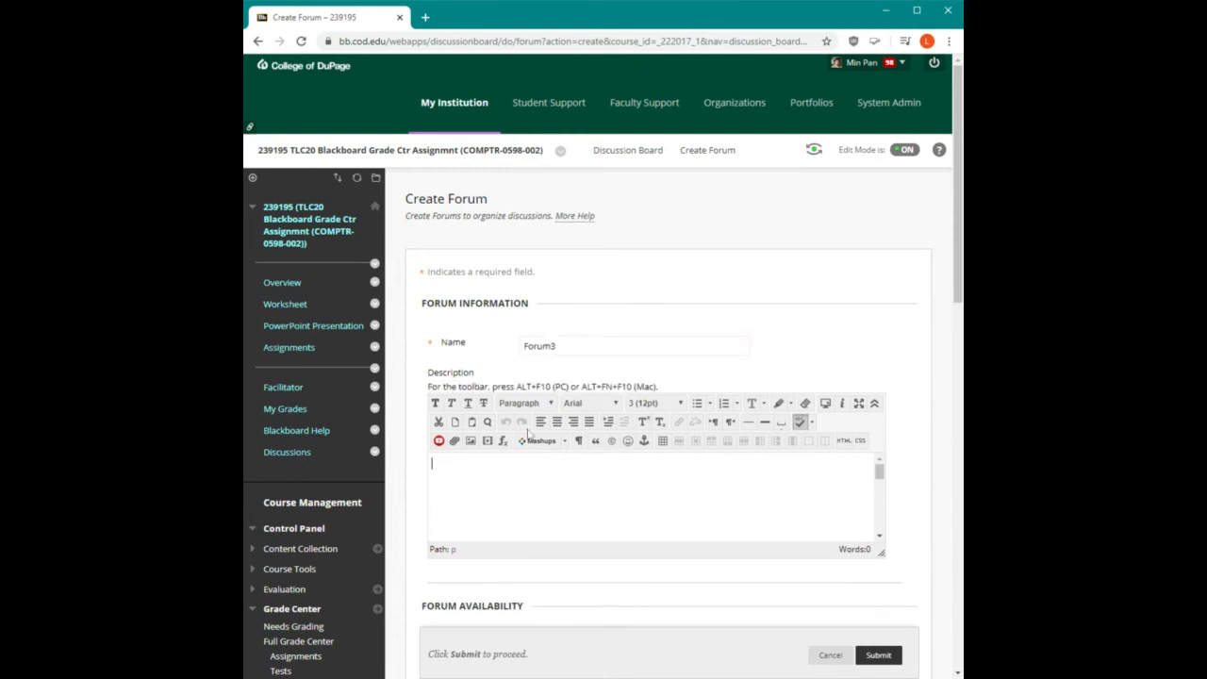
click(552, 346)
click(465, 461)
scroll(651, 498, down, 1)
drag(885, 563, 885, 572)
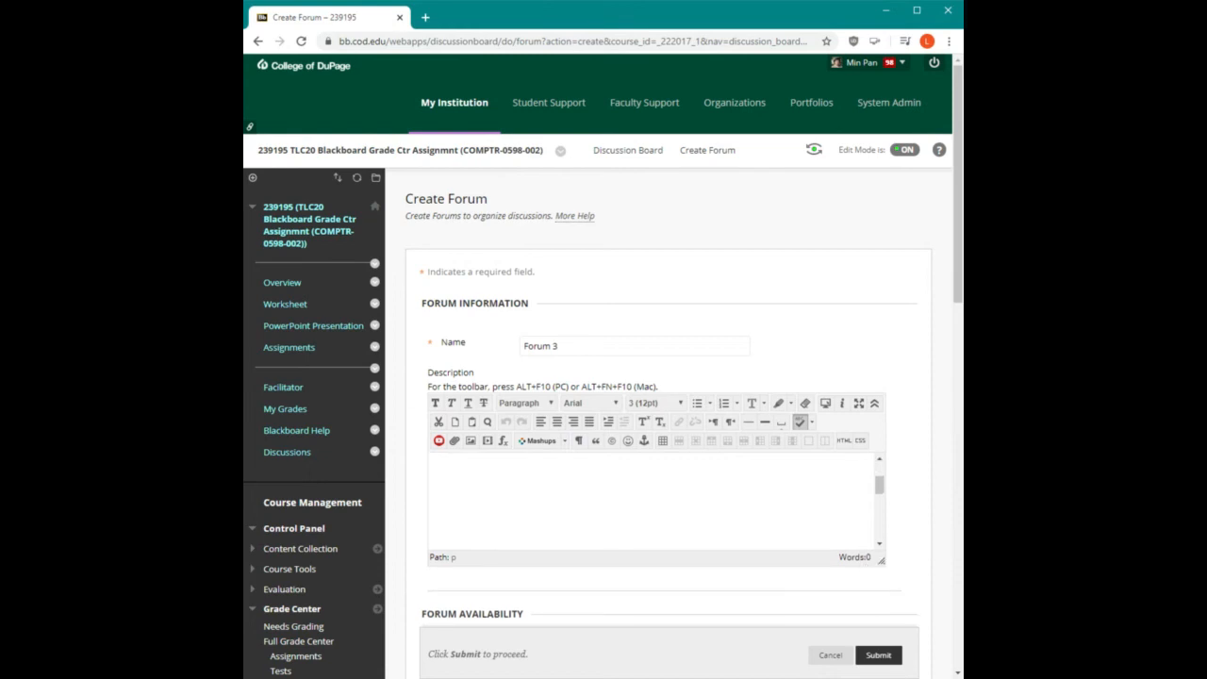
- Enter "Blah" as the forum's description
scroll(727, 427, down, 3)
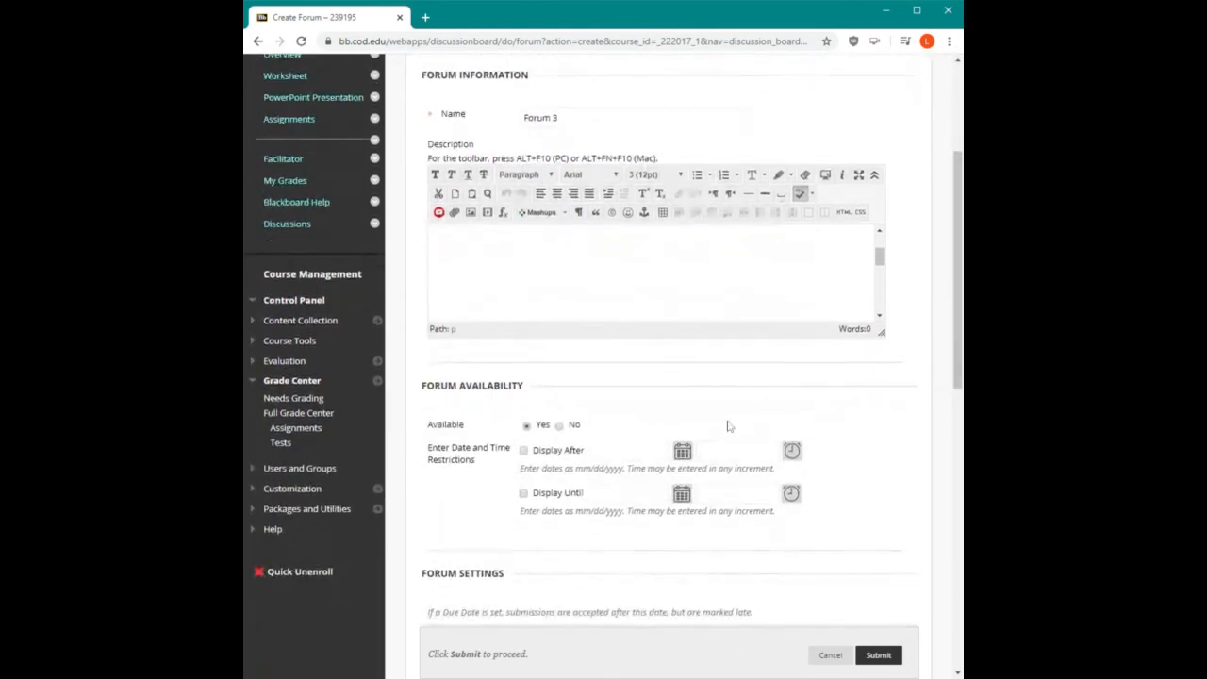
scroll(604, 274, up, 1)
scroll(604, 358, up, 2)
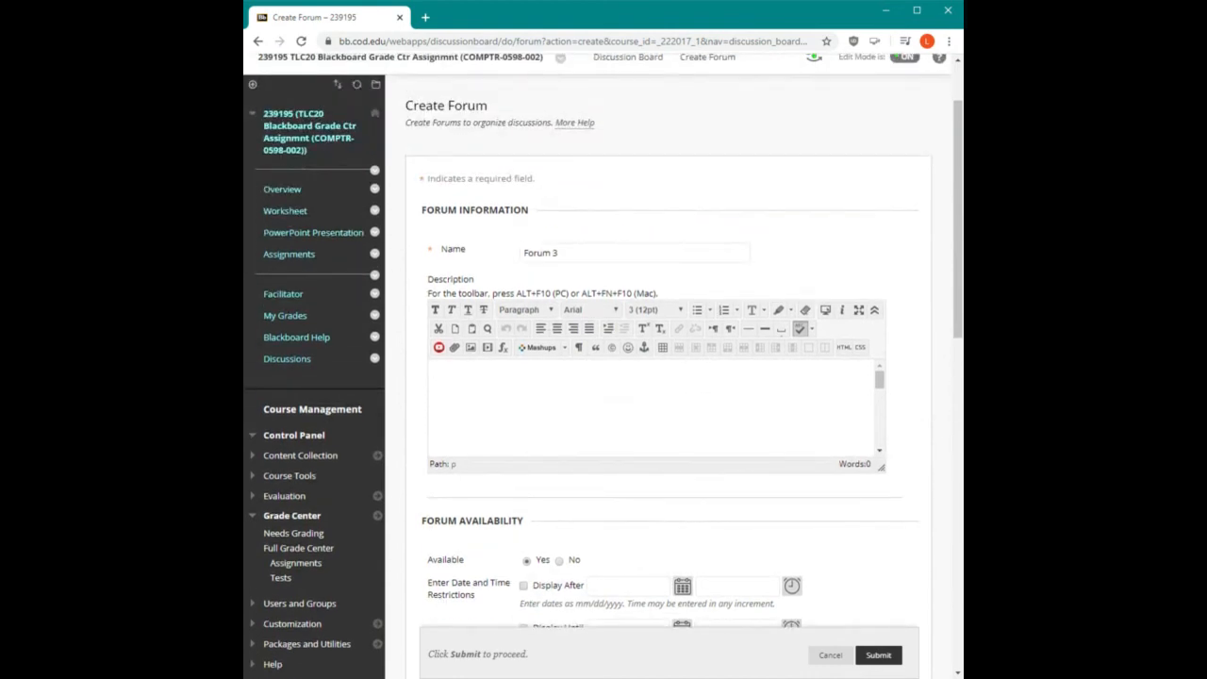
text(Blah)
scroll(555, 517, up, 1)
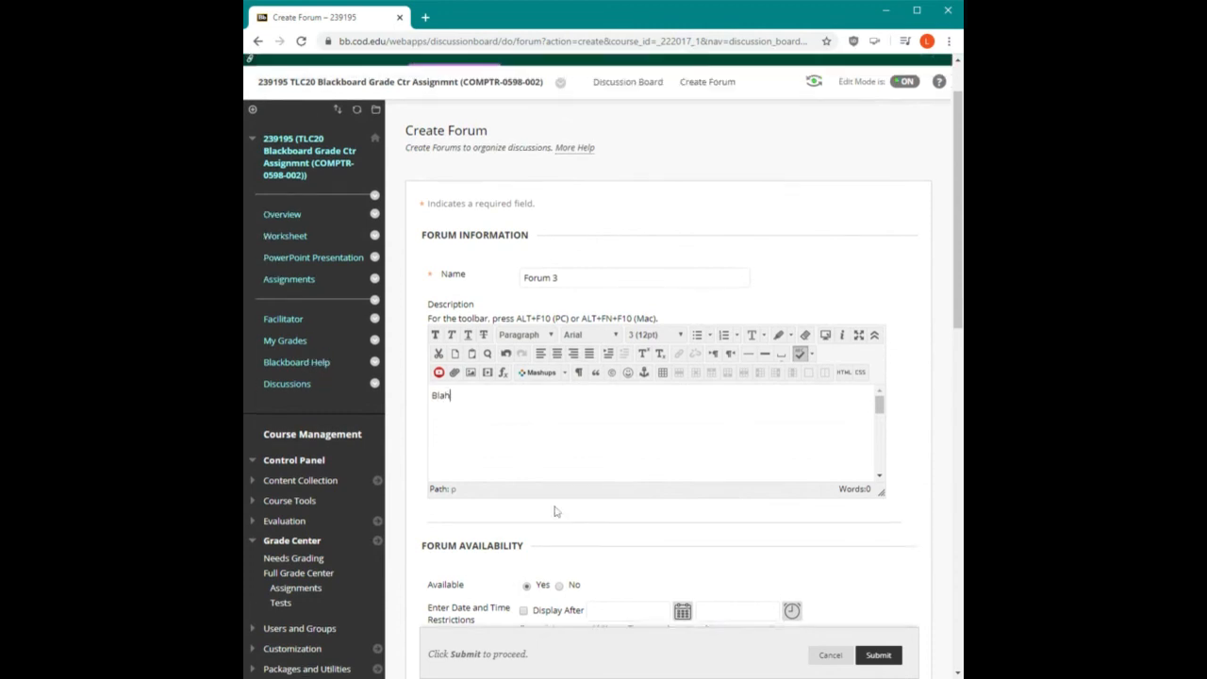
- In Forum Settings, require participants to create a thread in order to view other threads in the forum
scroll(558, 511, down, 1)
scroll(588, 469, down, 3)
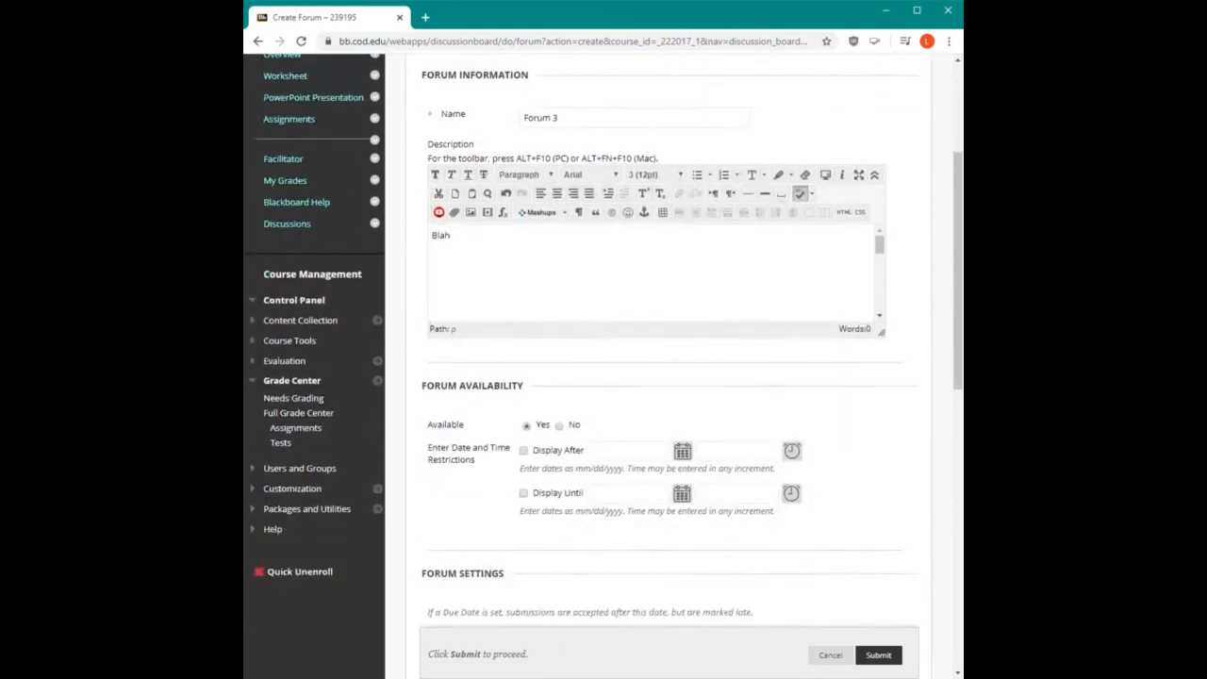
scroll(663, 412, down, 5)
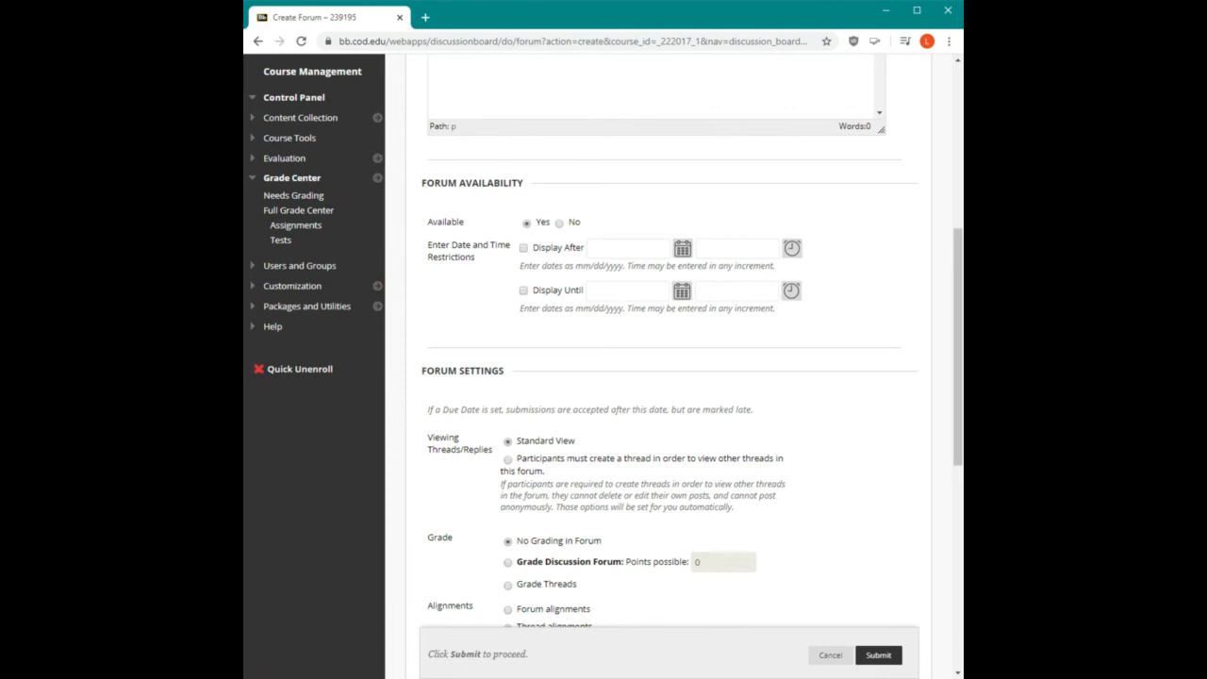
click(509, 460)
scroll(692, 434, down, 1)
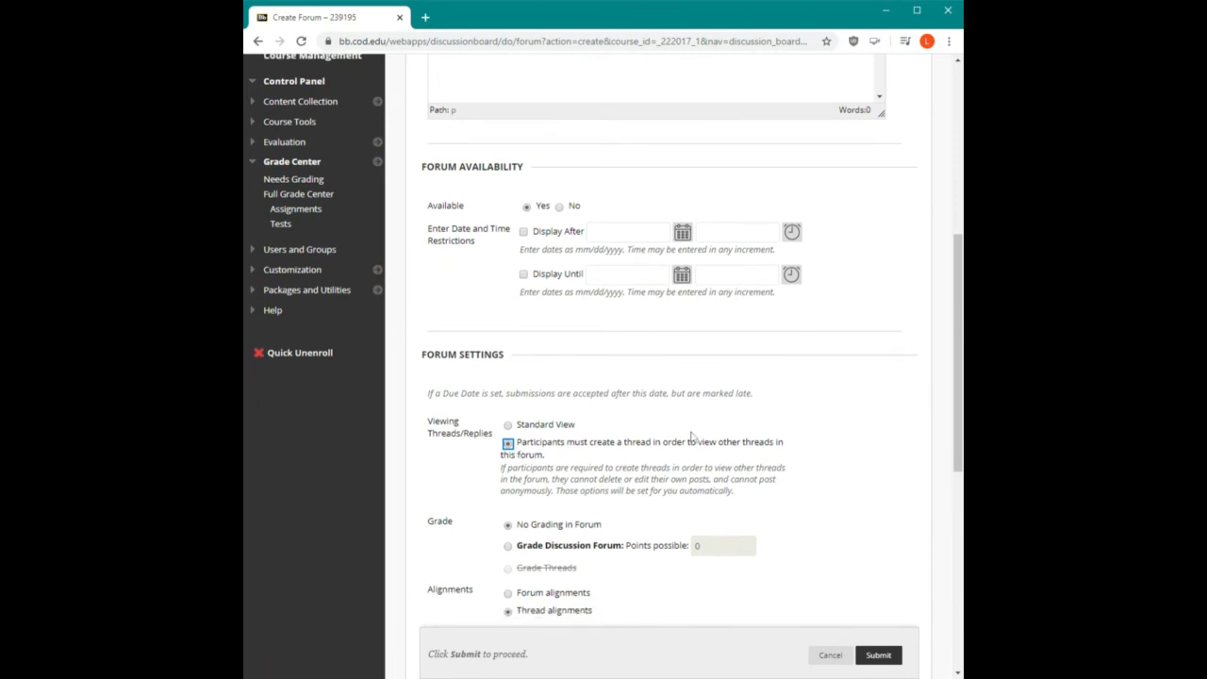
- Enable grading for the discussion forum, dismiss the options notice, and set the points possible to 20
scroll(692, 434, down, 1)
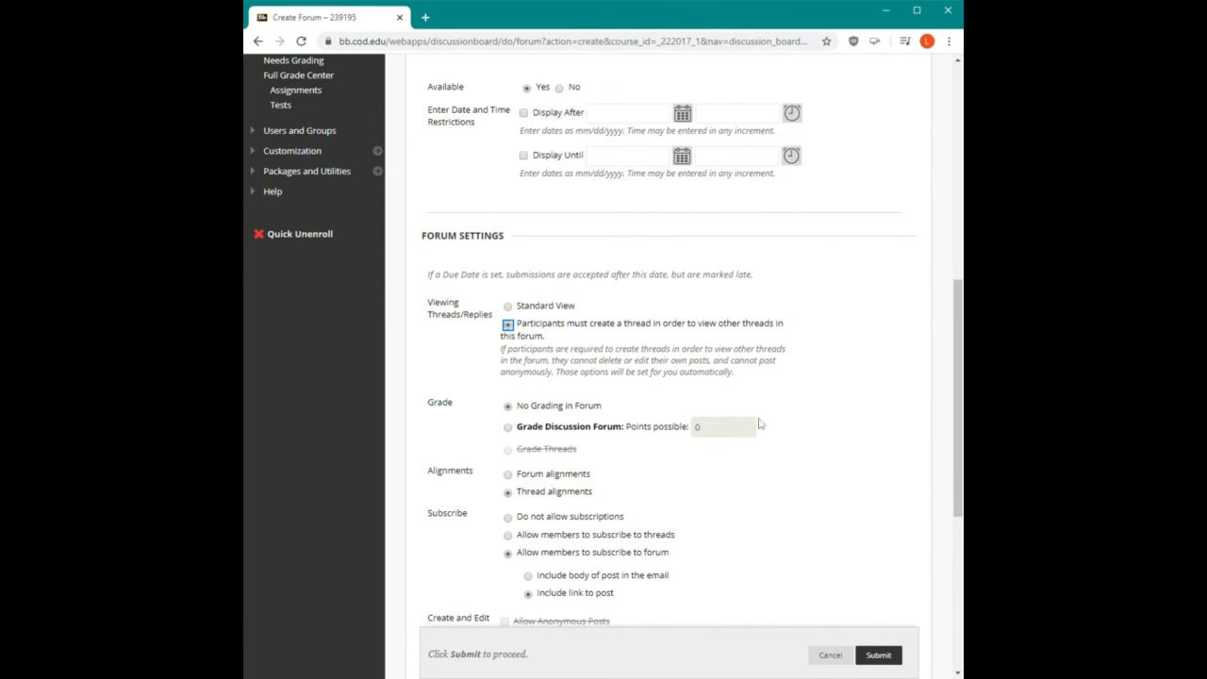
click(507, 428)
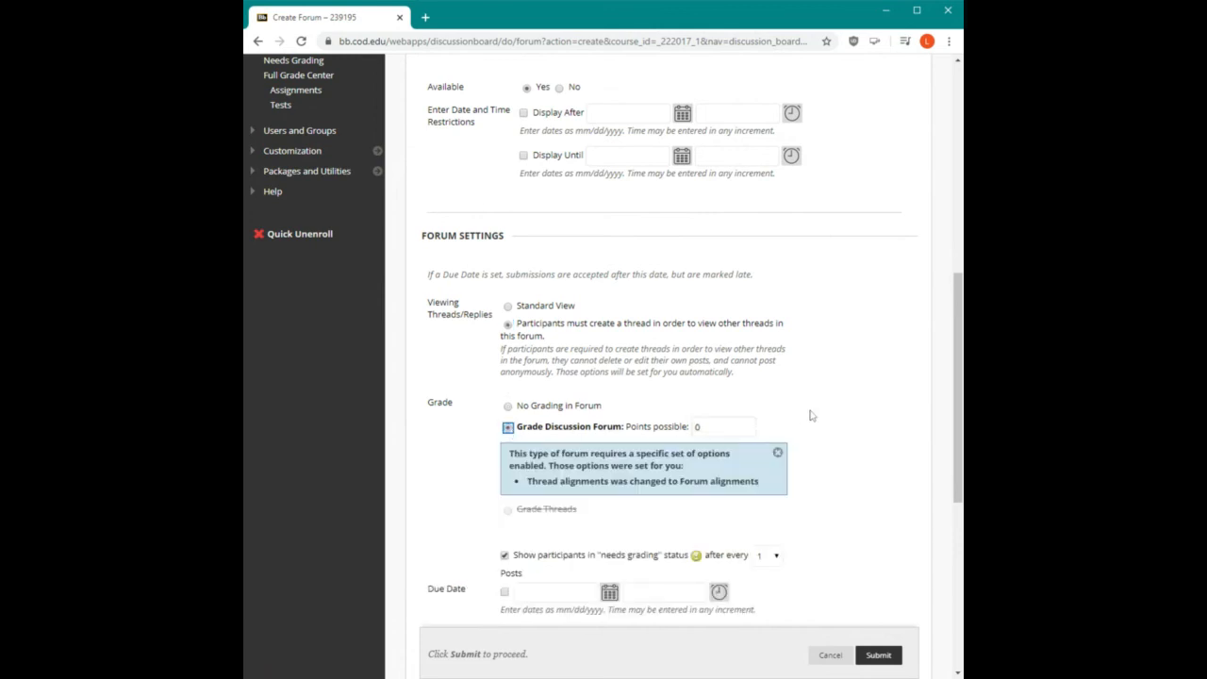
scroll(811, 415, down, 2)
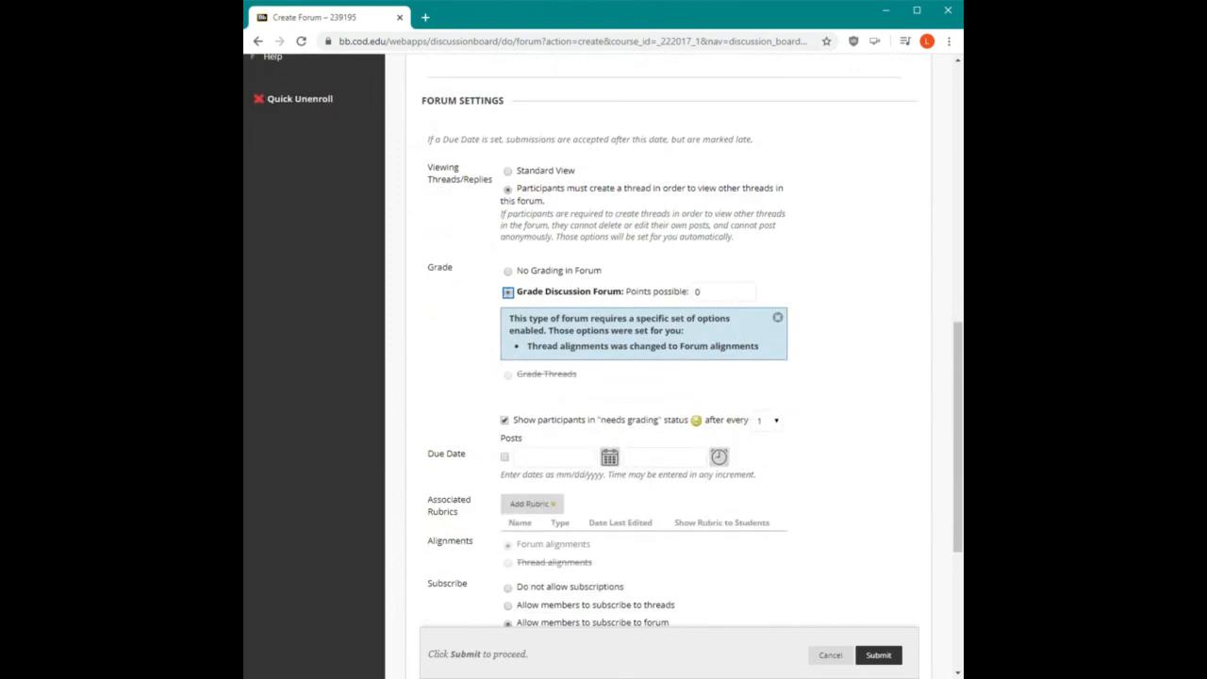
click(780, 320)
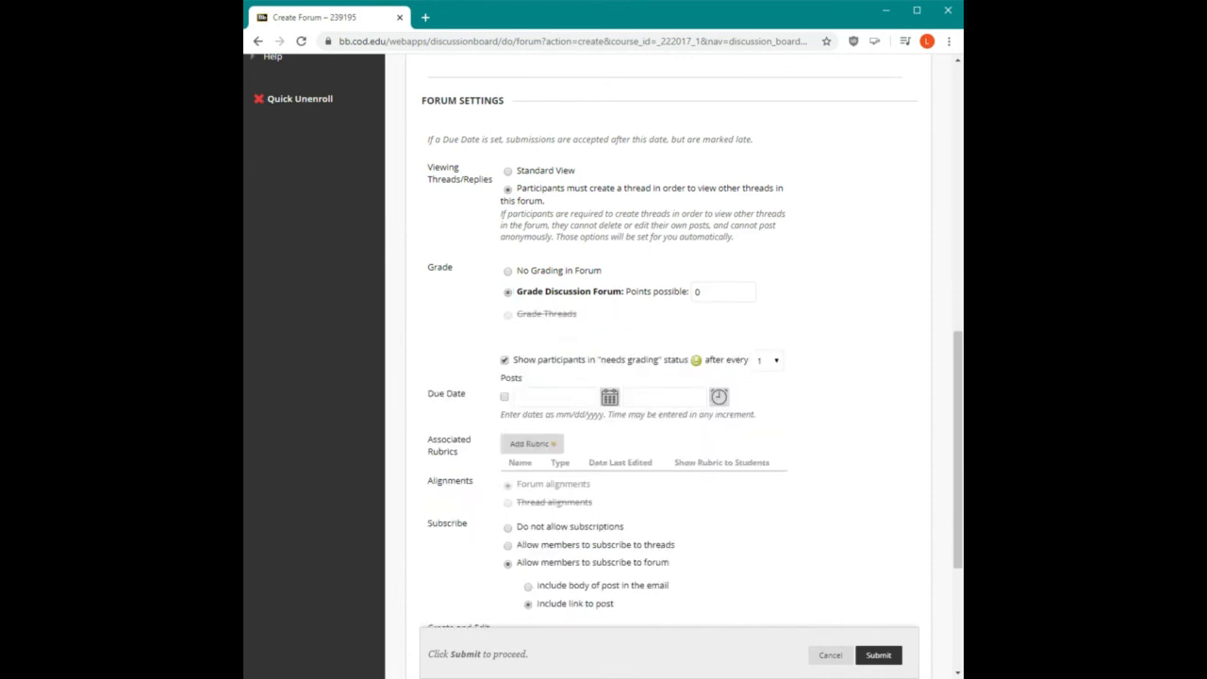
double_click(698, 291)
text(20)
click(720, 325)
- Set participants to show in "needs grading" status after every 2 posts
click(753, 354)
click(779, 361)
click(763, 372)
scroll(844, 361, down, 1)
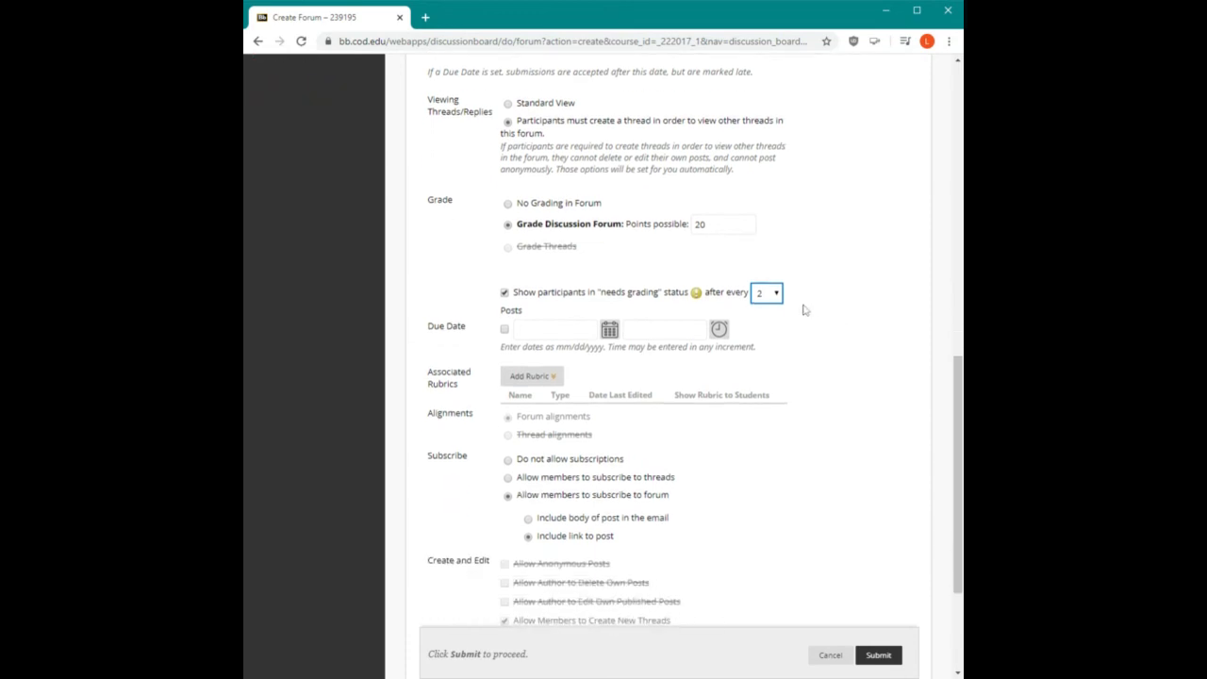
- Set participants to show in "needs grading" status after every 1 post
click(700, 299)
click(772, 307)
click(766, 307)
click(817, 295)
- Examine the choices for adding a rubric and review the subscription, create-and-edit, additional options and other forum settings
scroll(817, 292, down, 1)
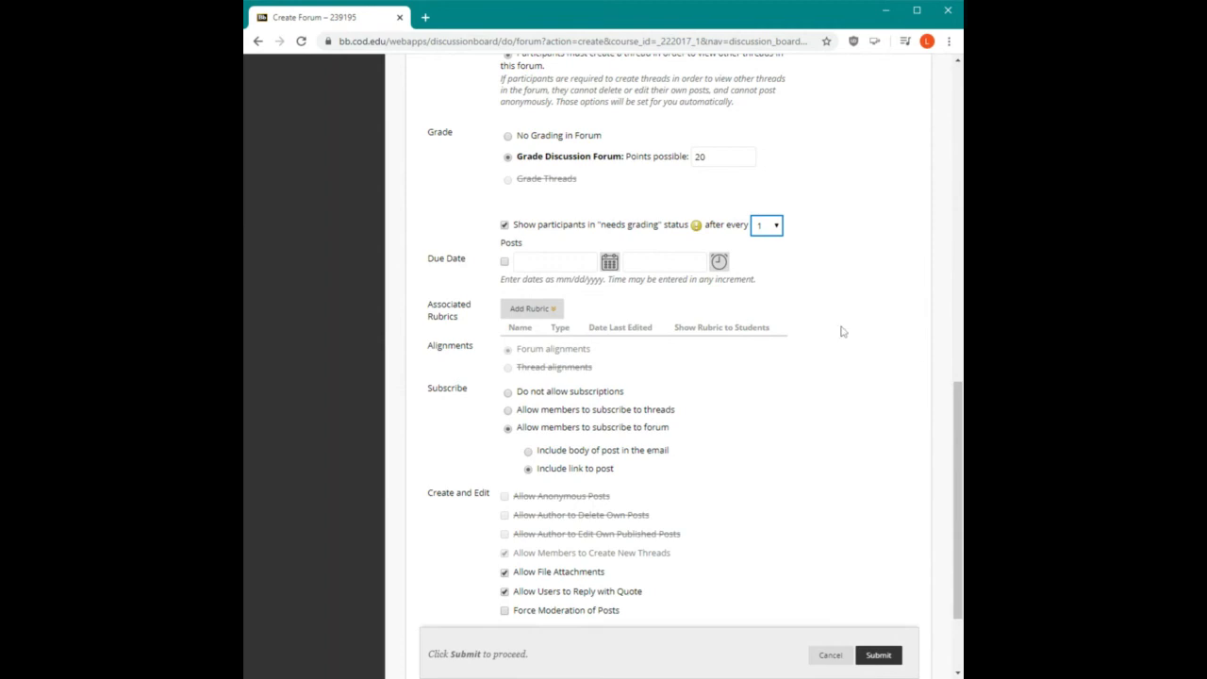
click(532, 309)
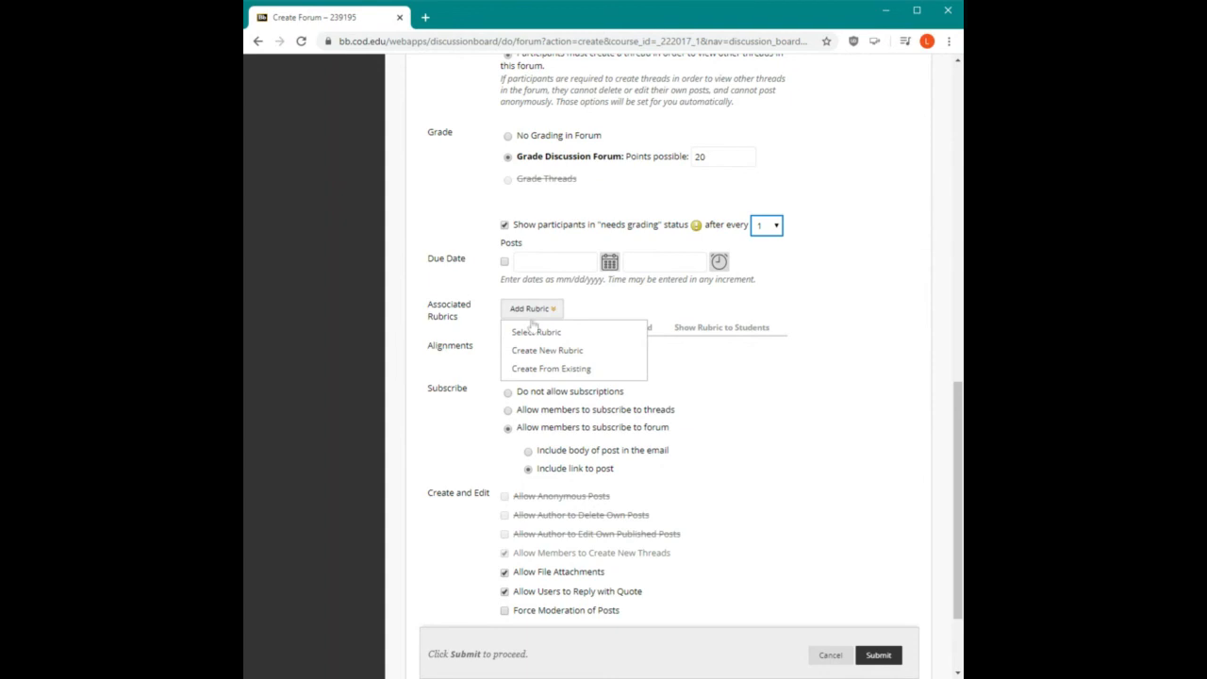
scroll(795, 368, down, 1)
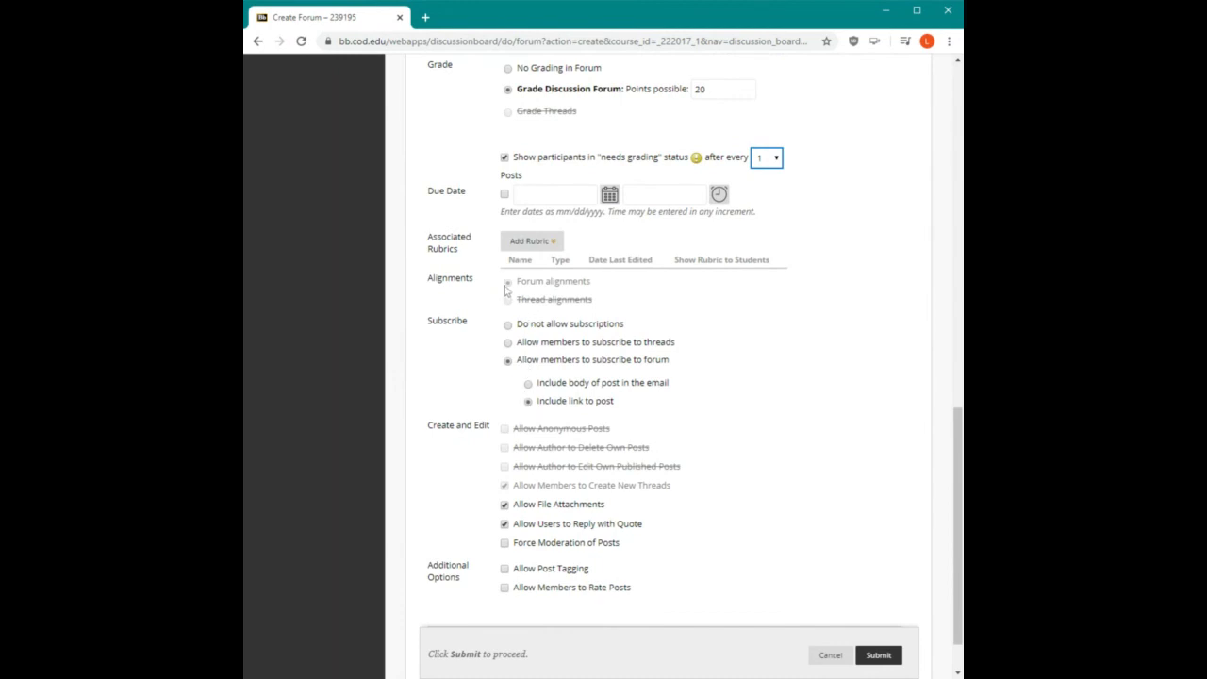
scroll(529, 474, down, 1)
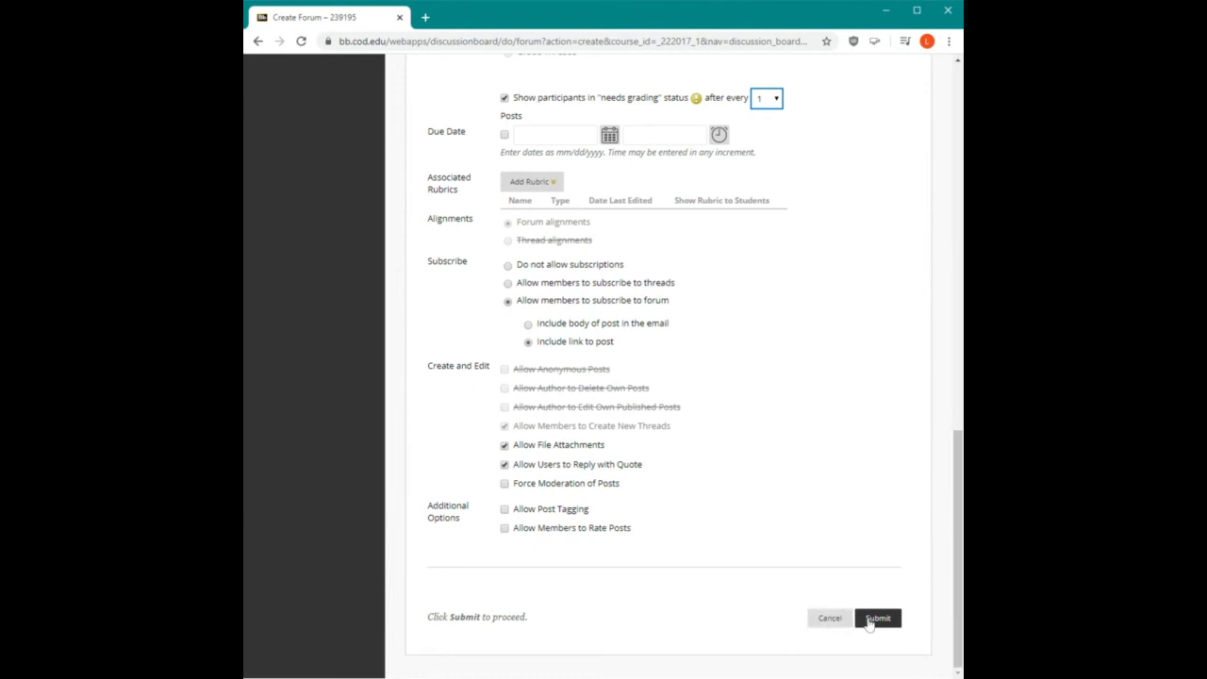
scroll(749, 409, up, 10)
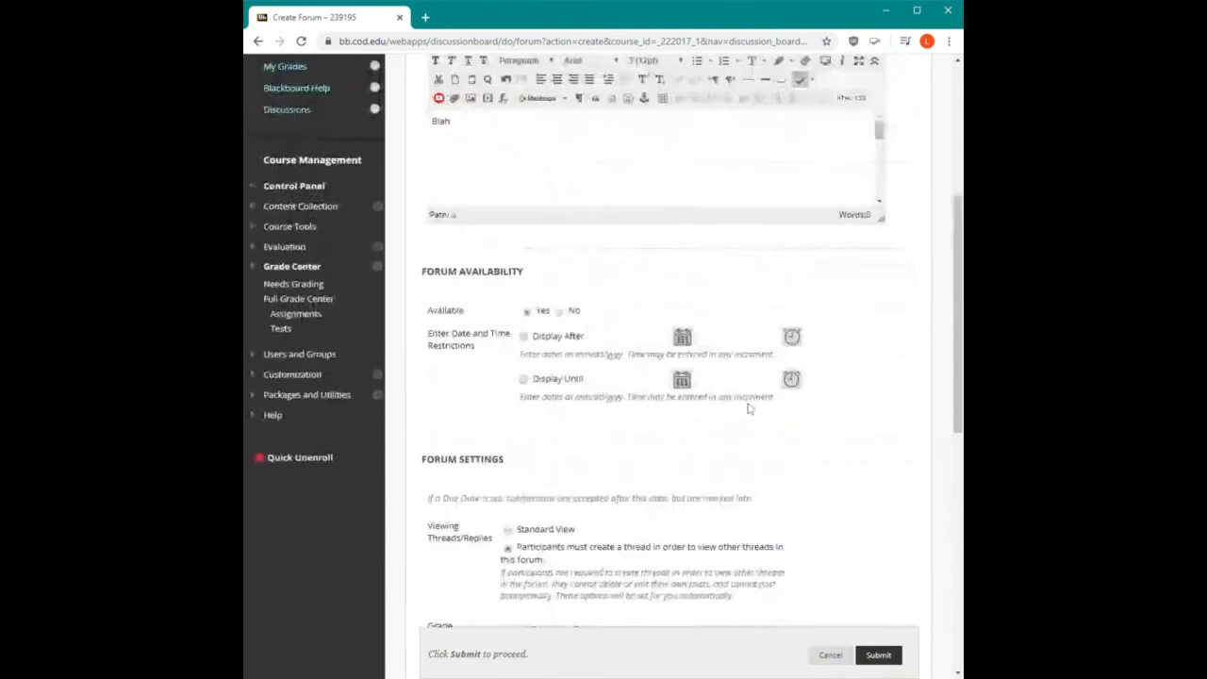
scroll(749, 409, up, 5)
scroll(748, 407, down, 6)
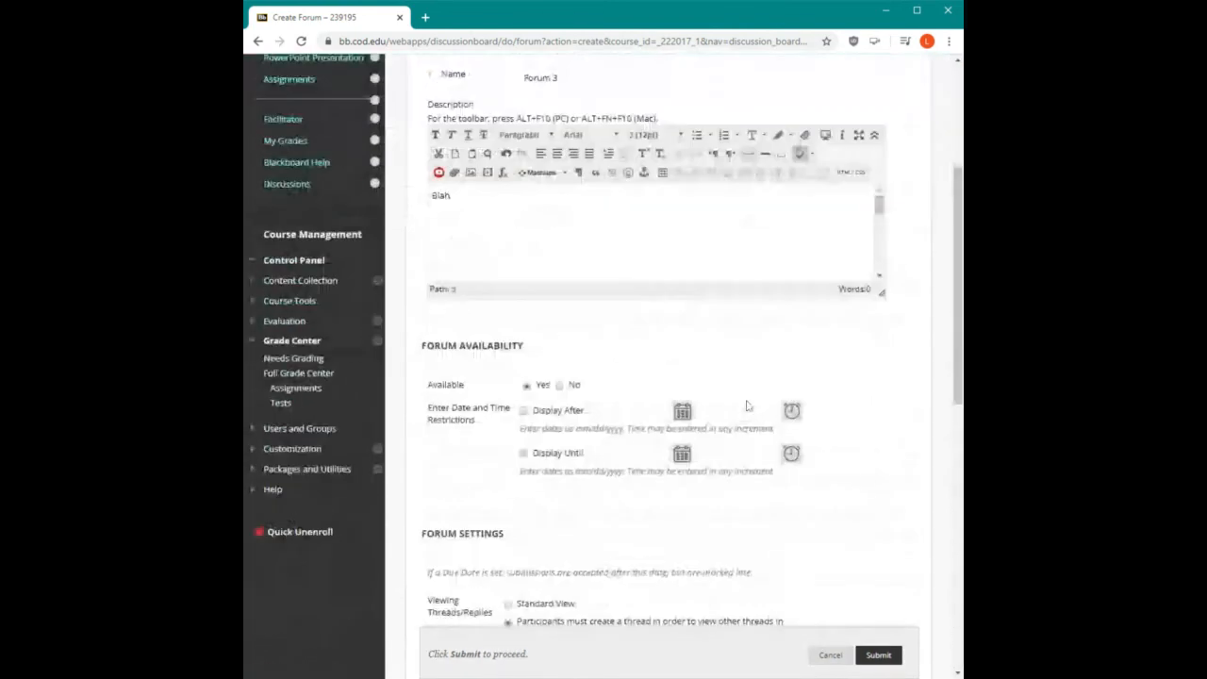
- Review the forum settings once more and submit the new discussion forum
scroll(748, 406, down, 8)
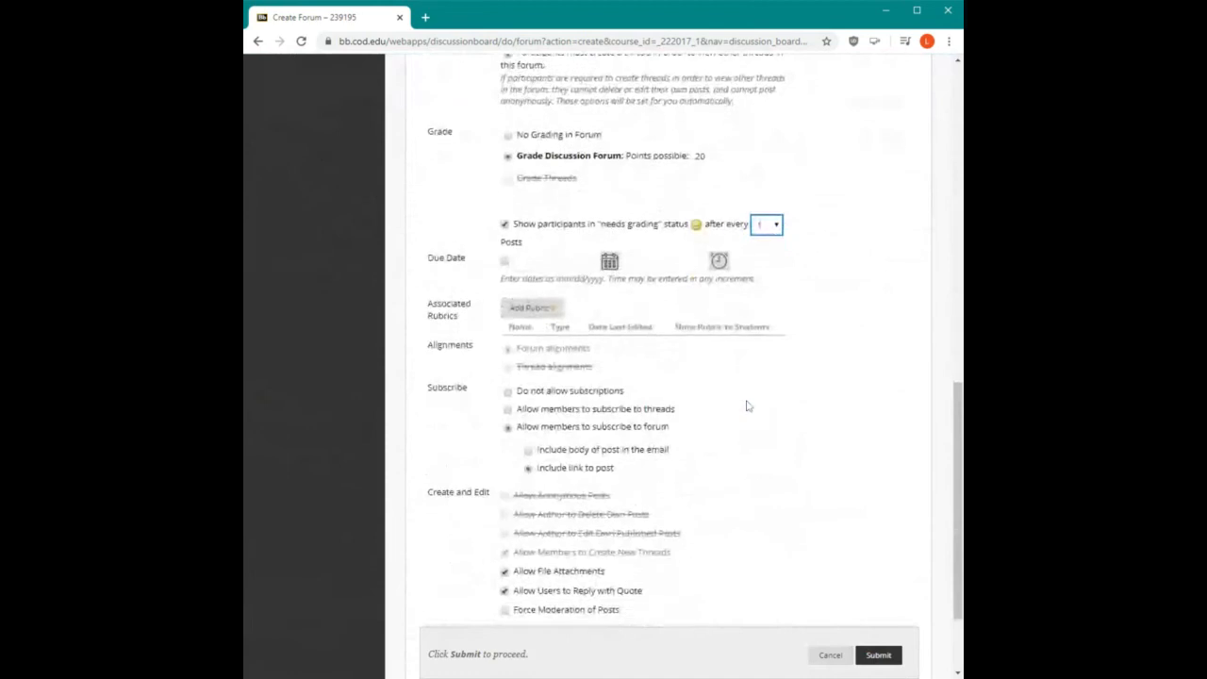
scroll(748, 404, up, 10)
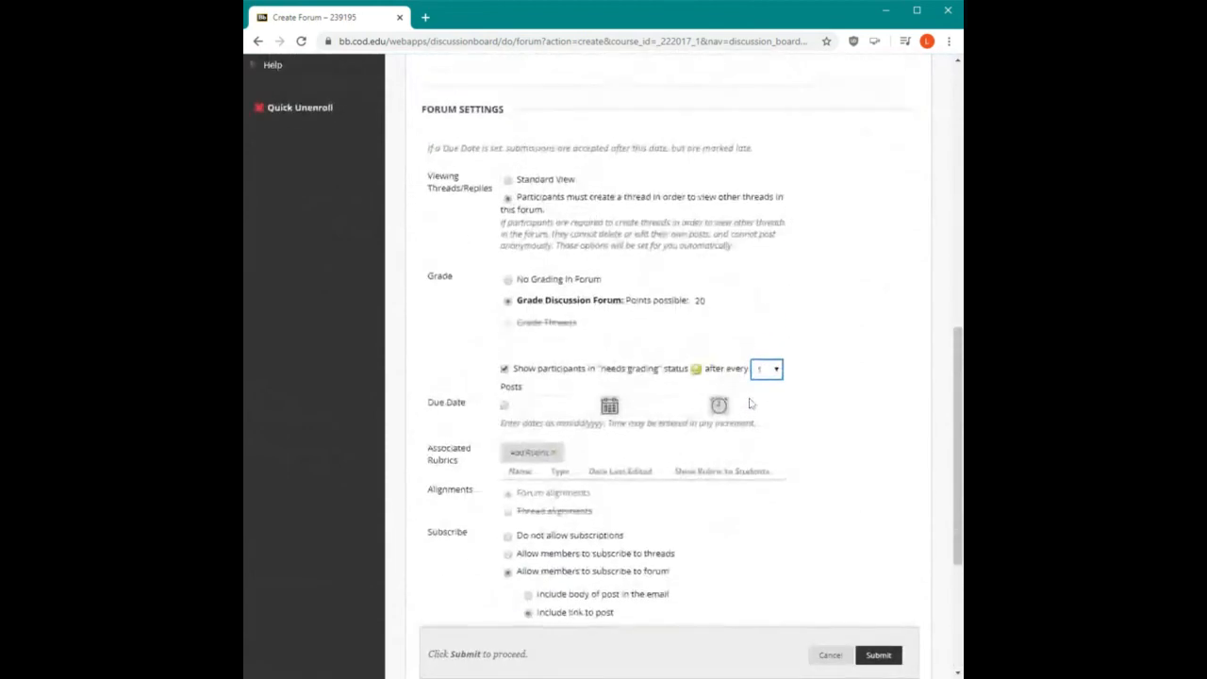
scroll(769, 425, down, 10)
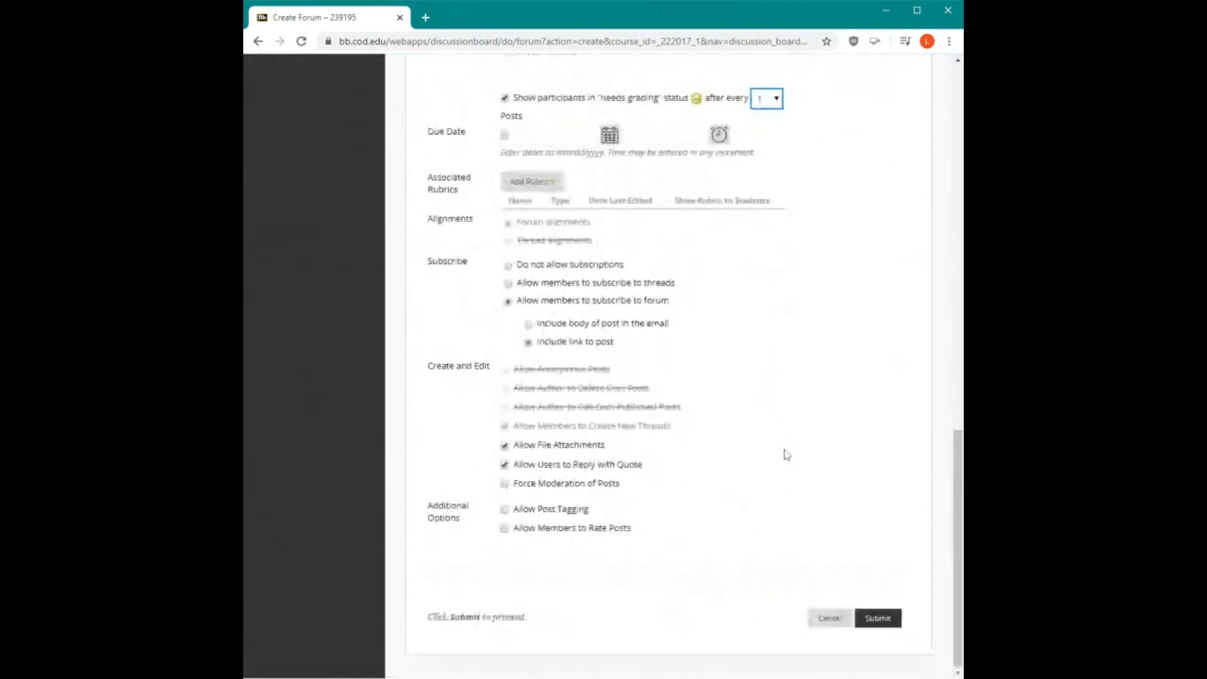
click(874, 624)
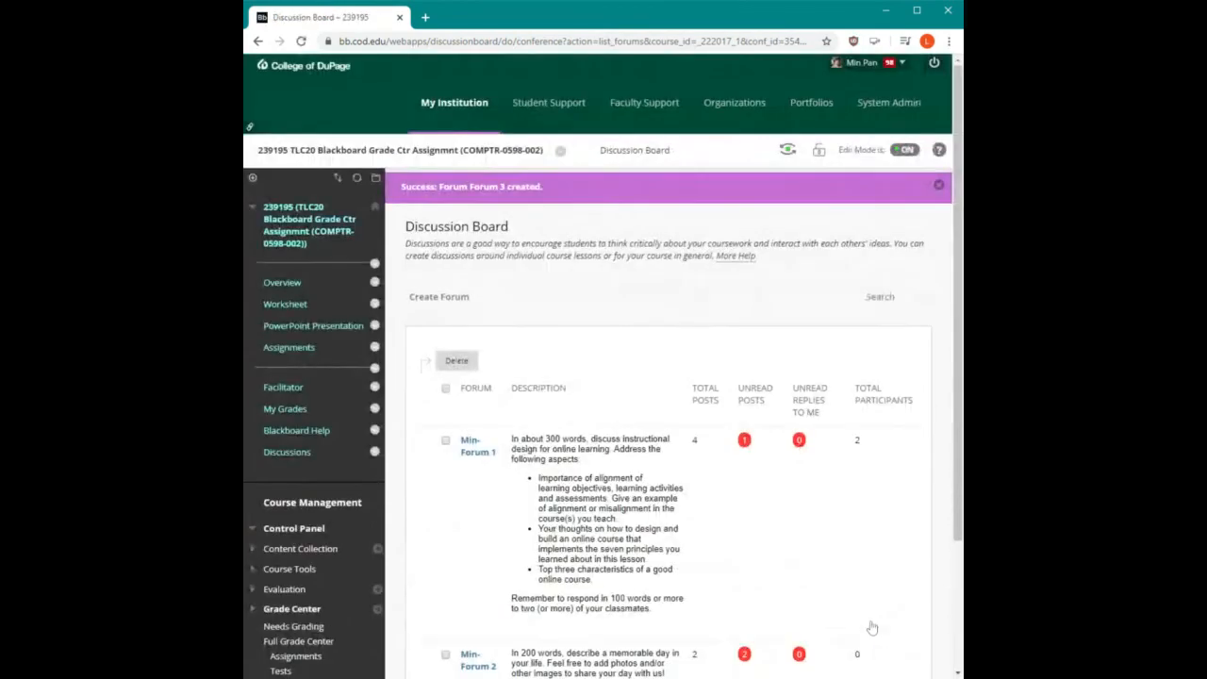
- View the thread list of Min-Forum 1 and return to the Discussion Board's forum list
scroll(817, 542, down, 2)
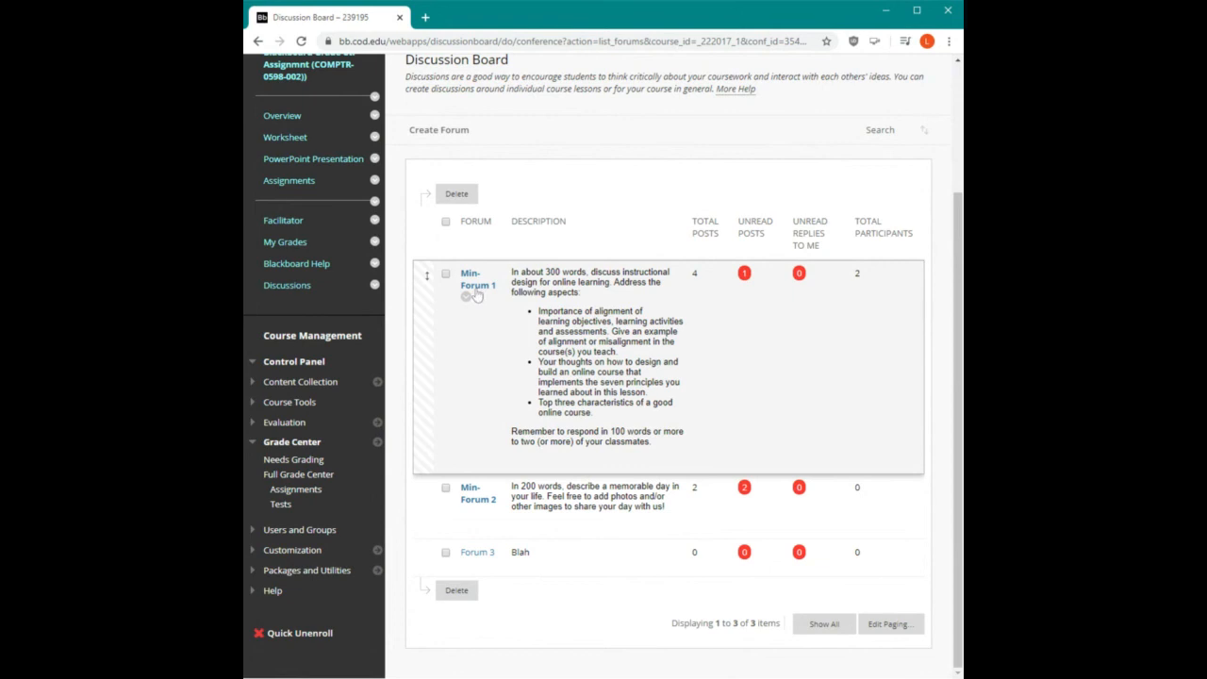
click(475, 291)
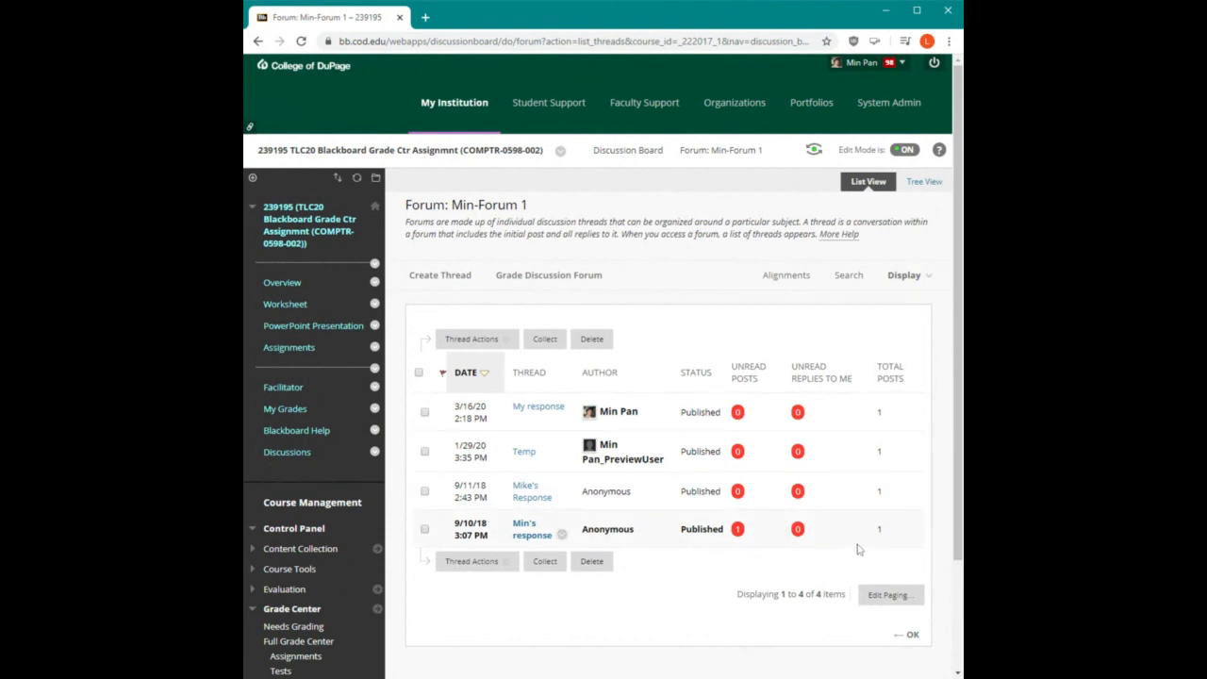
click(900, 635)
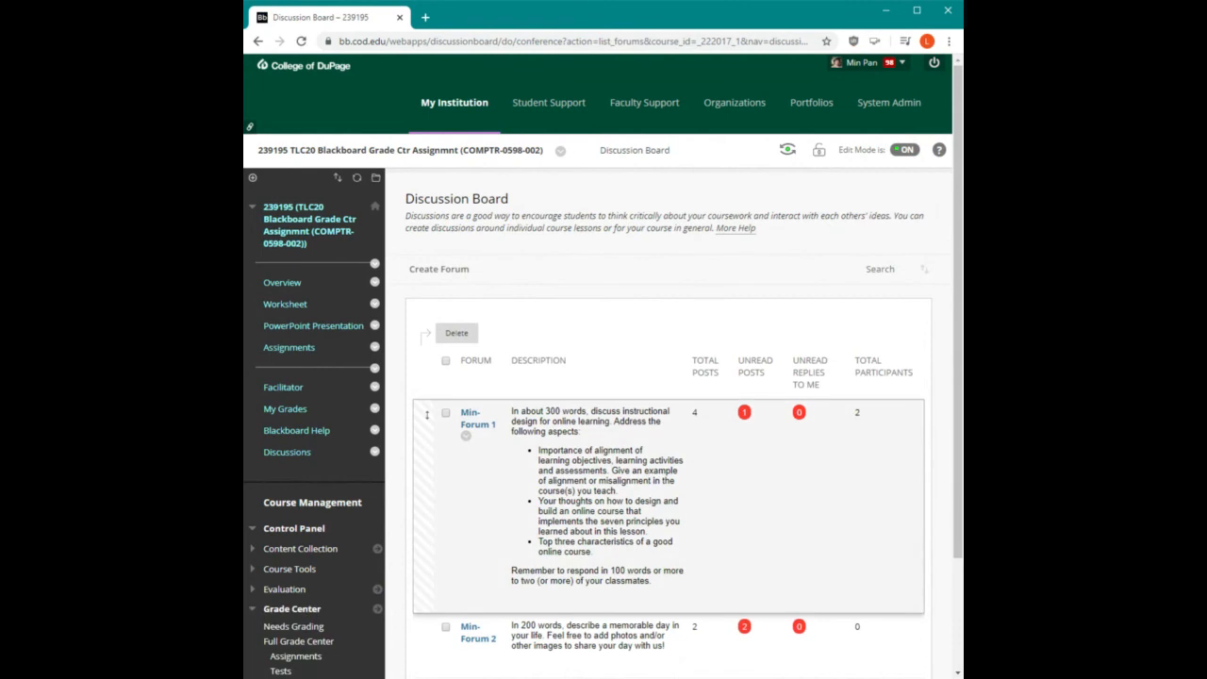
- Start a new thread in Forum 3 with the subject "Hello everyone"
scroll(565, 519, down, 3)
click(473, 557)
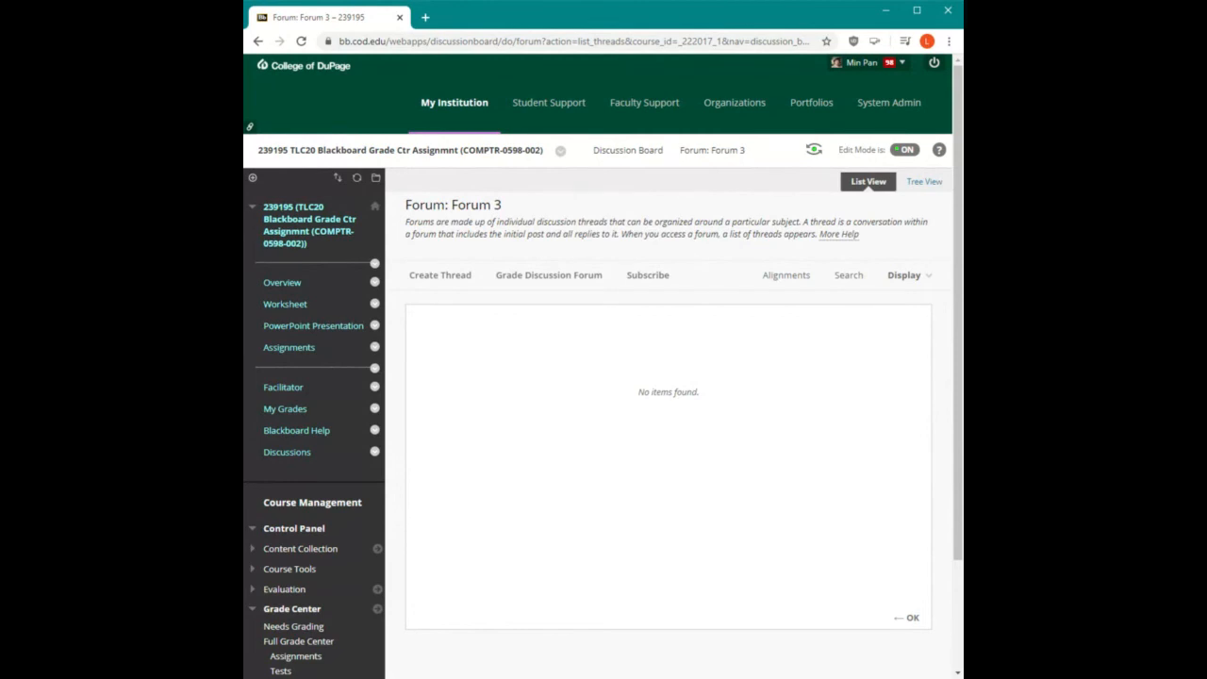
click(449, 283)
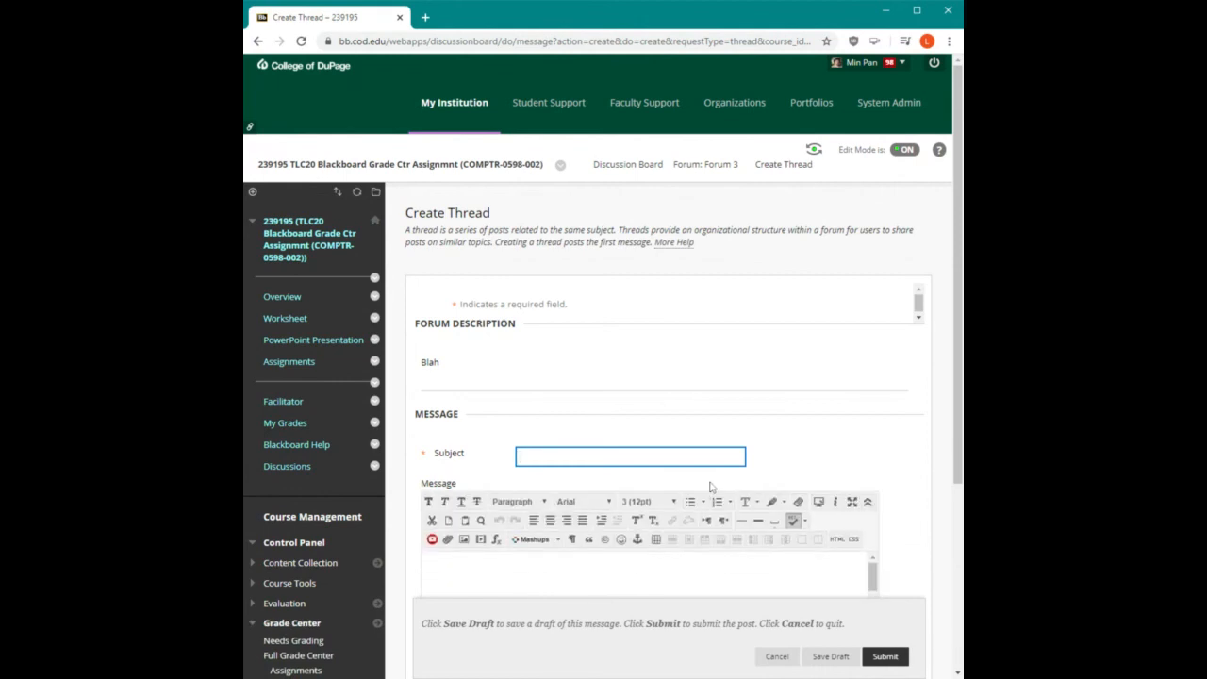
text(Hello everyone)
click(575, 480)
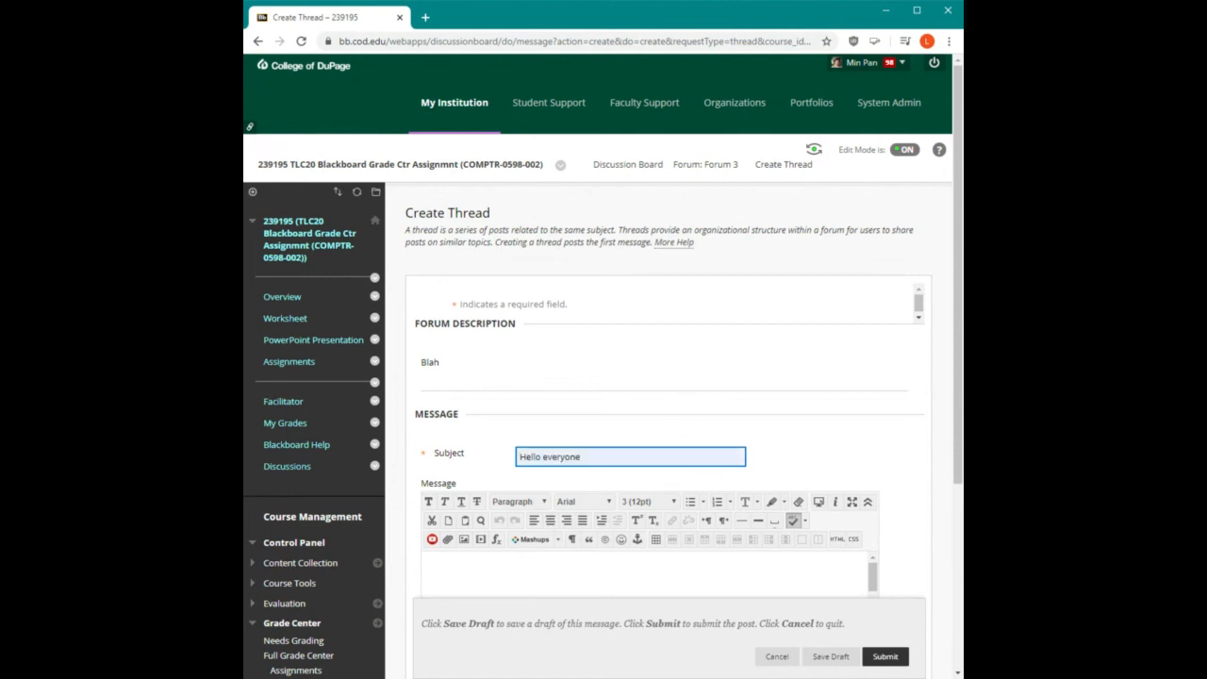
- Enter "I am...." as the thread's message and look over the rest of the Create Thread form
click(566, 573)
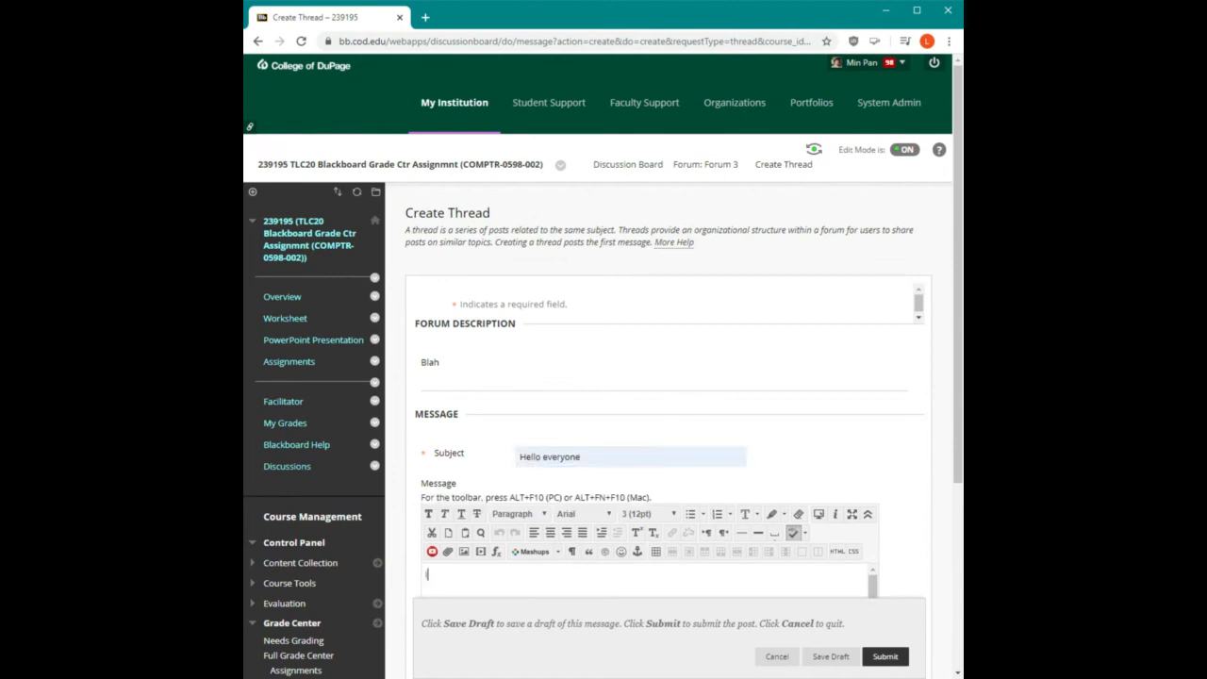
text(i am....)
scroll(623, 486, down, 5)
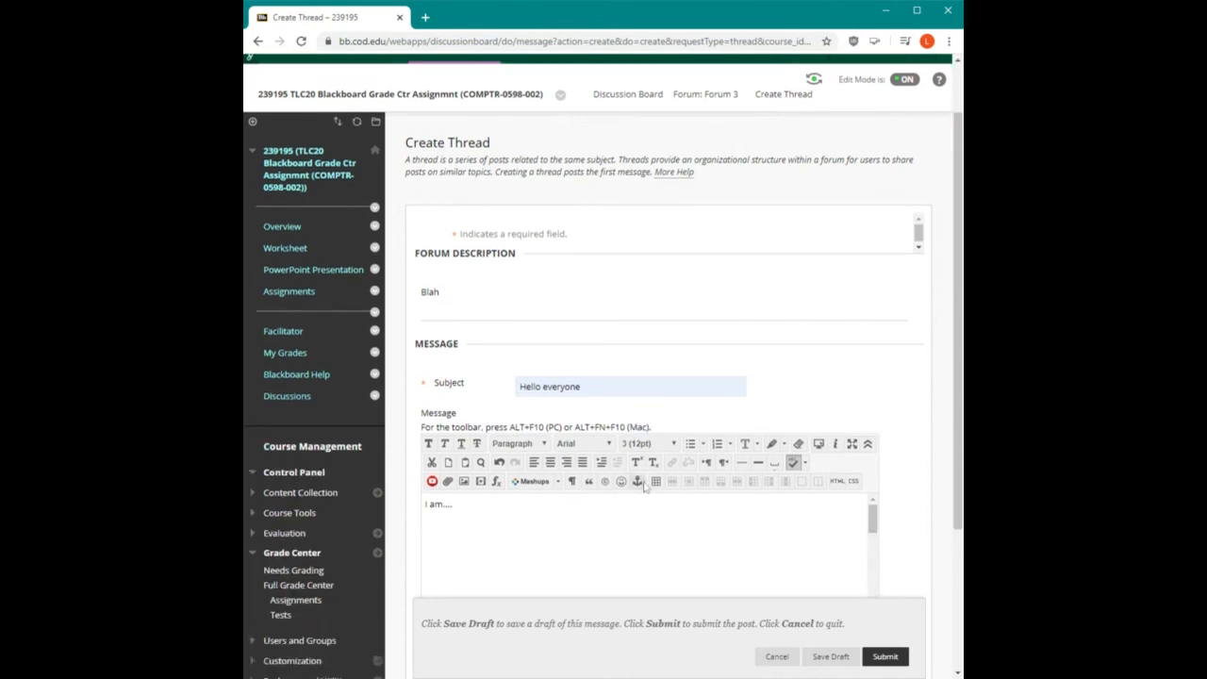
scroll(811, 505, down, 1)
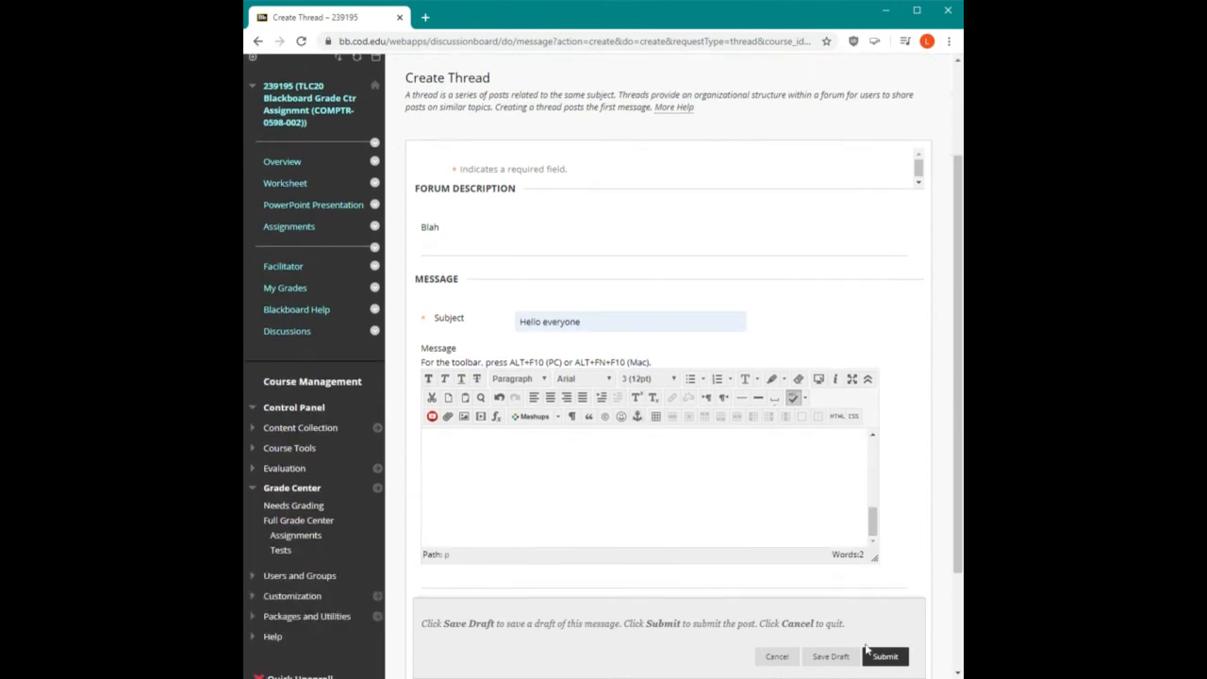
scroll(891, 487, up, 2)
scroll(891, 487, down, 4)
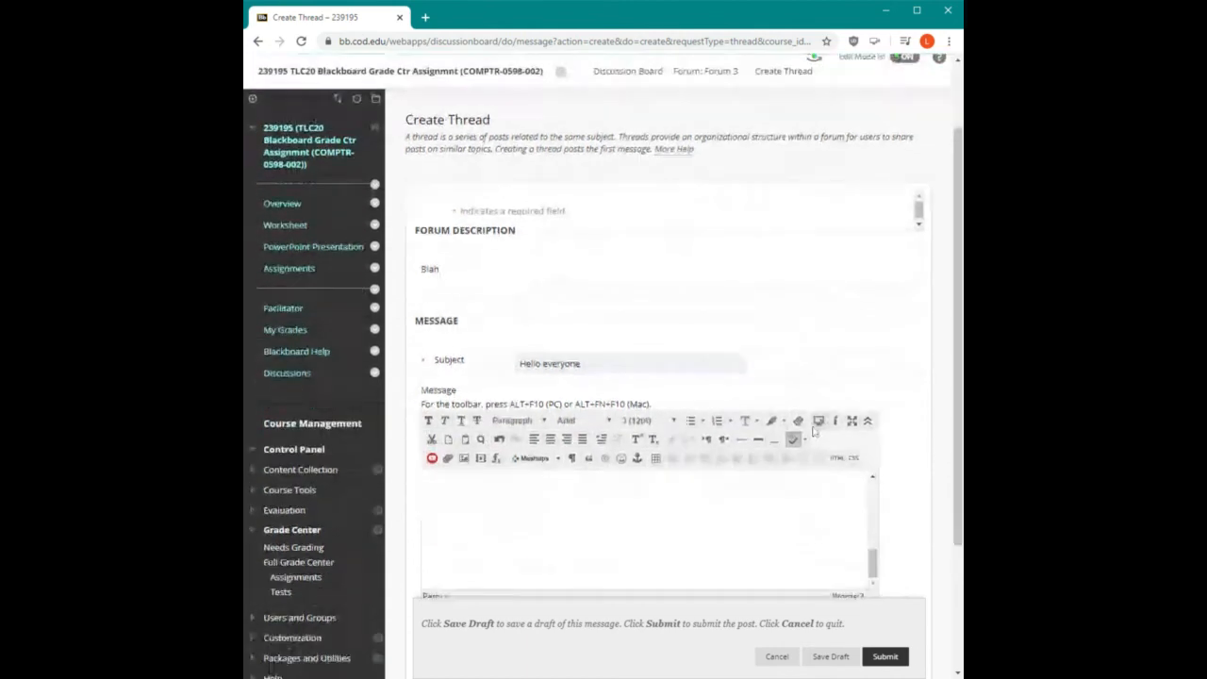
scroll(873, 340, up, 3)
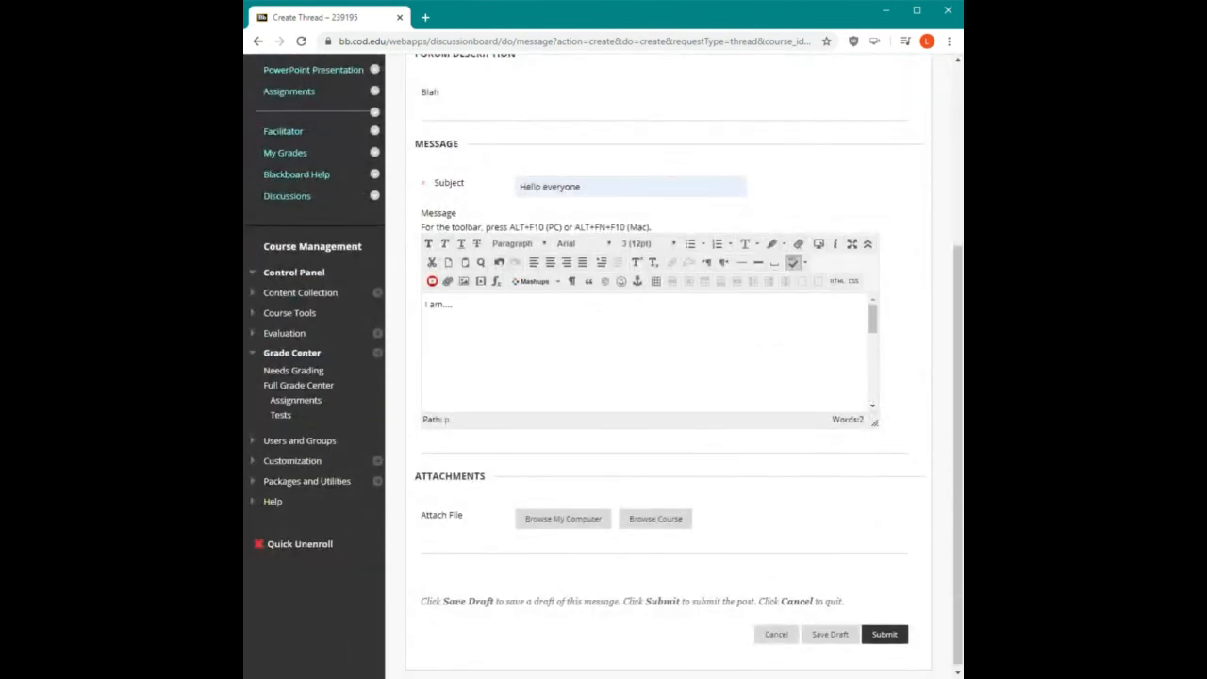
- Replace the thread's message with "This is just a test." and submit the post
key(ctrl+a)
key(BackSpace)
text(This is just a te)
scroll(765, 522, down, 1)
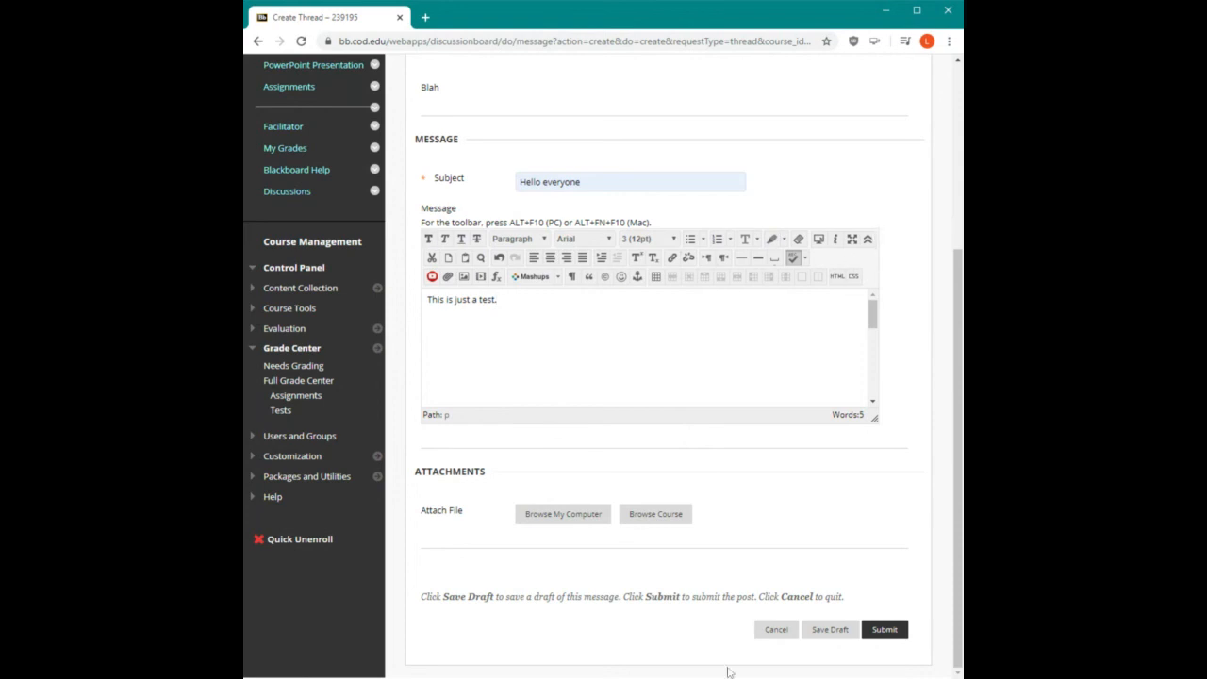
click(887, 630)
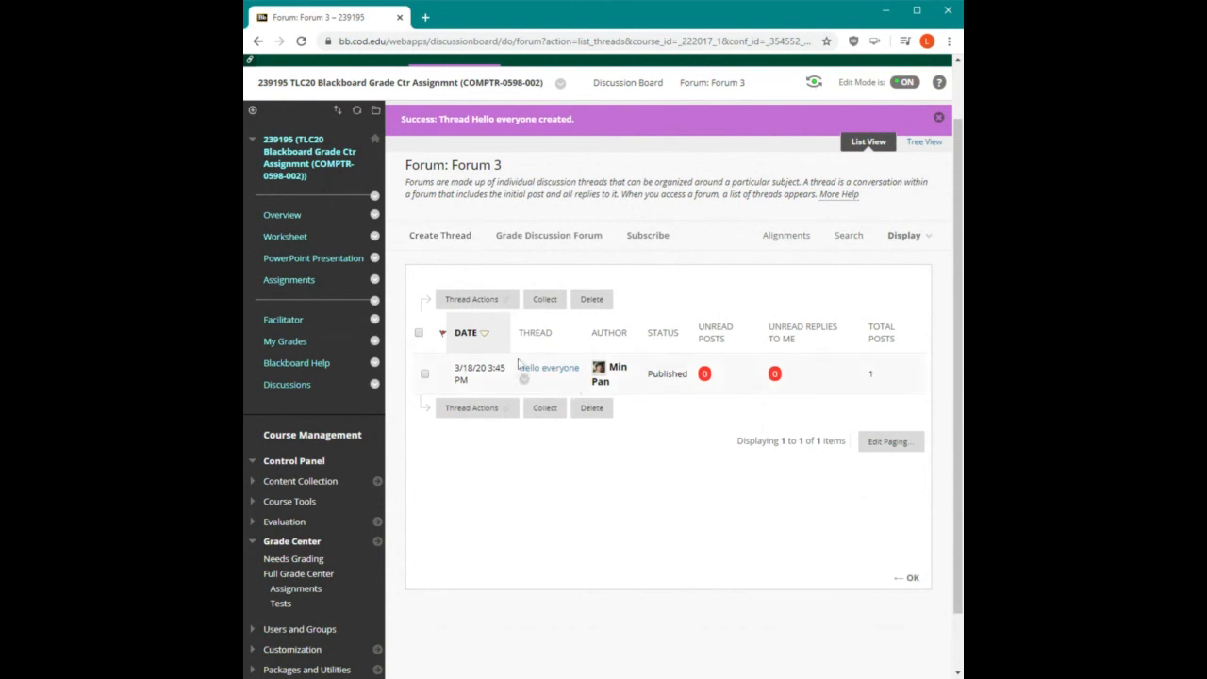
- Return to the Discussion Board's forum list and check the post and participant counts for Forum 3
click(909, 581)
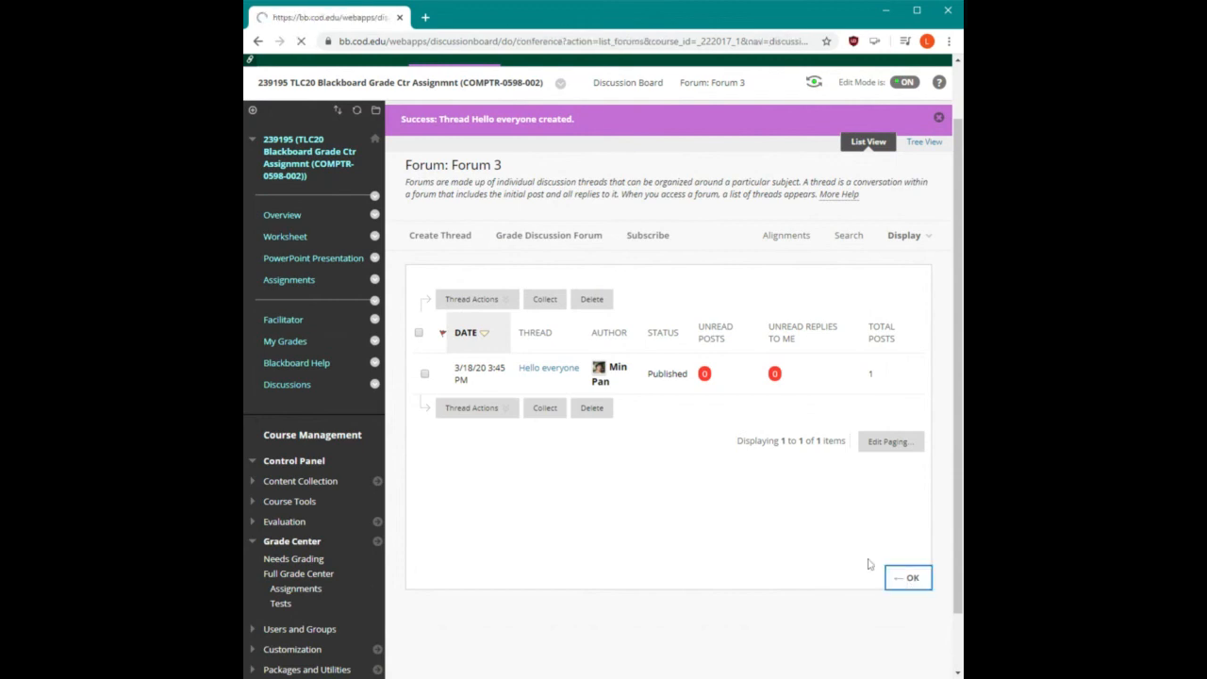
scroll(849, 486, down, 3)
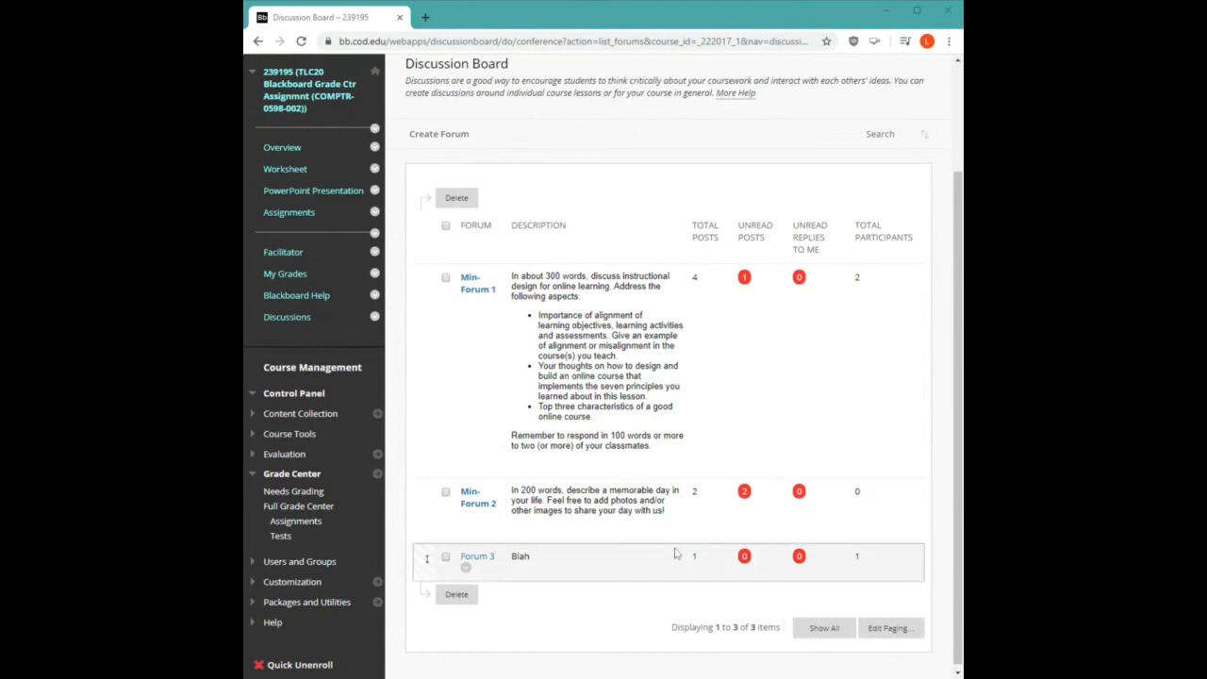
click(572, 600)
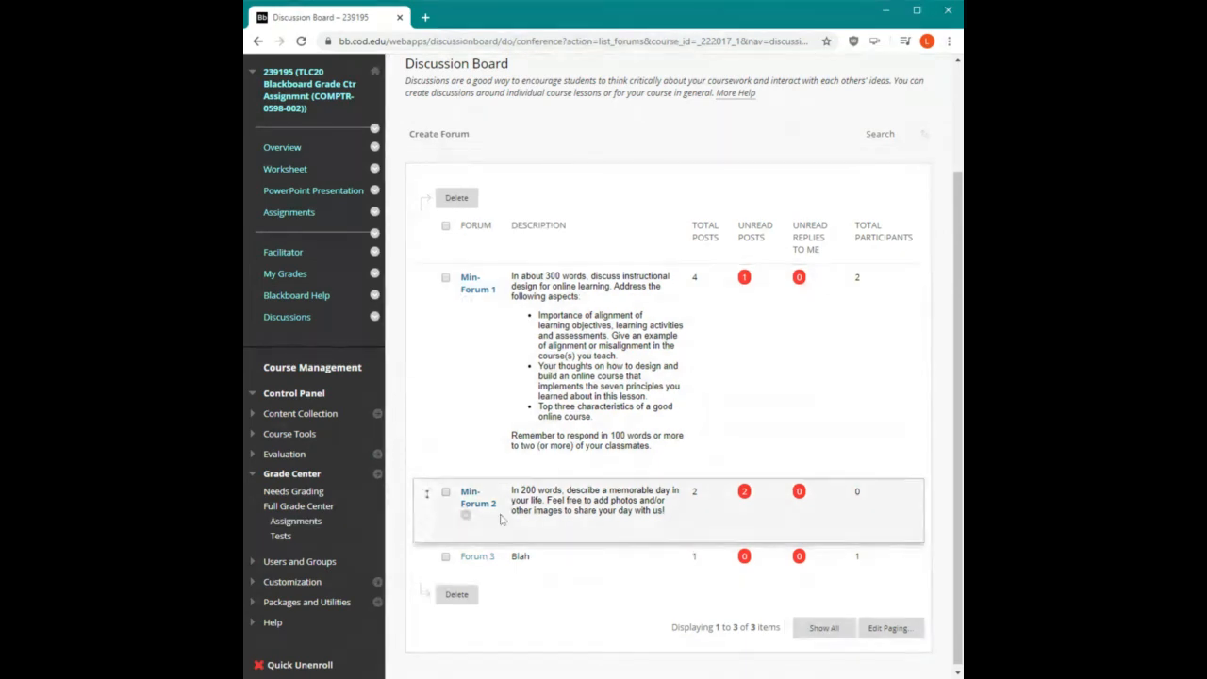
- Open the Full Grade Center and examine its last columns for Essay2 and Forum 3
click(281, 506)
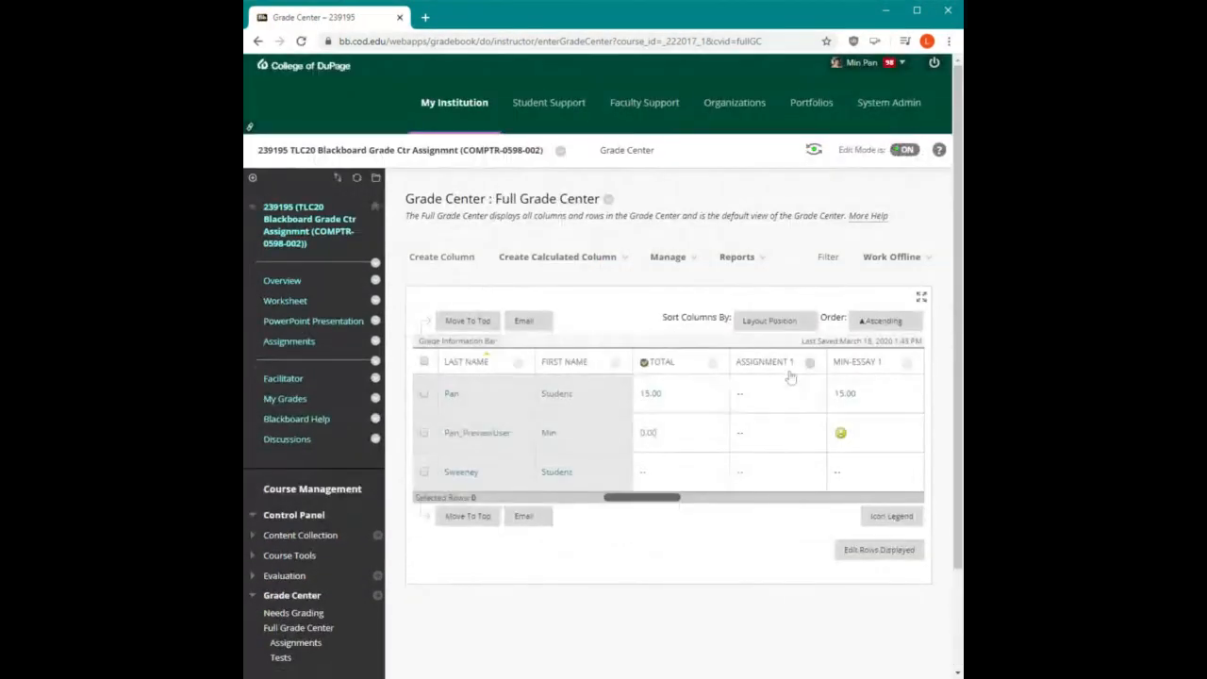
scroll(798, 372, down, 1)
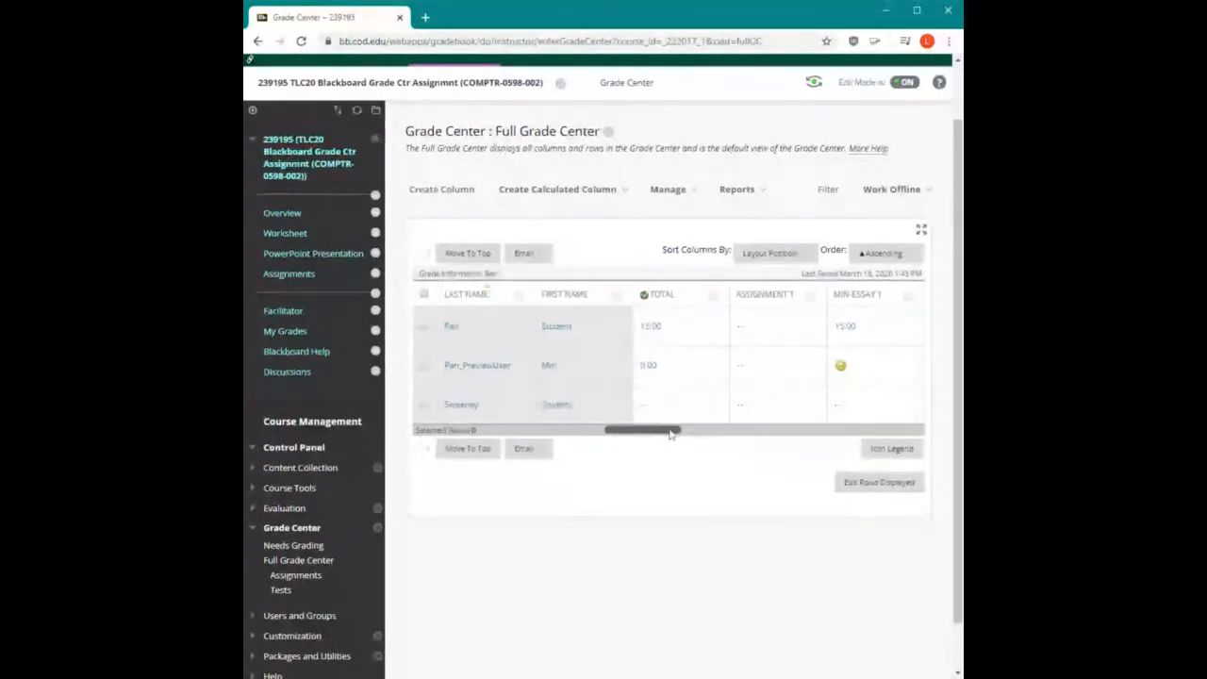
drag(666, 429, 845, 430)
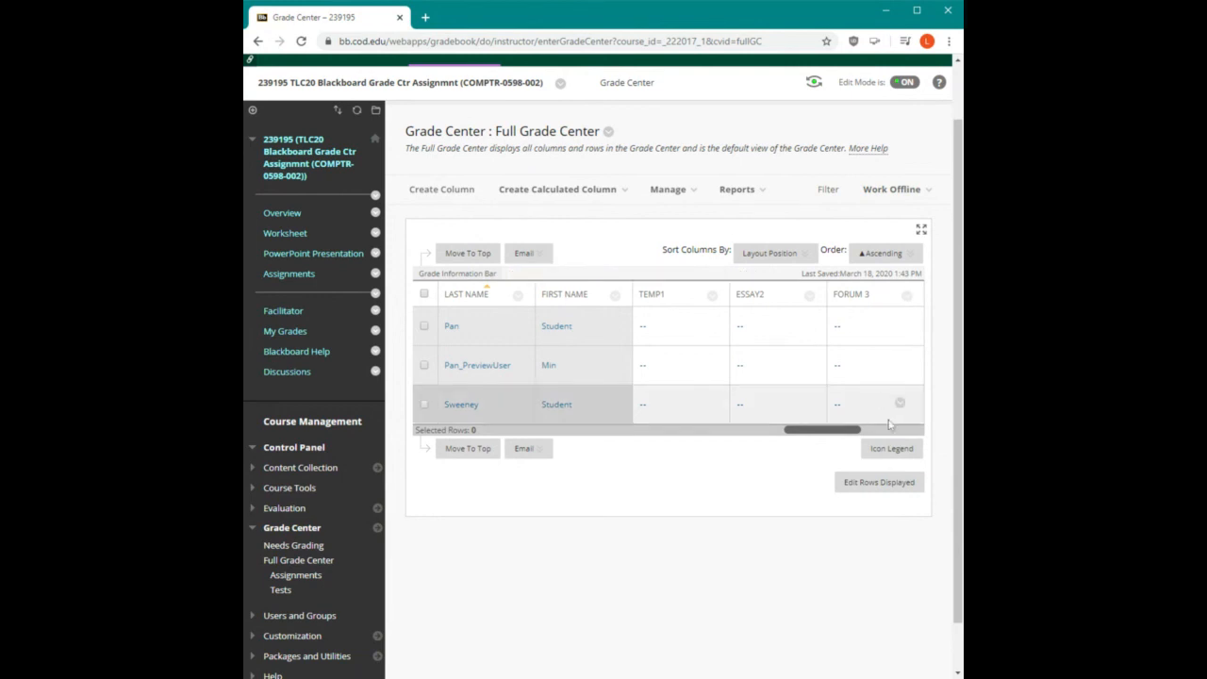
scroll(748, 520, down, 2)
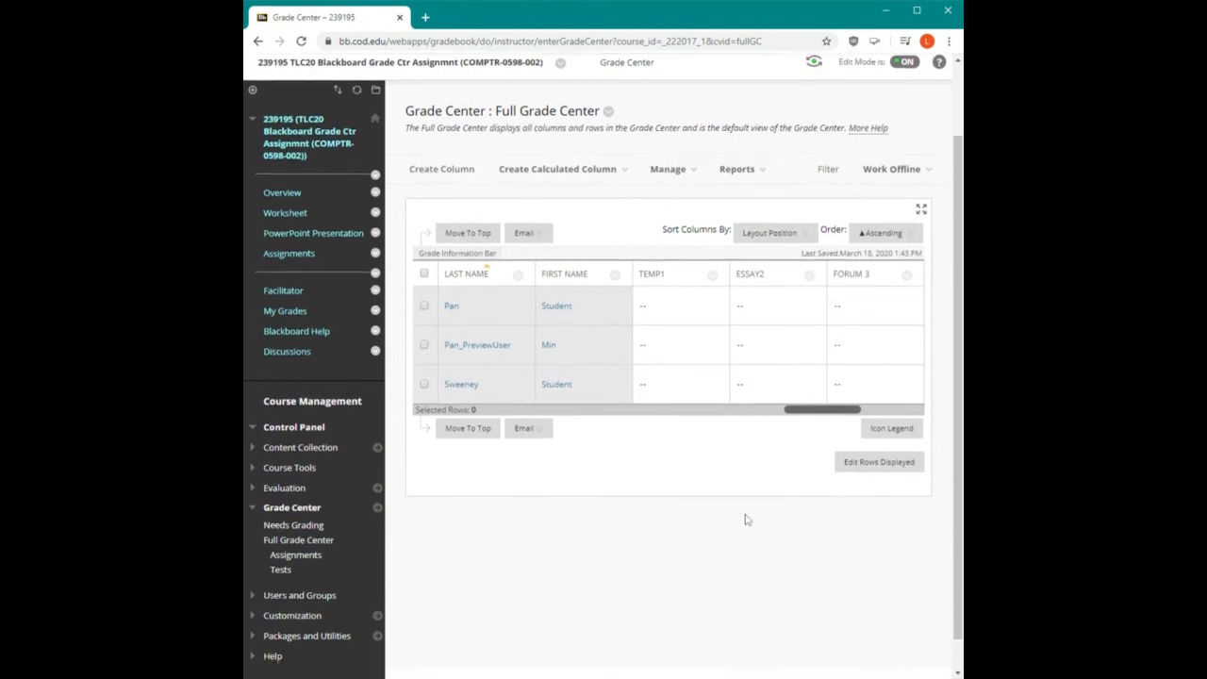
scroll(636, 485, up, 3)
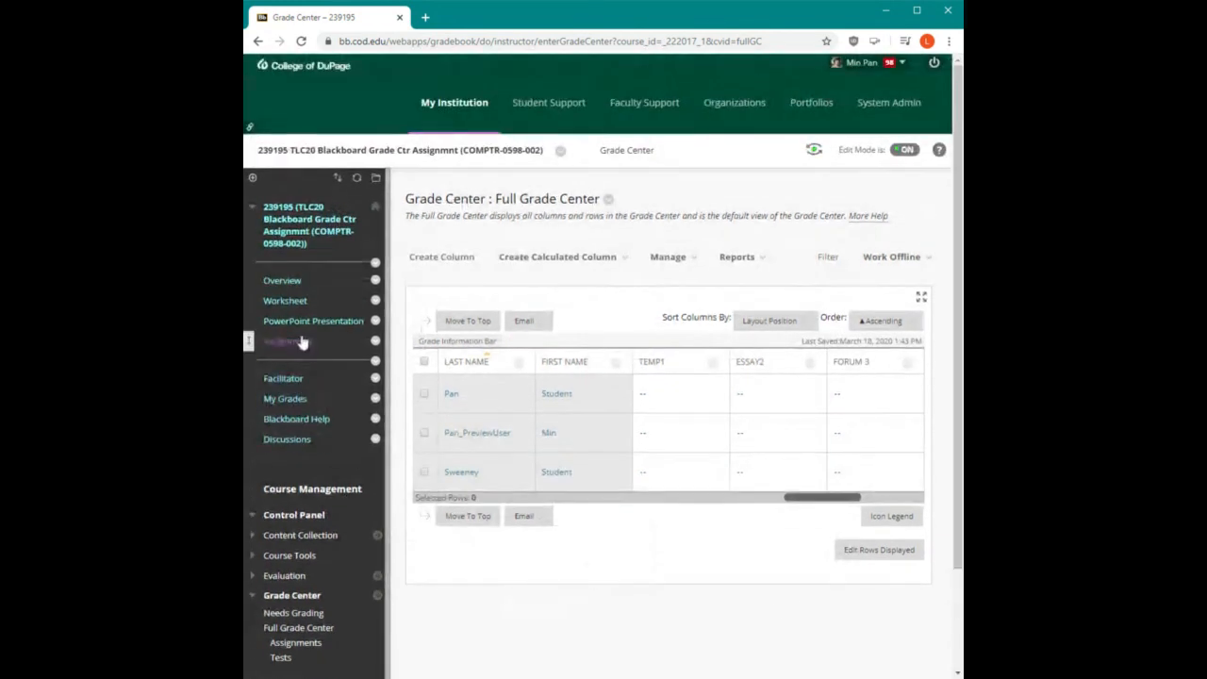
- Review the items on the Assignments content page and return to the Full Grade Center
click(290, 342)
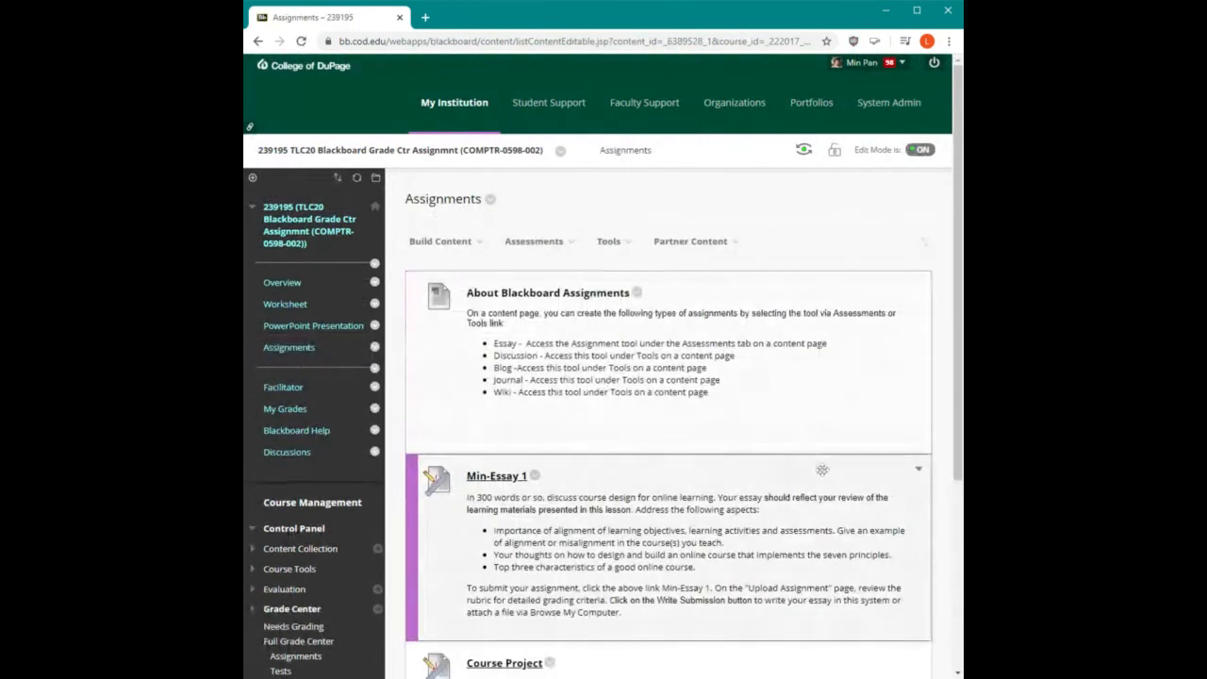
scroll(811, 462, down, 3)
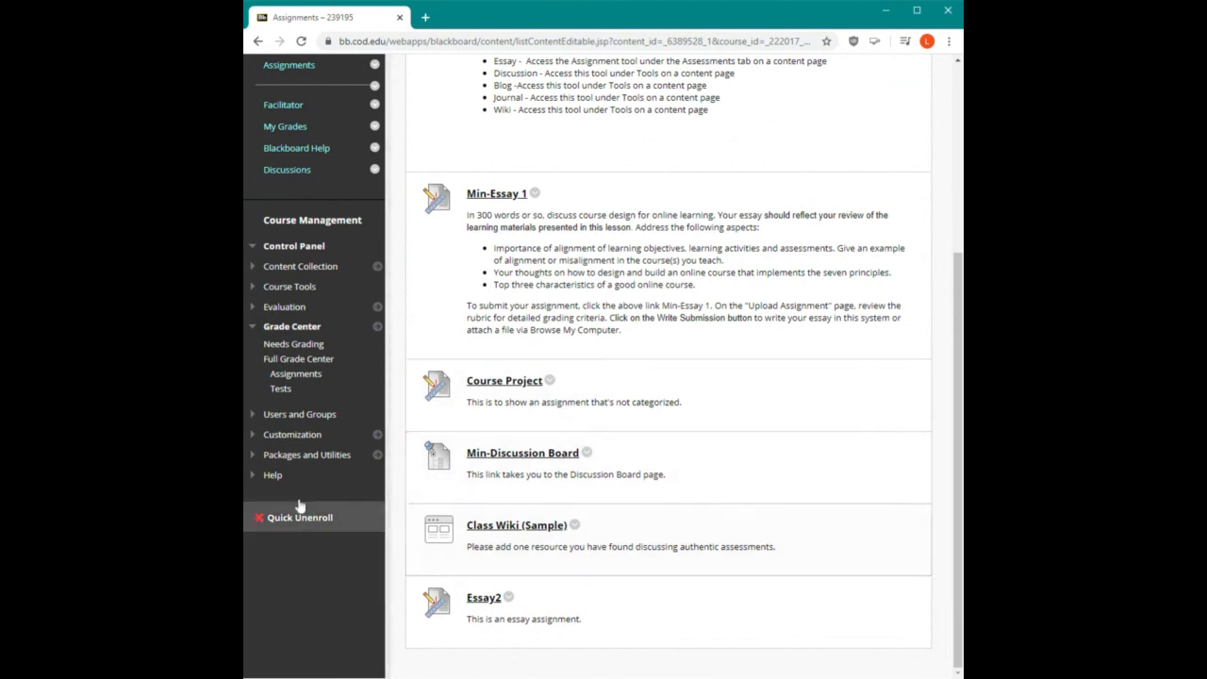
click(286, 361)
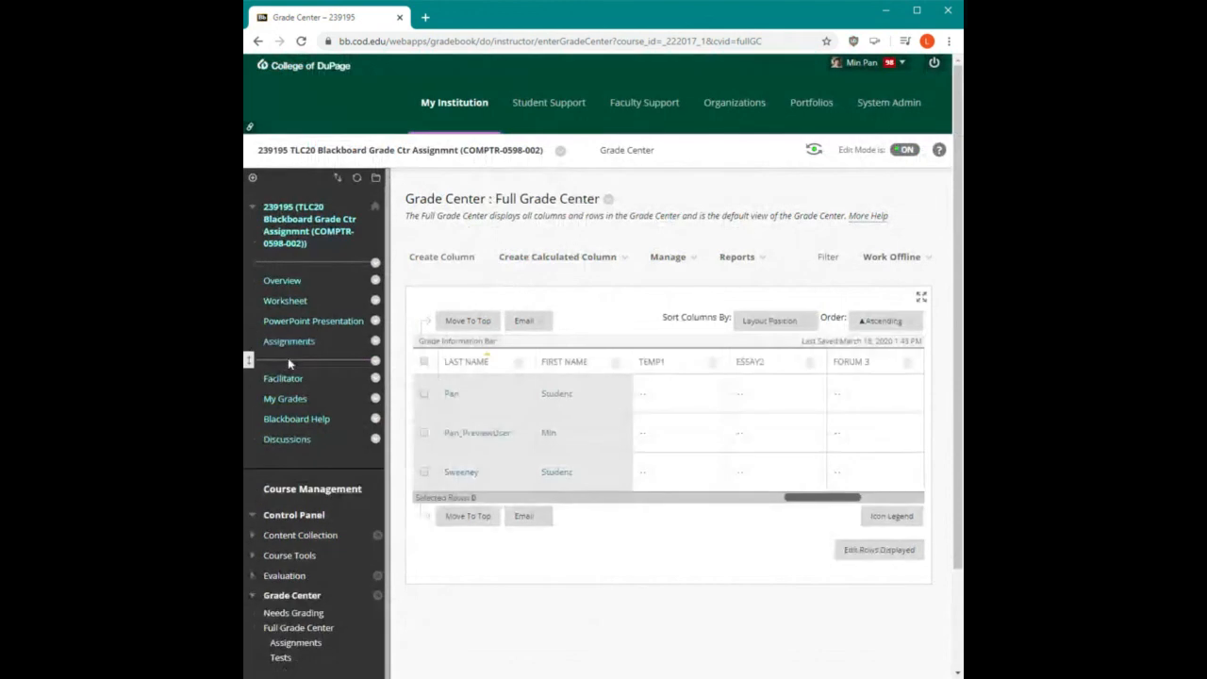
- Open the Needs Grading page and examine the submissions waiting for a grade
scroll(273, 594, down, 1)
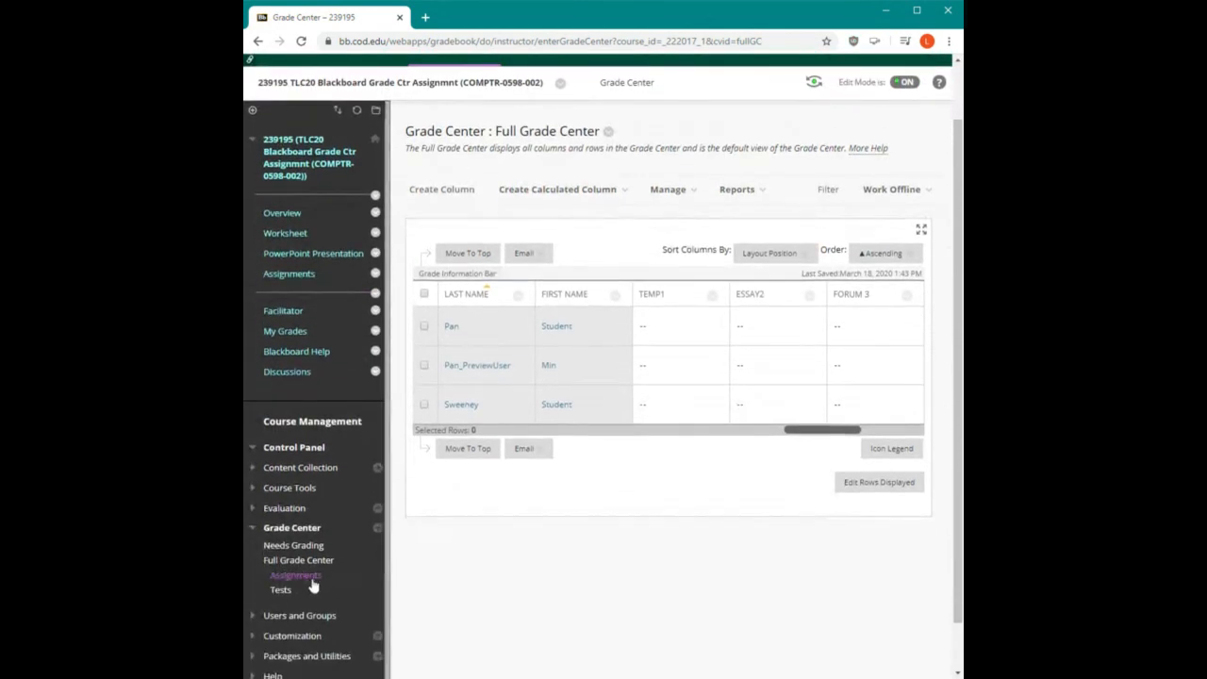
scroll(288, 561, down, 1)
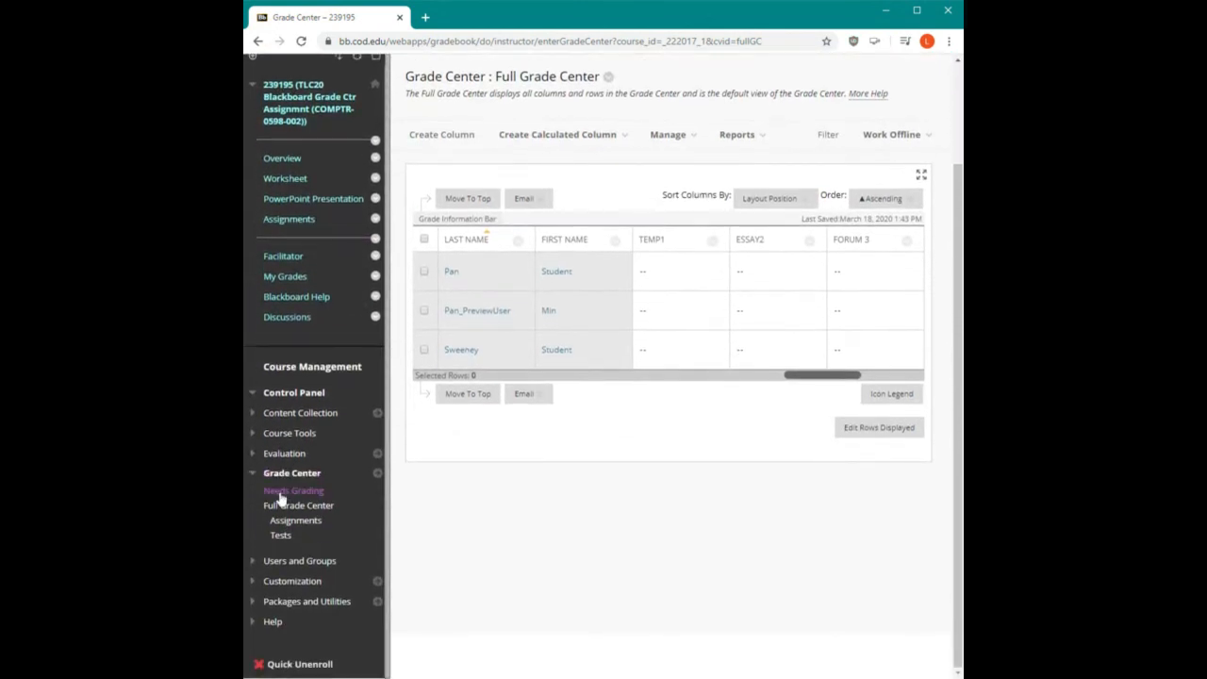
click(279, 492)
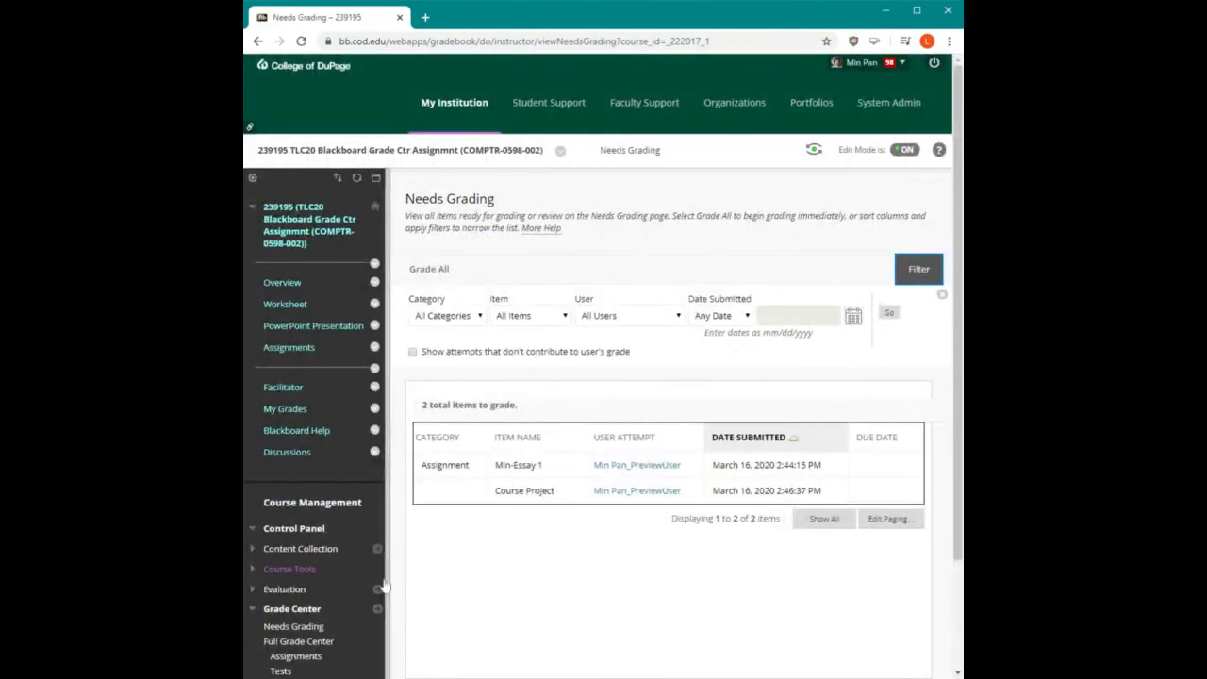
scroll(415, 567, down, 2)
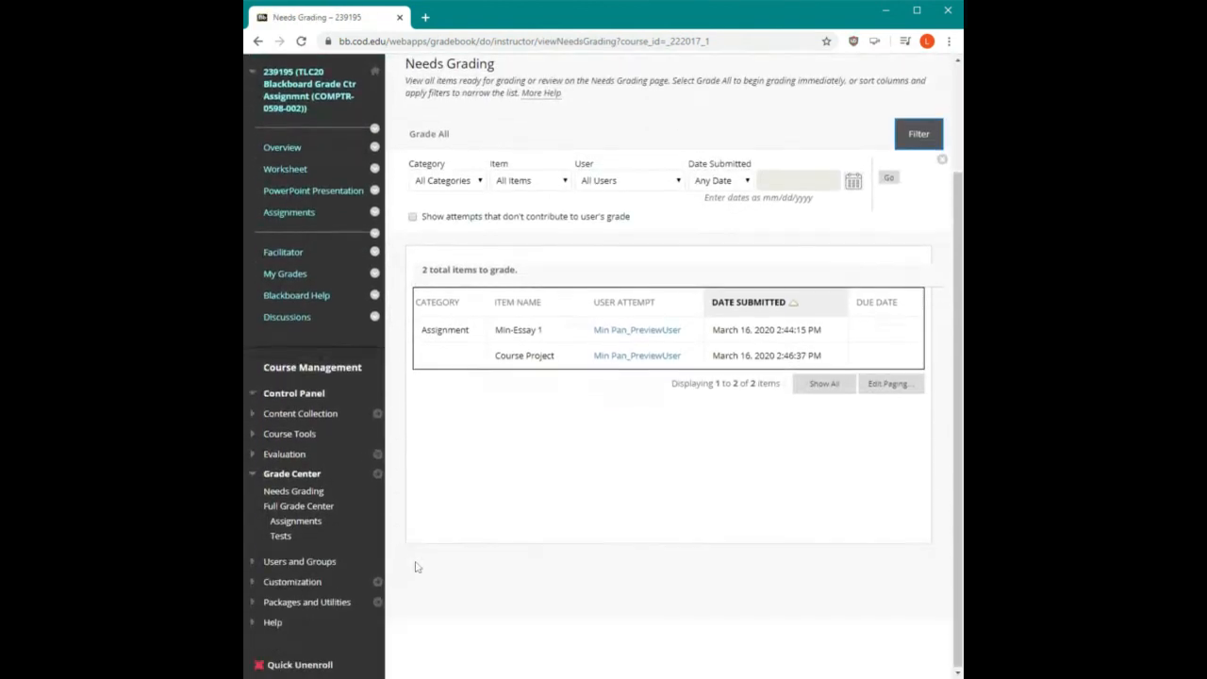
- Return to the Full Grade Center and narrow the browser window while keeping the Min-Essay 1 column in view
click(284, 510)
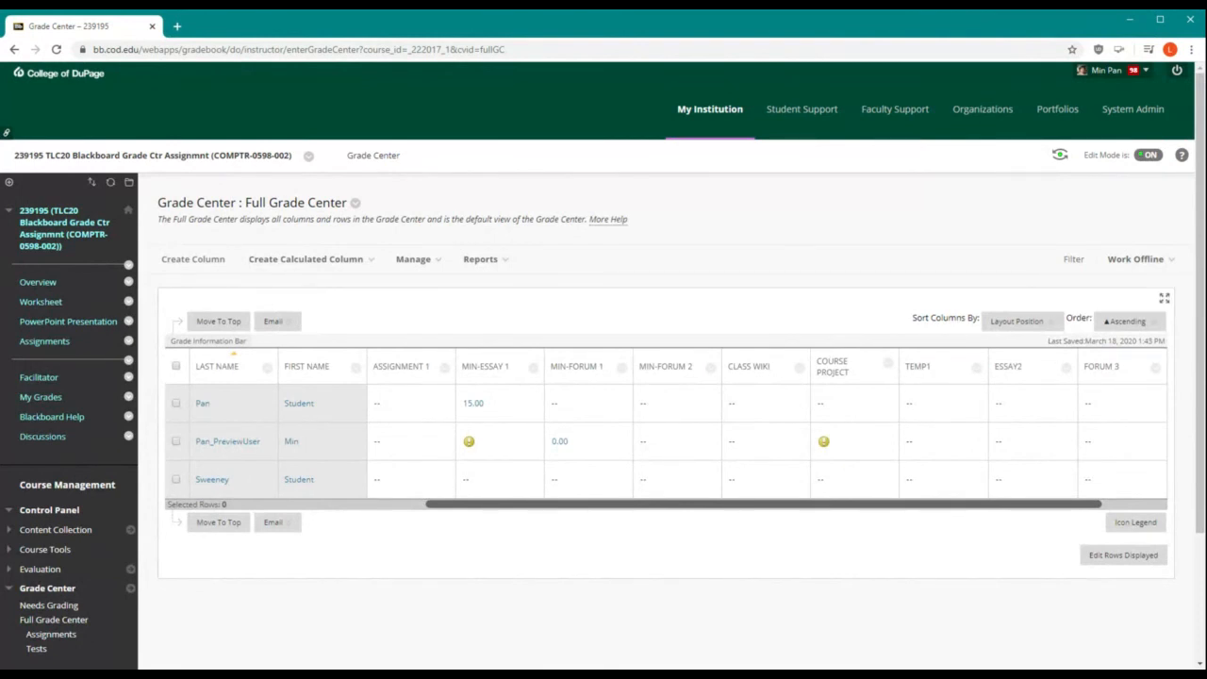
drag(1206, 283, 899, 283)
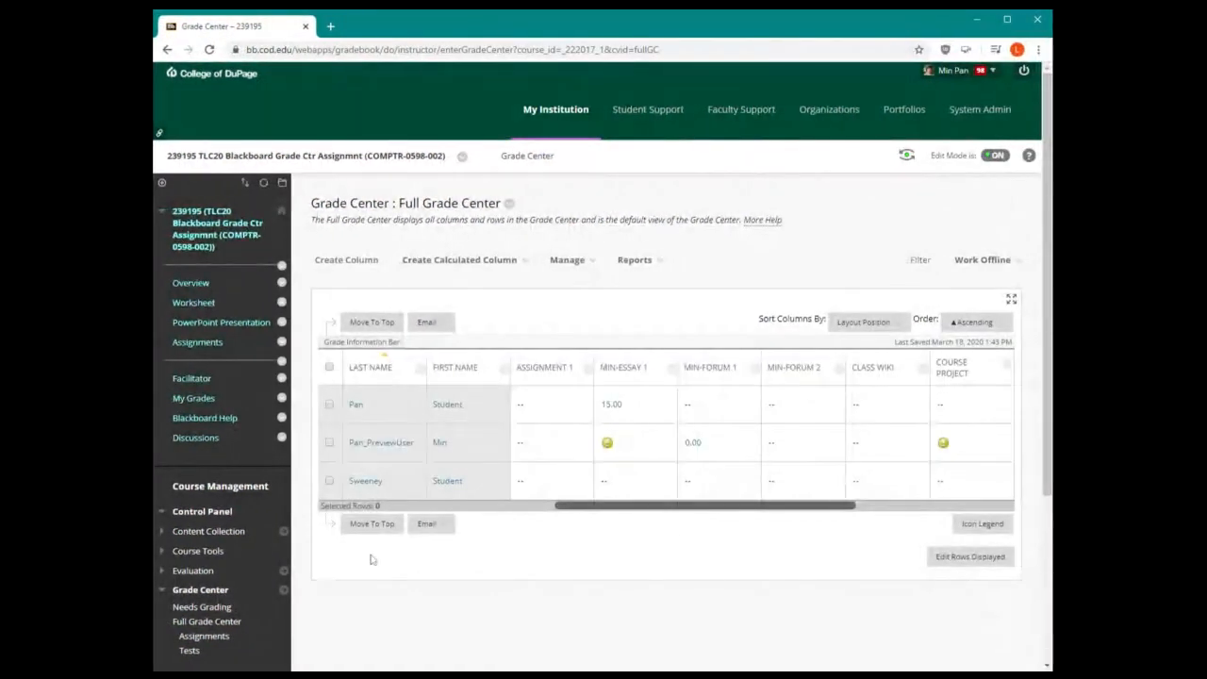
mouse_move(641, 456)
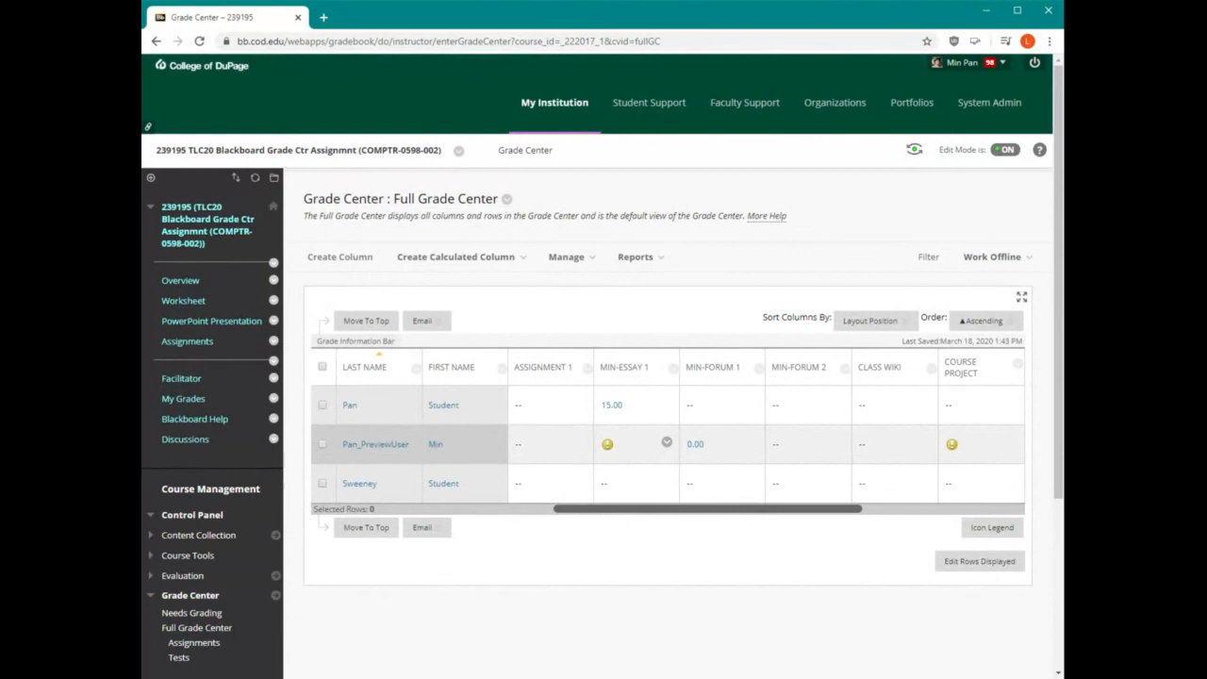
- Open the preview user's 3/16/20 attempt for Min-Essay 1 and set the attempt grade to 10
click(666, 445)
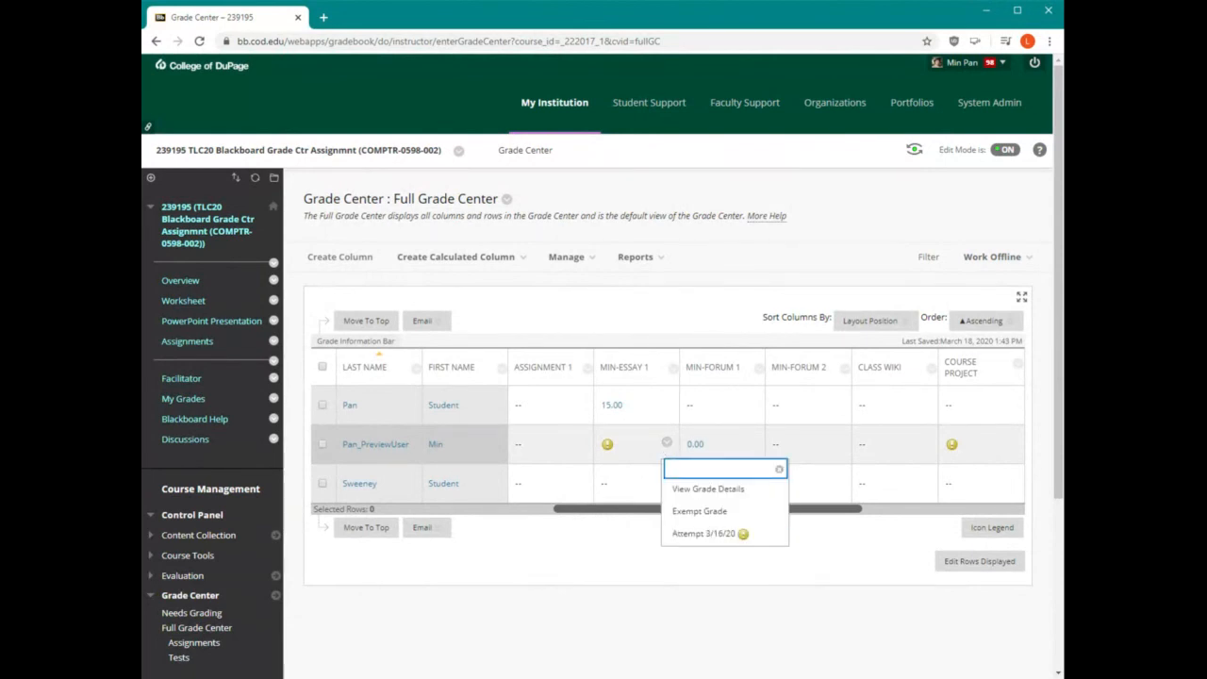
click(704, 533)
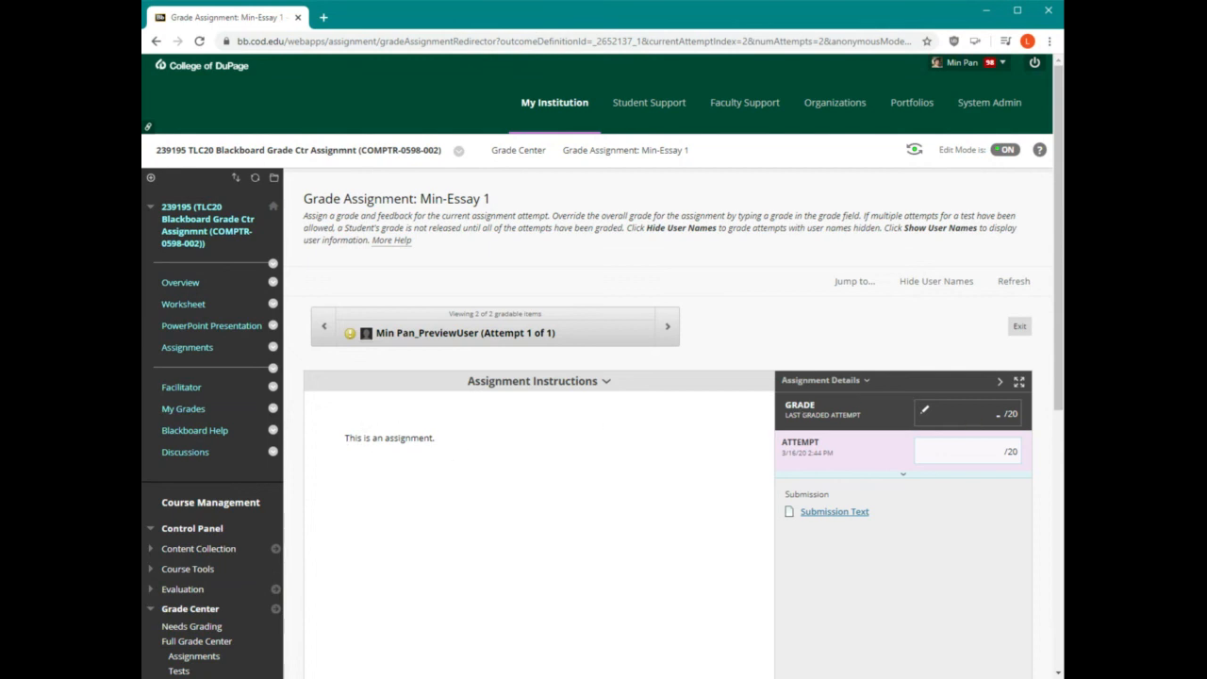
click(992, 454)
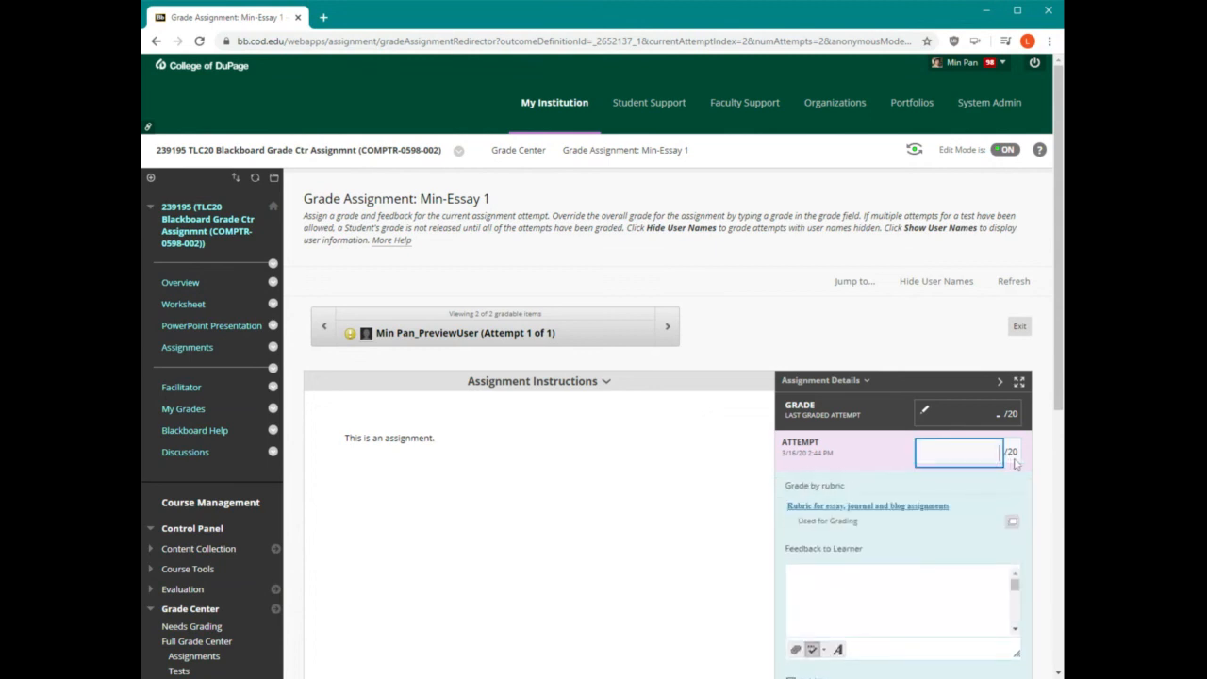
text(10)
key(Tab)
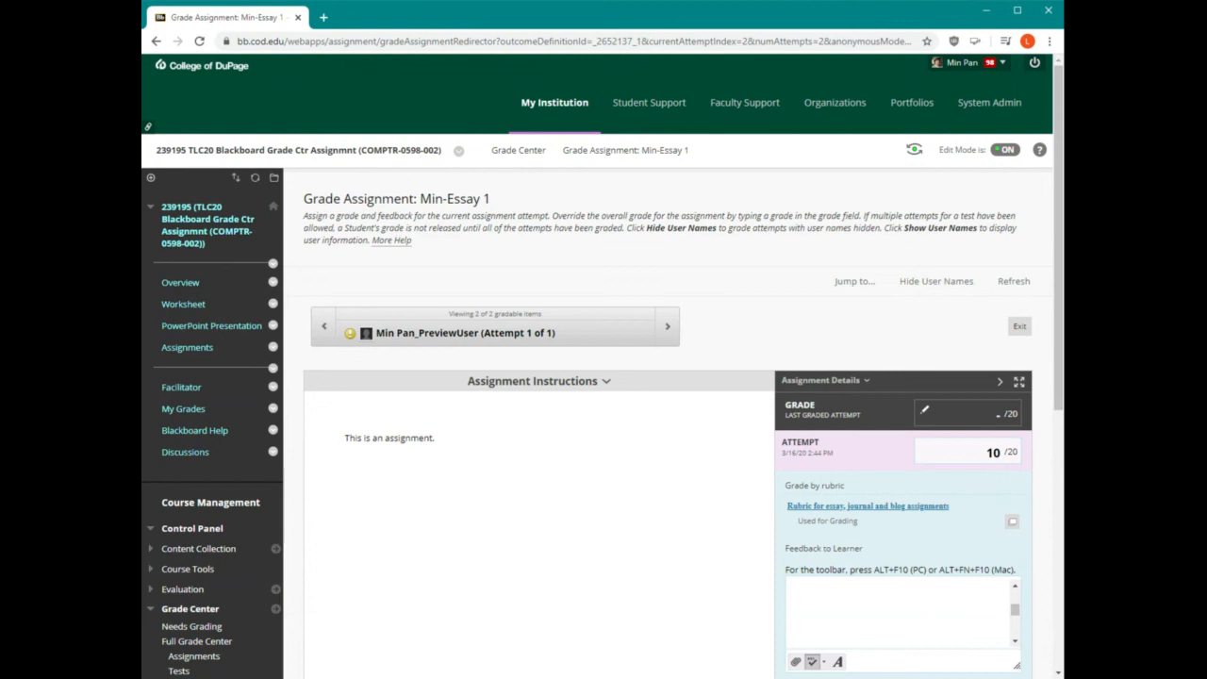
- Write feedback to the learner starting with "This needs" and submit the Min-Essay 1 grade
text(T)
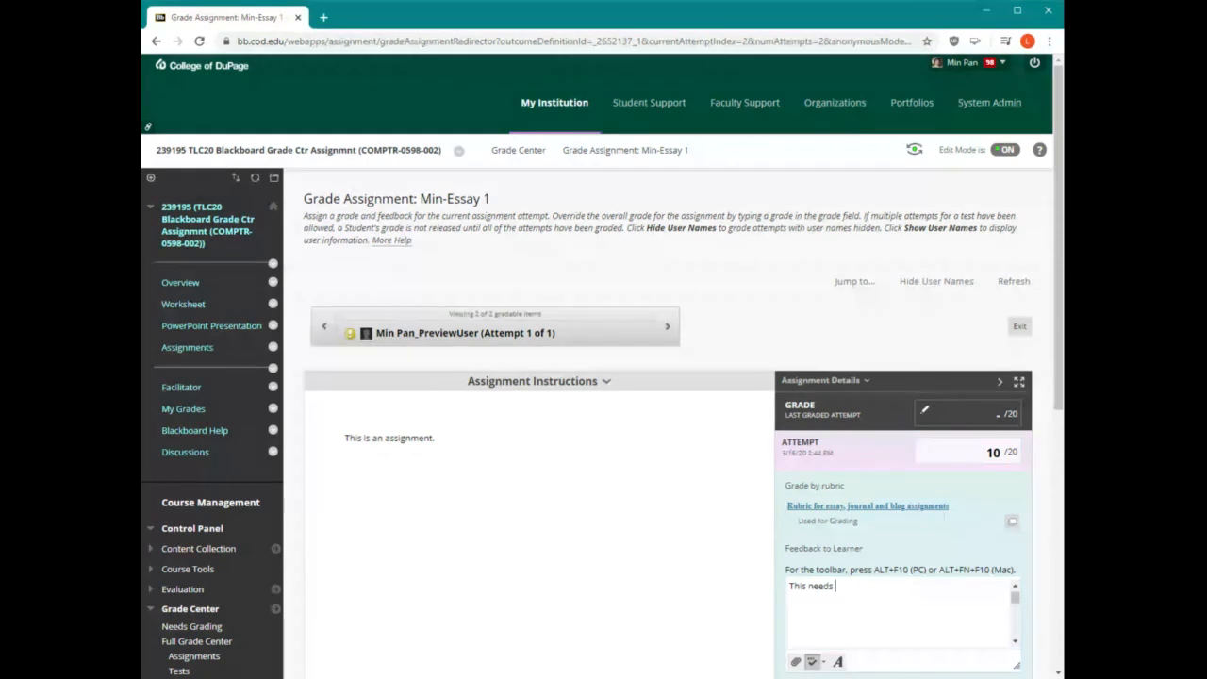
text(his needs)
scroll(943, 613, down, 2)
scroll(929, 604, down, 2)
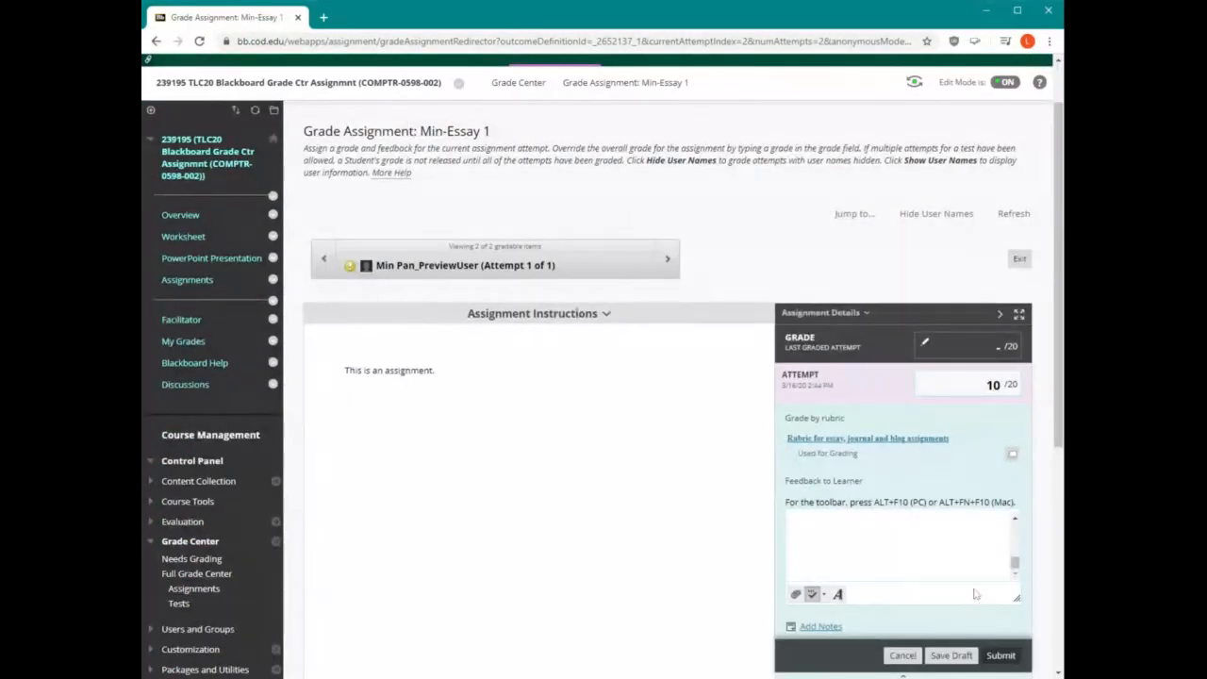
click(998, 658)
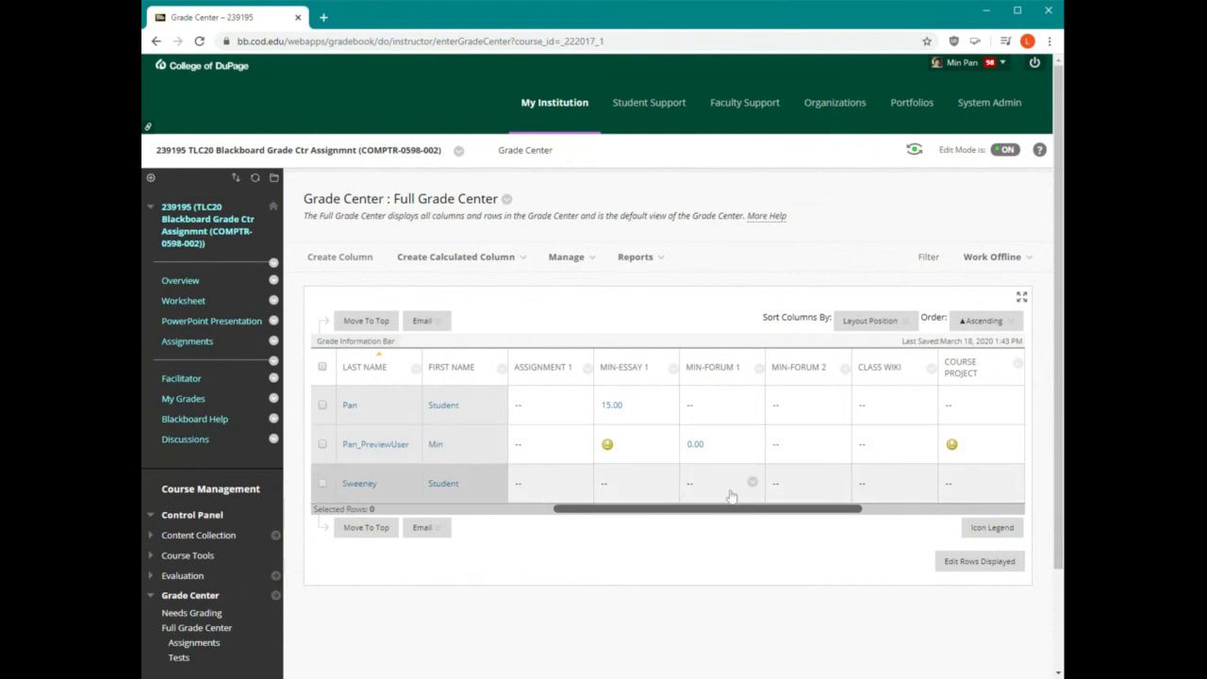
- Check the grade cell options for Min-Forum 1 and Min-Essay 1, and open the preview user's 3/16/20 Course Project attempt
click(751, 442)
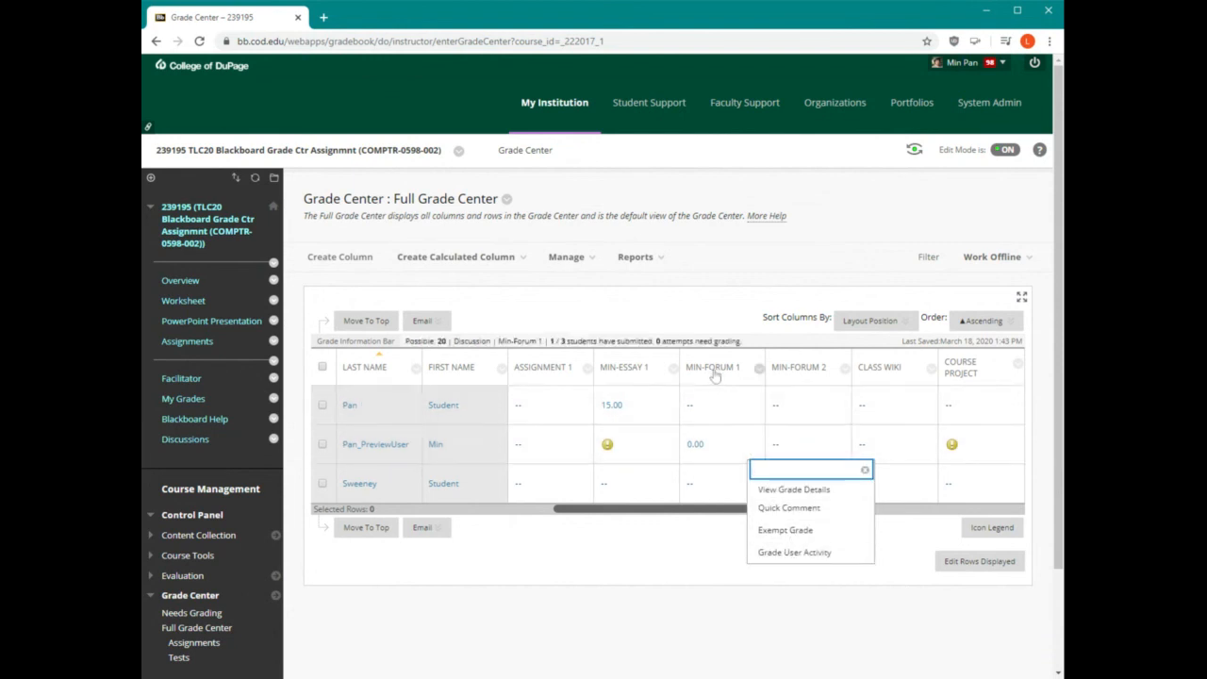
click(668, 405)
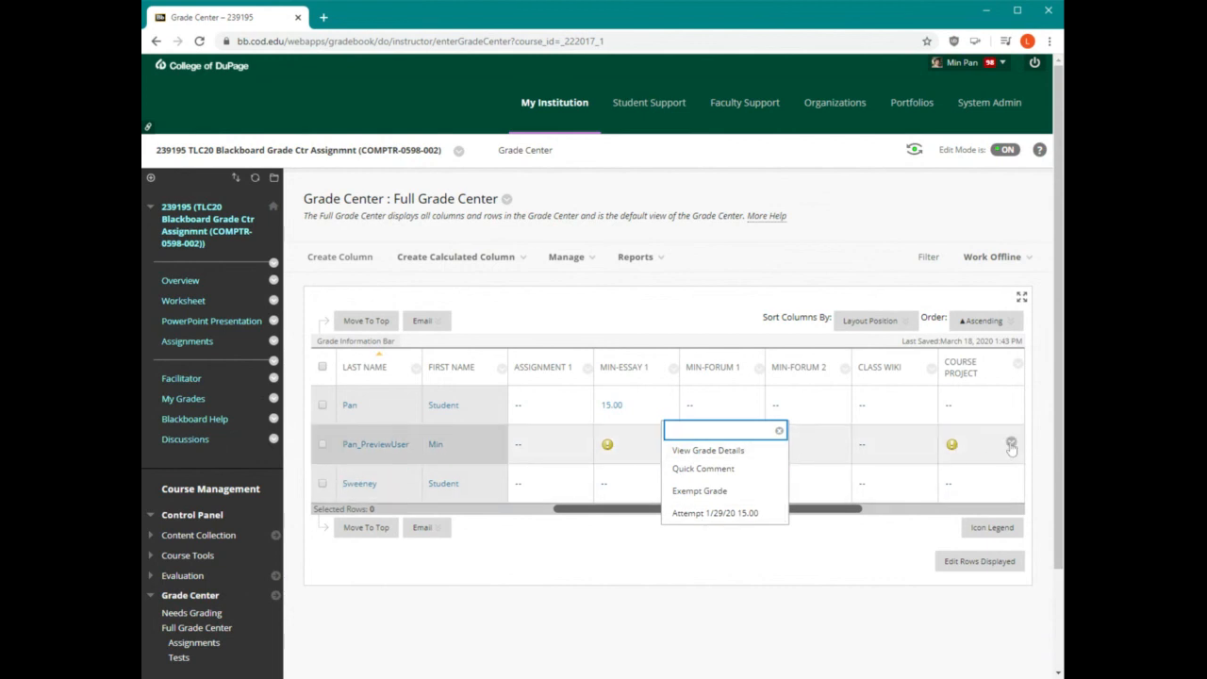
click(1011, 445)
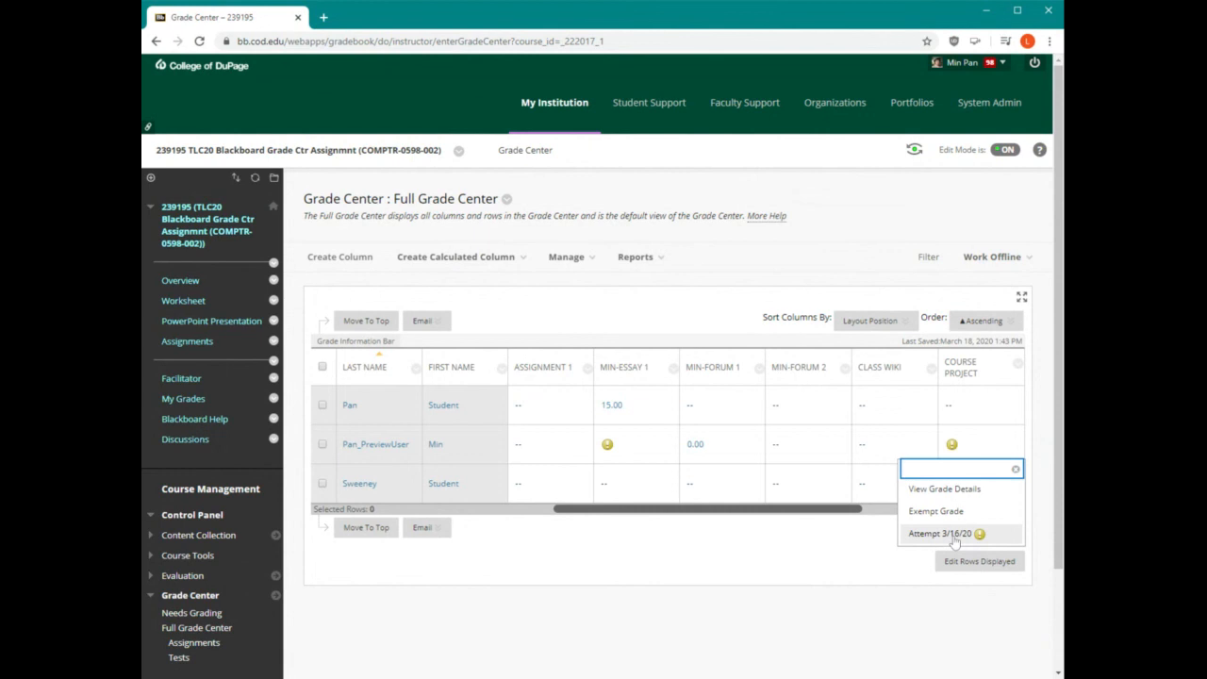
click(953, 536)
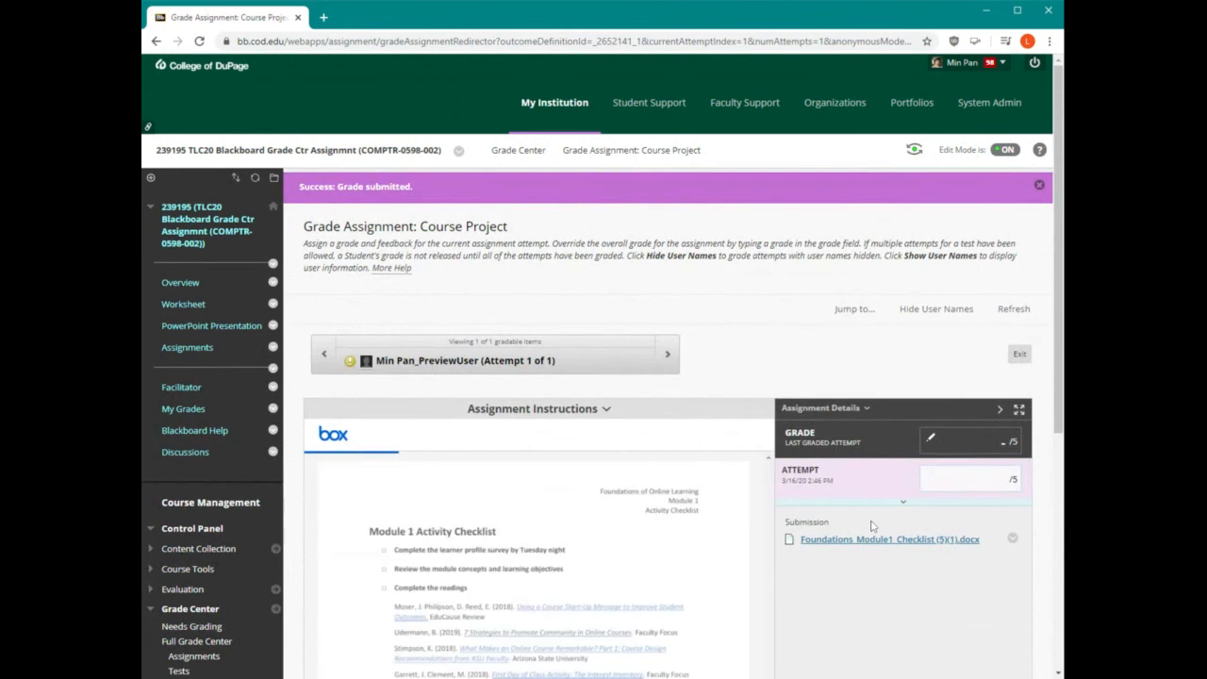
- Look through the submitted Module 1 Activity Checklist and start freehand drawing on the document
scroll(863, 526, down, 4)
scroll(833, 500, up, 1)
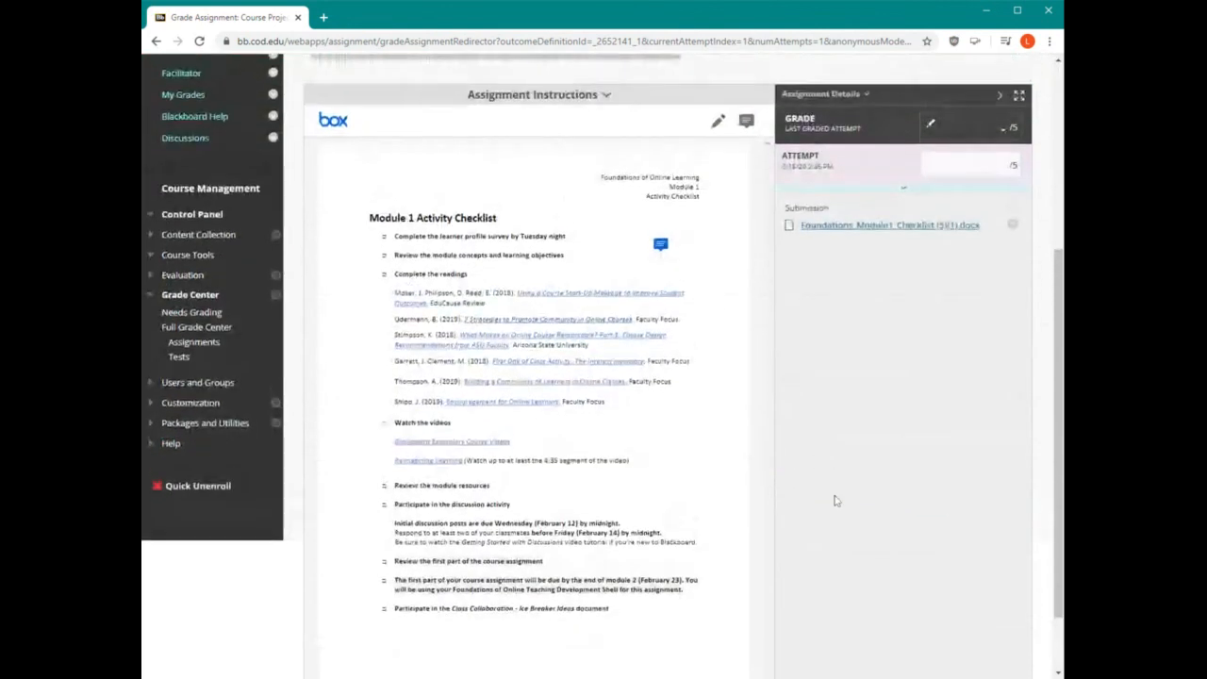
scroll(834, 500, up, 1)
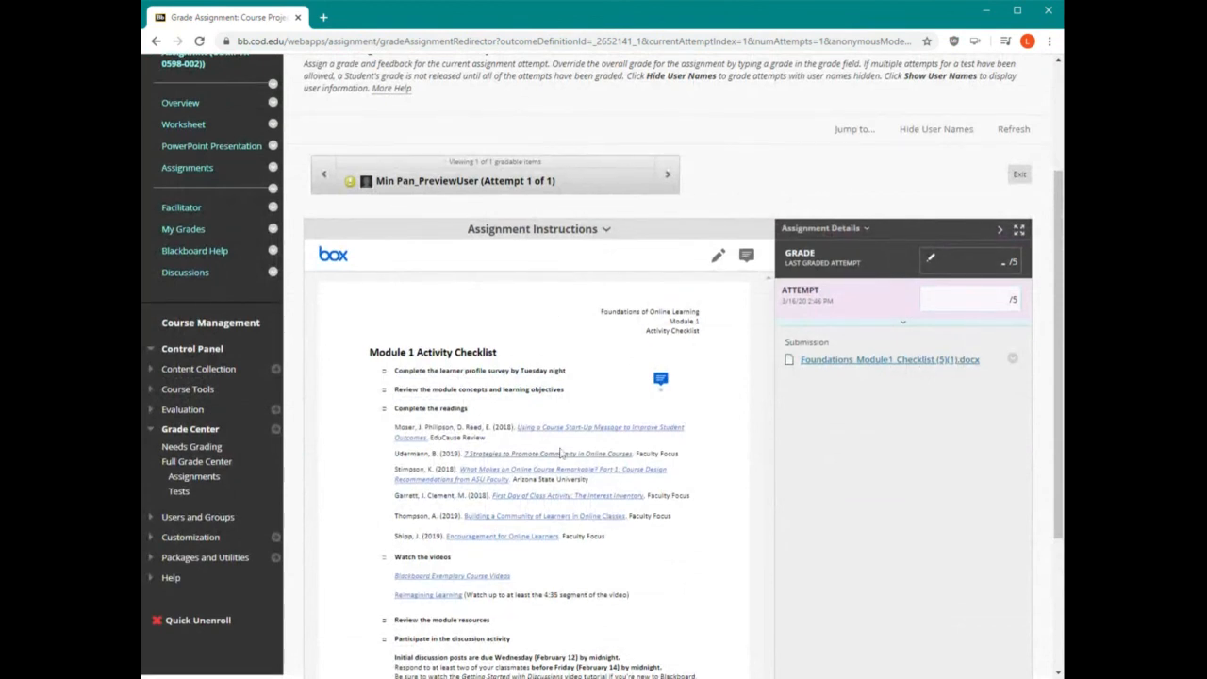
scroll(566, 463, down, 3)
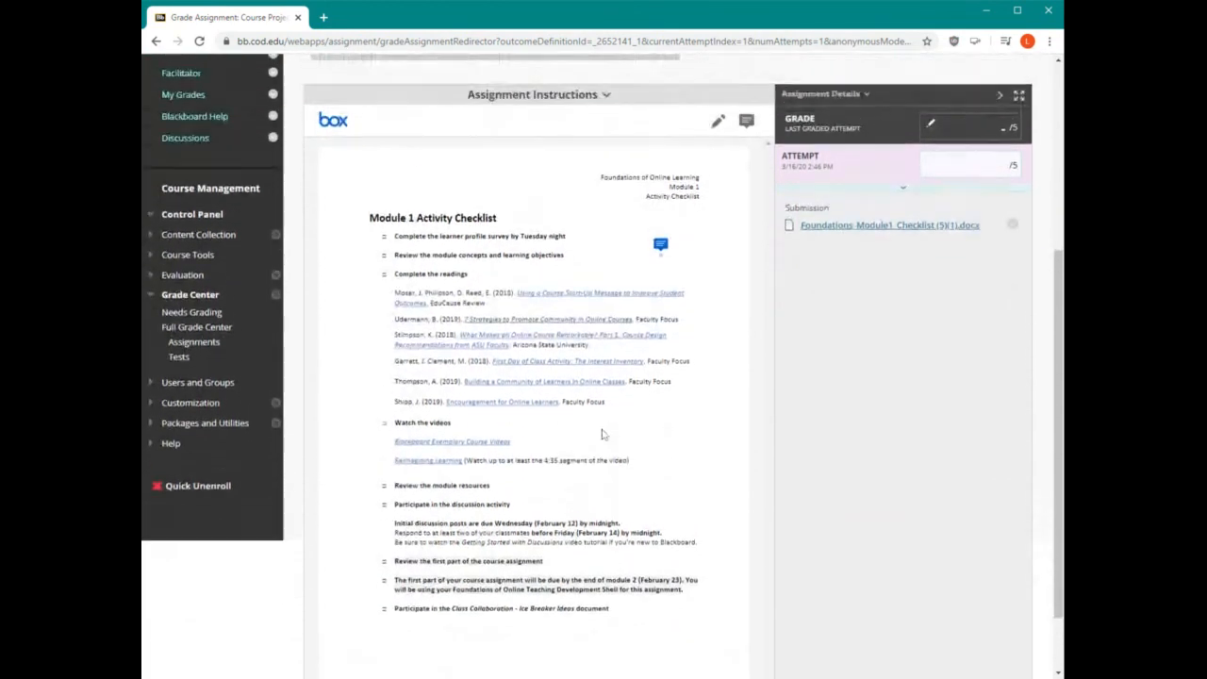
scroll(364, 269, up, 3)
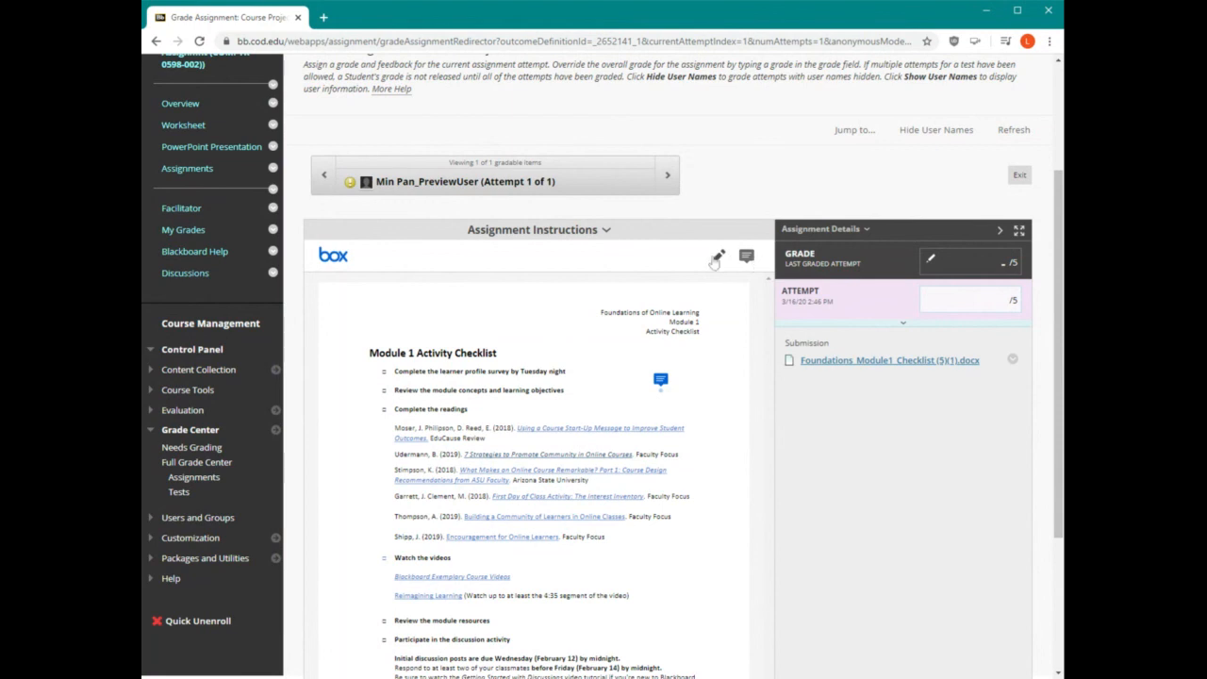
click(716, 259)
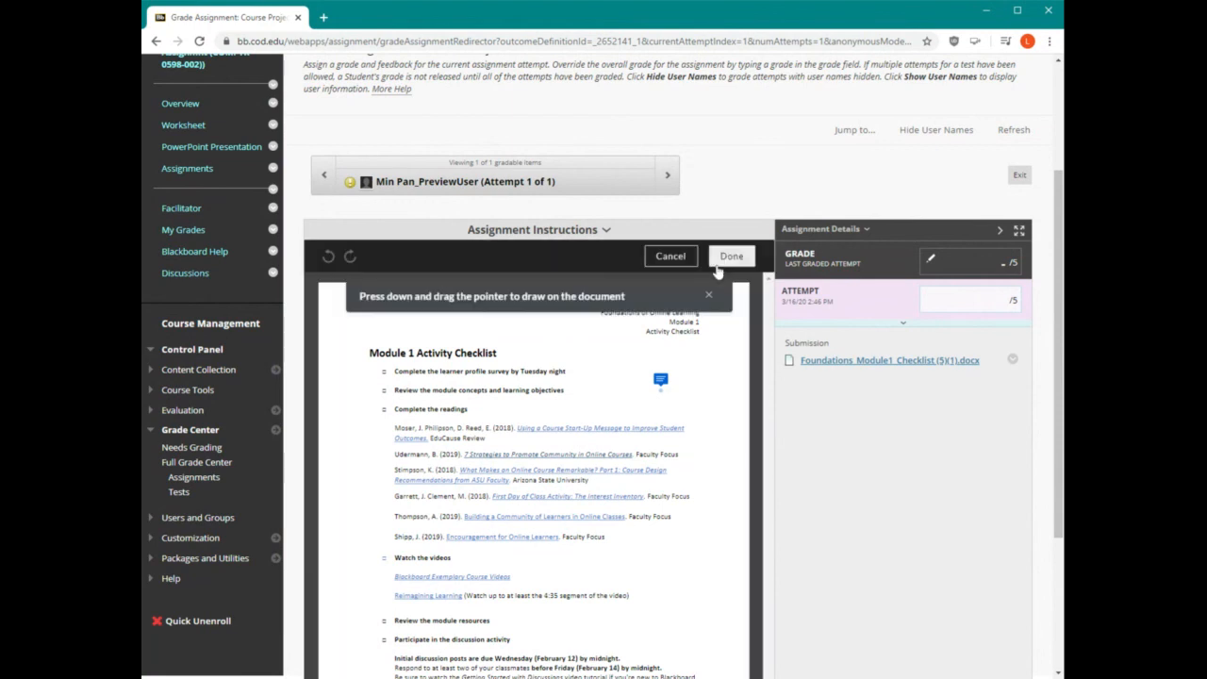
drag(562, 348, 647, 358)
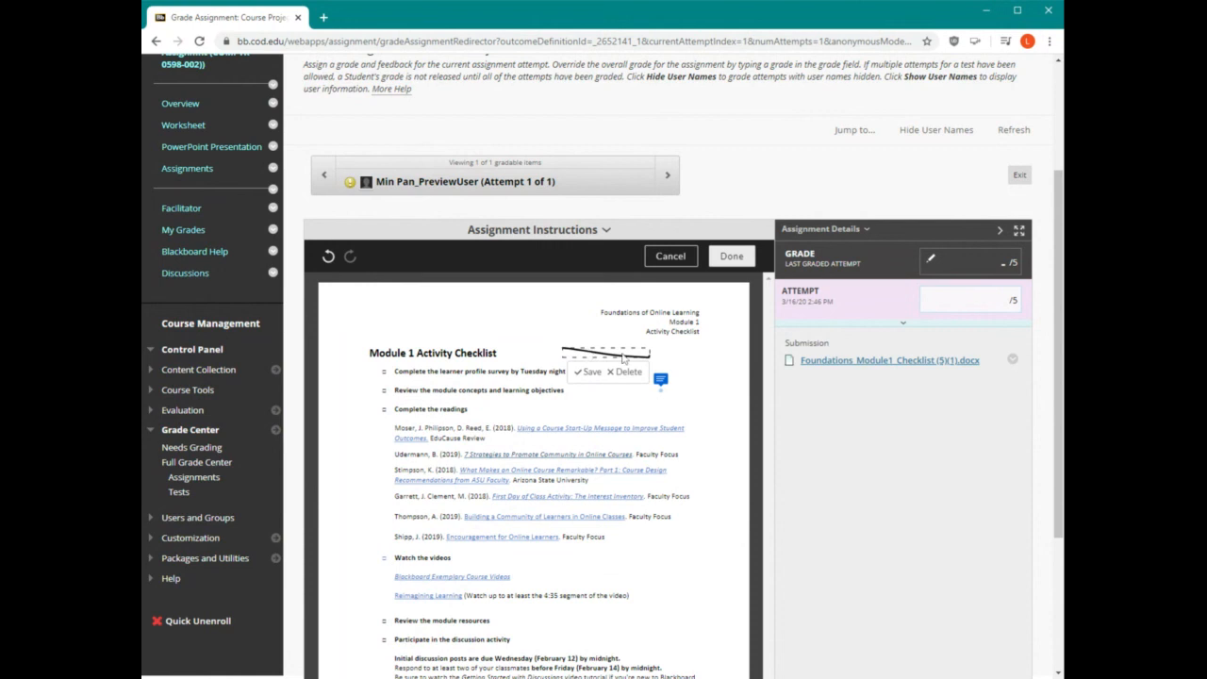
click(625, 372)
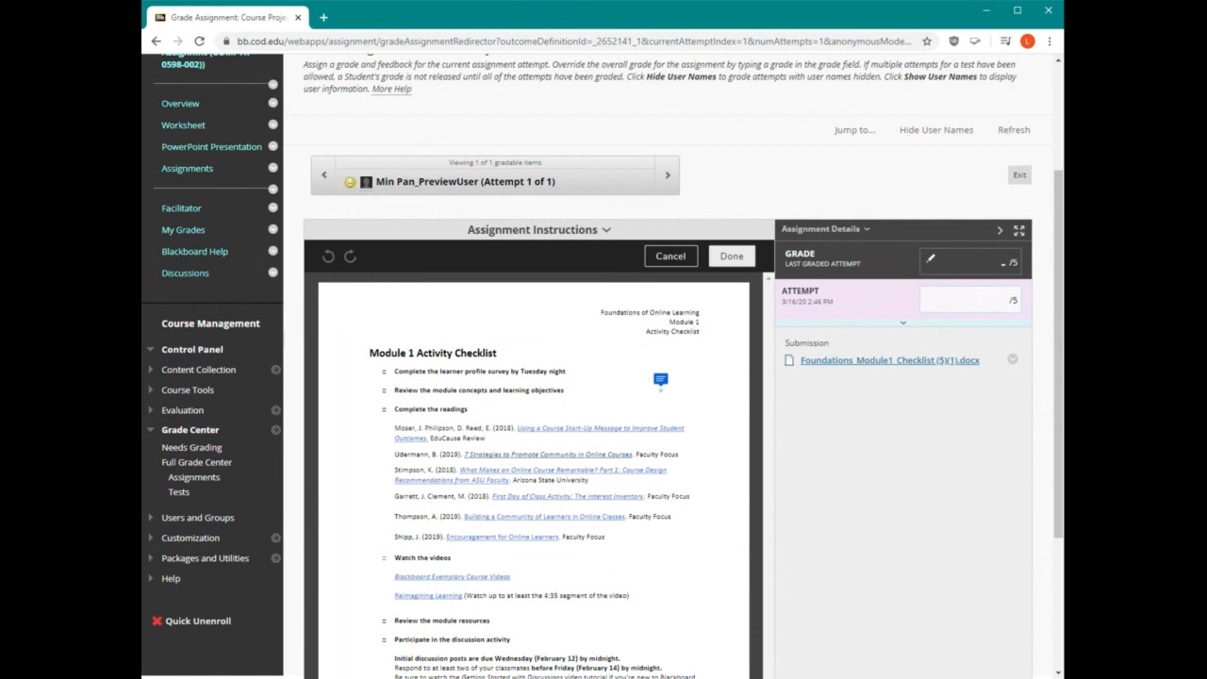
drag(388, 414, 423, 408)
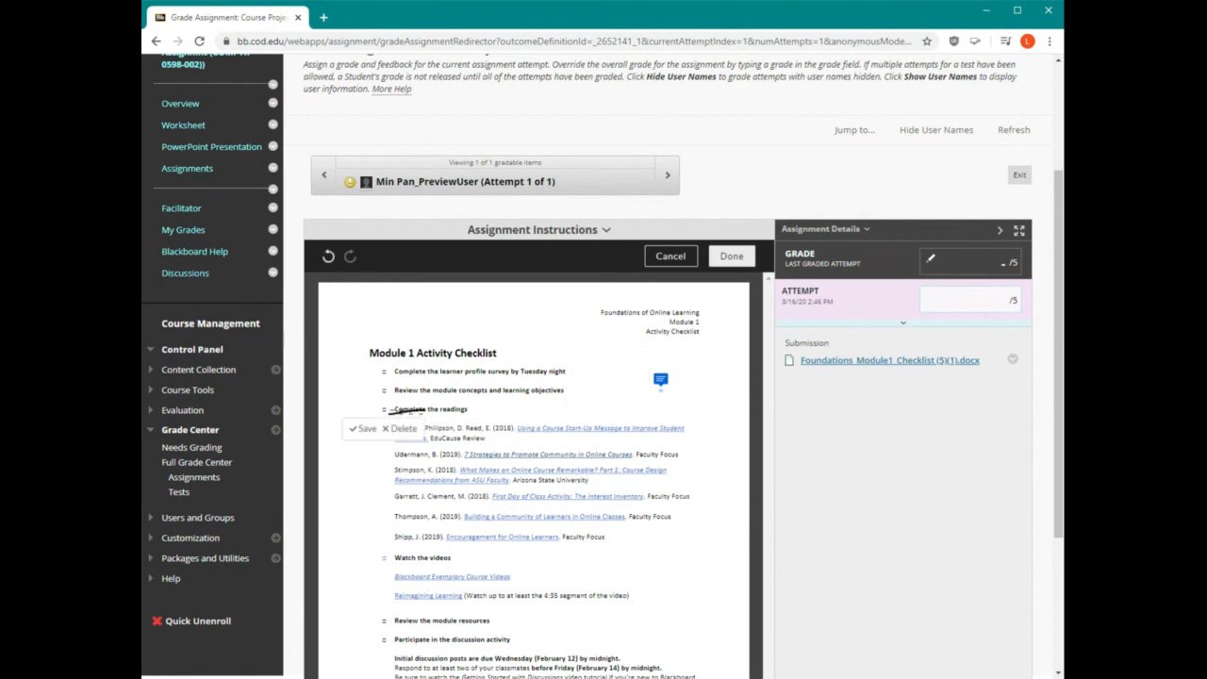
click(402, 428)
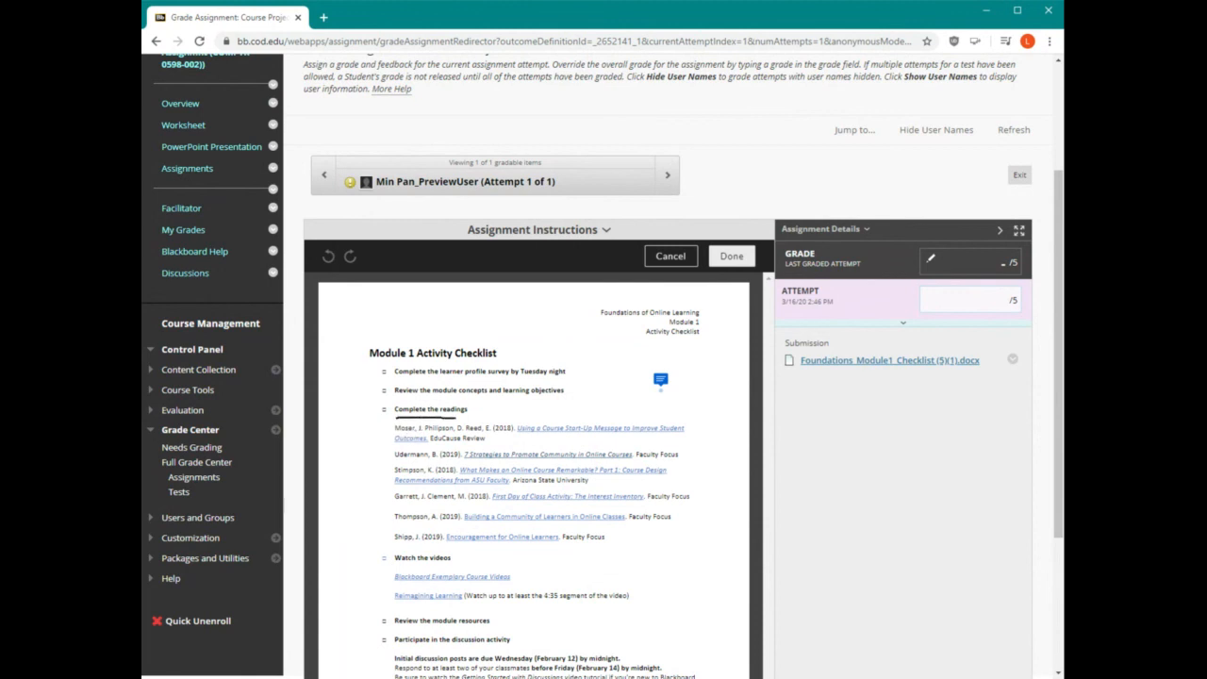
- Underline "Complete the readings" in the submitted checklist with a freehand line, save it and finish drawing
drag(469, 417, 471, 417)
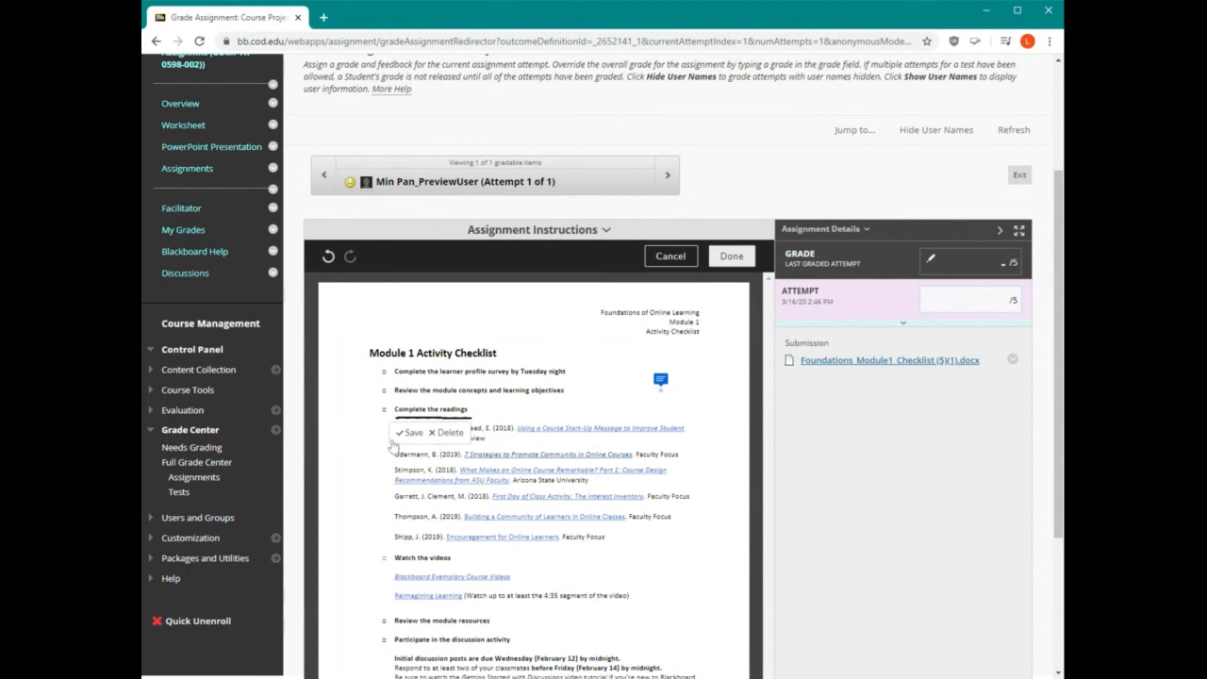
click(406, 433)
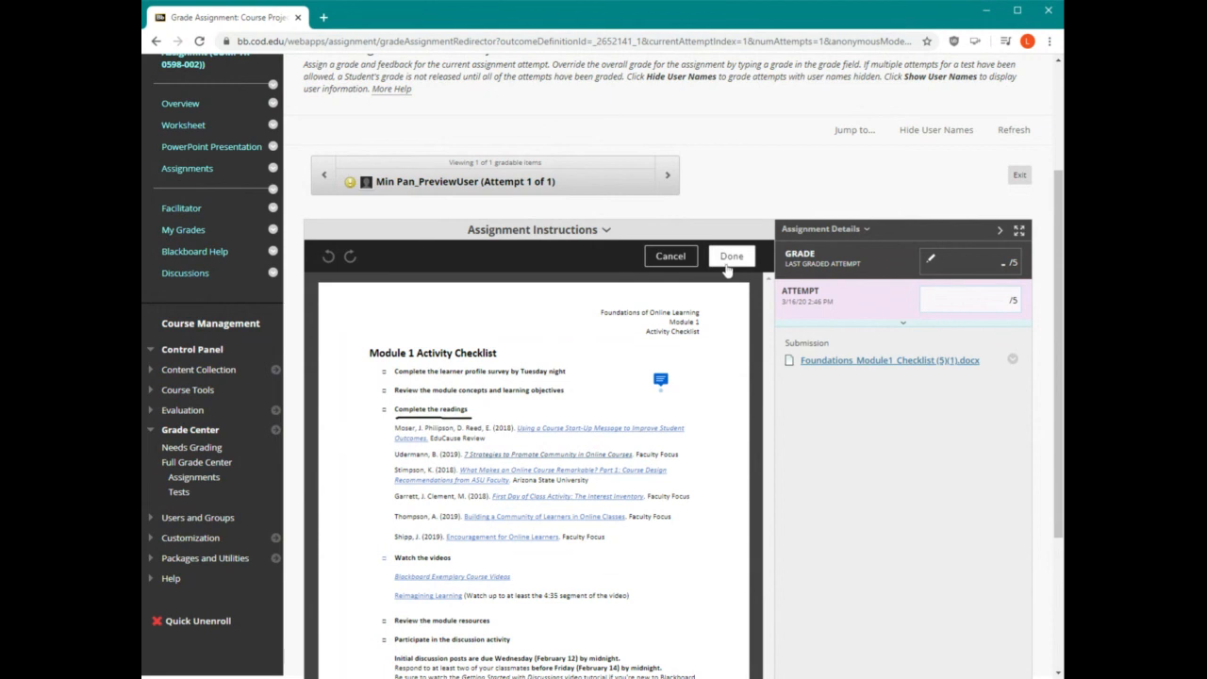
click(728, 269)
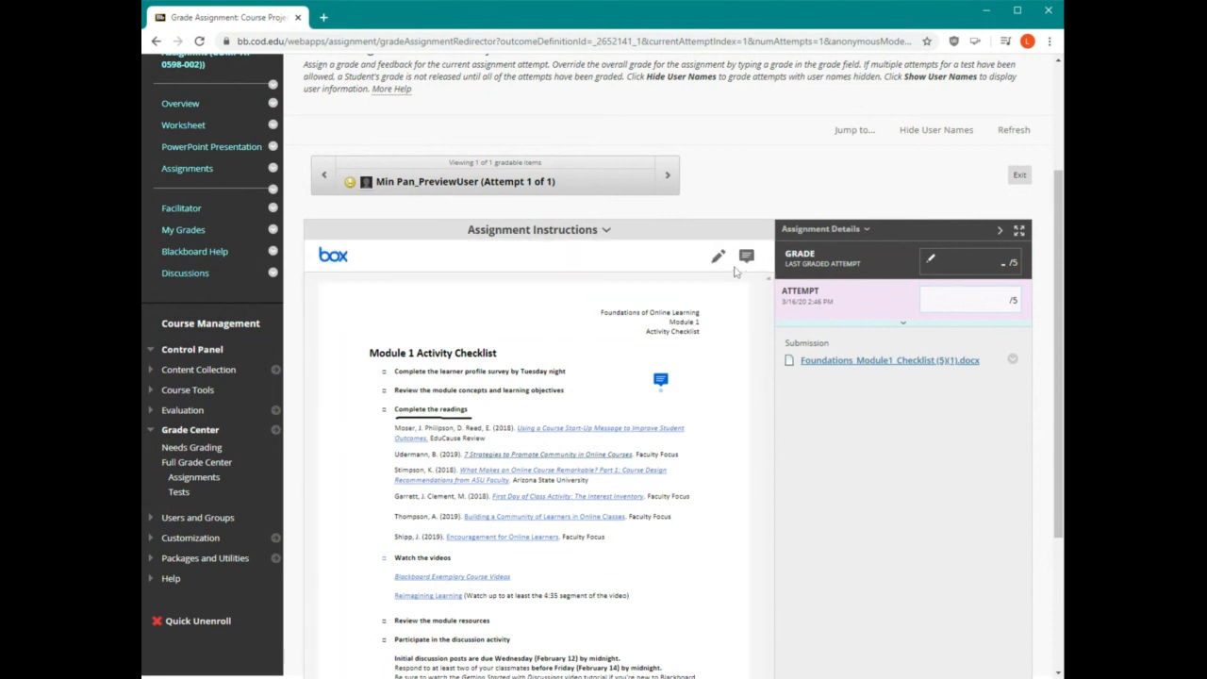
- Post the comment "This work needs work" beside the "Watch the videos" section of the document, without adding a reply
click(746, 258)
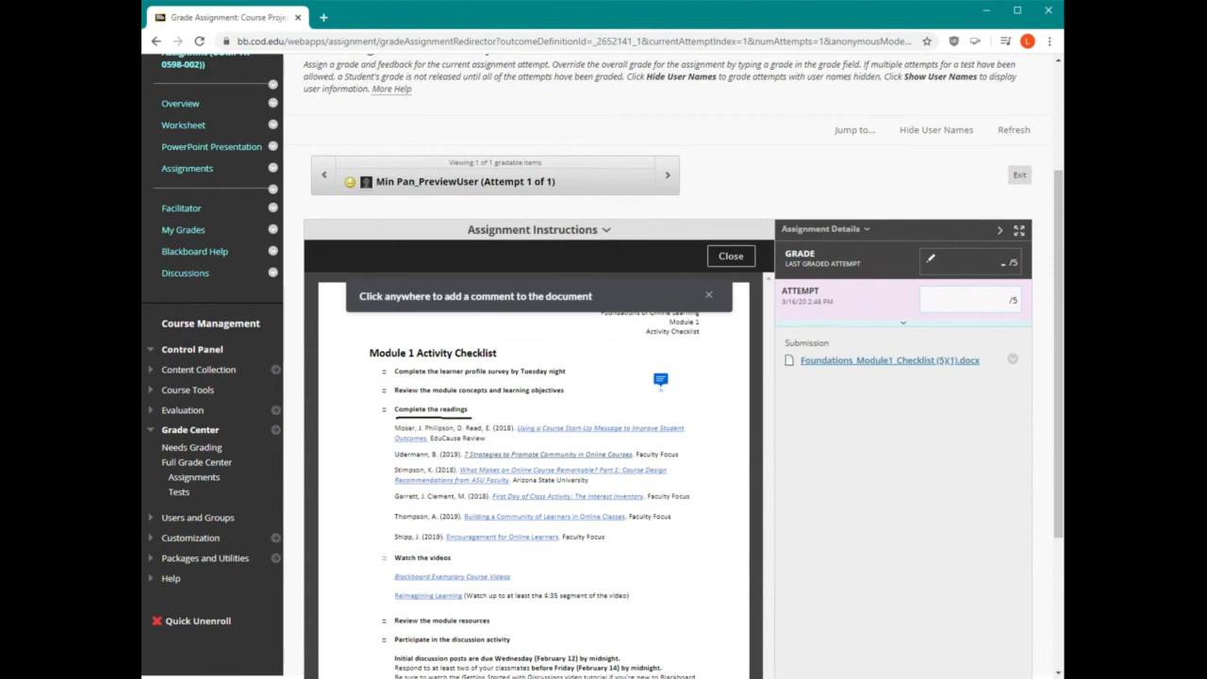
click(699, 563)
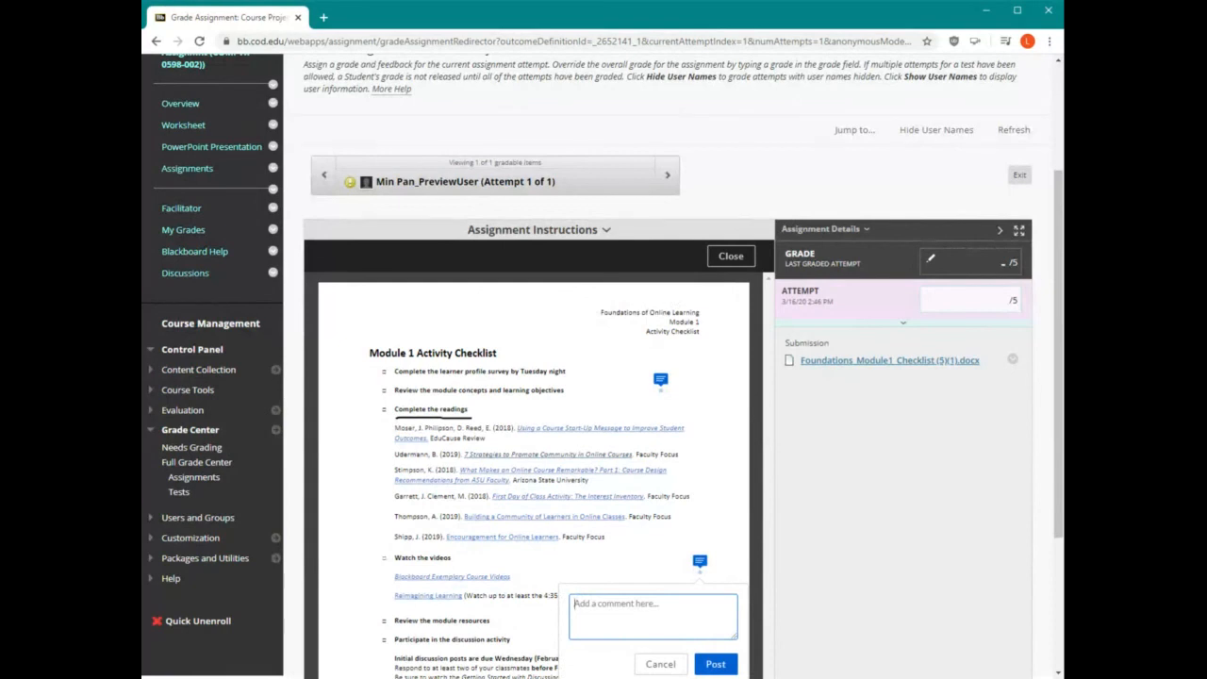
text(Thi swork)
key(BackSpace)
key(BackSpace)
key(BackSpace)
key(BackSpace)
key(BackSpace)
key(BackSpace)
text(s work needs work)
click(716, 665)
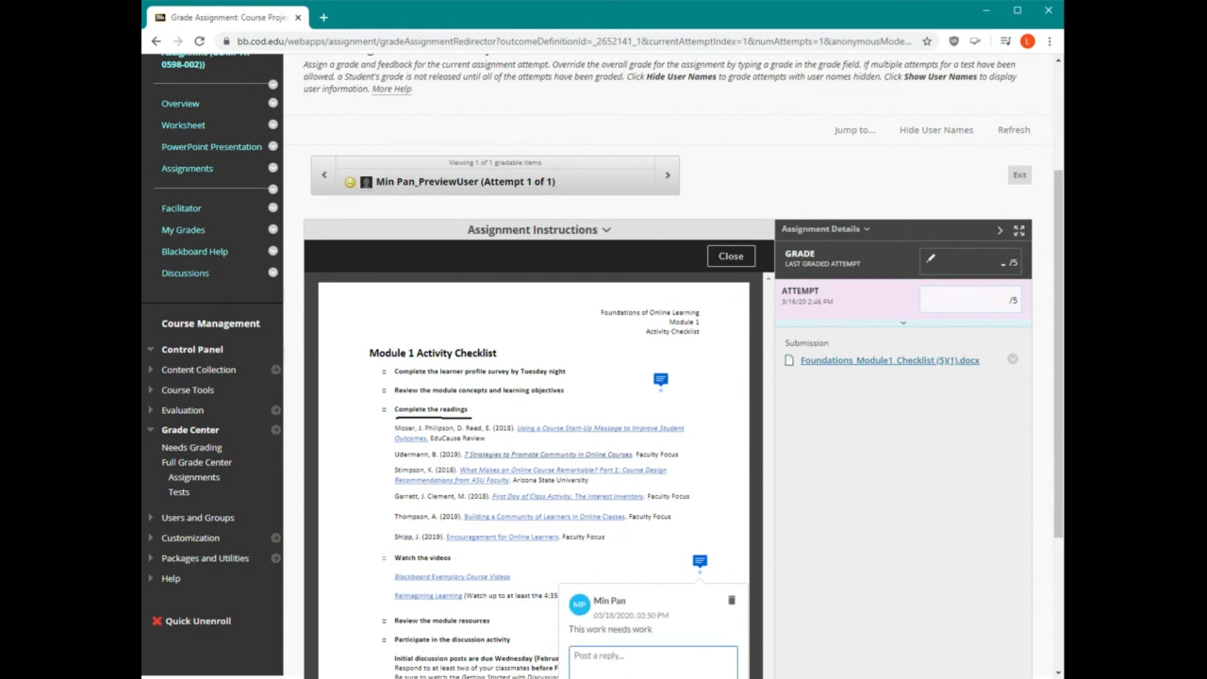
scroll(840, 487, down, 1)
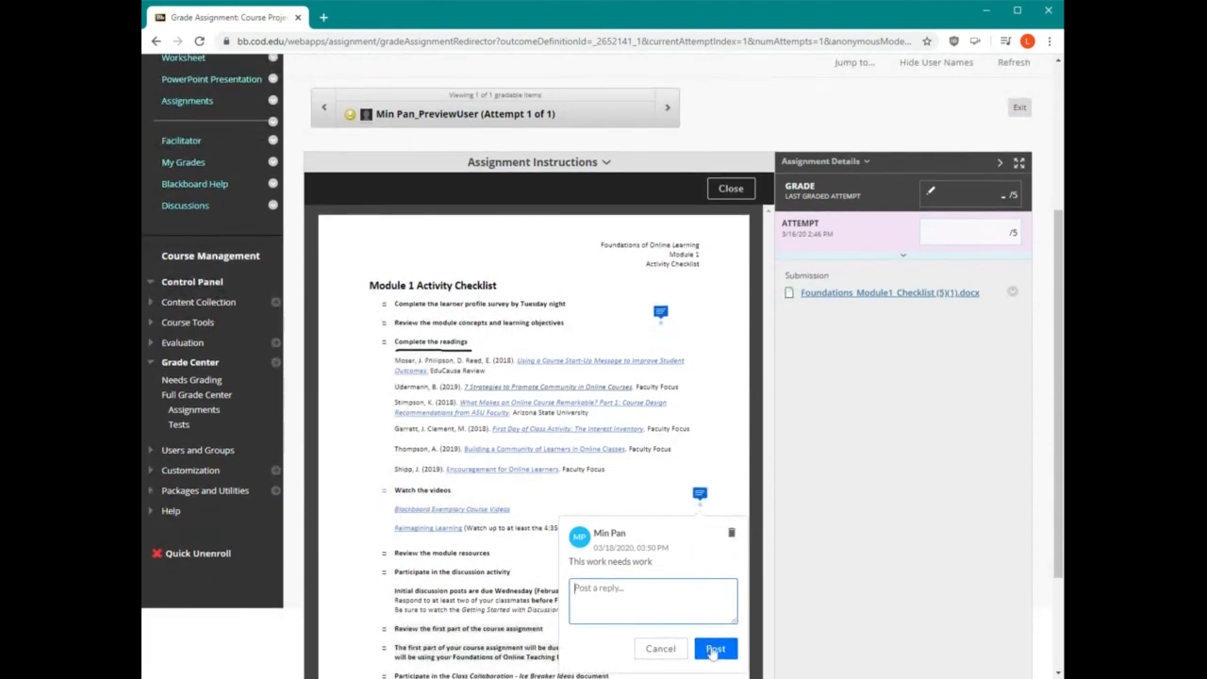
click(654, 651)
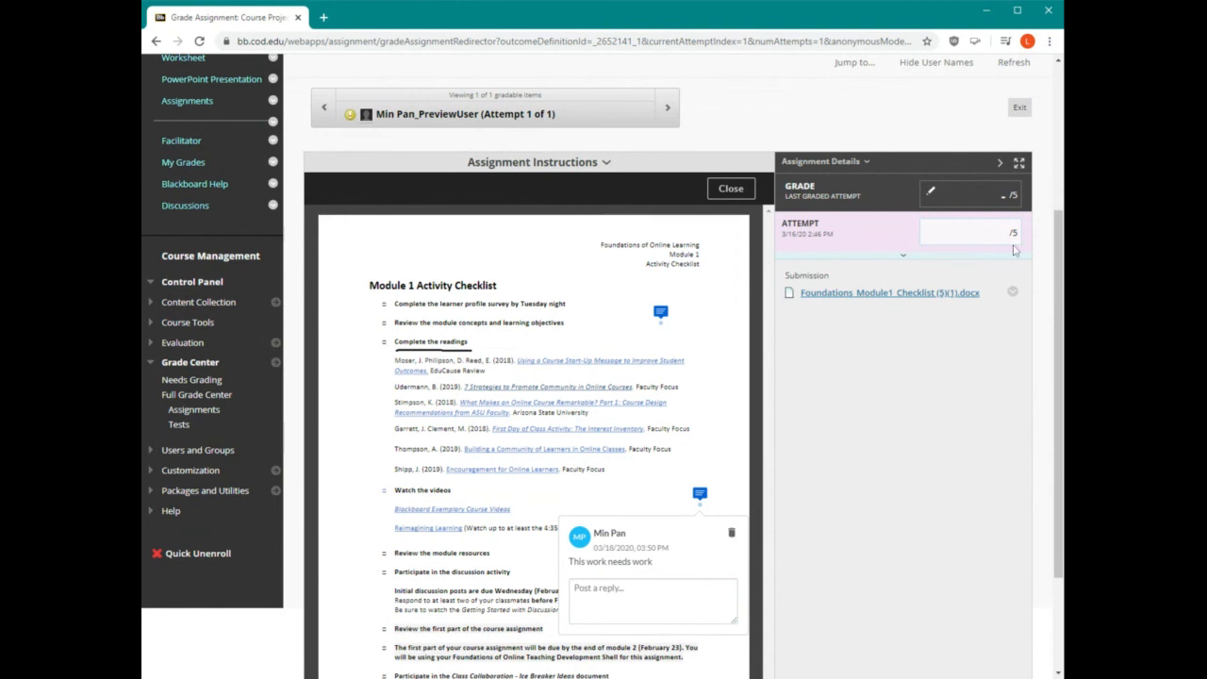
- Set the Course Project attempt grade to 3 and enter the learner feedback "Let's try again!"
click(1009, 233)
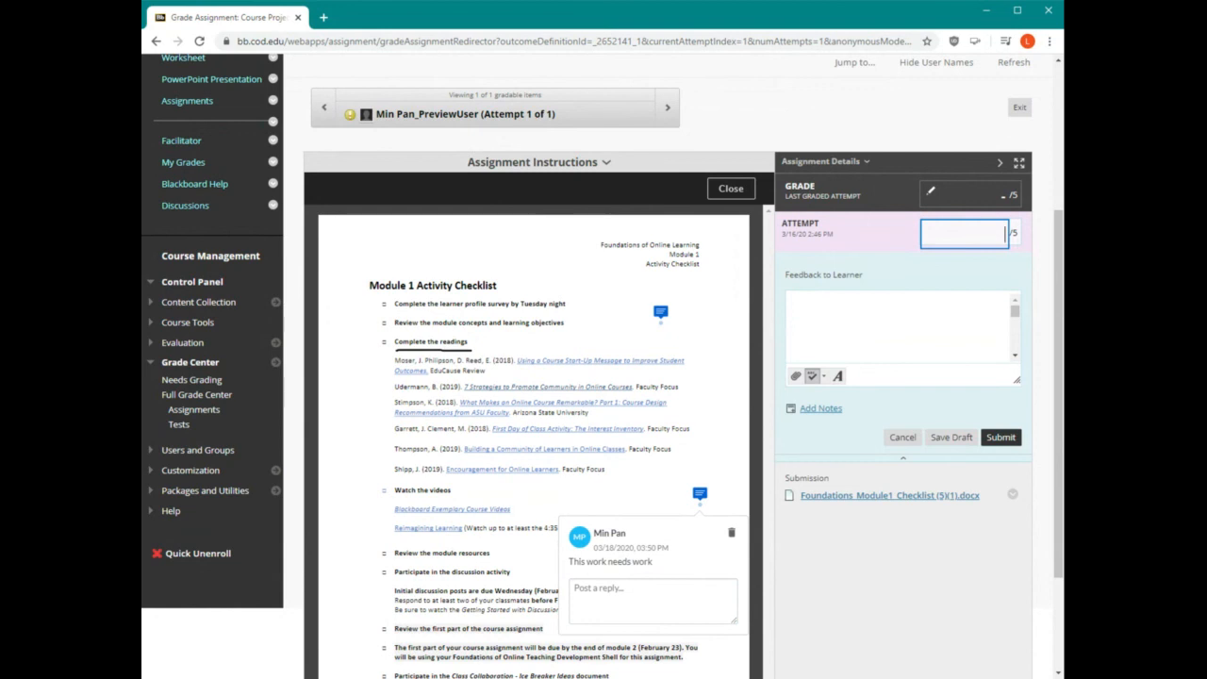
text(3)
key(Tab)
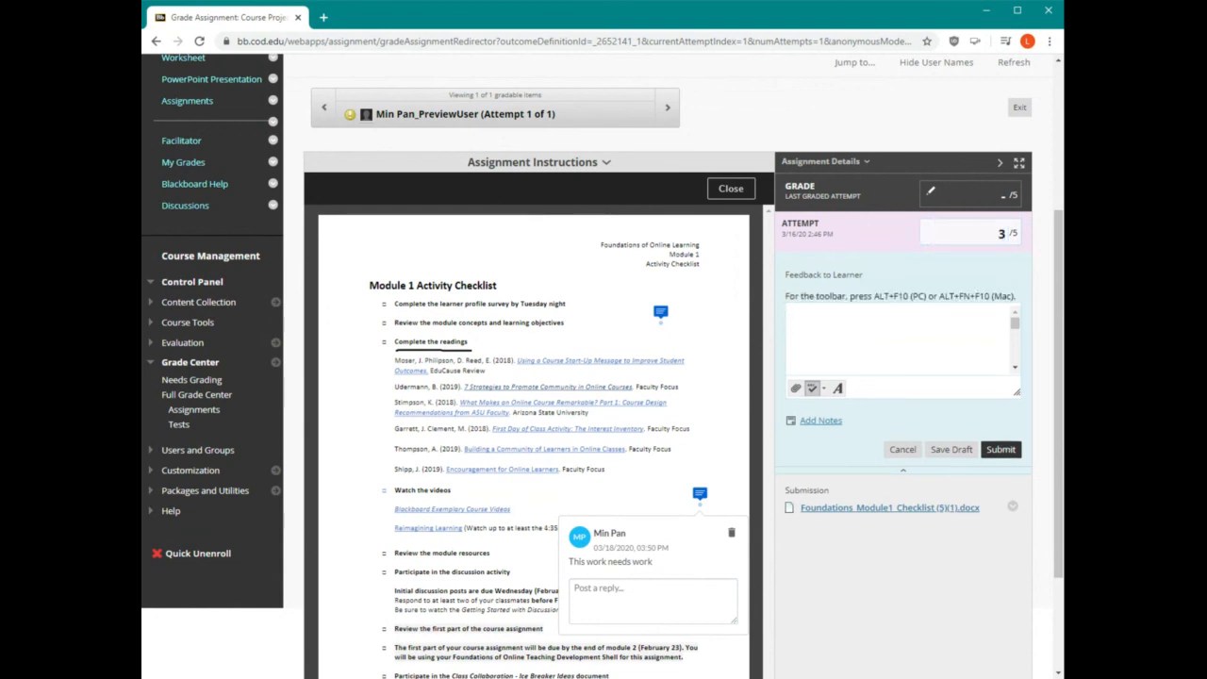
text(Let's try again)
click(1001, 450)
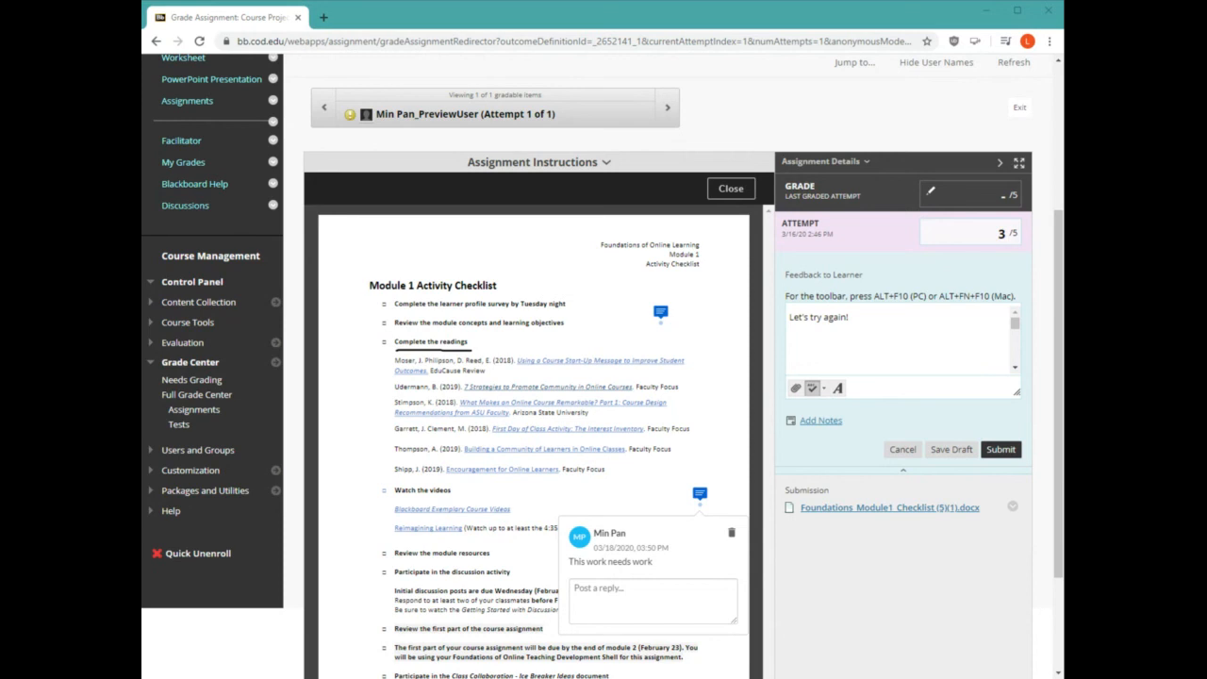
- Submit the Course Project grade and bring the Total column into view in the Full Grade Center
drag(1058, 368, 1058, 516)
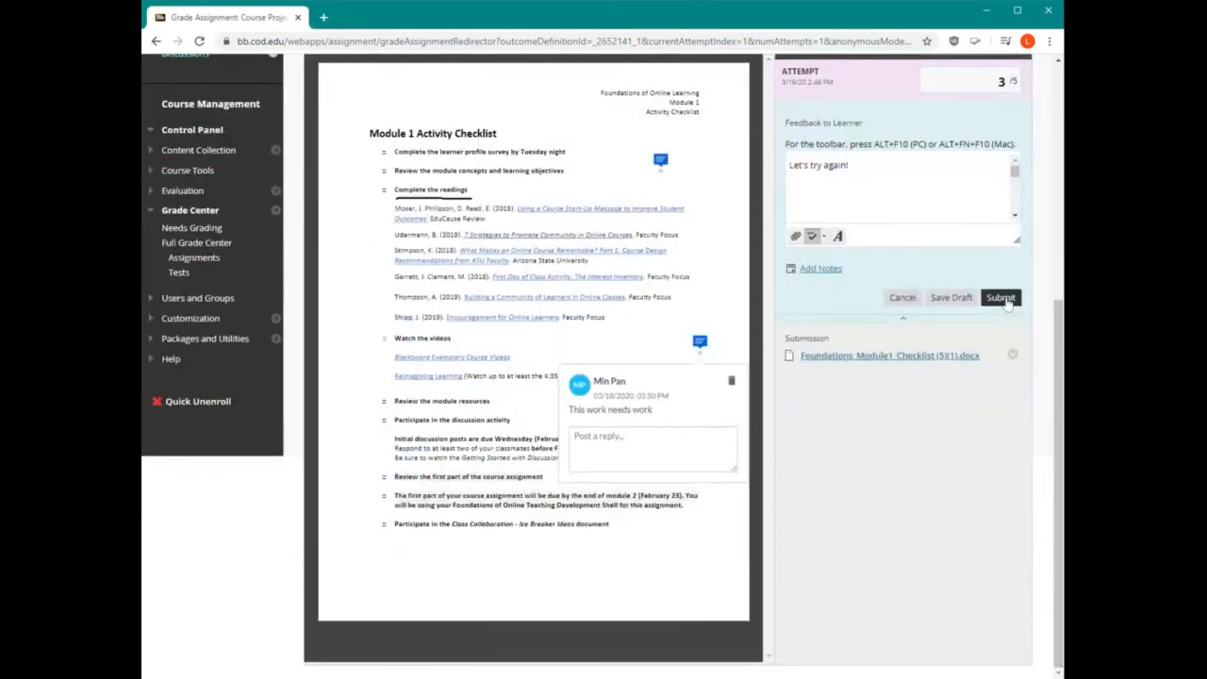
scroll(1061, 368, up, 2)
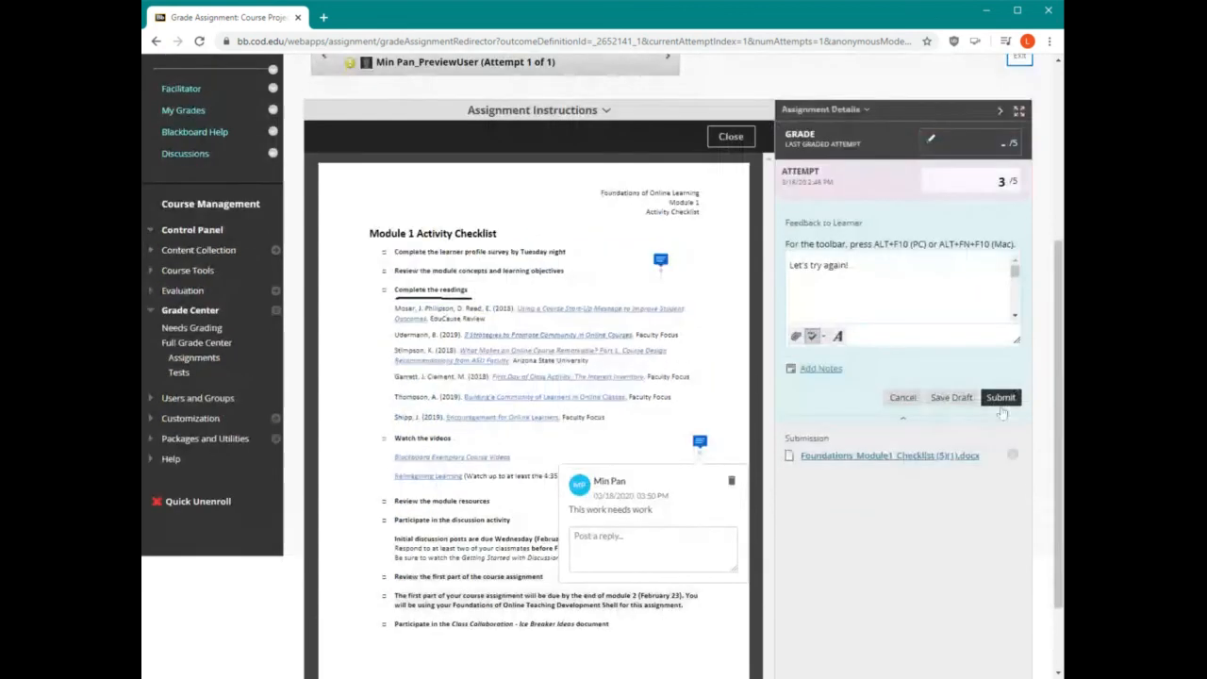
click(1000, 397)
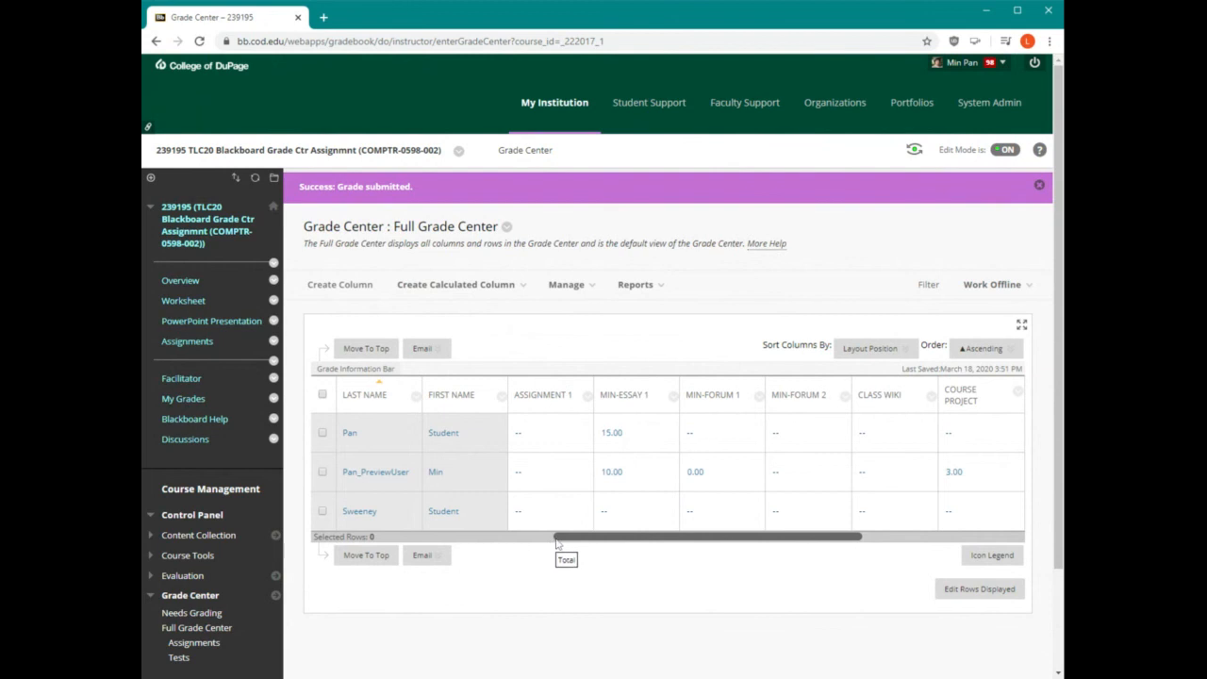
drag(556, 540, 511, 534)
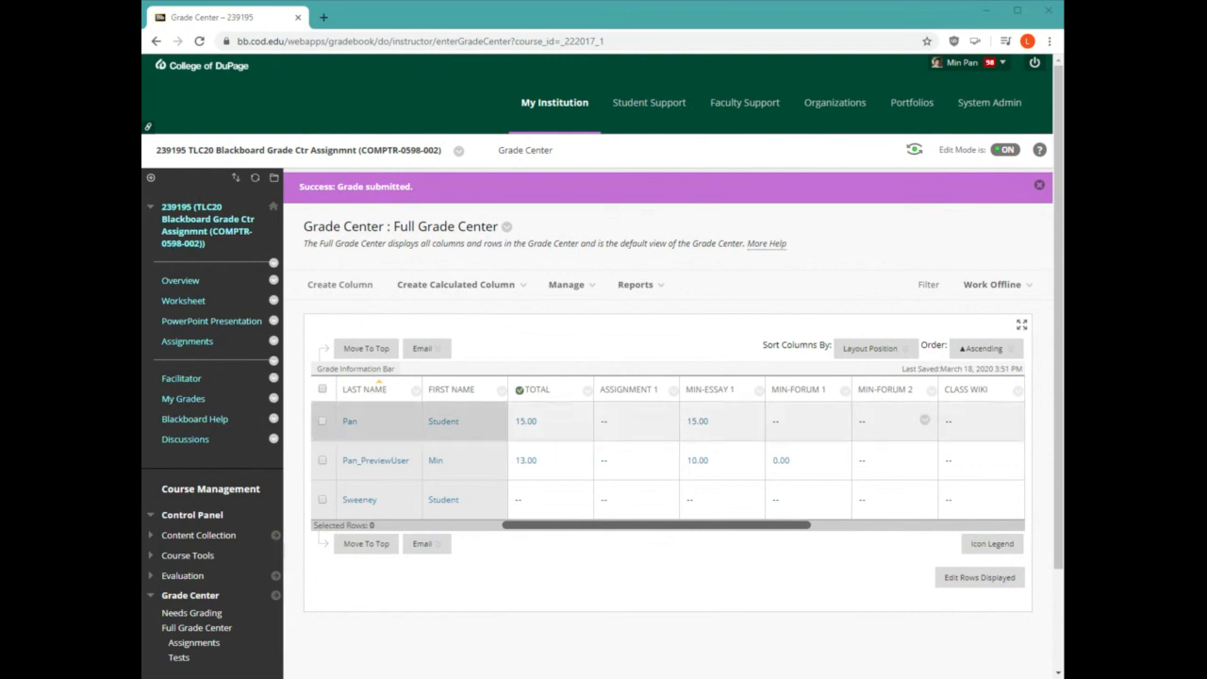
- Open the course's My Grades page from the instructor account and list all items to review their grades
drag(755, 528, 849, 534)
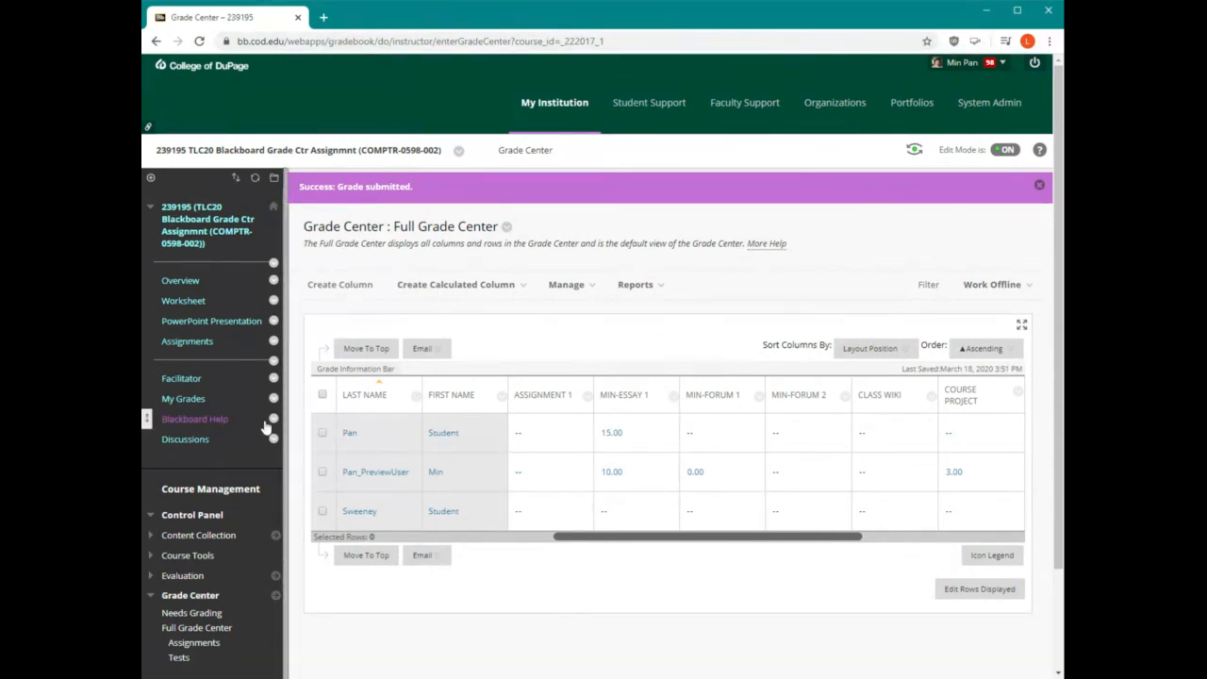
click(199, 406)
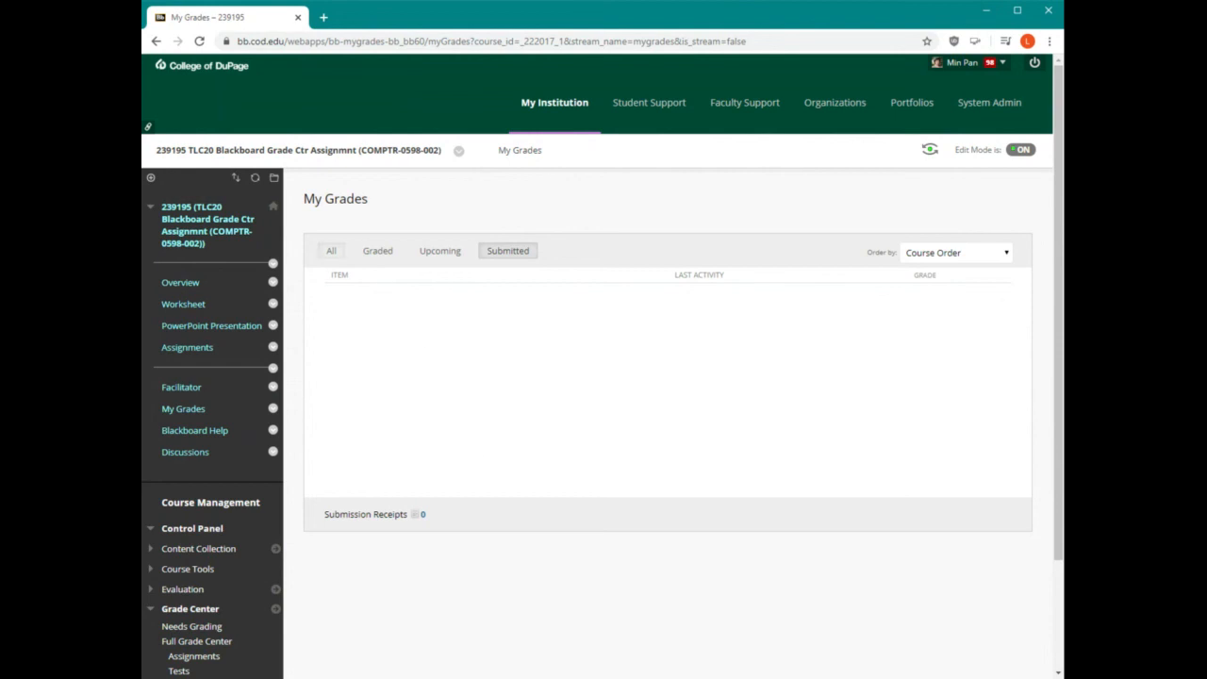
click(332, 253)
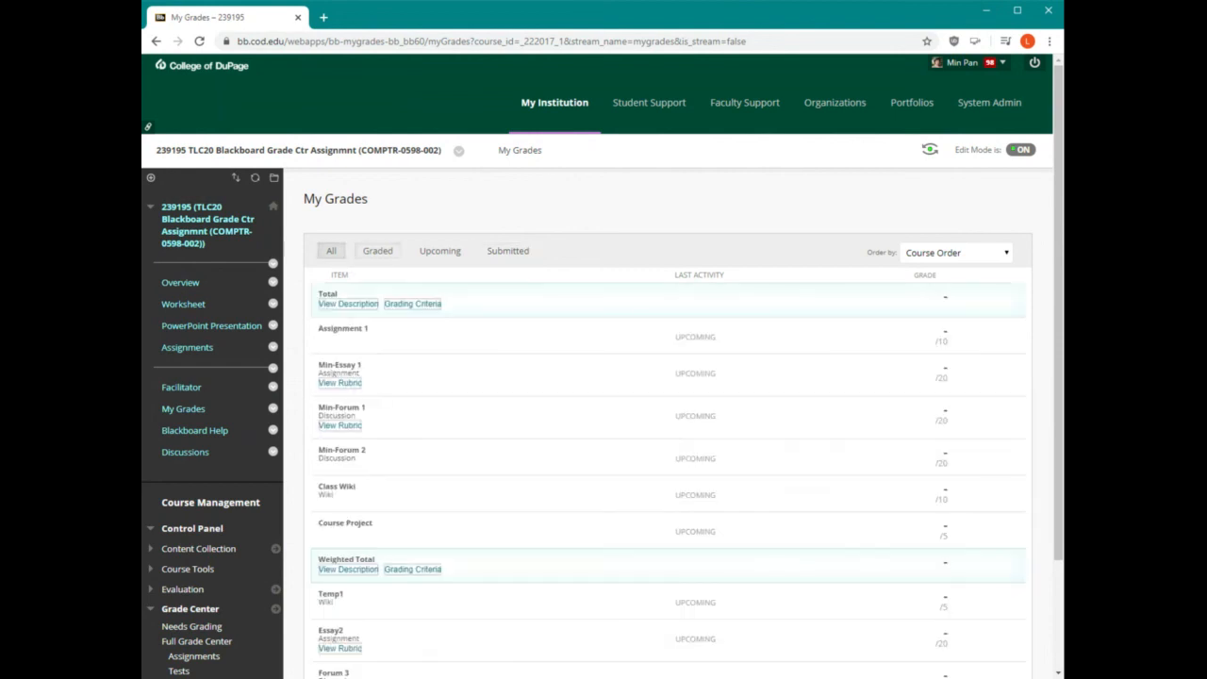
scroll(437, 348, down, 1)
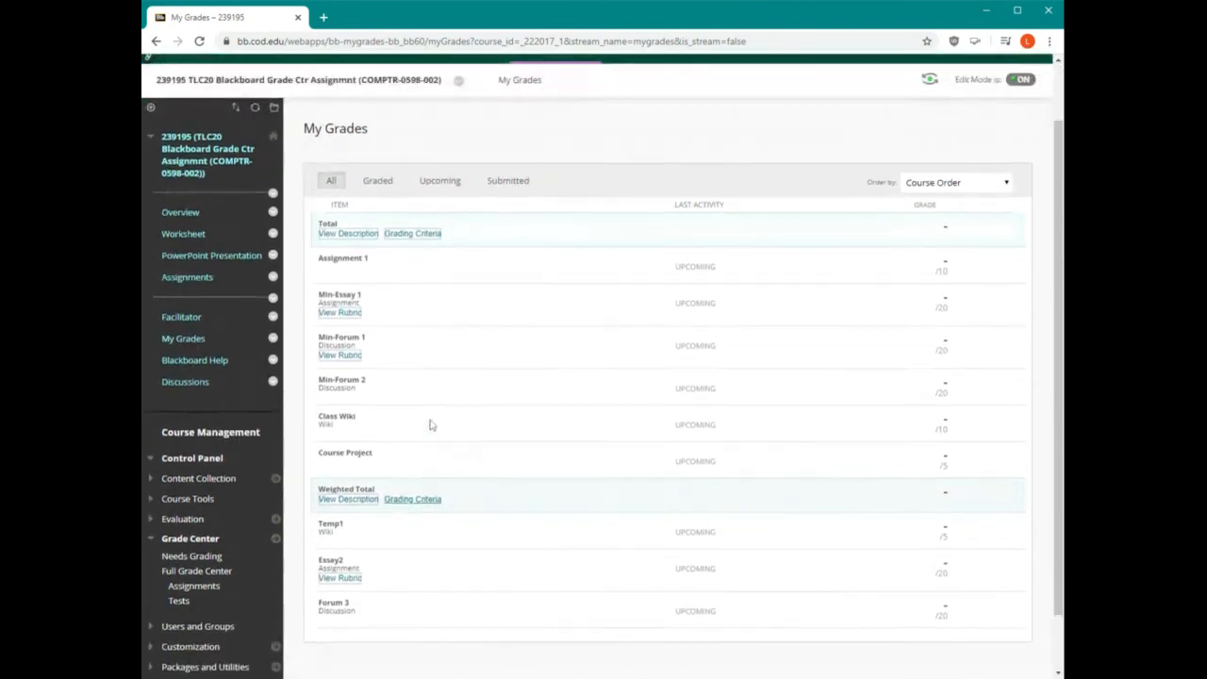
scroll(429, 358, up, 1)
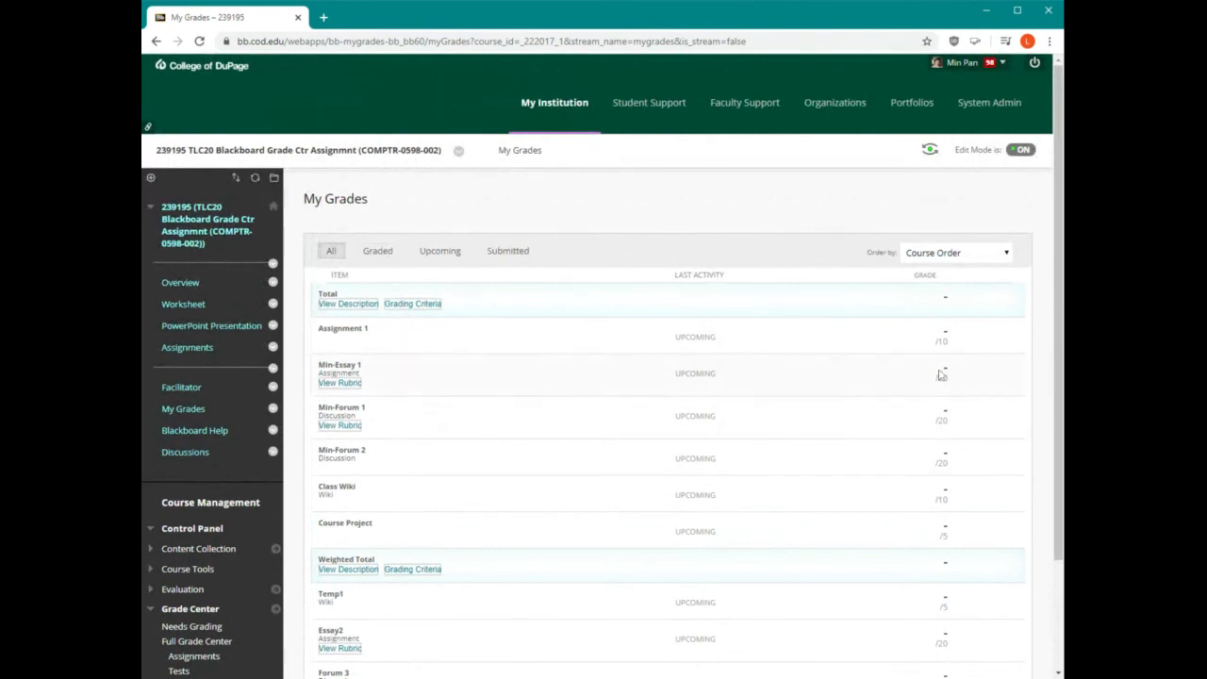
scroll(920, 533, down, 2)
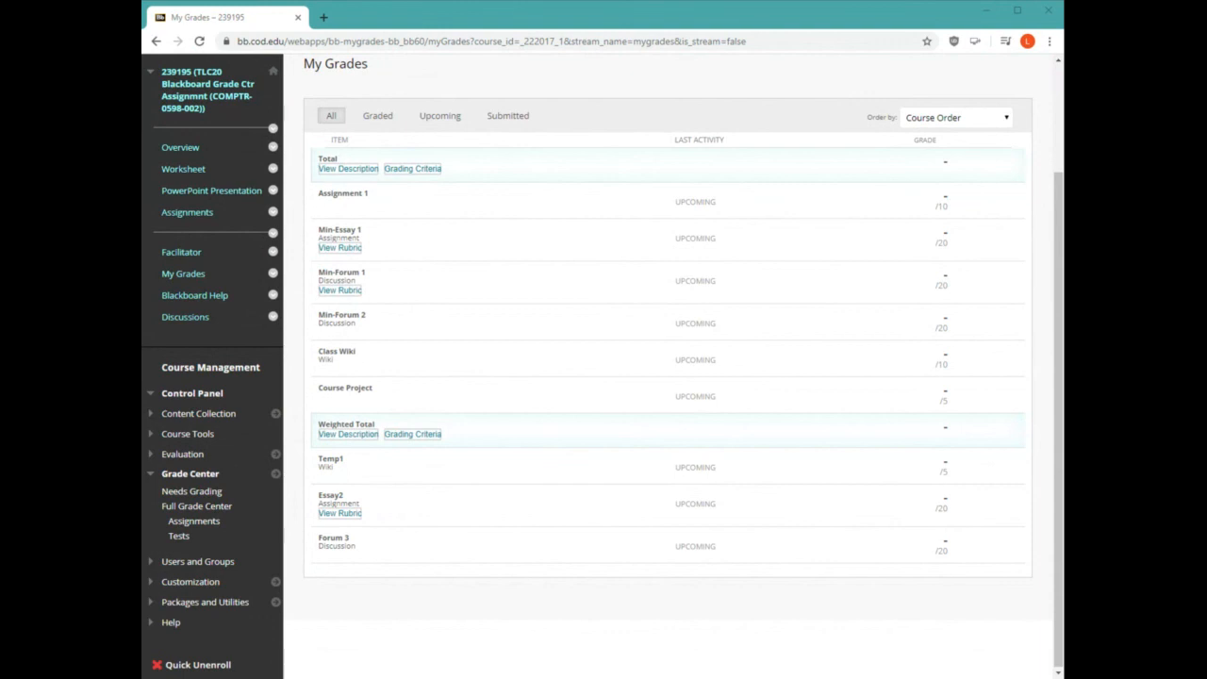
- Return to the My Institution home page and switch to the Firefox window with the student's view of the course
click(376, 23)
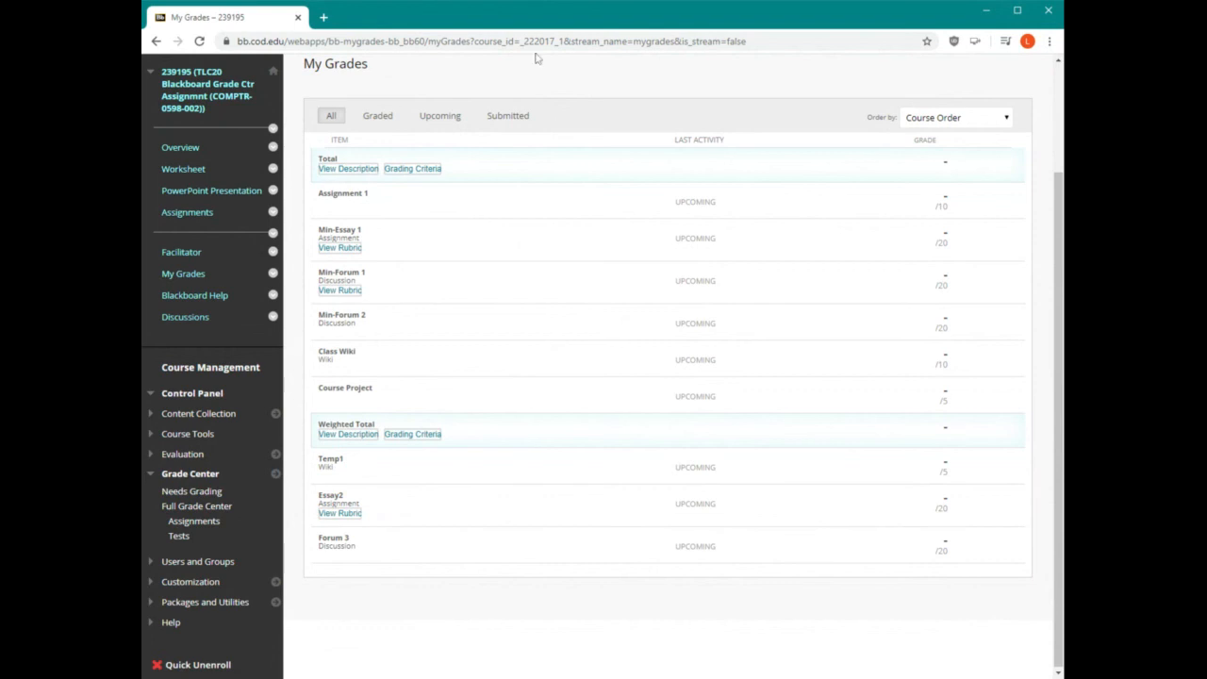
scroll(518, 151, up, 3)
click(566, 106)
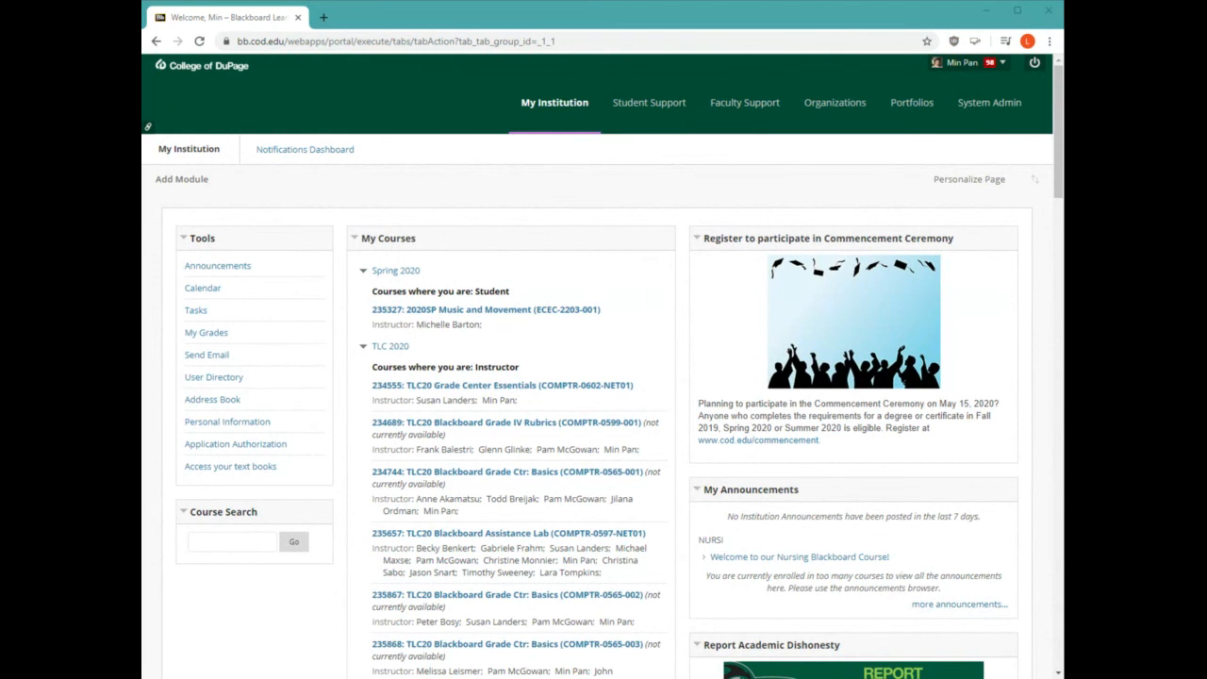
click(467, 22)
click(864, 19)
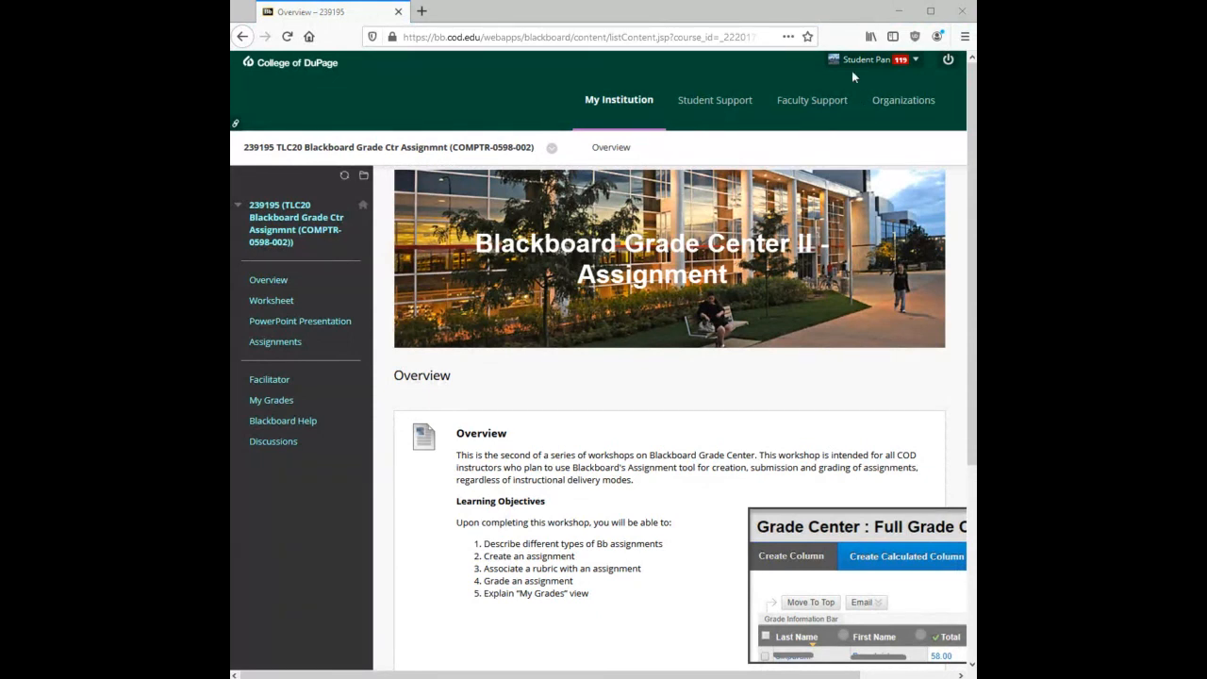
click(830, 9)
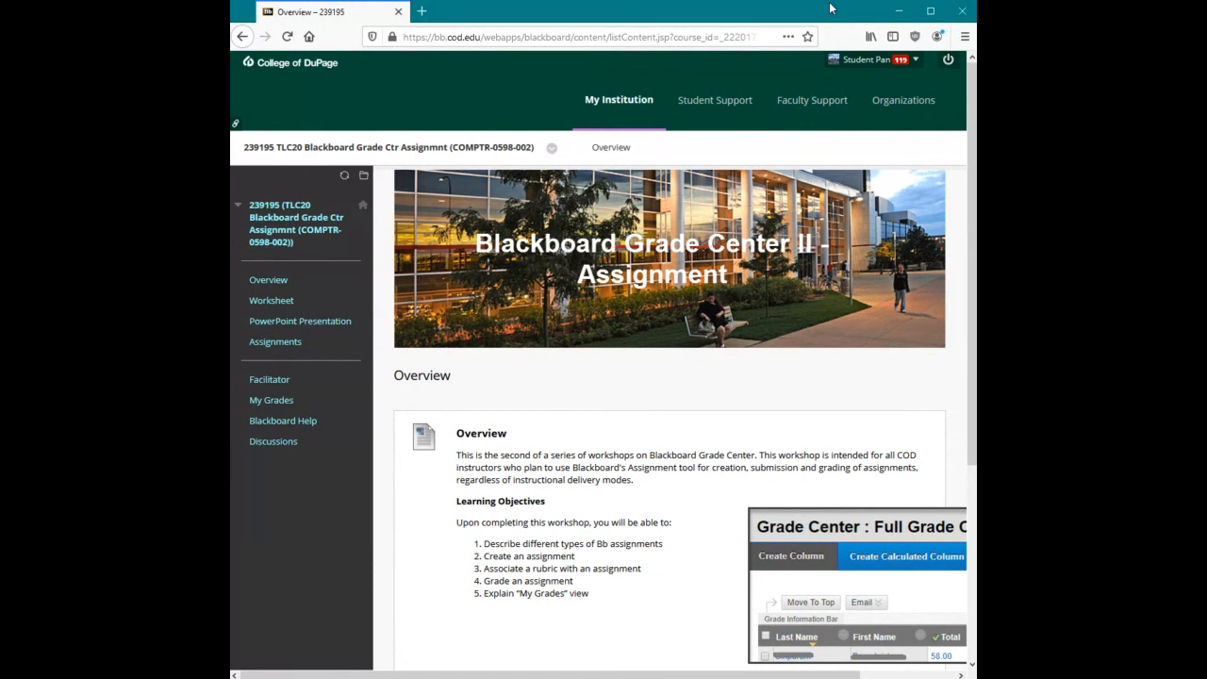
- Open My Grades as the student, view the instructor's feedback on Min-Essay 1 and close it
click(269, 402)
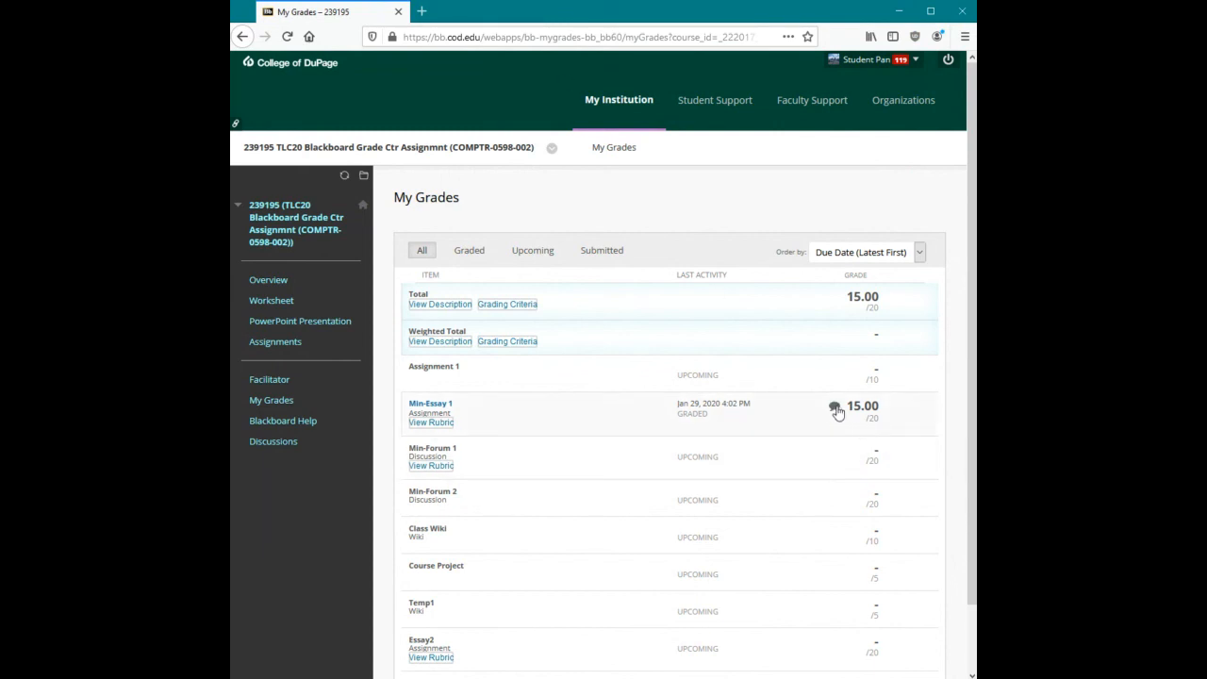
click(836, 409)
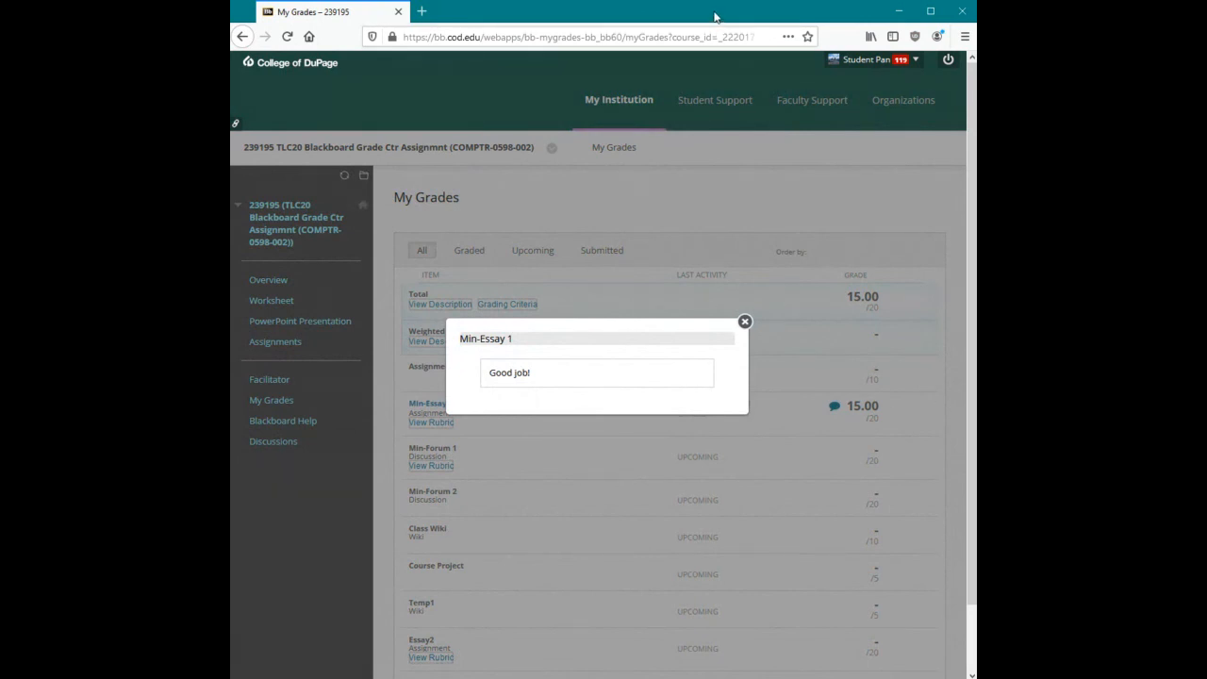
click(745, 323)
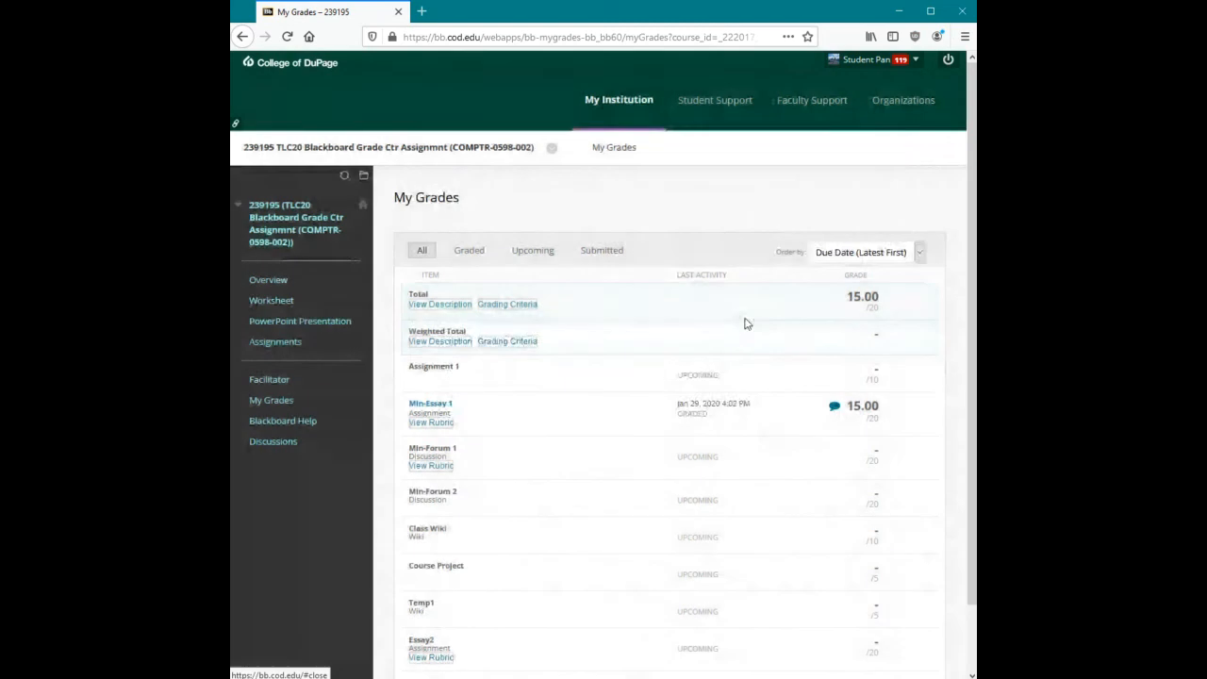
- Review the student's My Grades items filtered by All, Graded, Upcoming and Submitted in turn
scroll(742, 325, down, 1)
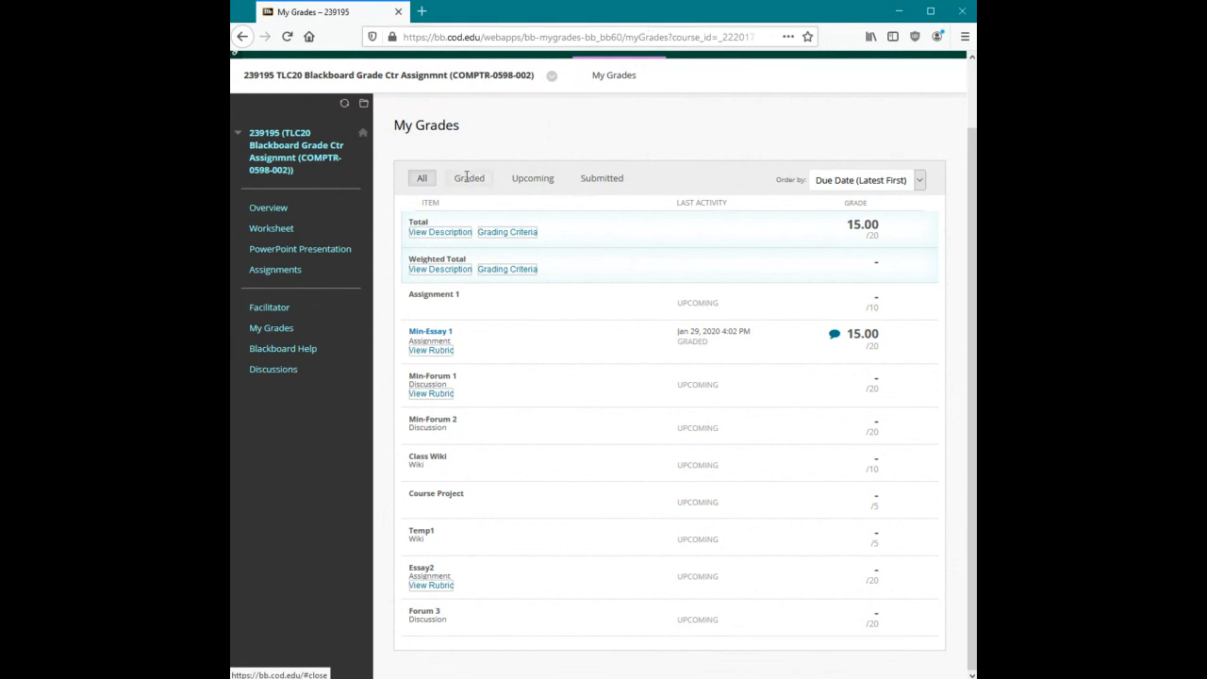
click(421, 182)
click(470, 180)
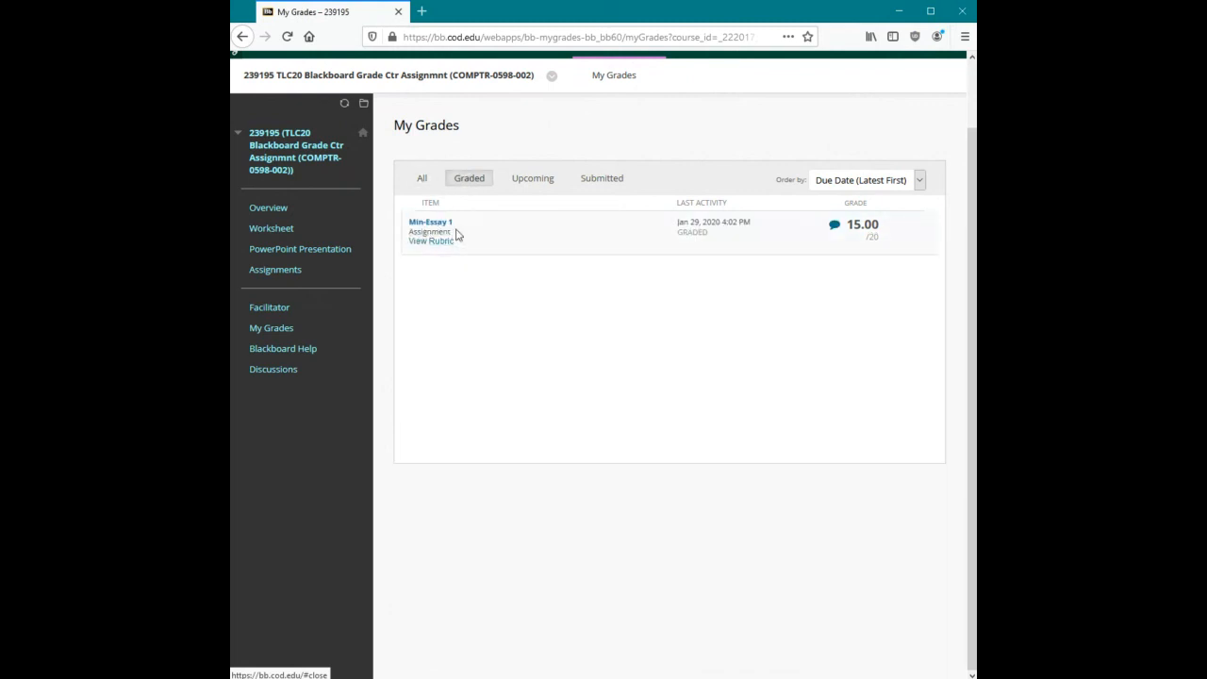
click(530, 182)
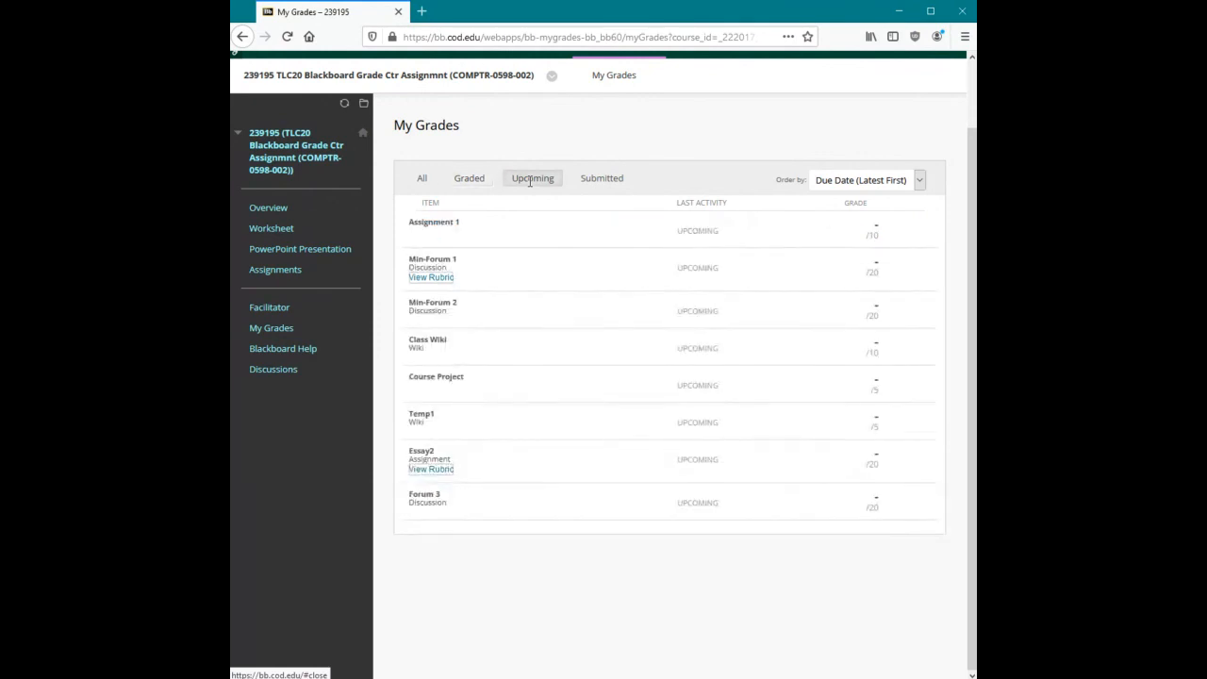
click(595, 180)
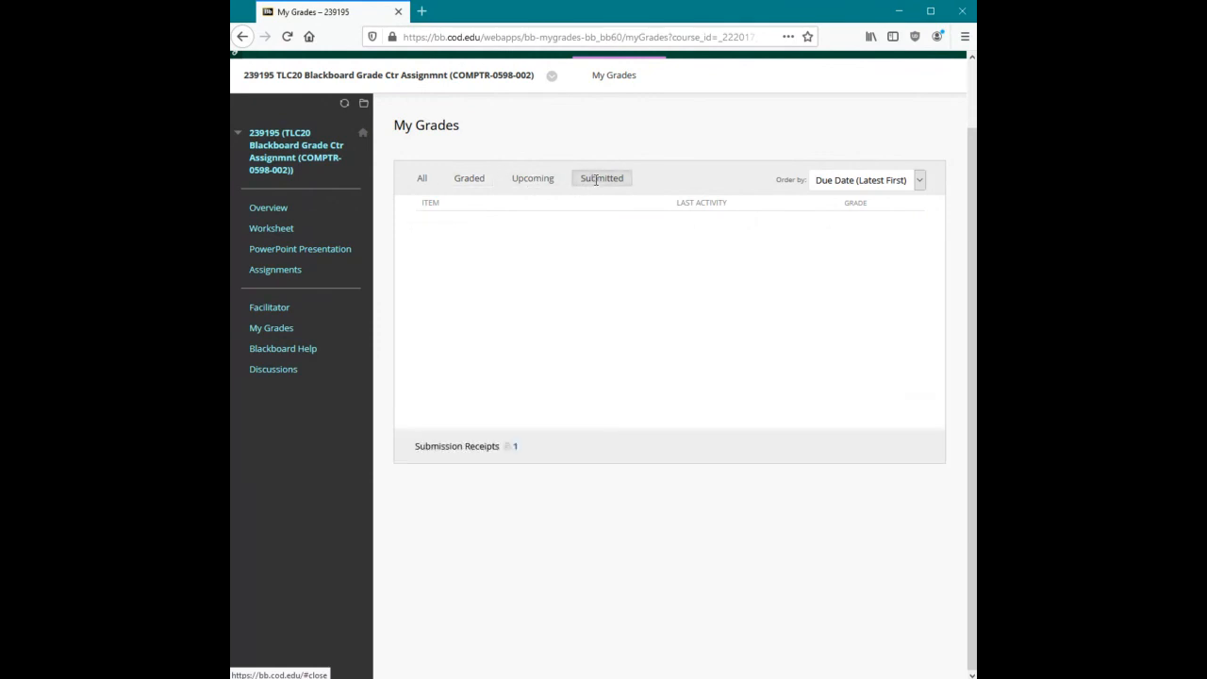